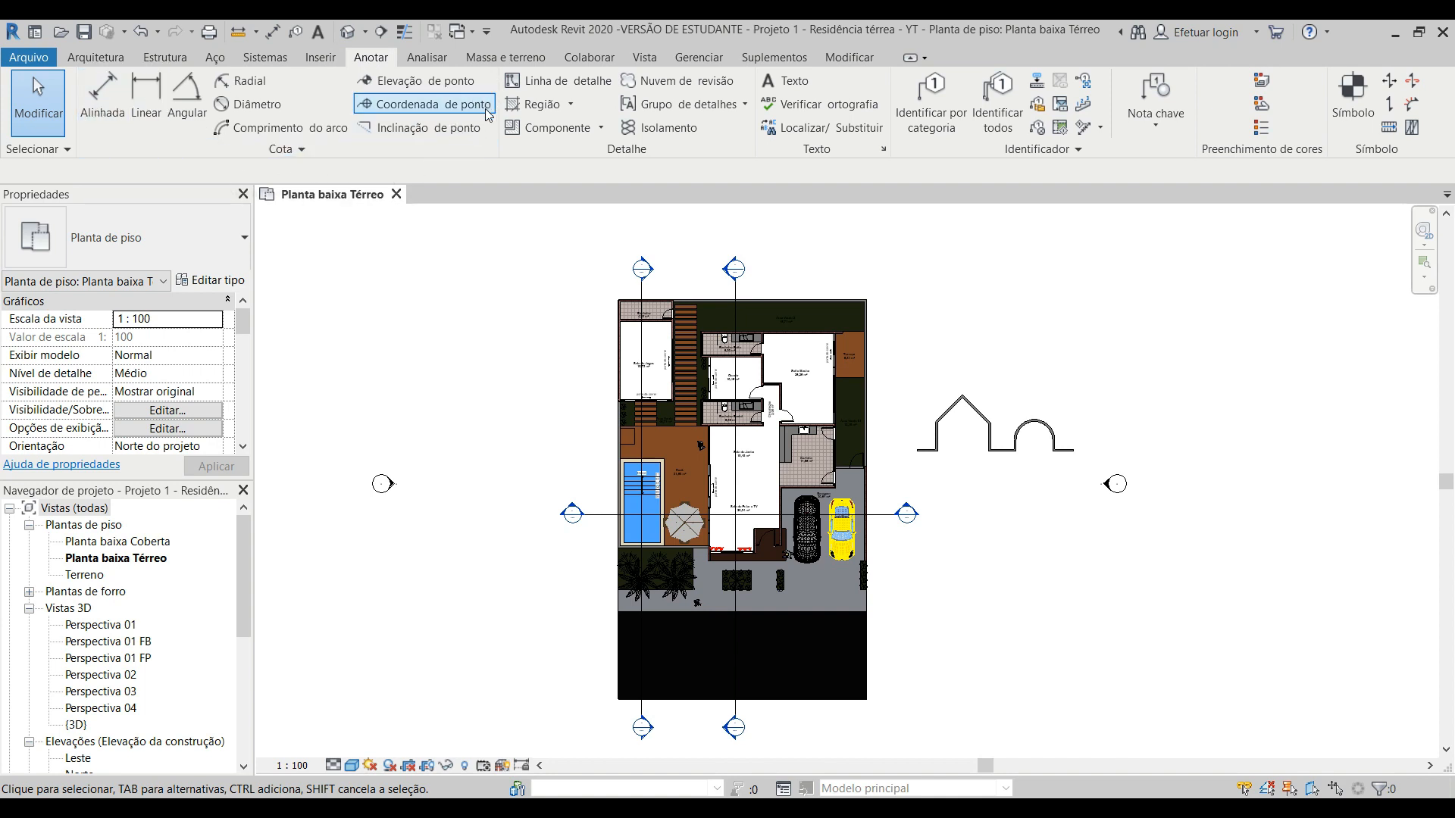
# Step: Start the Aligned dimension tool and look through the available linear dimension styles
pyautogui.click(101, 101)
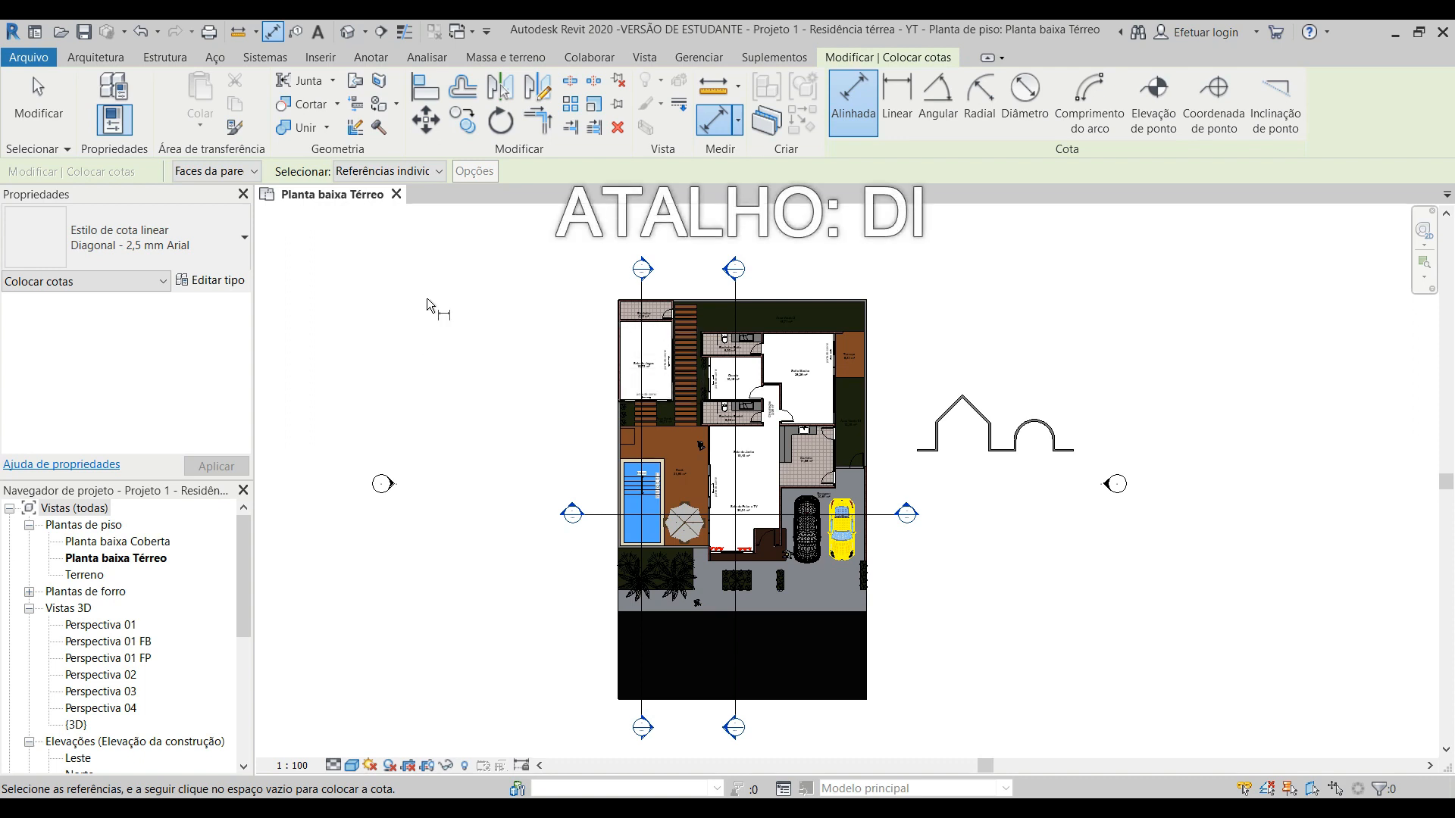
pyautogui.click(184, 237)
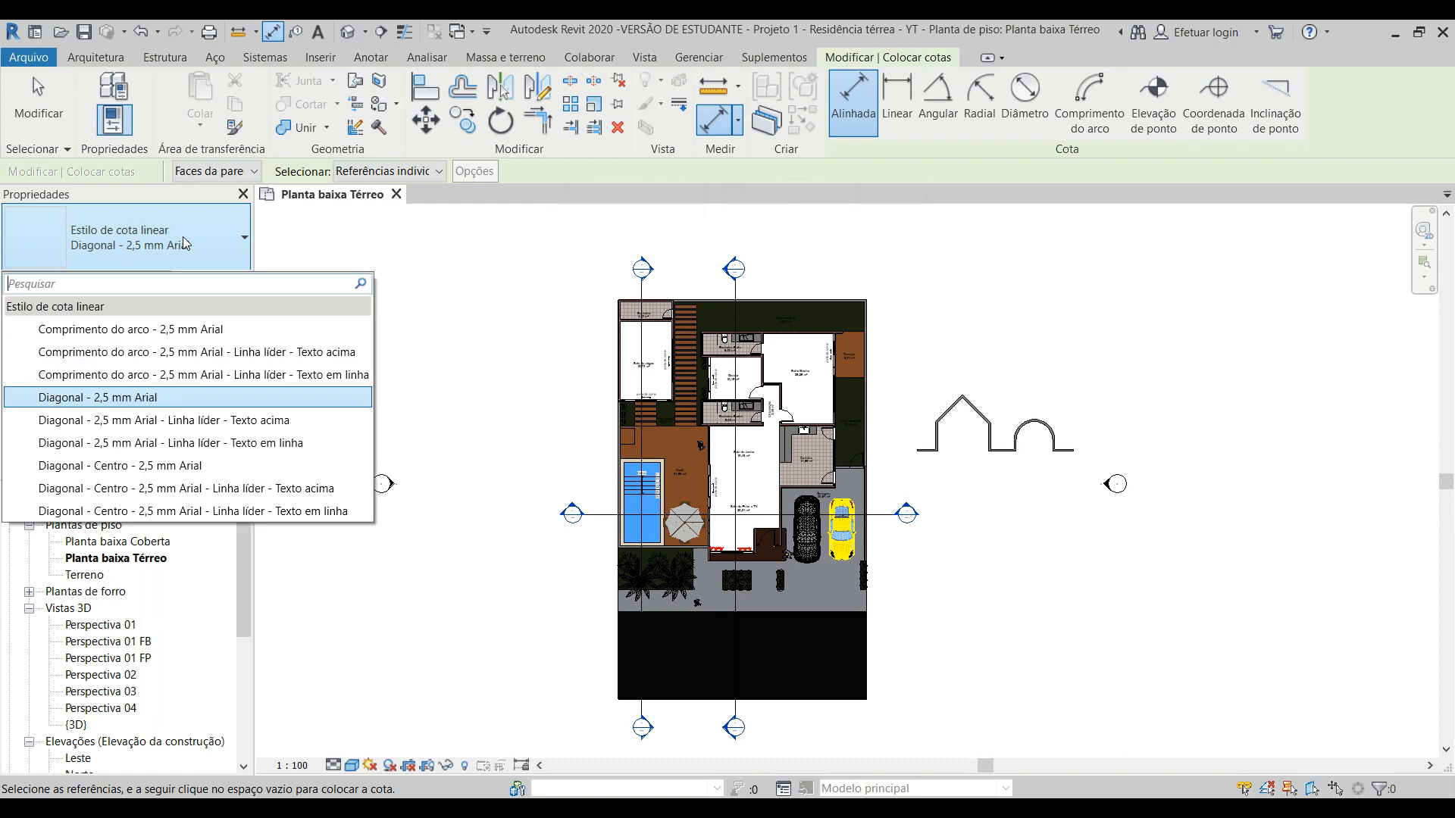
pyautogui.click(183, 236)
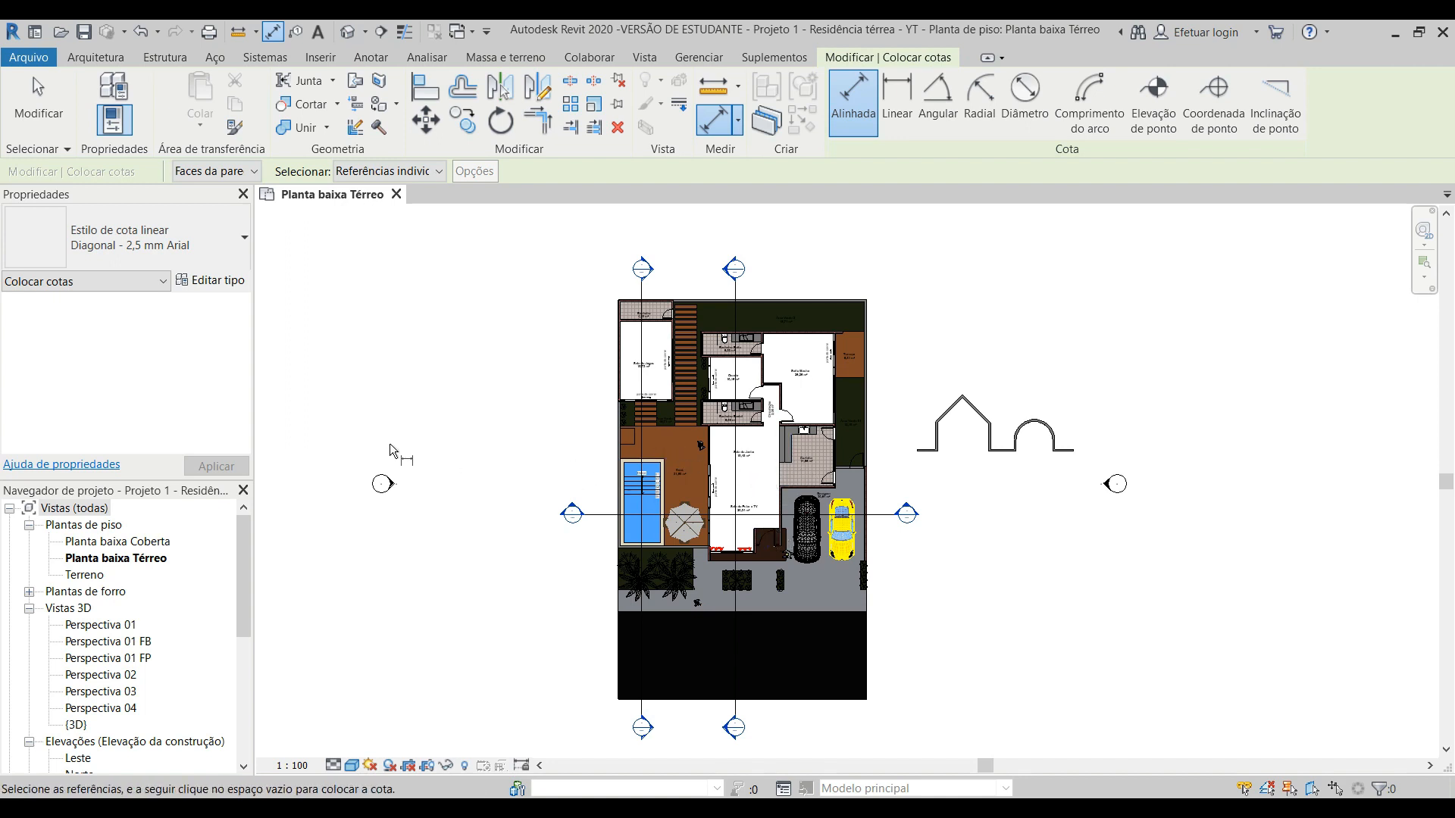
pyautogui.click(186, 244)
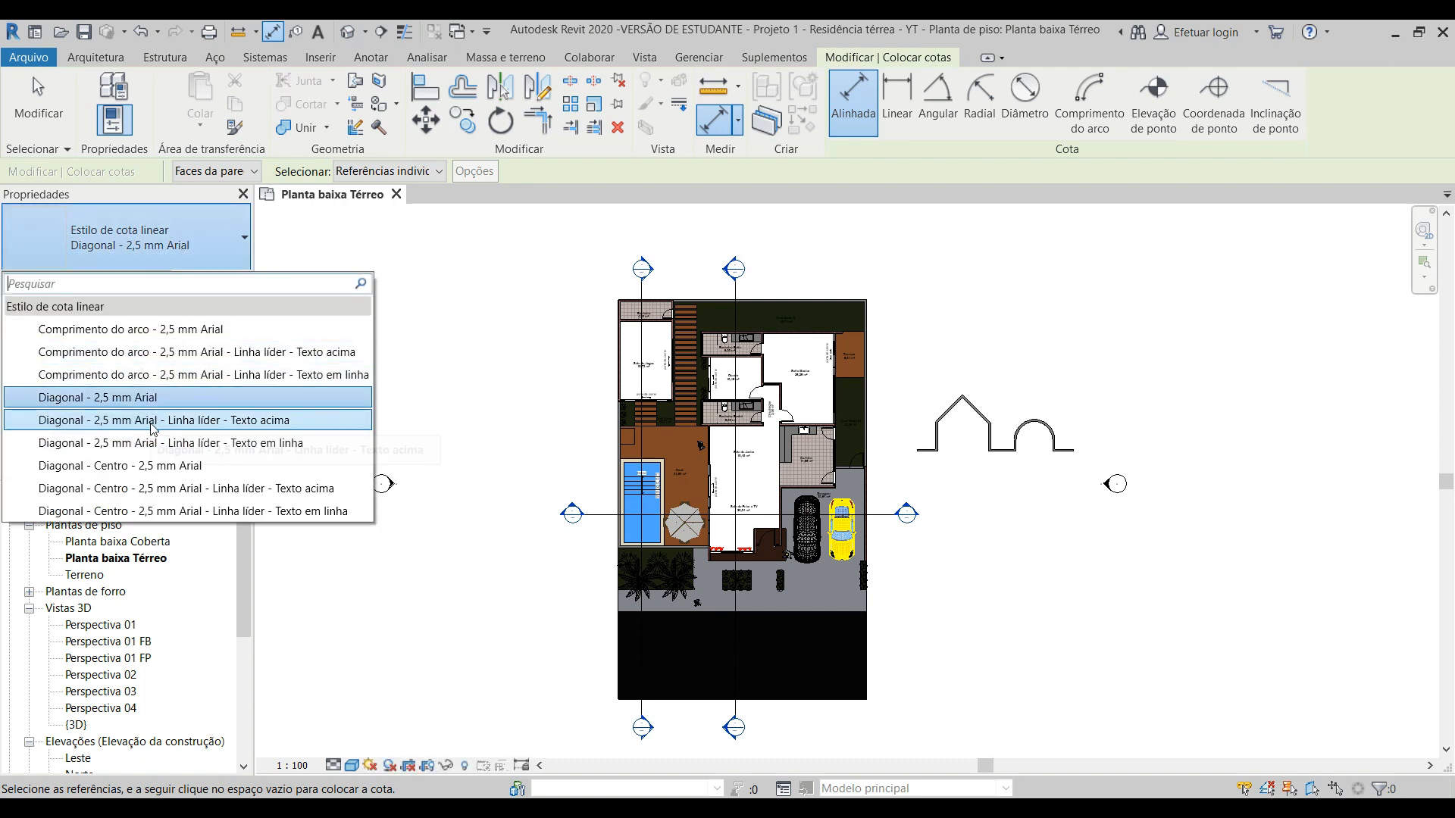
pyautogui.click(178, 245)
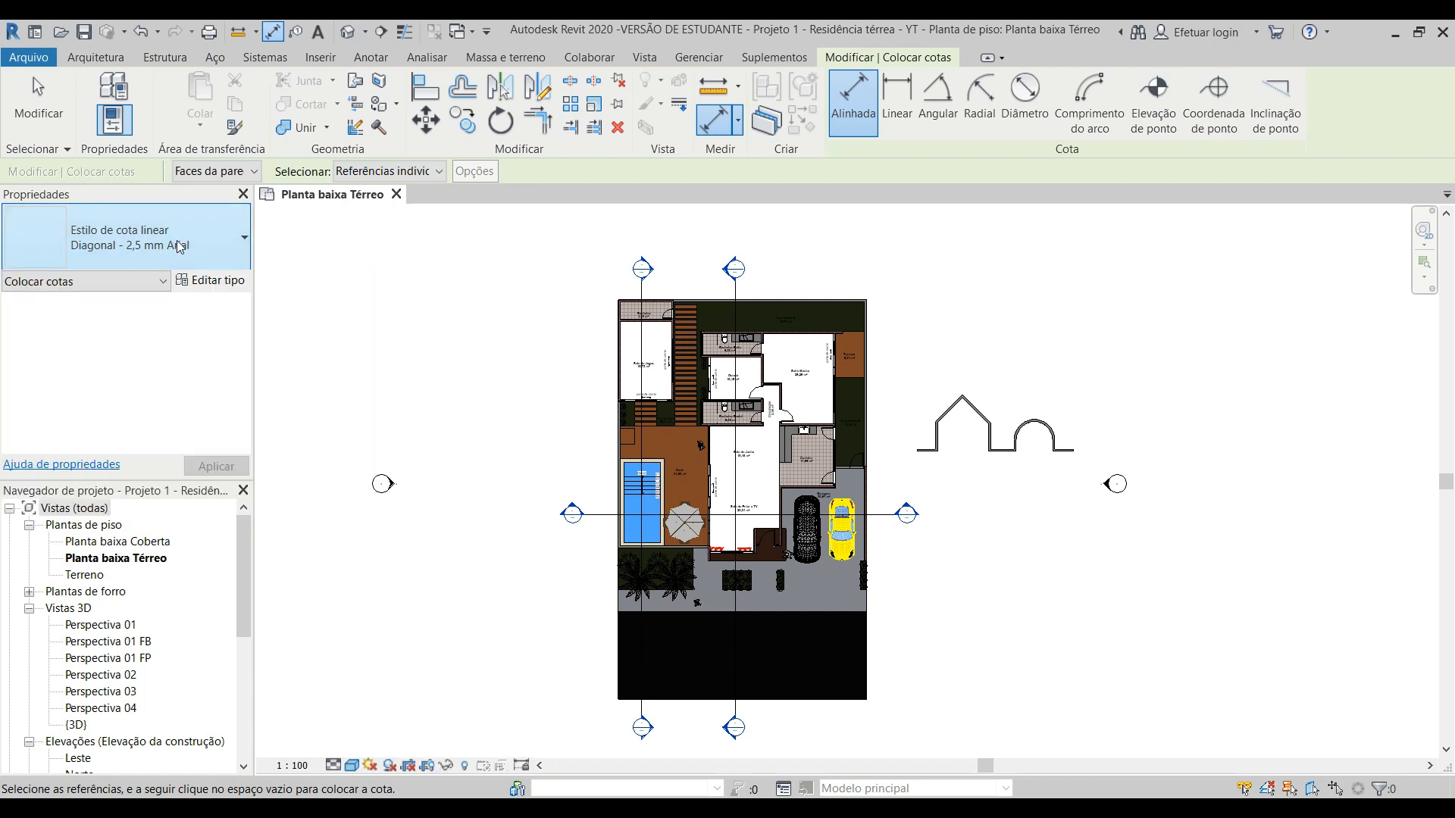
# Step: Duplicate the Diagonal - 2,5 mm Arial dimension type under the name 1,5 mm Arial
pyautogui.click(215, 282)
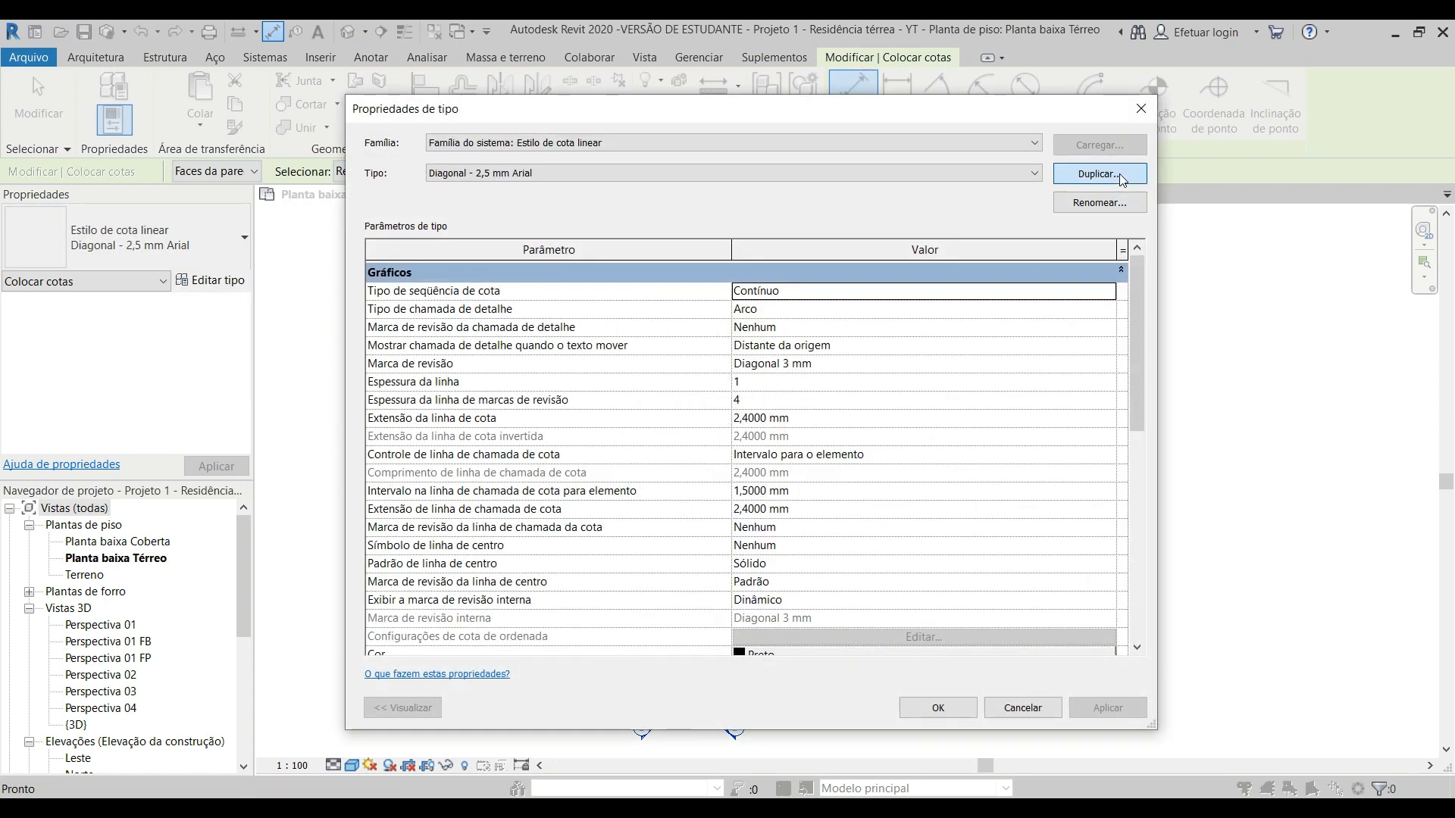
pyautogui.click(1119, 174)
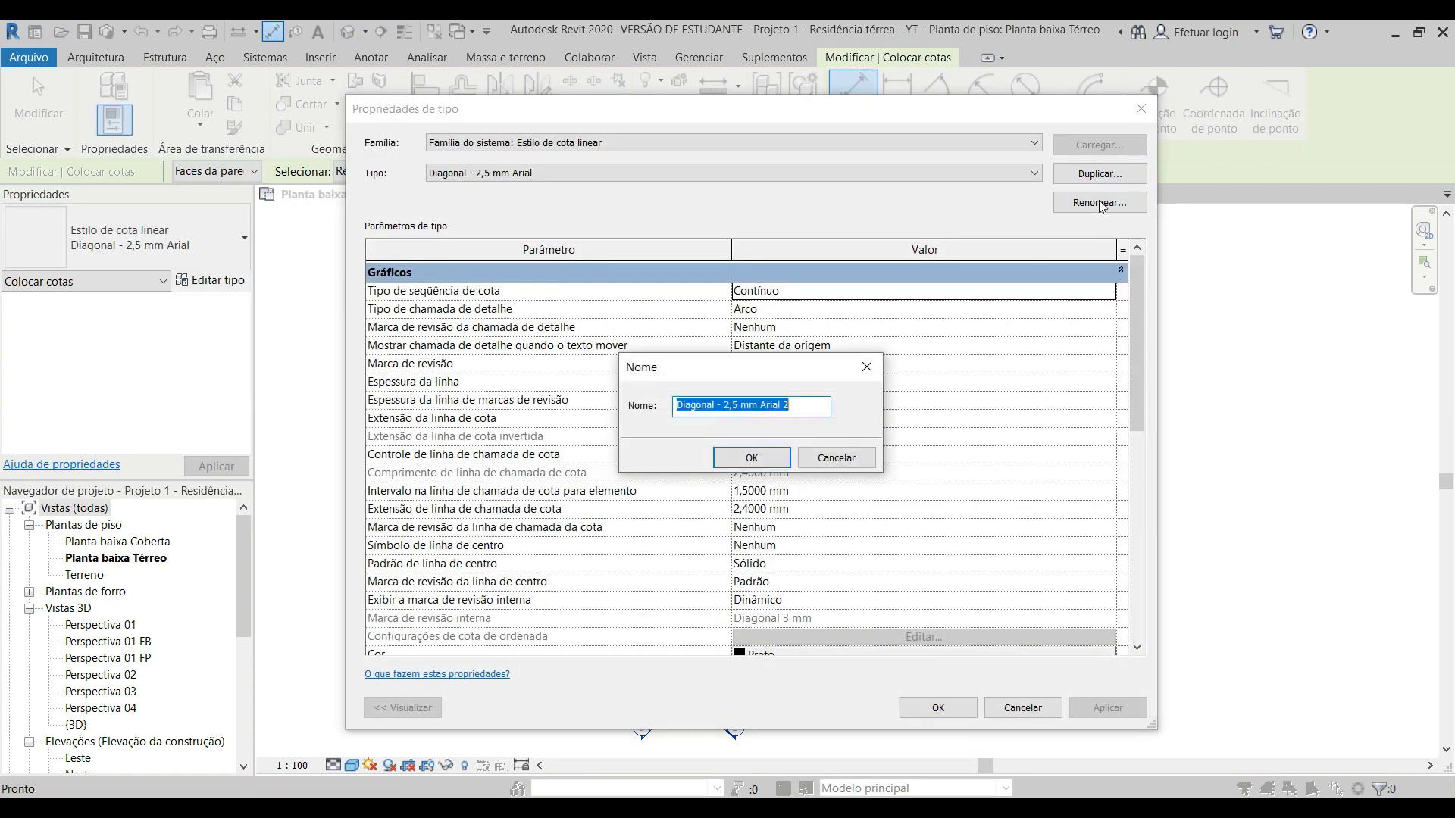
pyautogui.click(725, 405)
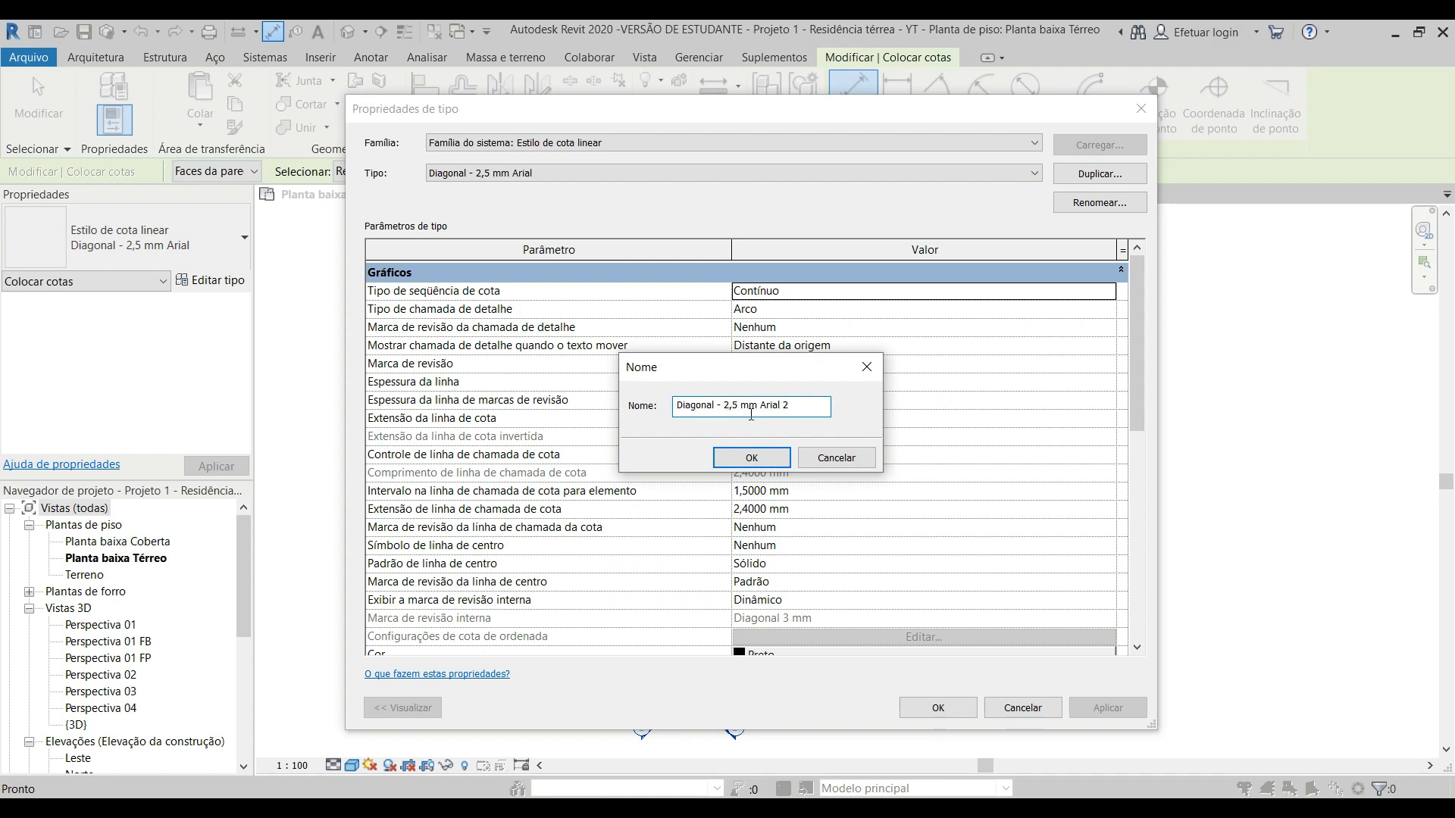
pyautogui.press('BackSpace')
pyautogui.write('1')
pyautogui.press('BackSpace')
pyautogui.press('BackSpace')
pyautogui.press('BackSpace')
pyautogui.press('BackSpace')
pyautogui.press('BackSpace')
pyautogui.press('BackSpace')
pyautogui.press('BackSpace')
pyautogui.press('BackSpace')
pyautogui.press('BackSpace')
pyautogui.press('BackSpace')
pyautogui.press('BackSpace')
pyautogui.click(761, 410)
pyautogui.press('BackSpace')
pyautogui.click(758, 459)
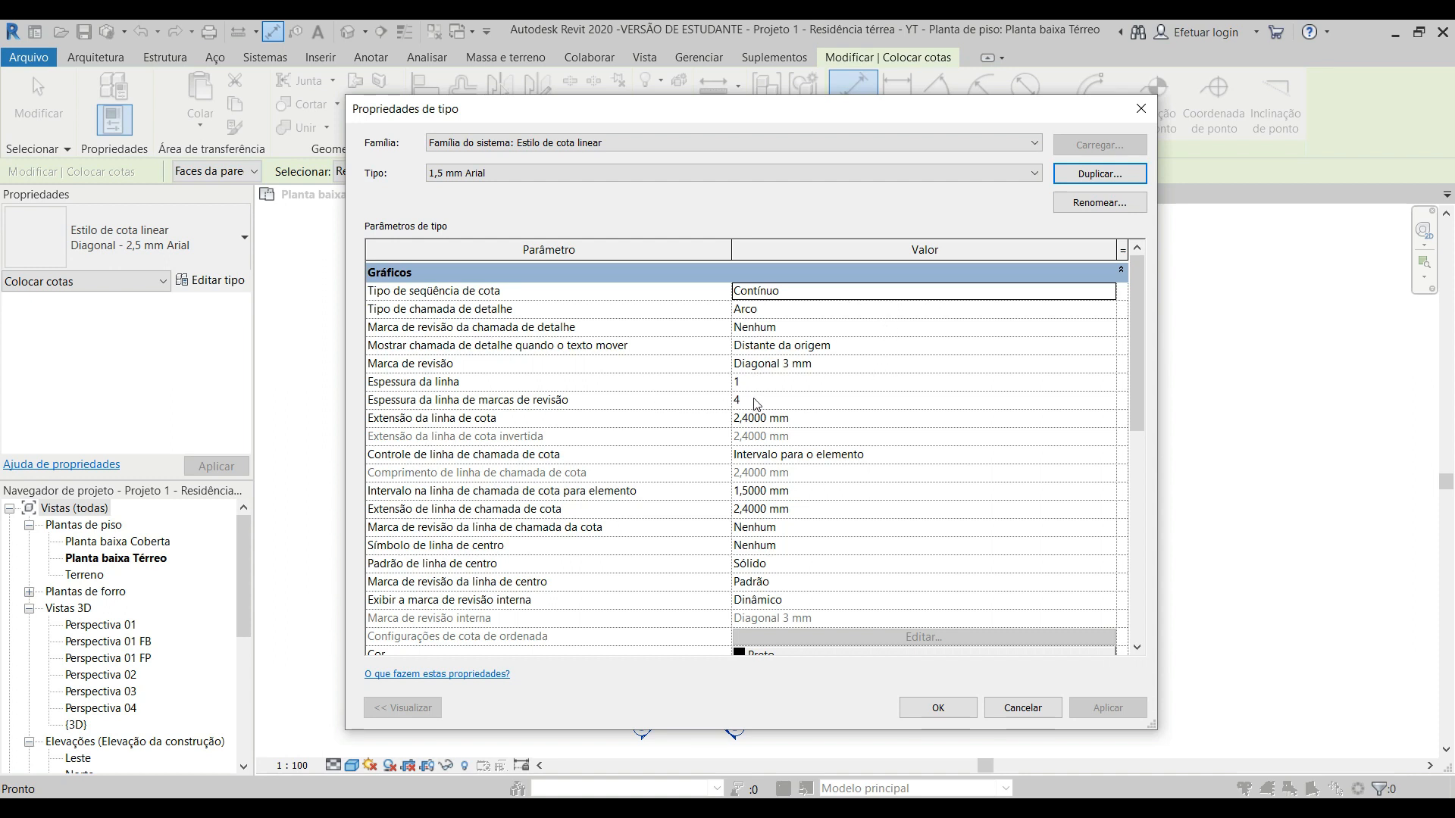
# Step: Make the new dimension type's text bold, set its text size to 1,5 mm, and accept the type properties
pyautogui.scroll(-1, 945, 419)
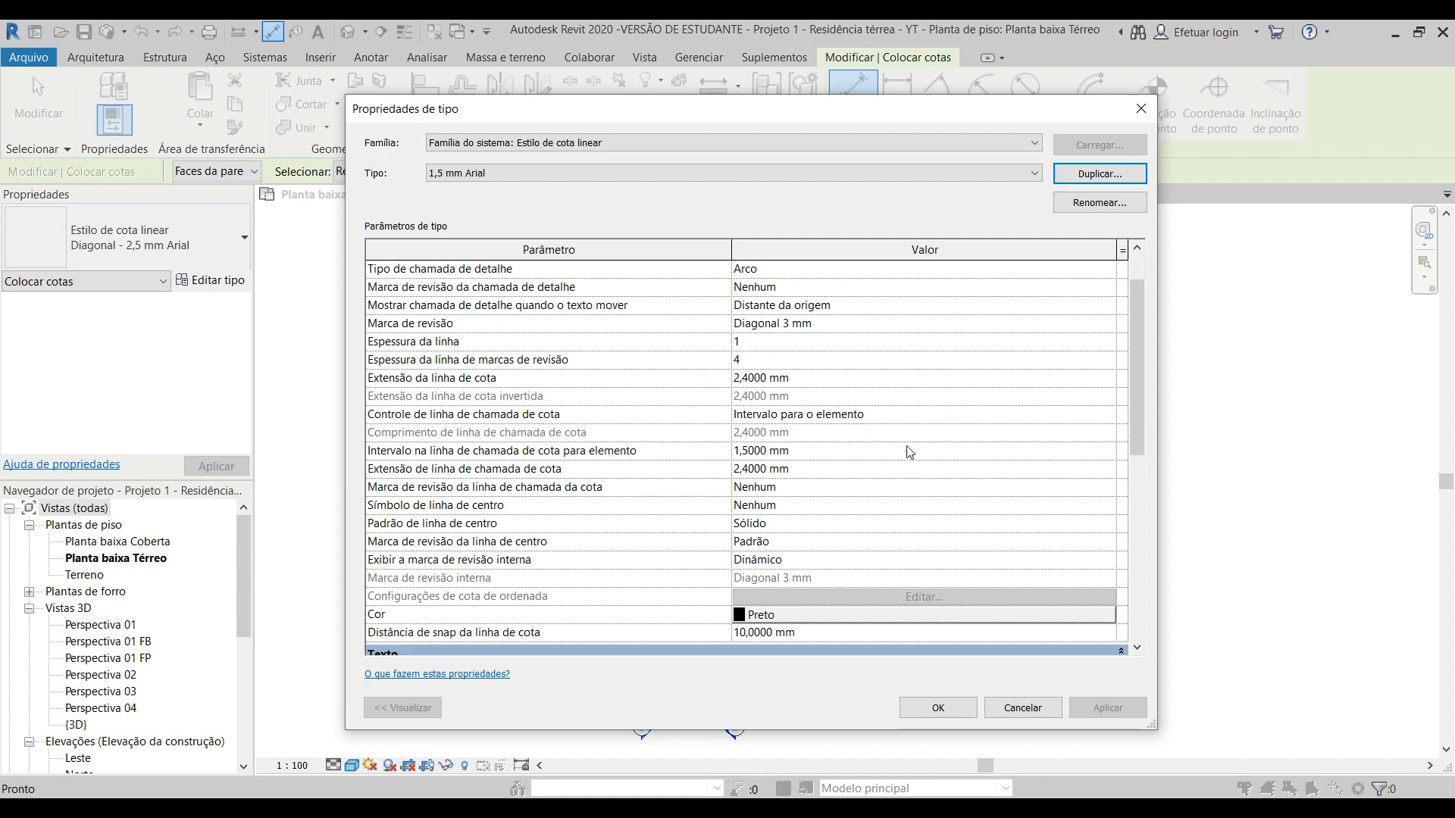
pyautogui.scroll(-4, 792, 405)
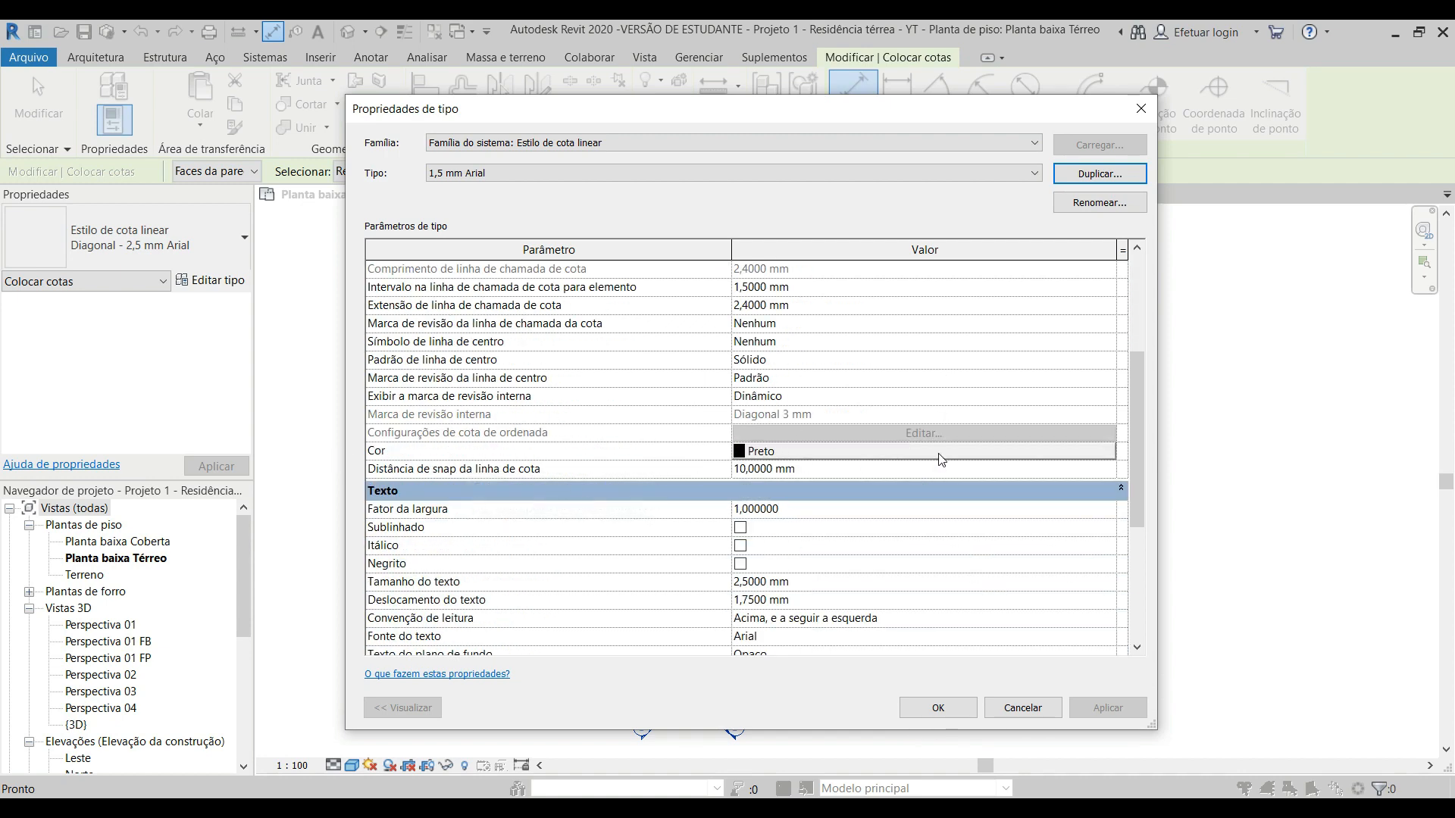
pyautogui.scroll(-1, 931, 462)
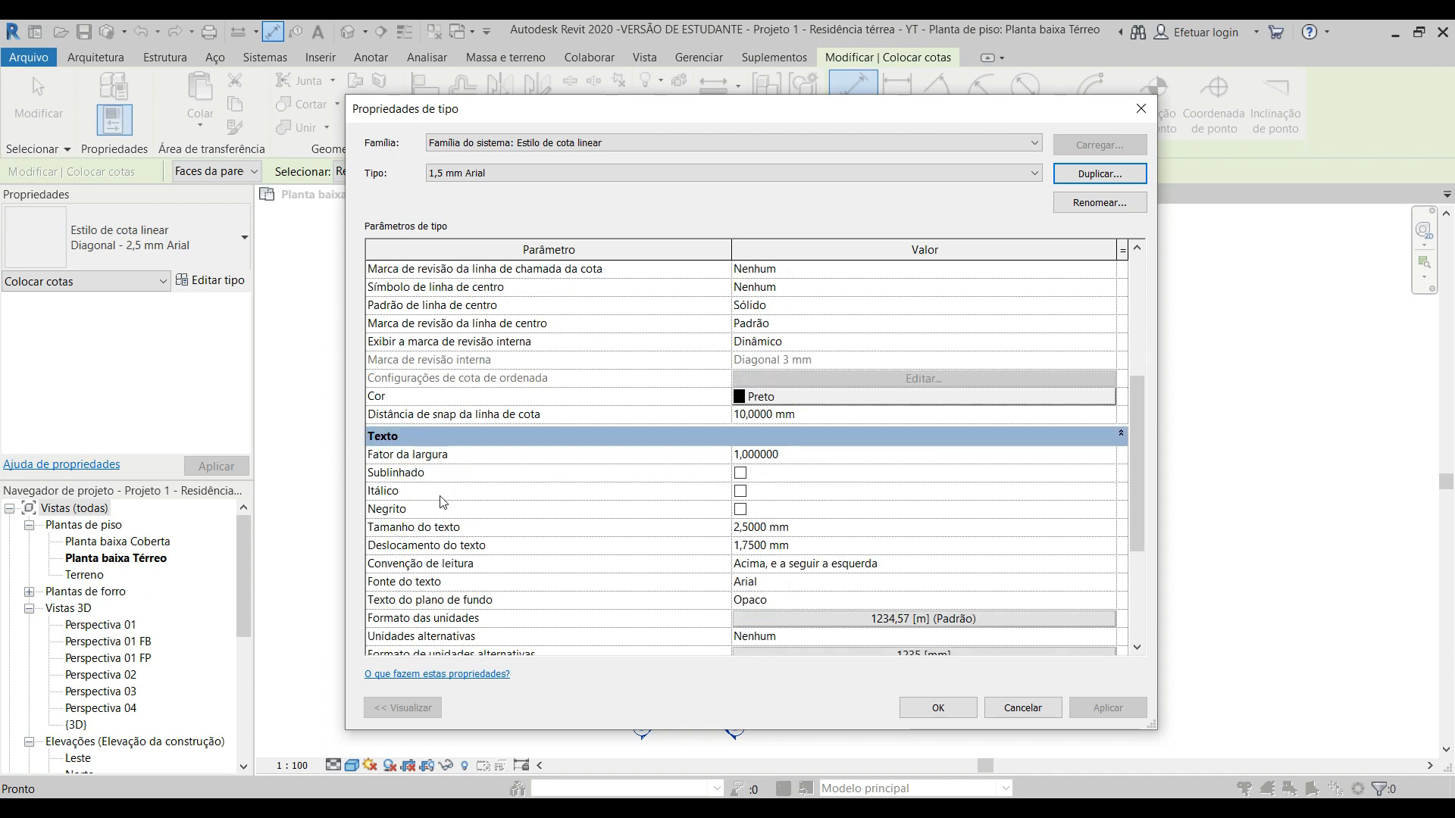
pyautogui.scroll(-1, 867, 497)
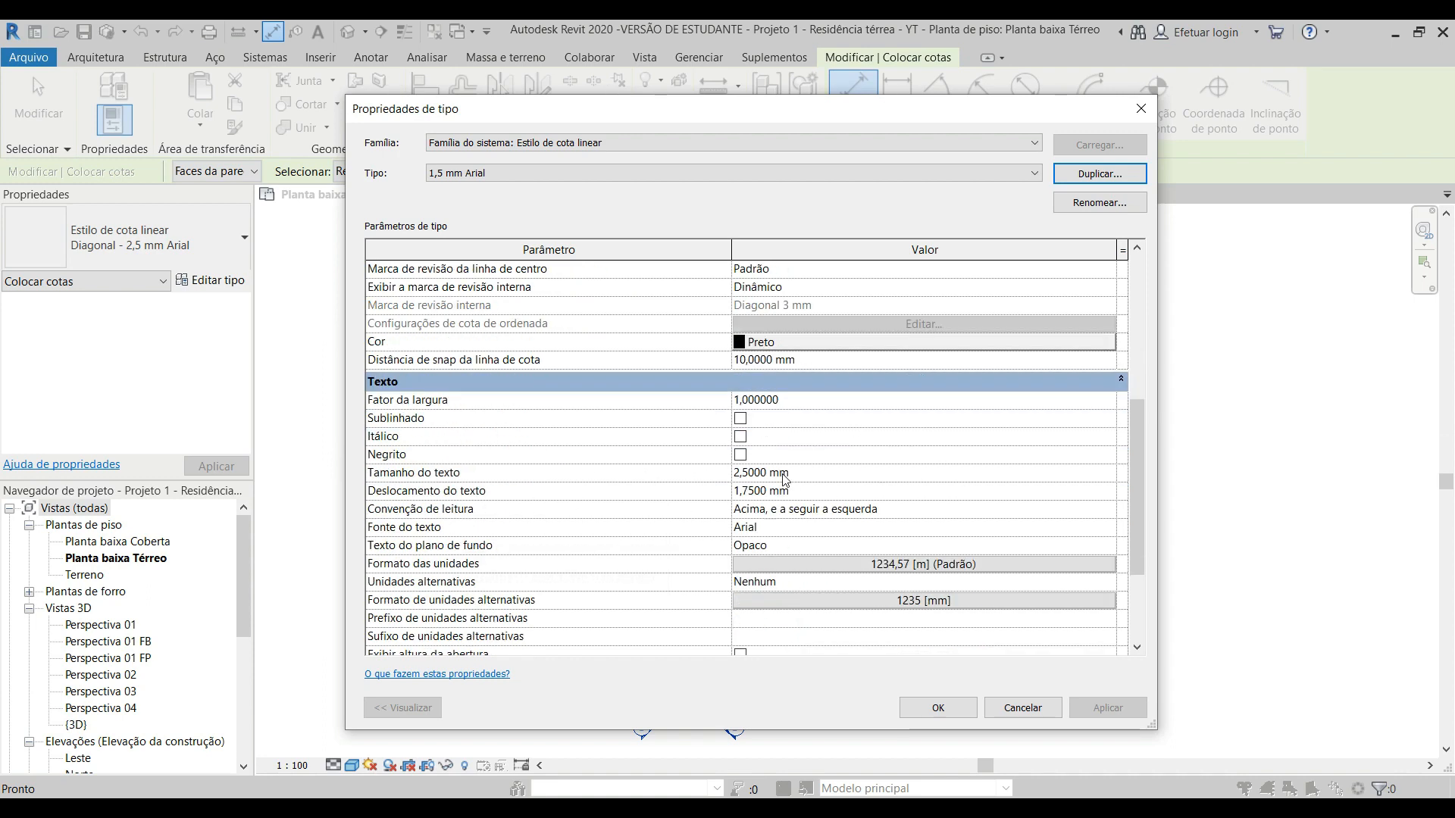
pyautogui.click(740, 456)
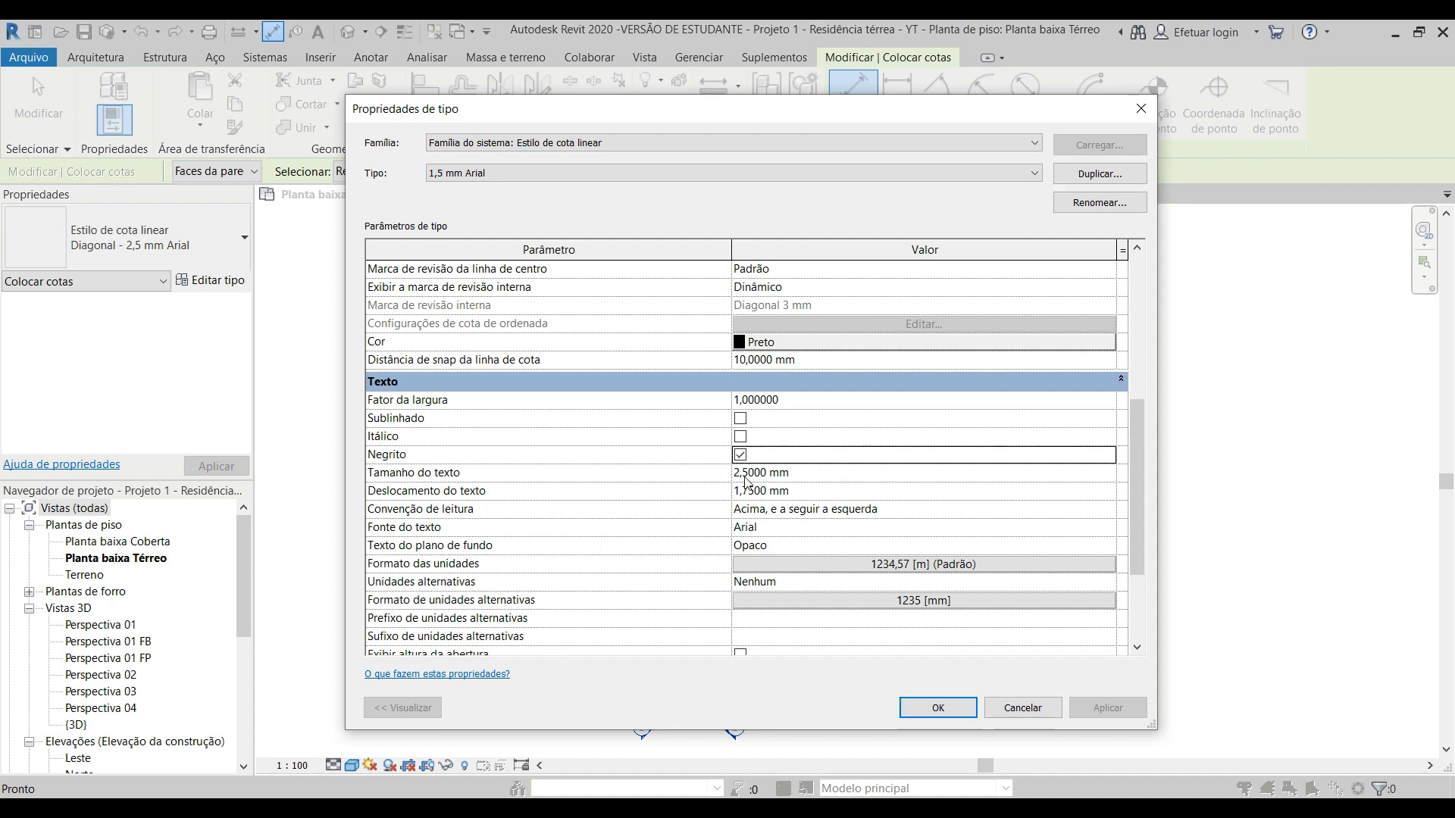
pyautogui.click(742, 477)
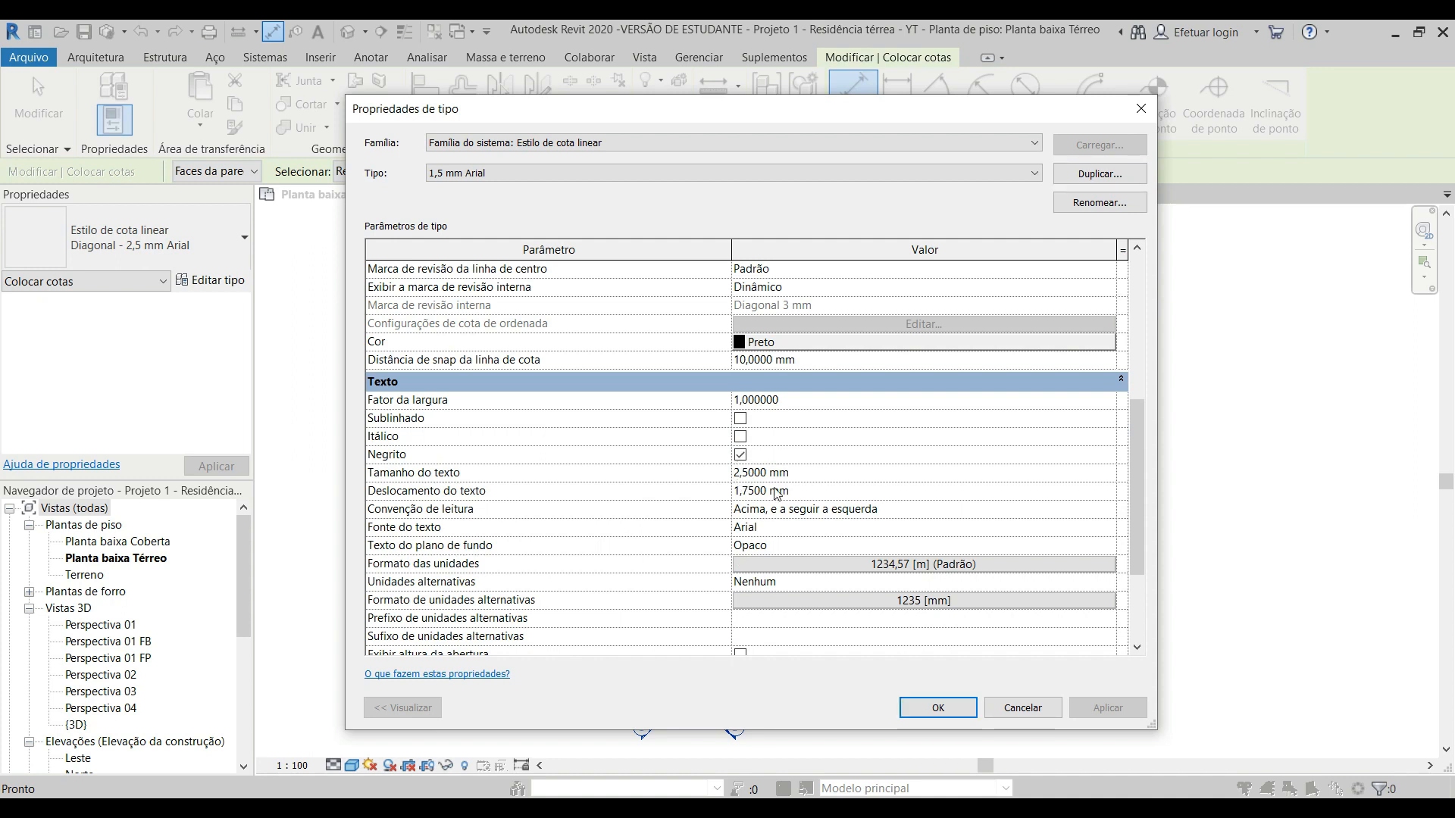
pyautogui.press('Delete')
pyautogui.write('1')
pyautogui.click(816, 475)
pyautogui.scroll(6, 845, 449)
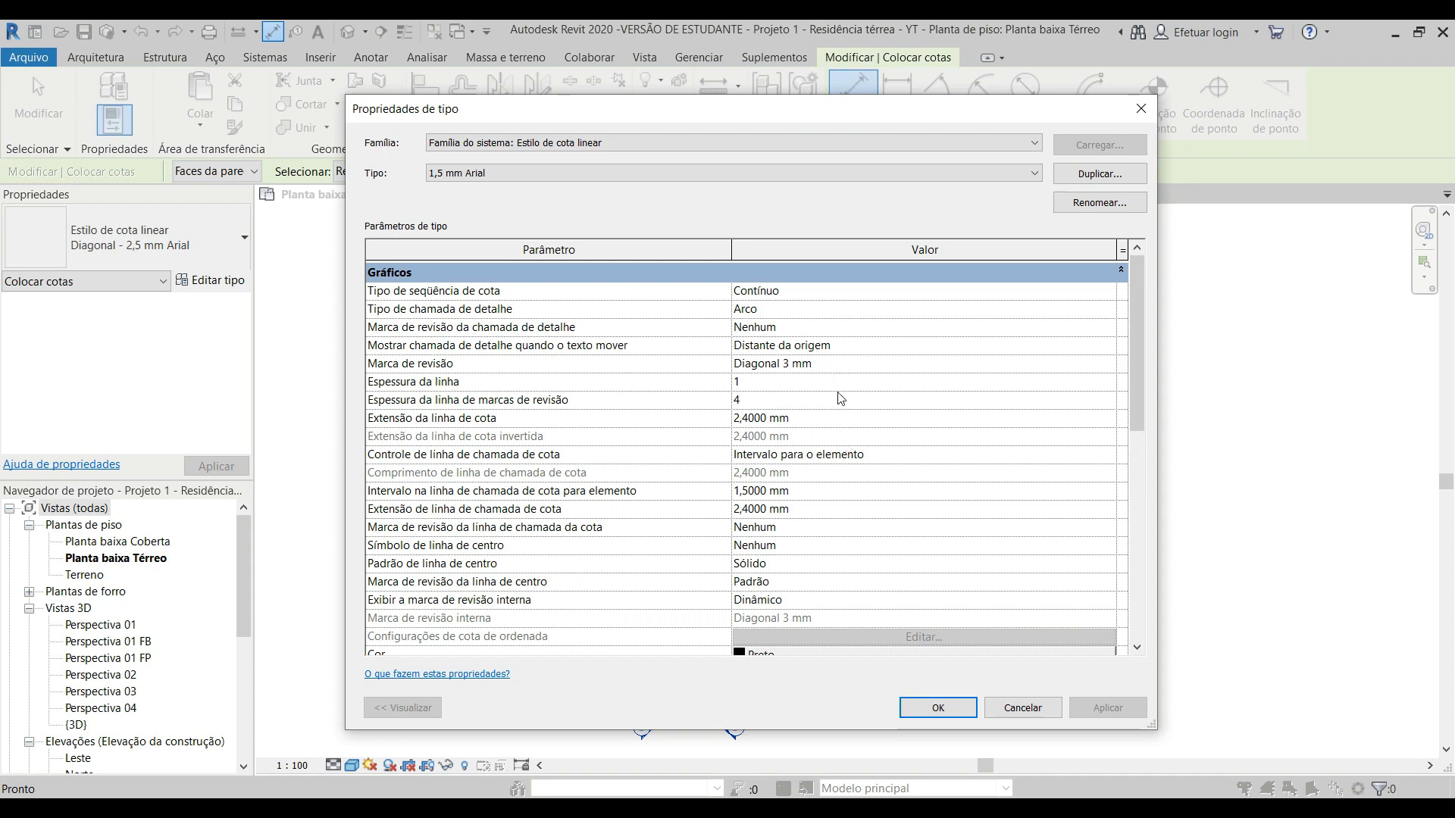
pyautogui.scroll(-4, 842, 401)
pyautogui.scroll(-4, 842, 416)
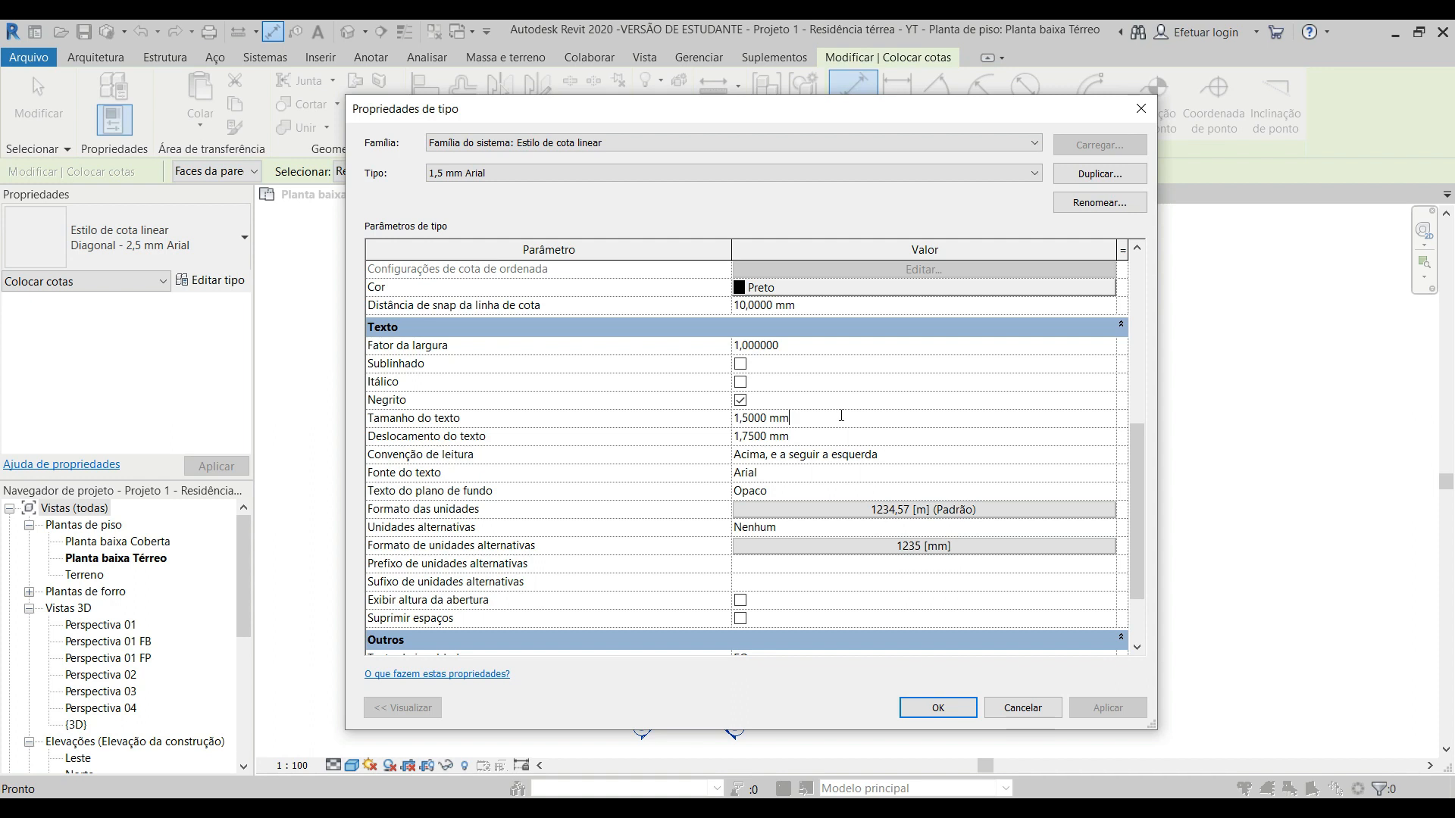
pyautogui.click(938, 708)
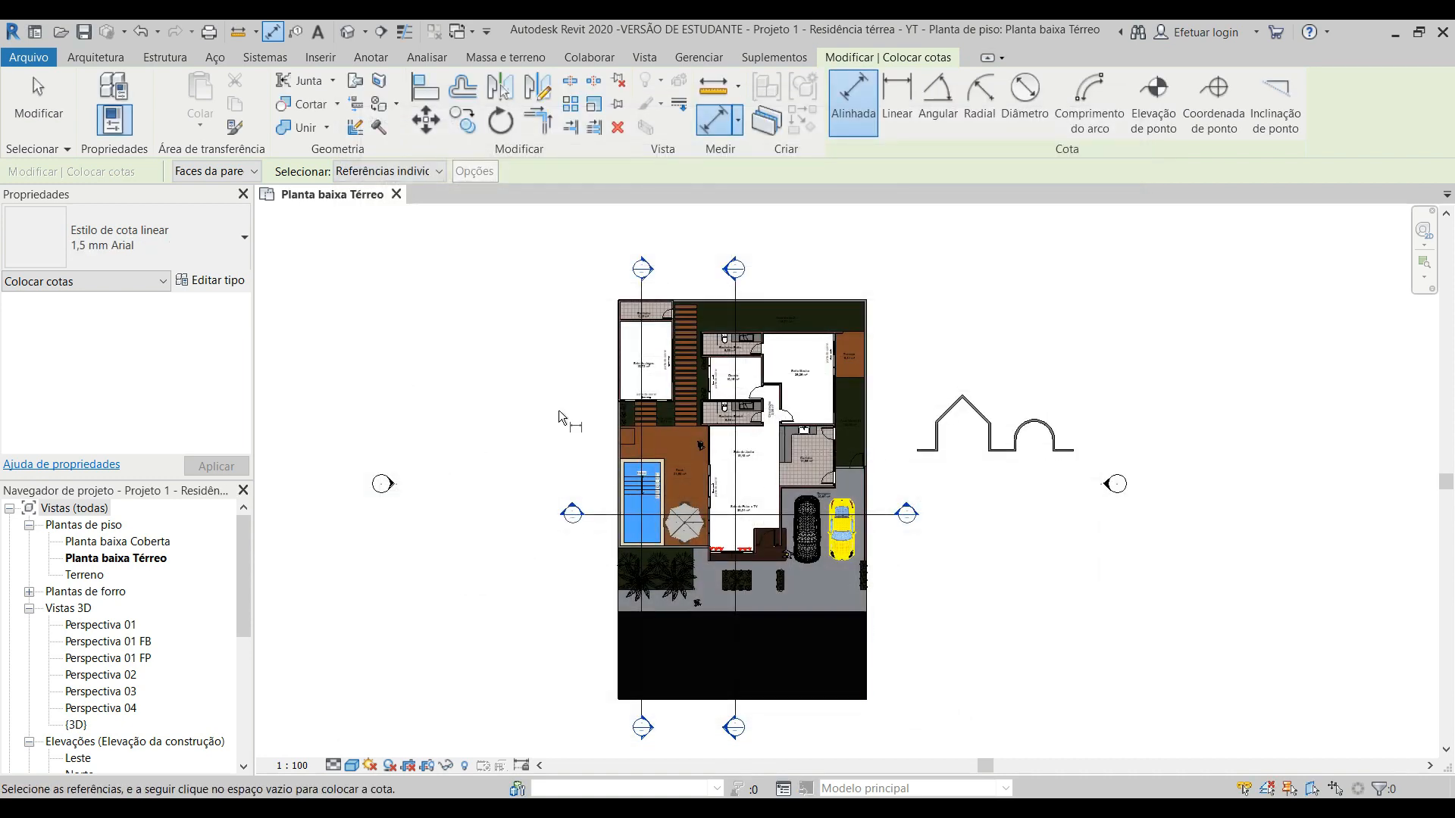
# Step: Set the dimension to reference wall faces (Faces da parede) and pick individual references (Referências individuais)
pyautogui.click(199, 174)
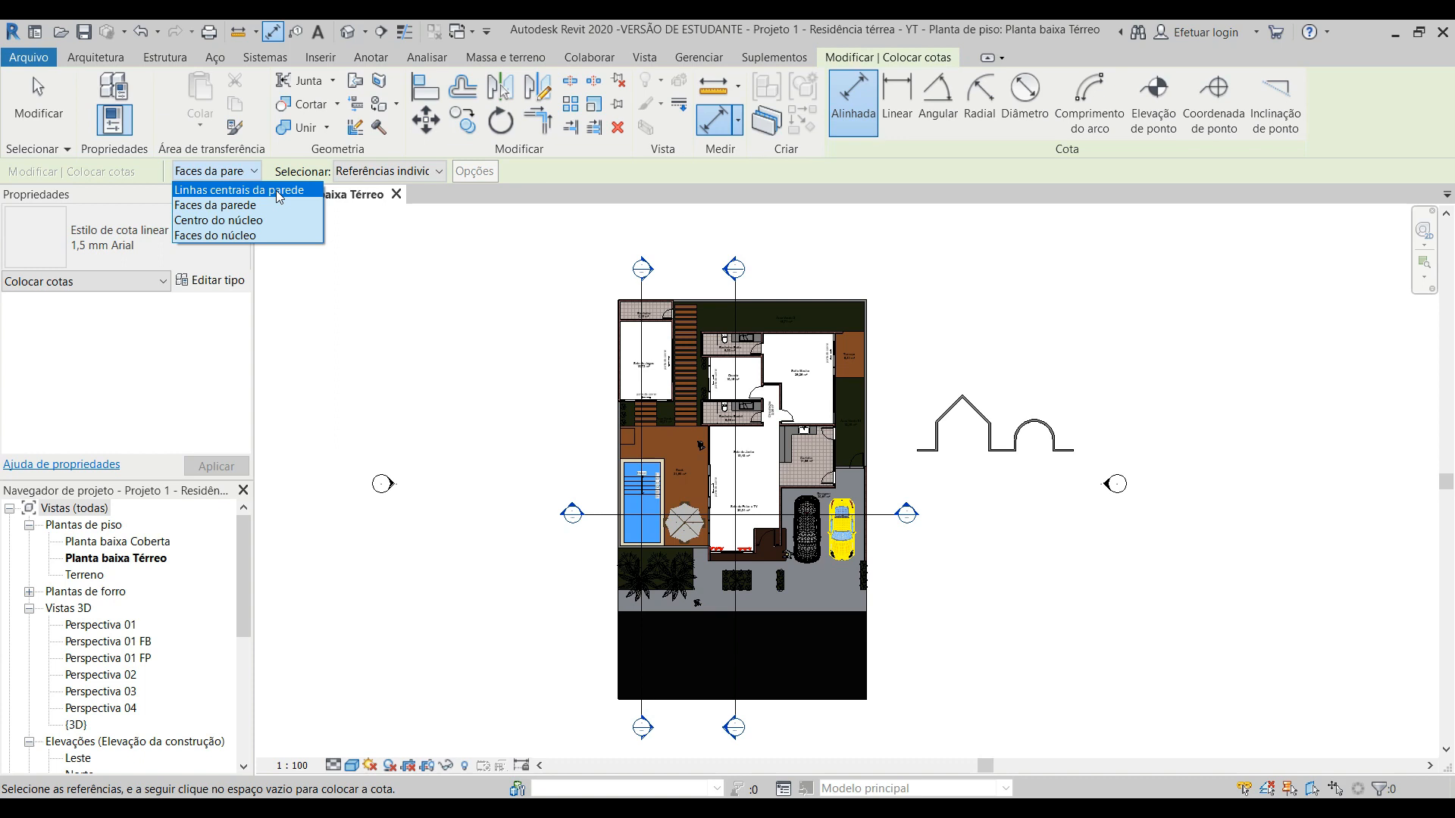
pyautogui.click(241, 212)
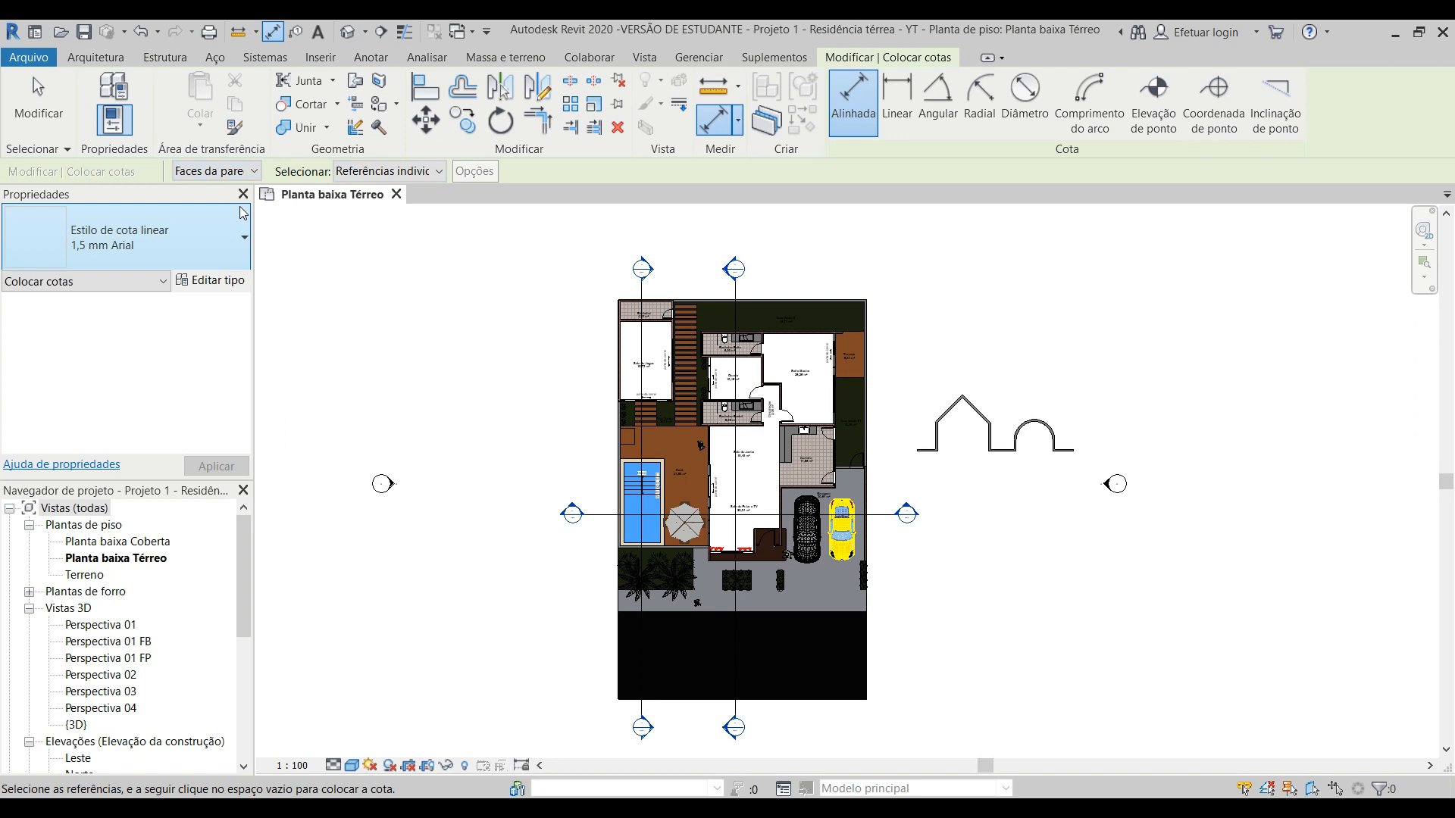
pyautogui.click(421, 172)
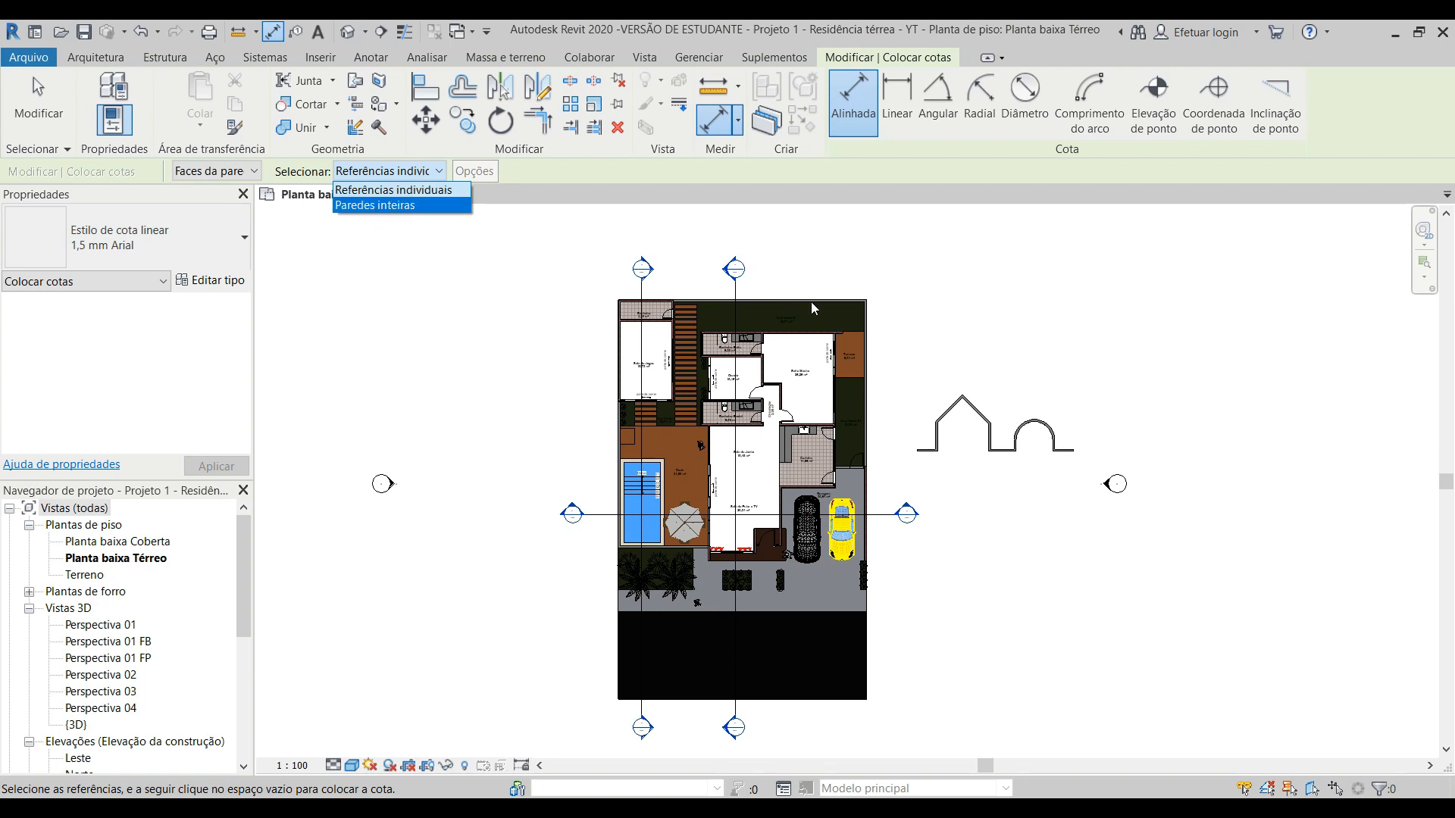
pyautogui.click(419, 191)
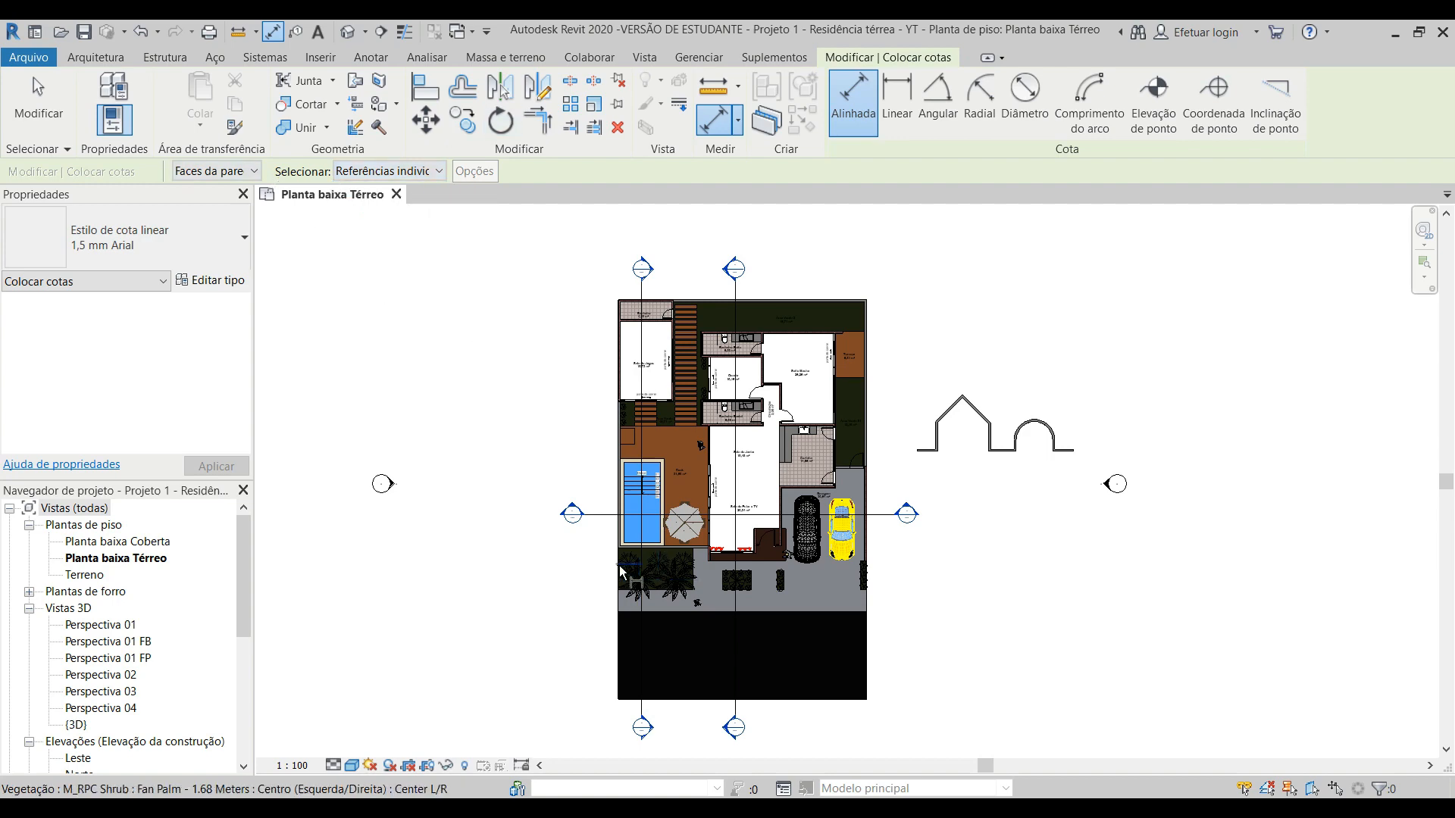
# Step: Begin a vertical dimension chain from the outer face of the wall below the pool to the outer face of Sala de Jogos's lower wall
pyautogui.scroll(1, 593, 485)
pyautogui.scroll(6, 606, 601)
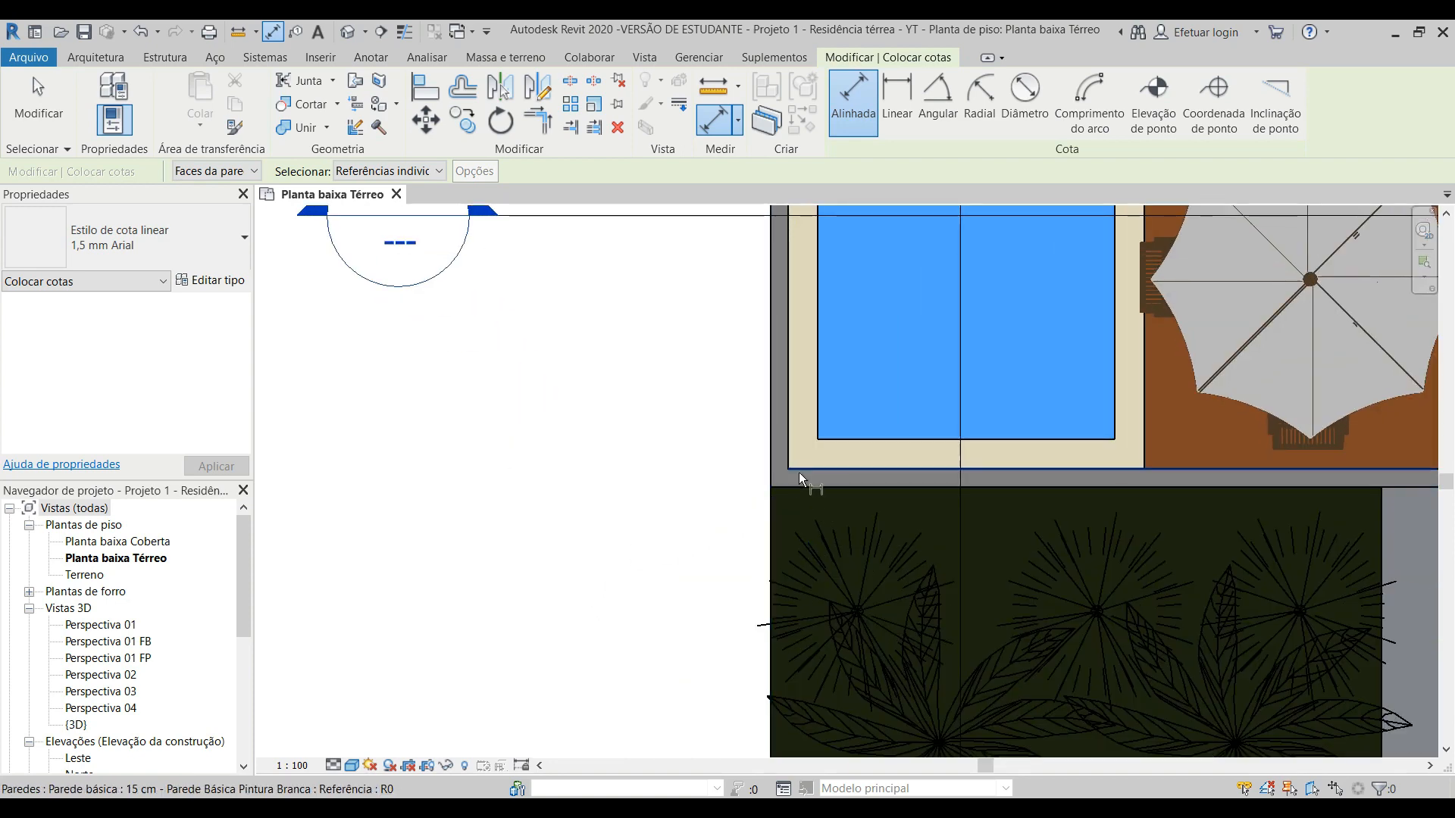
pyautogui.scroll(1, 764, 493)
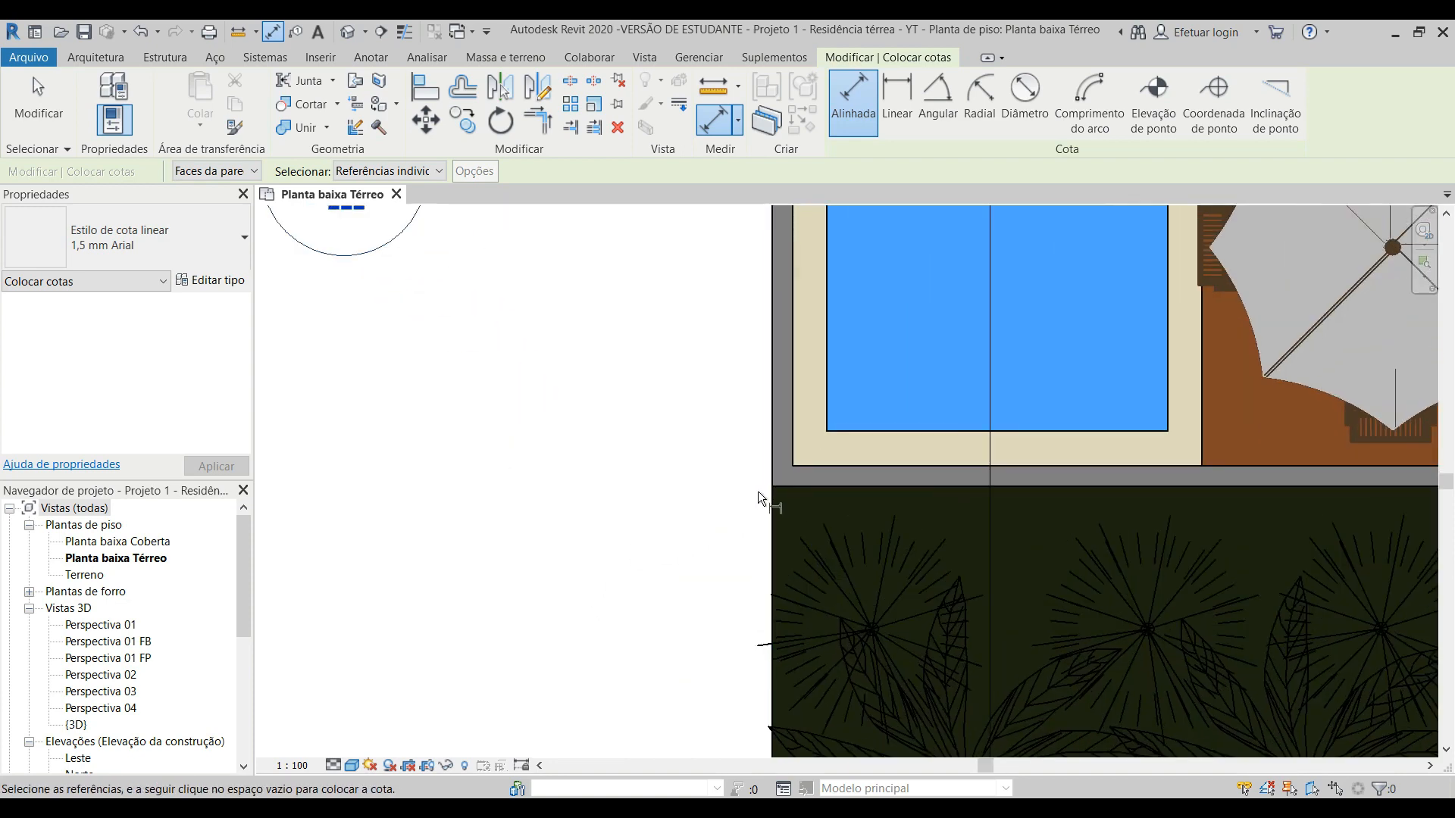
pyautogui.click(806, 488)
pyautogui.scroll(-3, 670, 460)
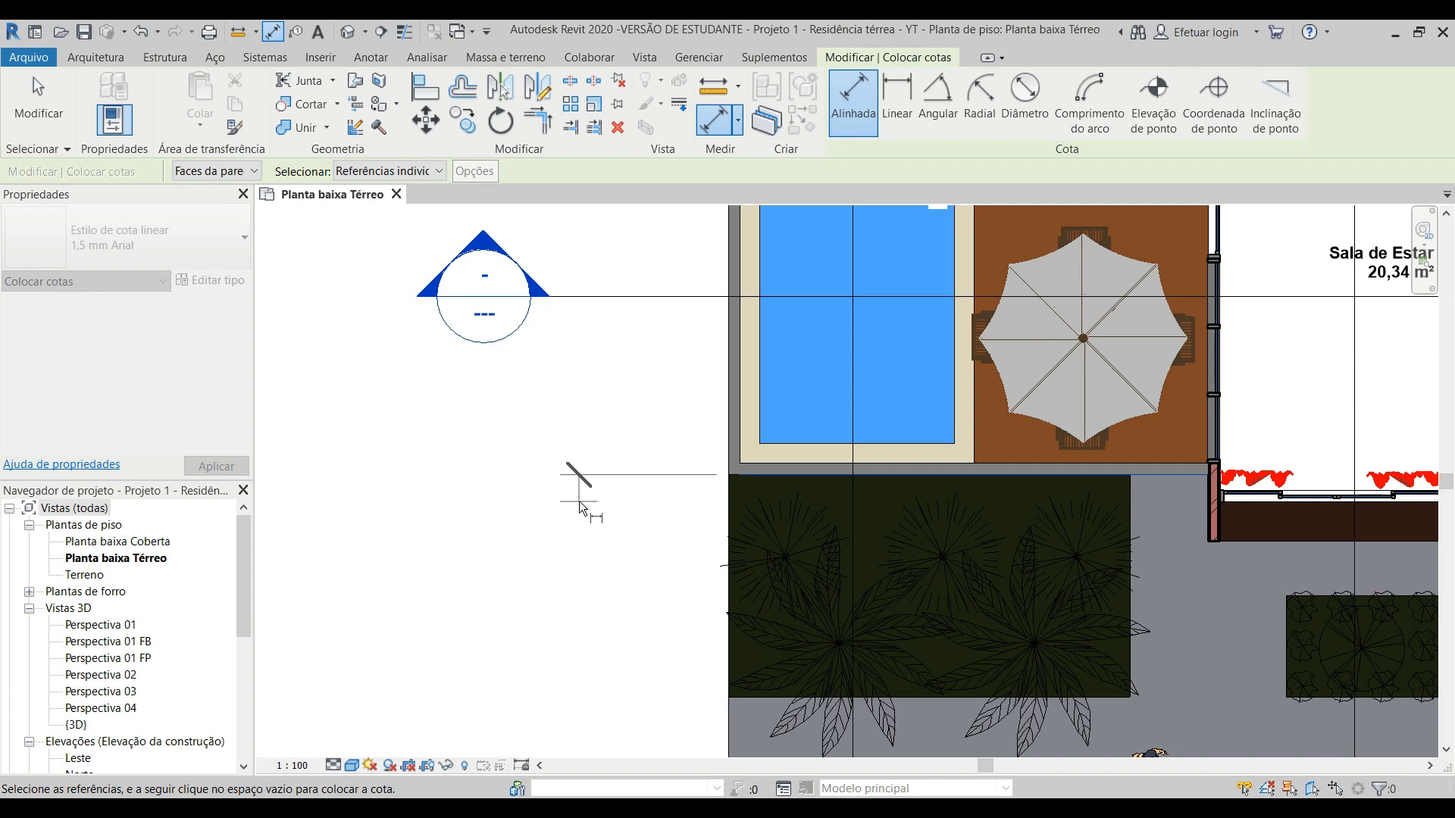
pyautogui.scroll(-3, 663, 344)
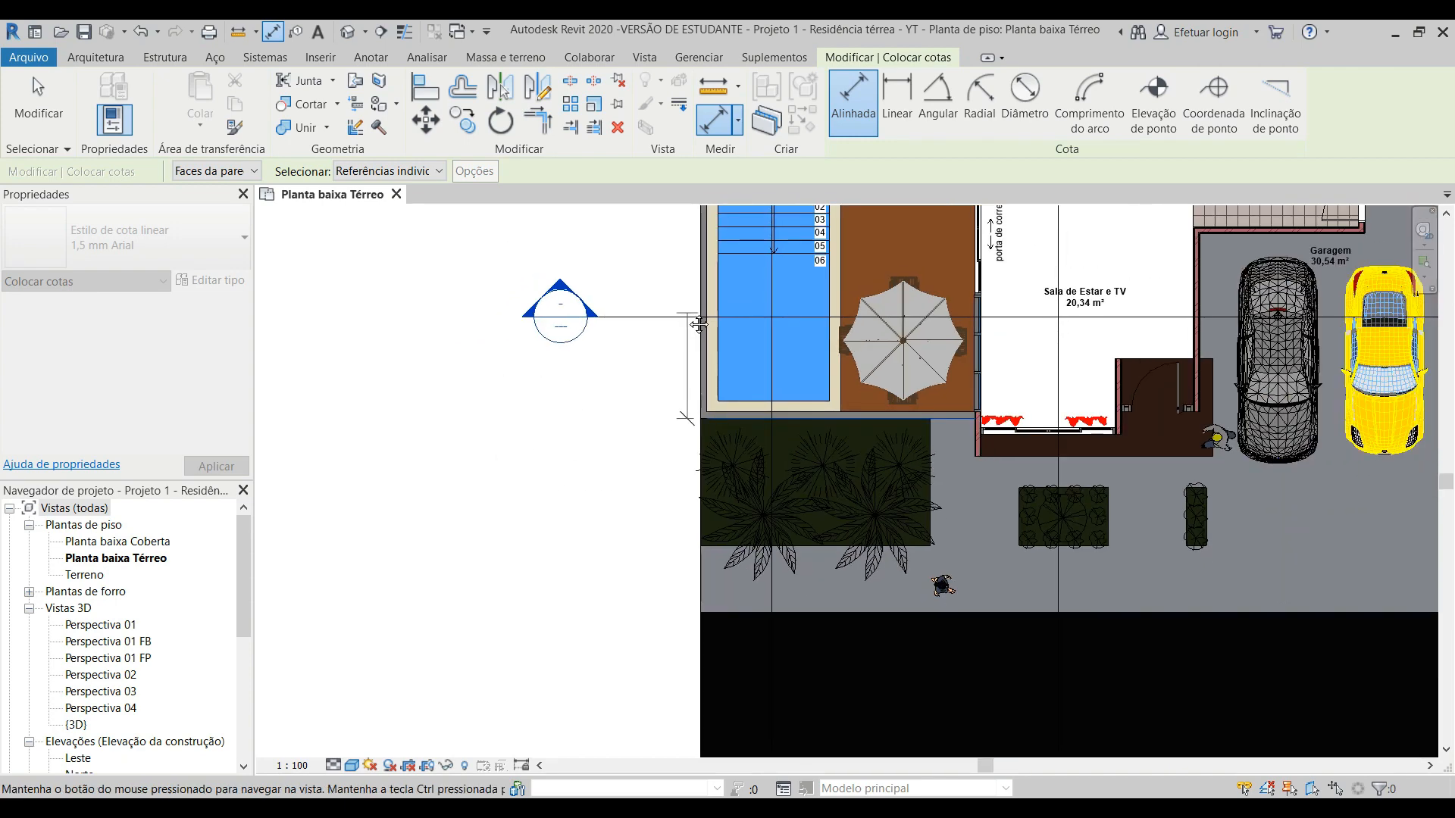
pyautogui.scroll(-2, 665, 384)
pyautogui.scroll(6, 670, 325)
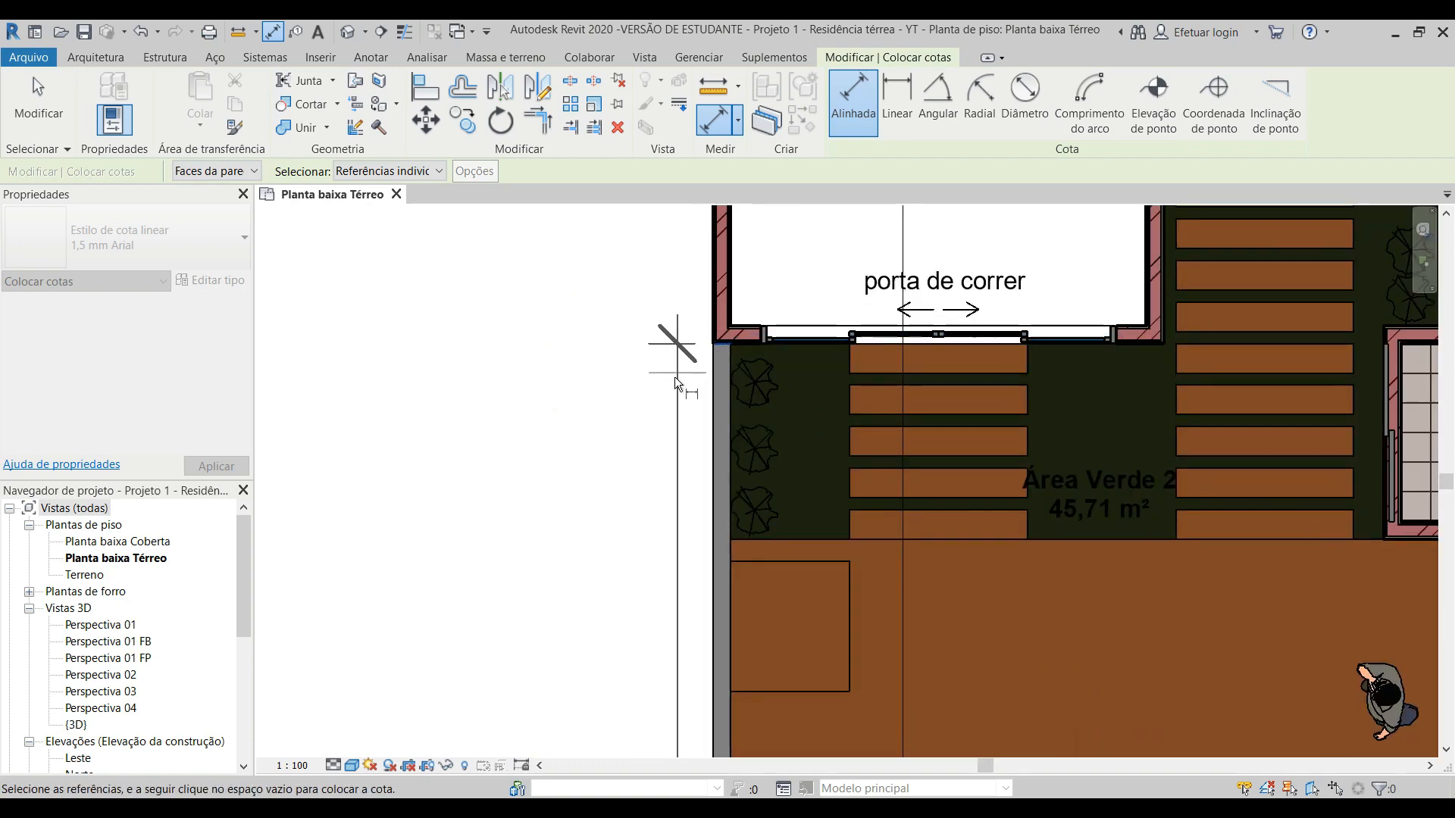
pyautogui.scroll(-2, 674, 379)
pyautogui.scroll(-2, 671, 410)
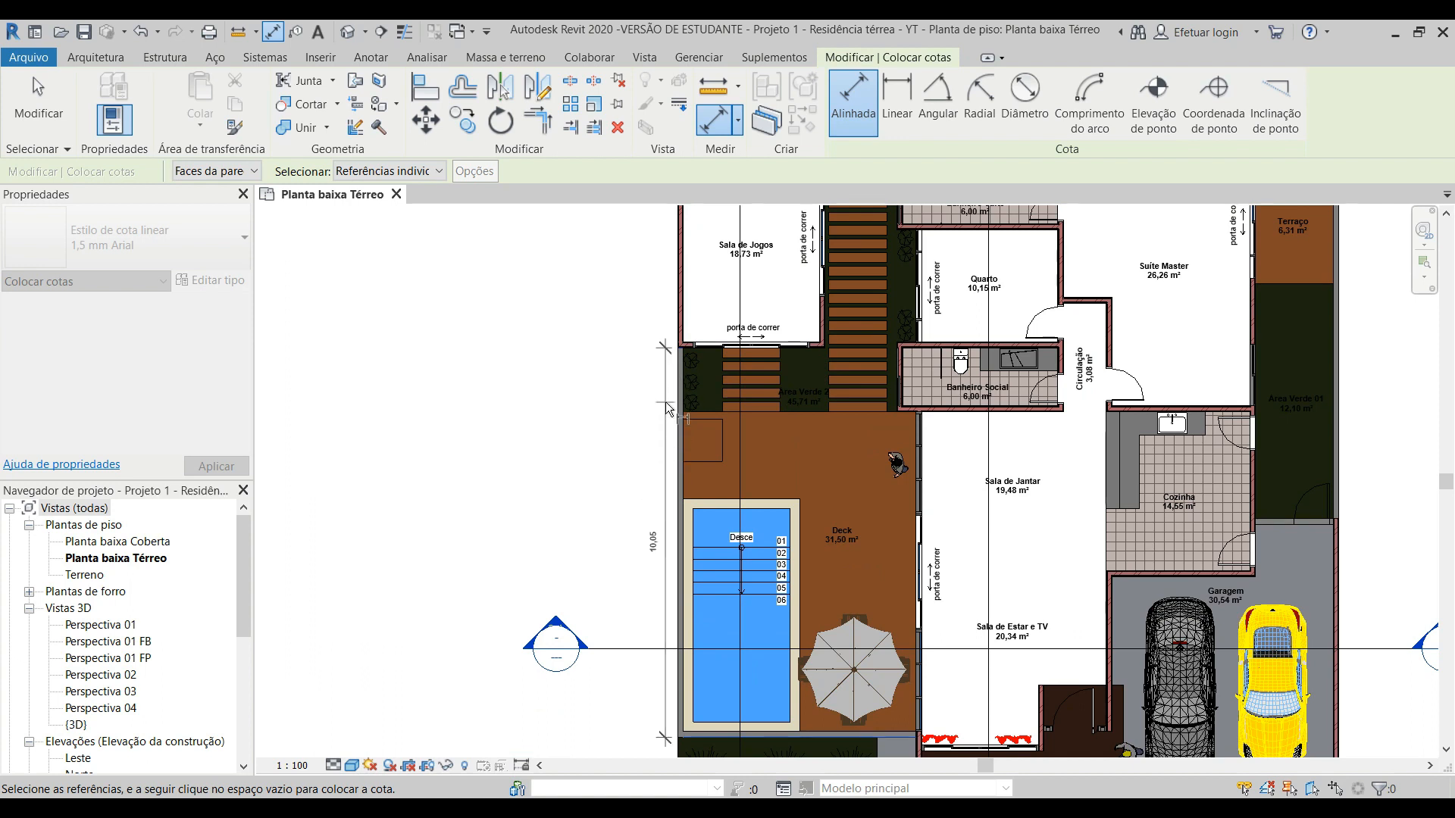
# Step: Extend the dimension chain with the inner faces of Sala de Jogos's lower and upper walls
pyautogui.moveTo(663, 401); pyautogui.dragTo(659, 431, button='middle')
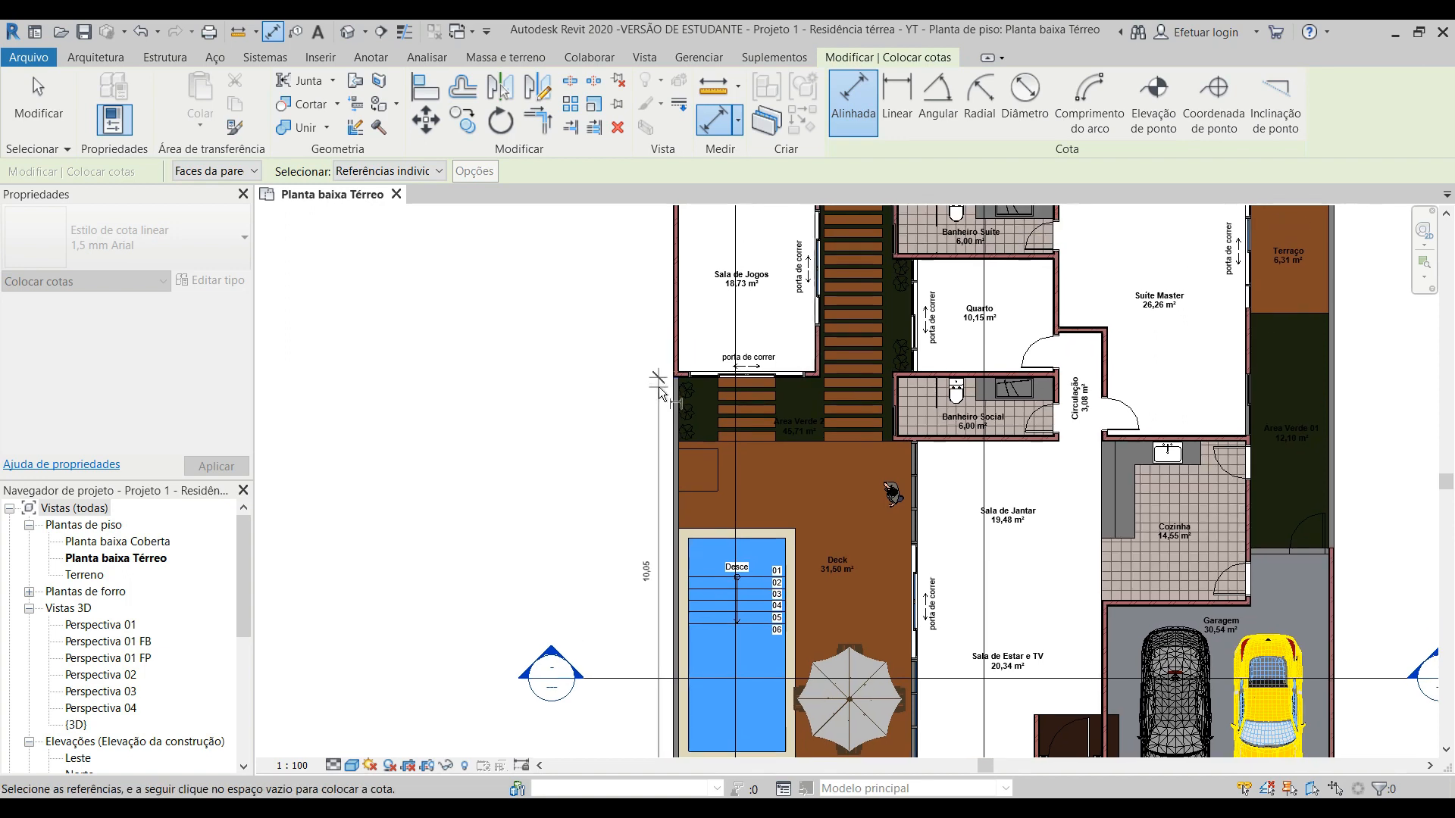
pyautogui.scroll(4, 657, 387)
pyautogui.scroll(1, 659, 386)
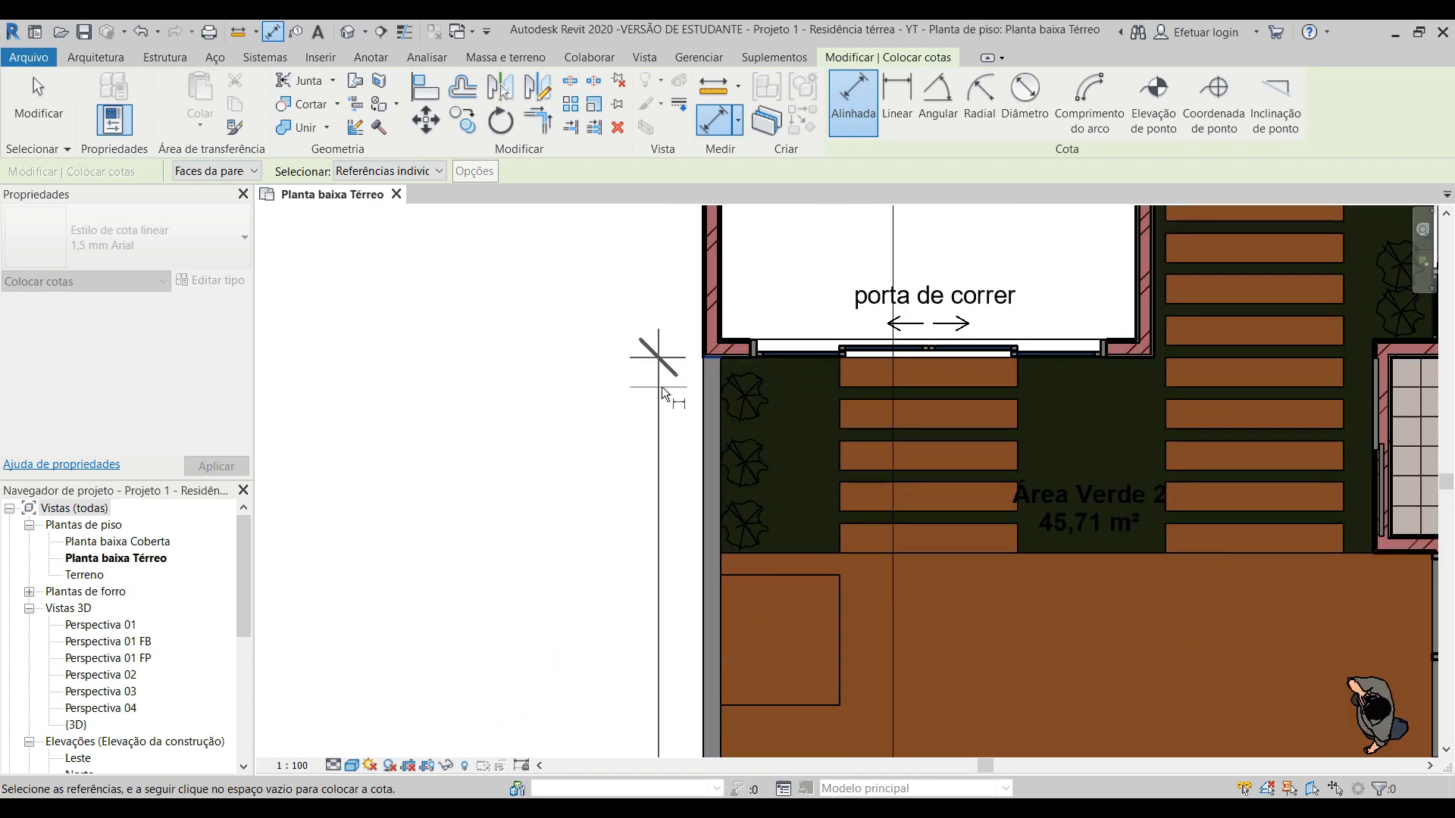
pyautogui.click(731, 341)
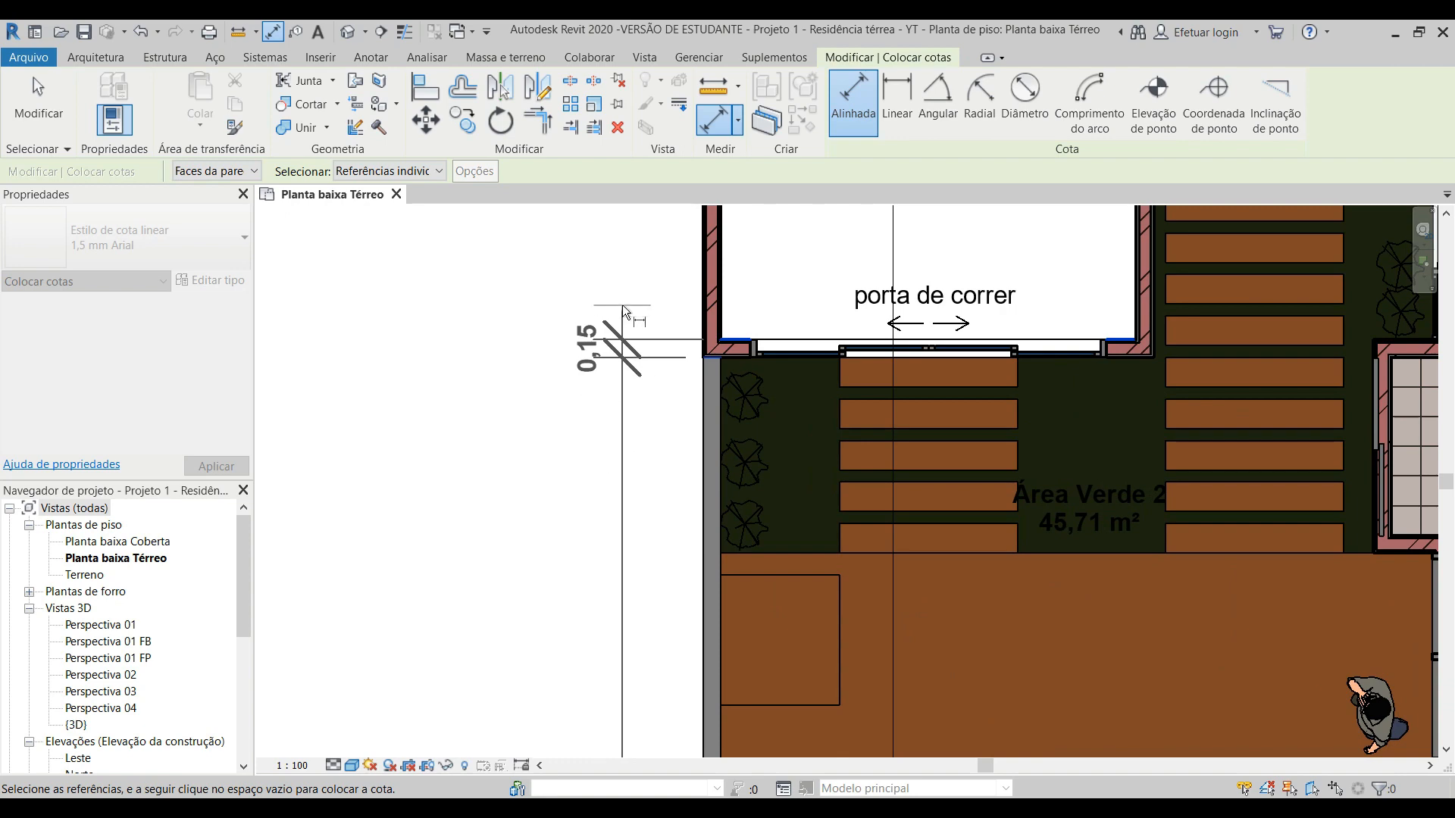
pyautogui.scroll(-2, 634, 371)
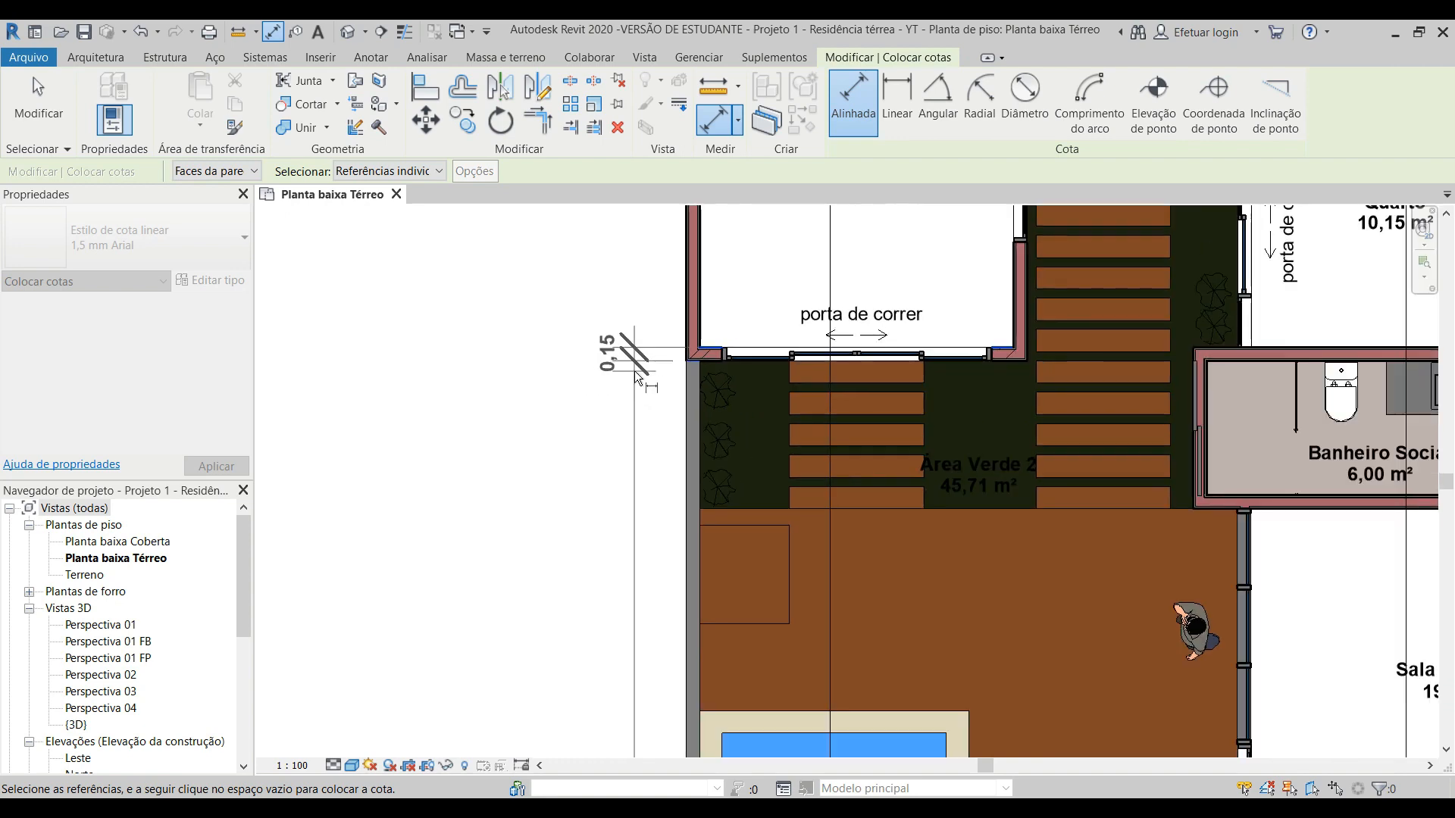
pyautogui.moveTo(713, 311); pyautogui.dragTo(727, 576, button='middle')
pyautogui.scroll(-2, 728, 576)
pyautogui.scroll(1, 715, 252)
pyautogui.scroll(2, 716, 251)
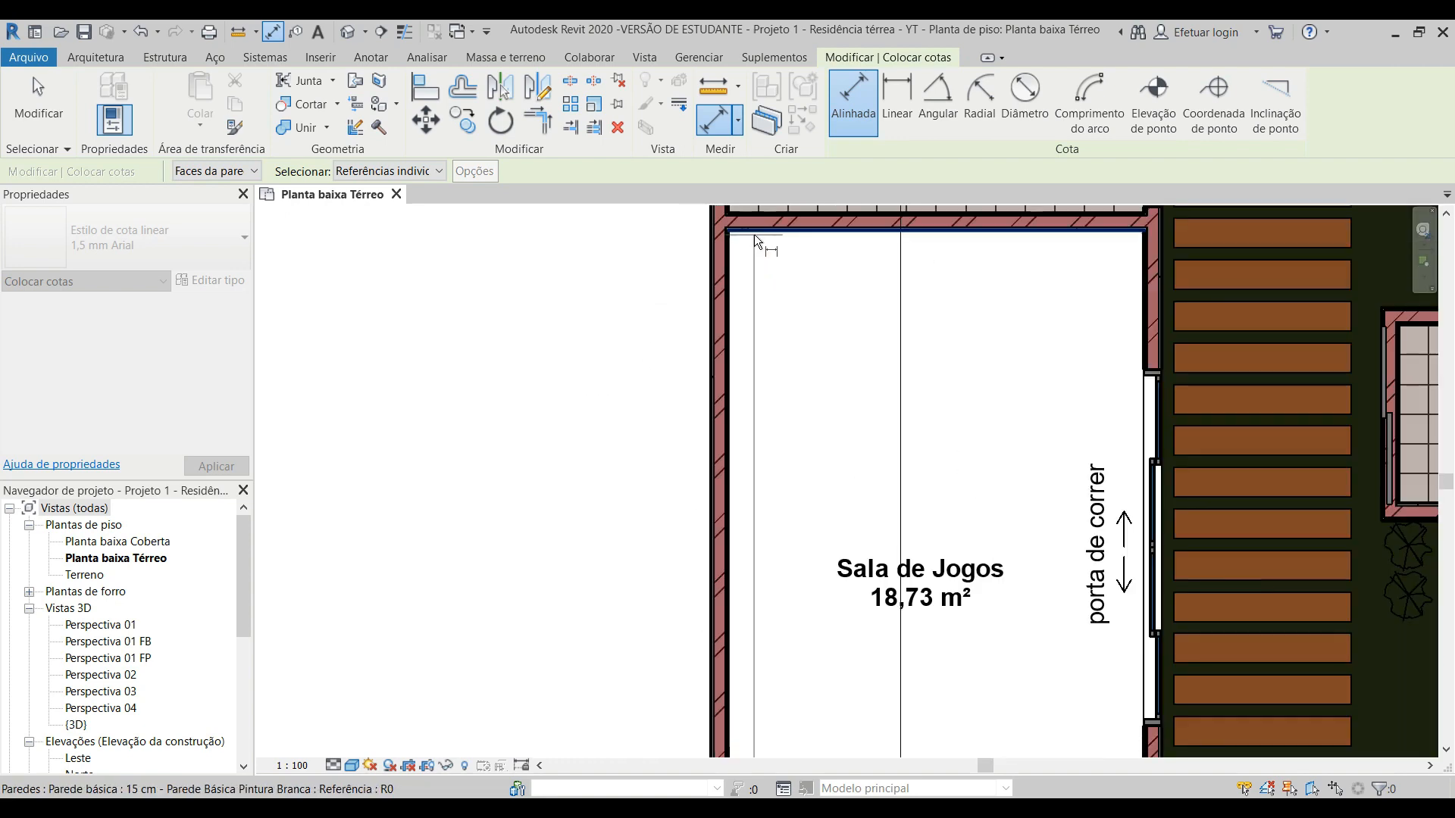
pyautogui.click(753, 234)
# Step: Extend the dimension chain with Banheiro's lower and upper inner wall faces and the outer face of its upper wall
pyautogui.moveTo(788, 338); pyautogui.dragTo(794, 585, button='middle')
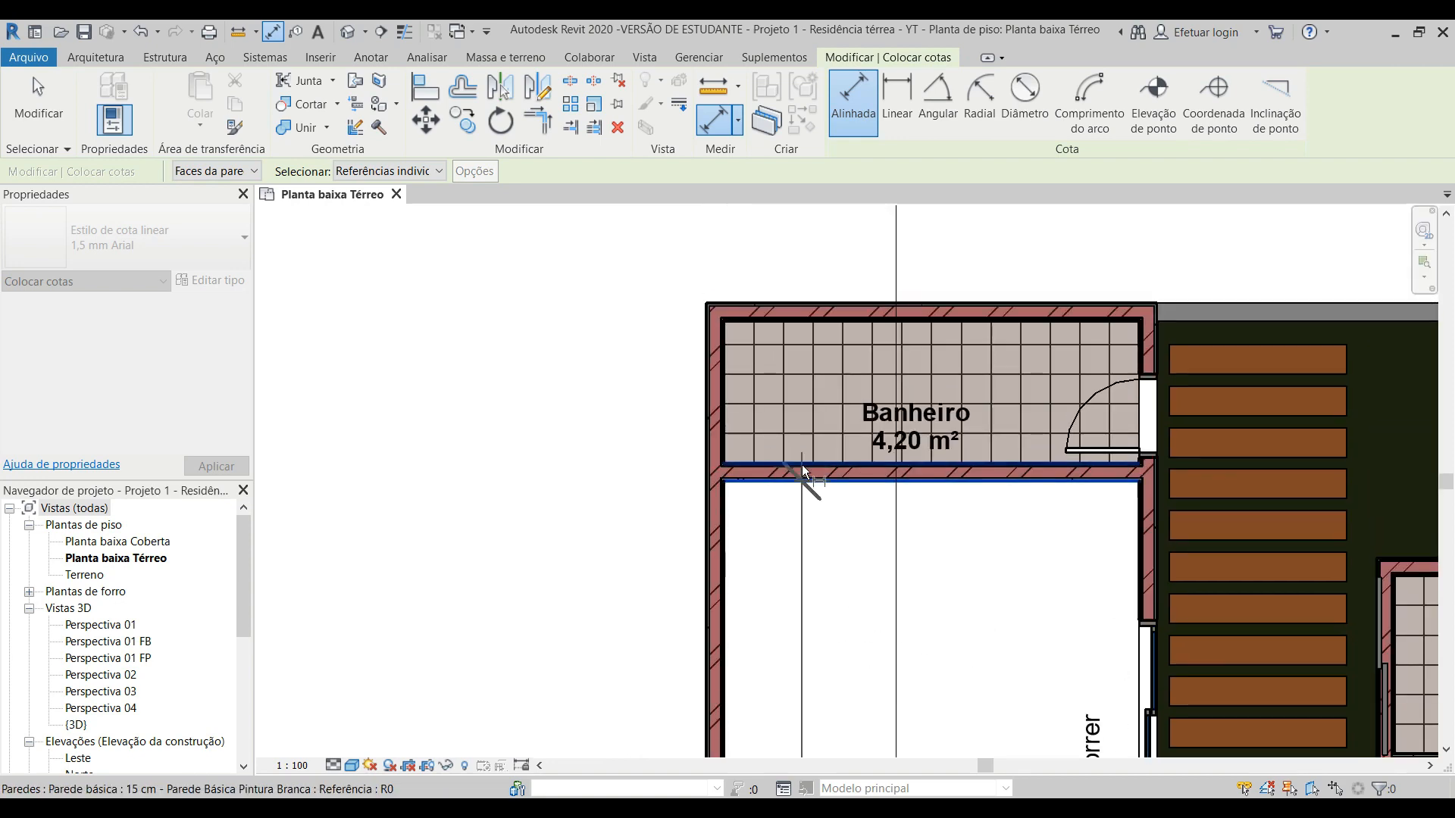
pyautogui.click(802, 463)
pyautogui.click(734, 324)
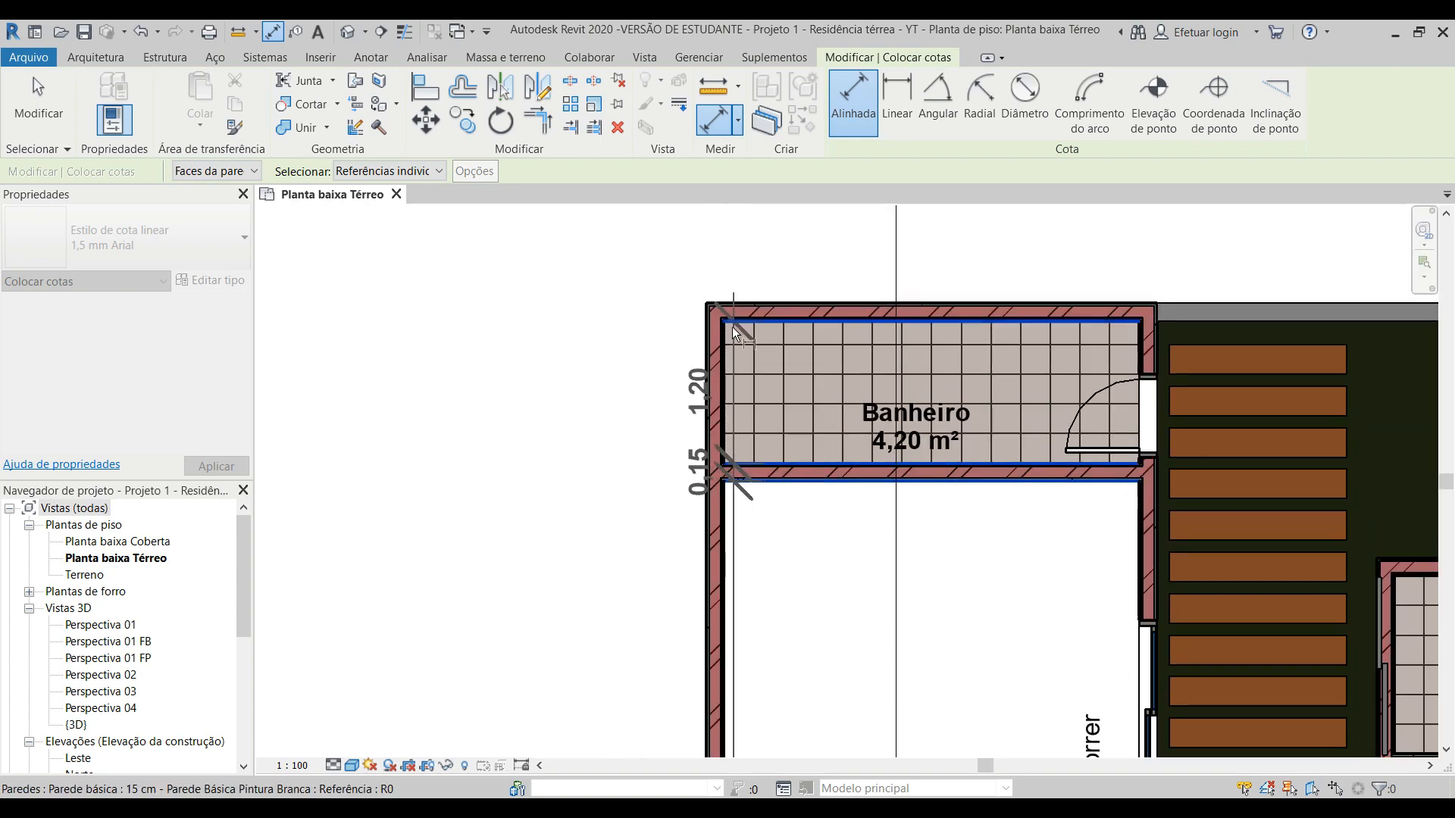
pyautogui.click(730, 304)
# Step: Place the vertical dimension chain just outside the outer wall of Sala de Jogos and deselect it
pyautogui.scroll(-1, 652, 365)
pyautogui.scroll(-5, 651, 365)
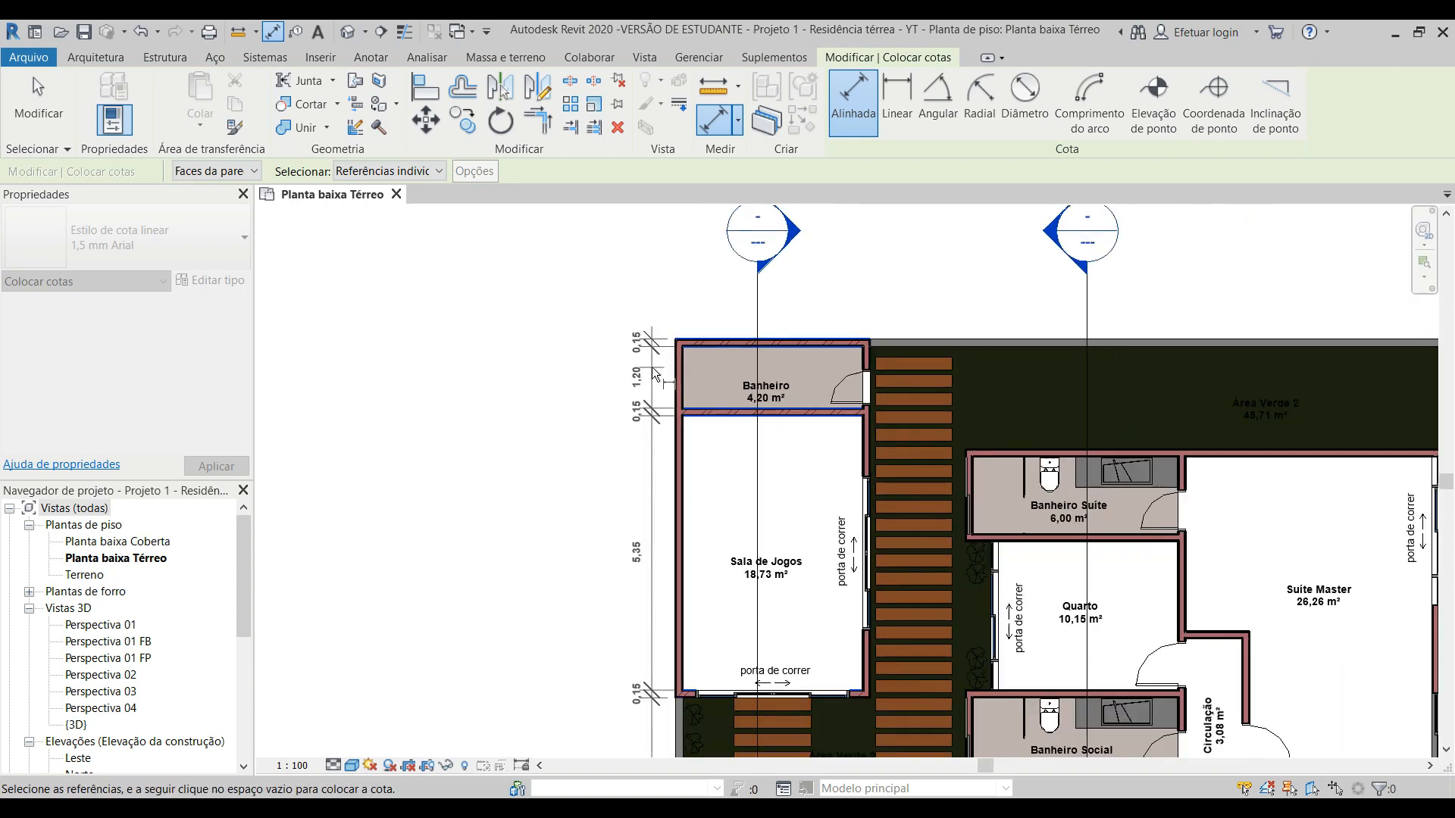
pyautogui.scroll(2, 656, 499)
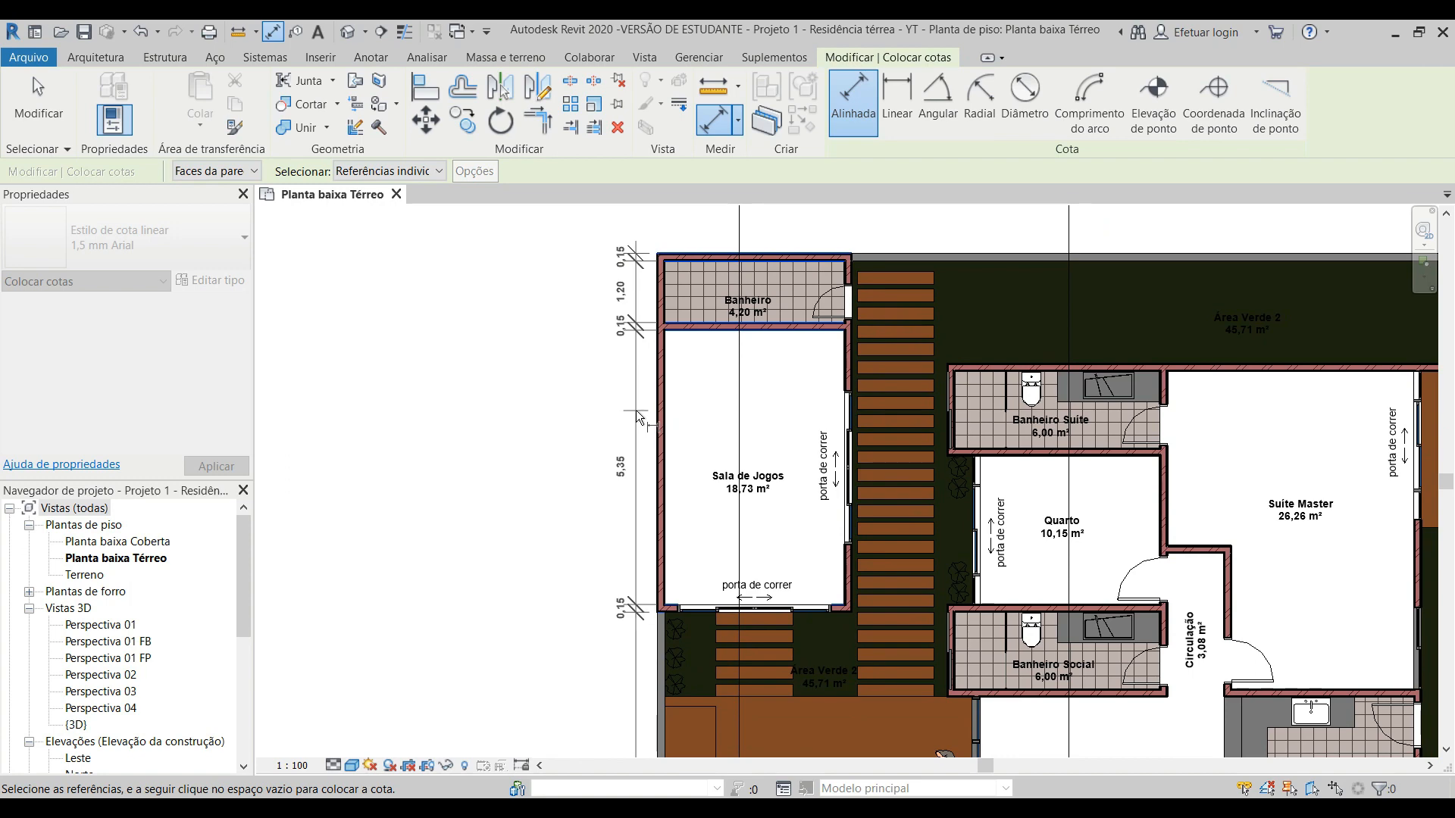
pyautogui.click(637, 411)
pyautogui.scroll(-3, 506, 433)
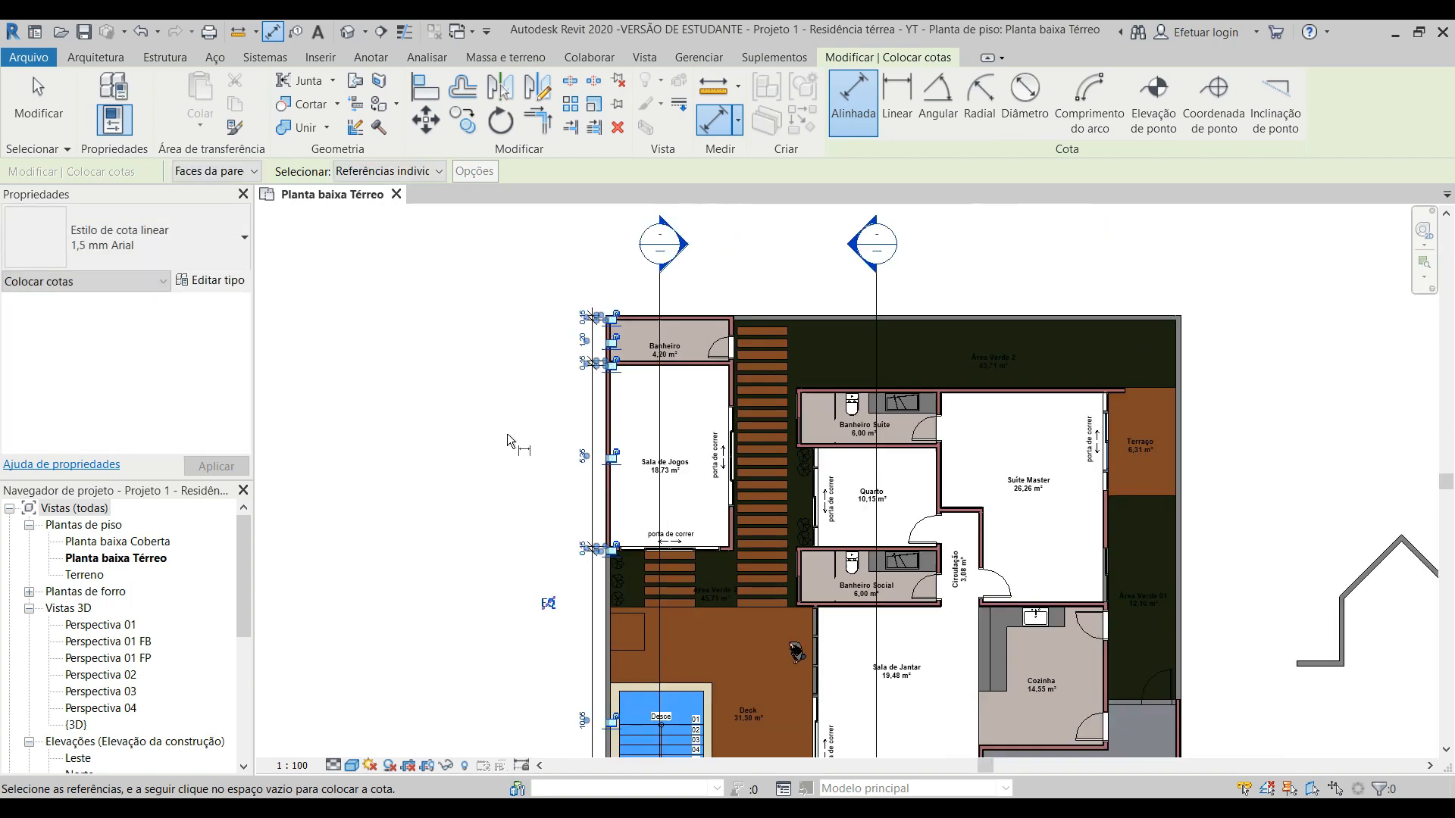
pyautogui.scroll(2, 558, 508)
pyautogui.moveTo(571, 570); pyautogui.dragTo(536, 366, button='middle')
pyautogui.scroll(3, 548, 479)
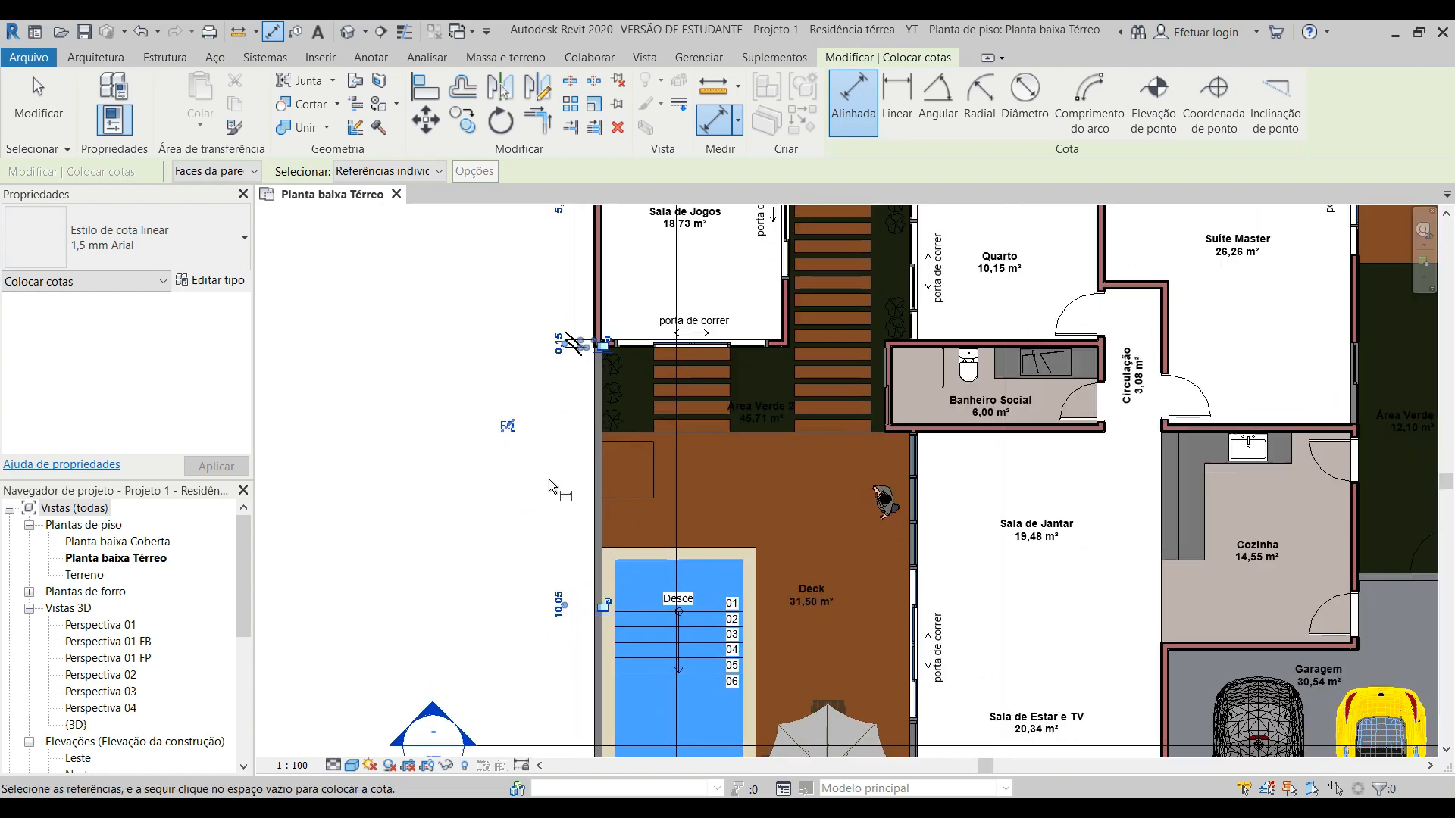
pyautogui.scroll(-3, 541, 342)
pyautogui.scroll(-1, 540, 340)
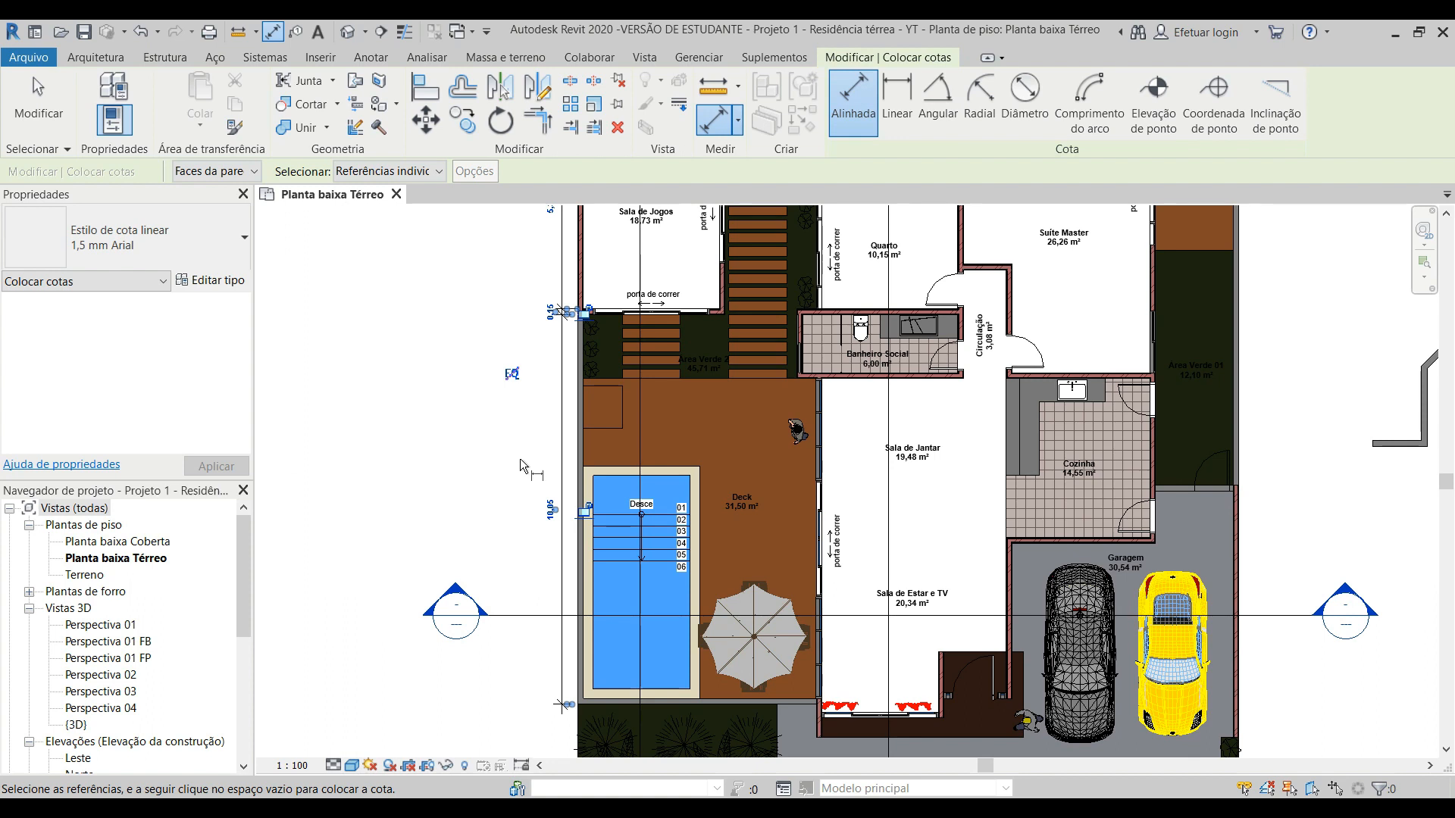
pyautogui.press('Escape')
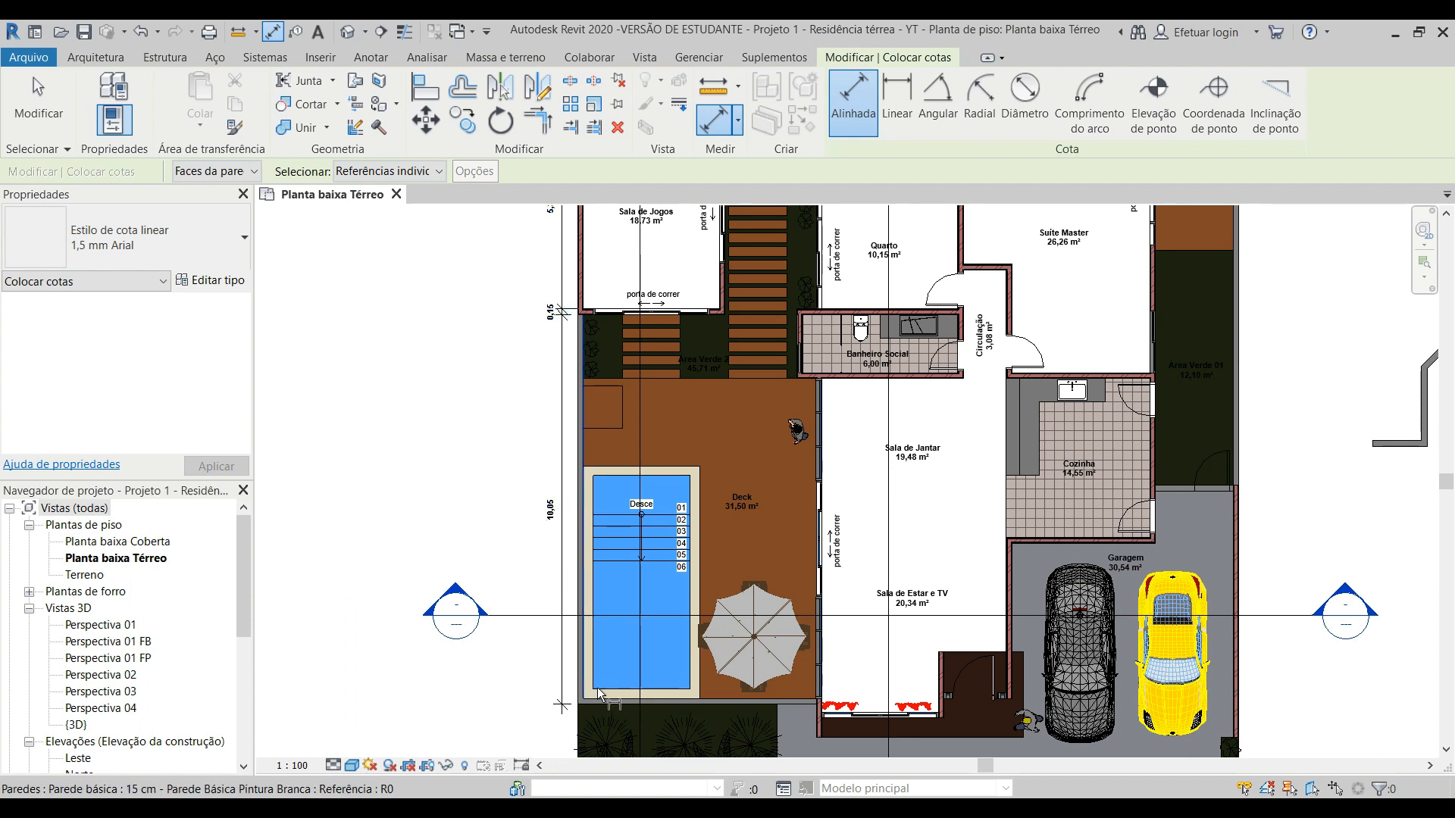
# Step: Set the aligned dimension to pick whole walls (Paredes inteiras)
pyautogui.click(382, 172)
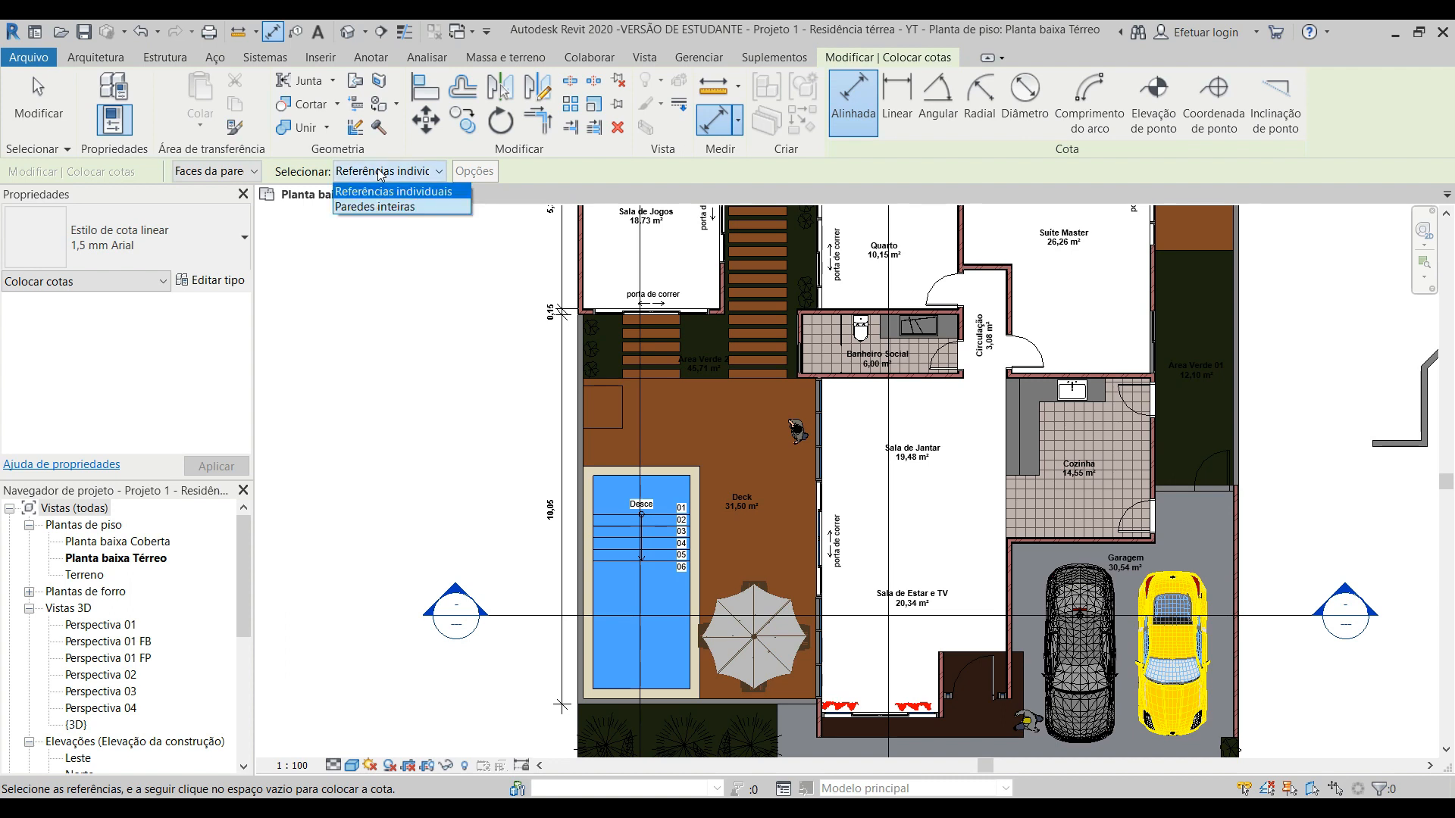
pyautogui.click(400, 210)
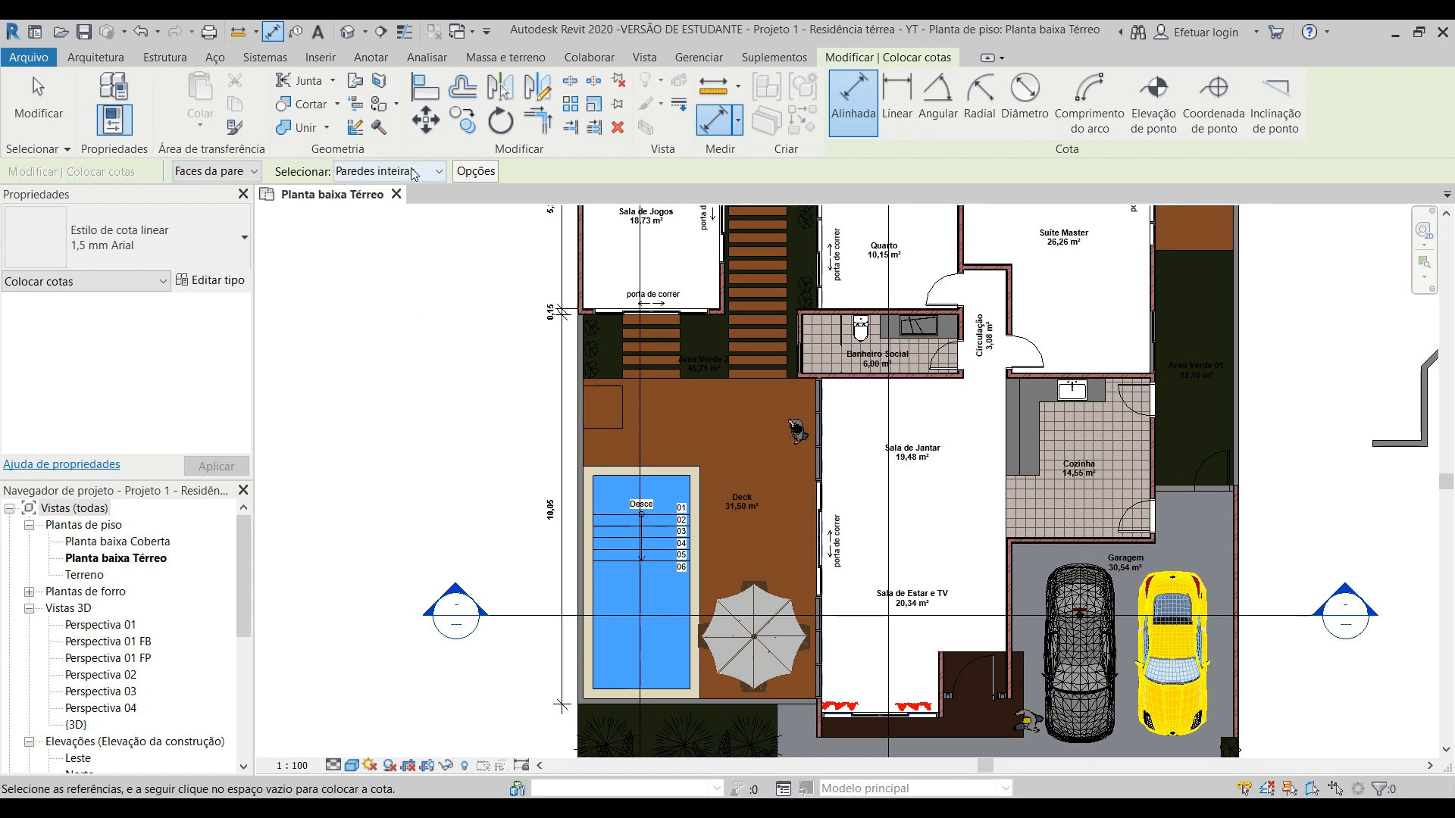
pyautogui.moveTo(608, 439); pyautogui.dragTo(618, 366, button='middle')
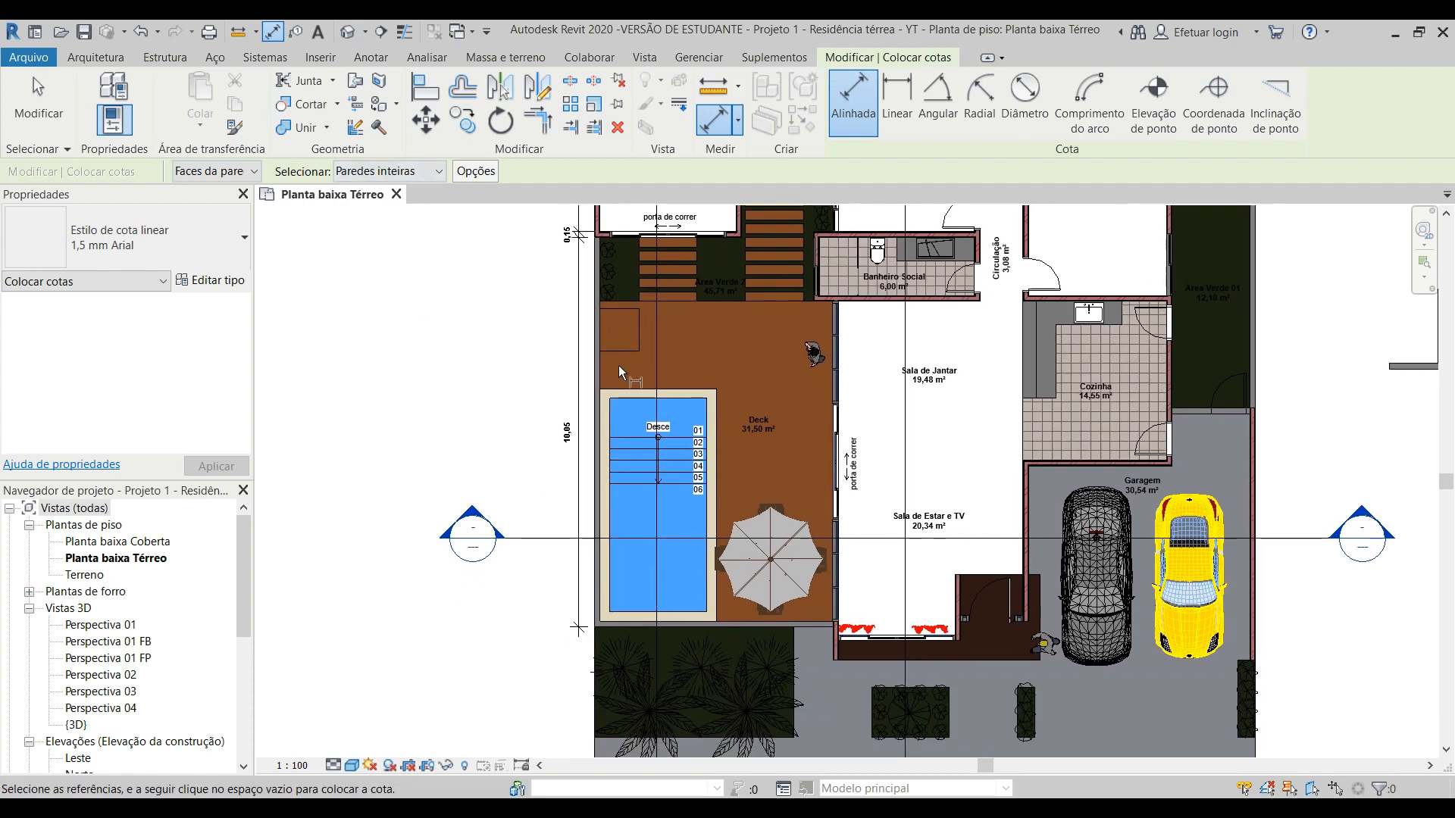
pyautogui.scroll(2, 593, 544)
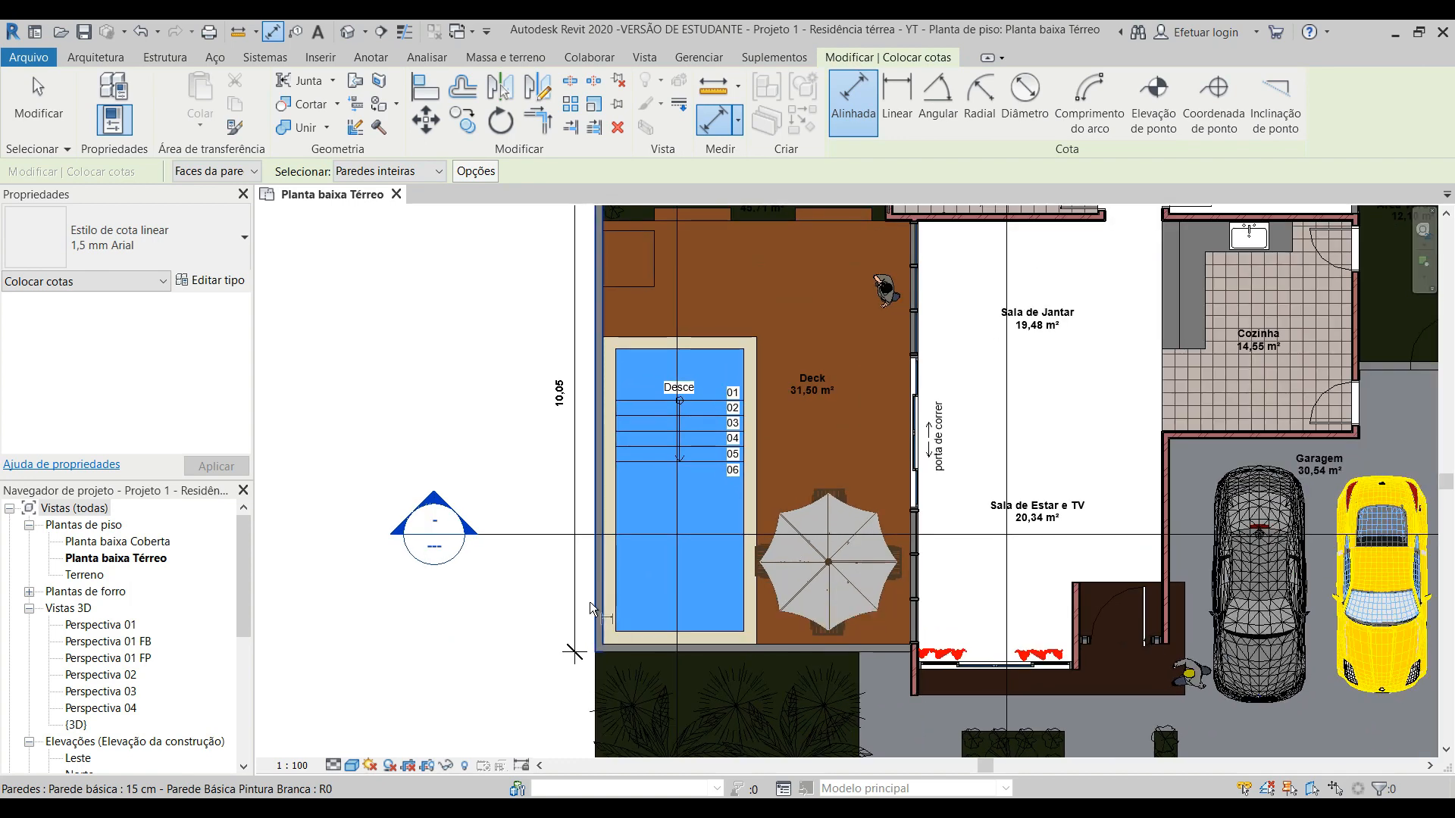
pyautogui.scroll(2, 597, 656)
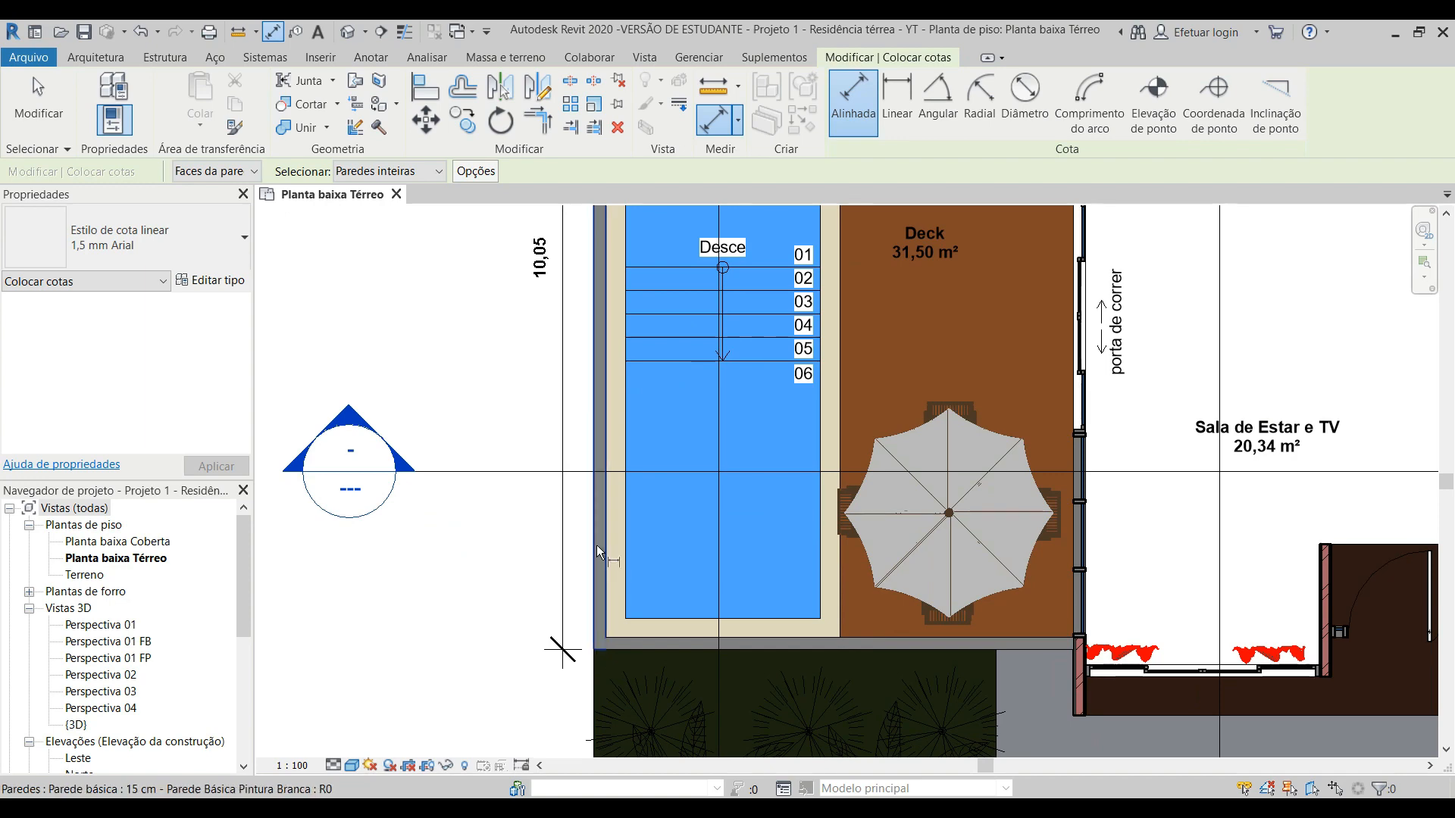
pyautogui.scroll(-1, 596, 530)
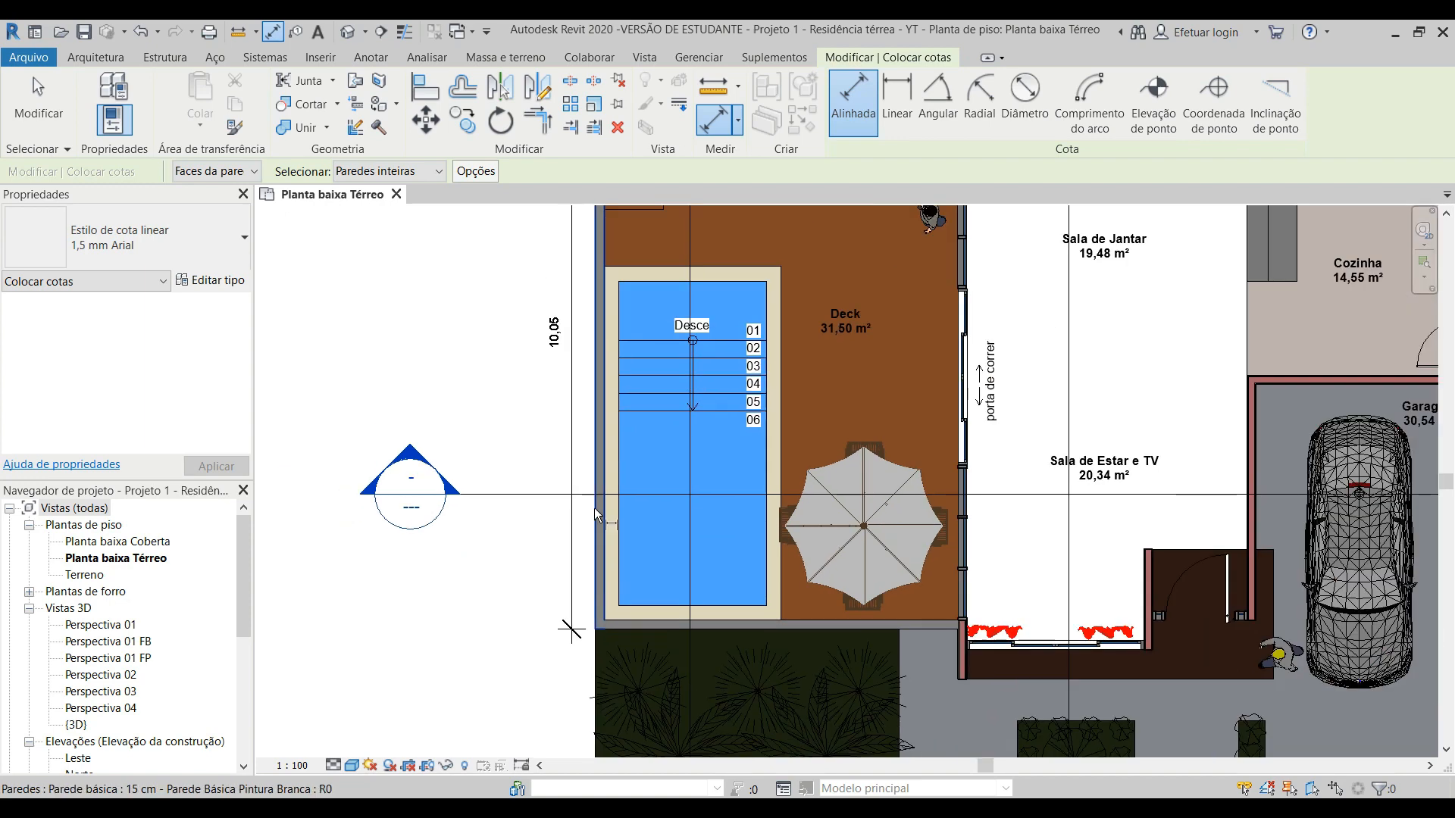
pyautogui.click(594, 547)
pyautogui.scroll(-2, 594, 550)
pyautogui.moveTo(599, 383); pyautogui.dragTo(617, 480, button='middle')
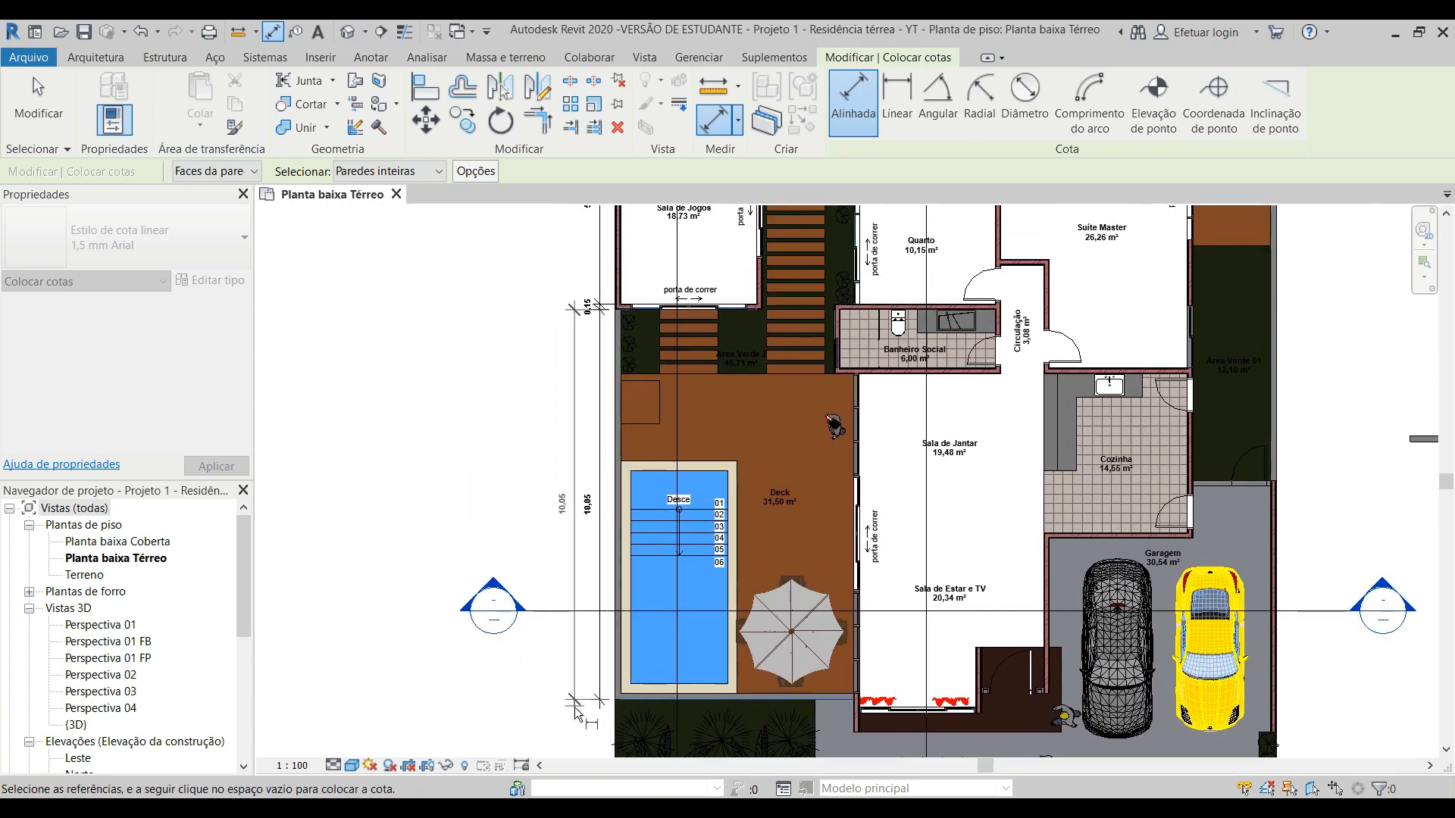
pyautogui.scroll(2, 615, 315)
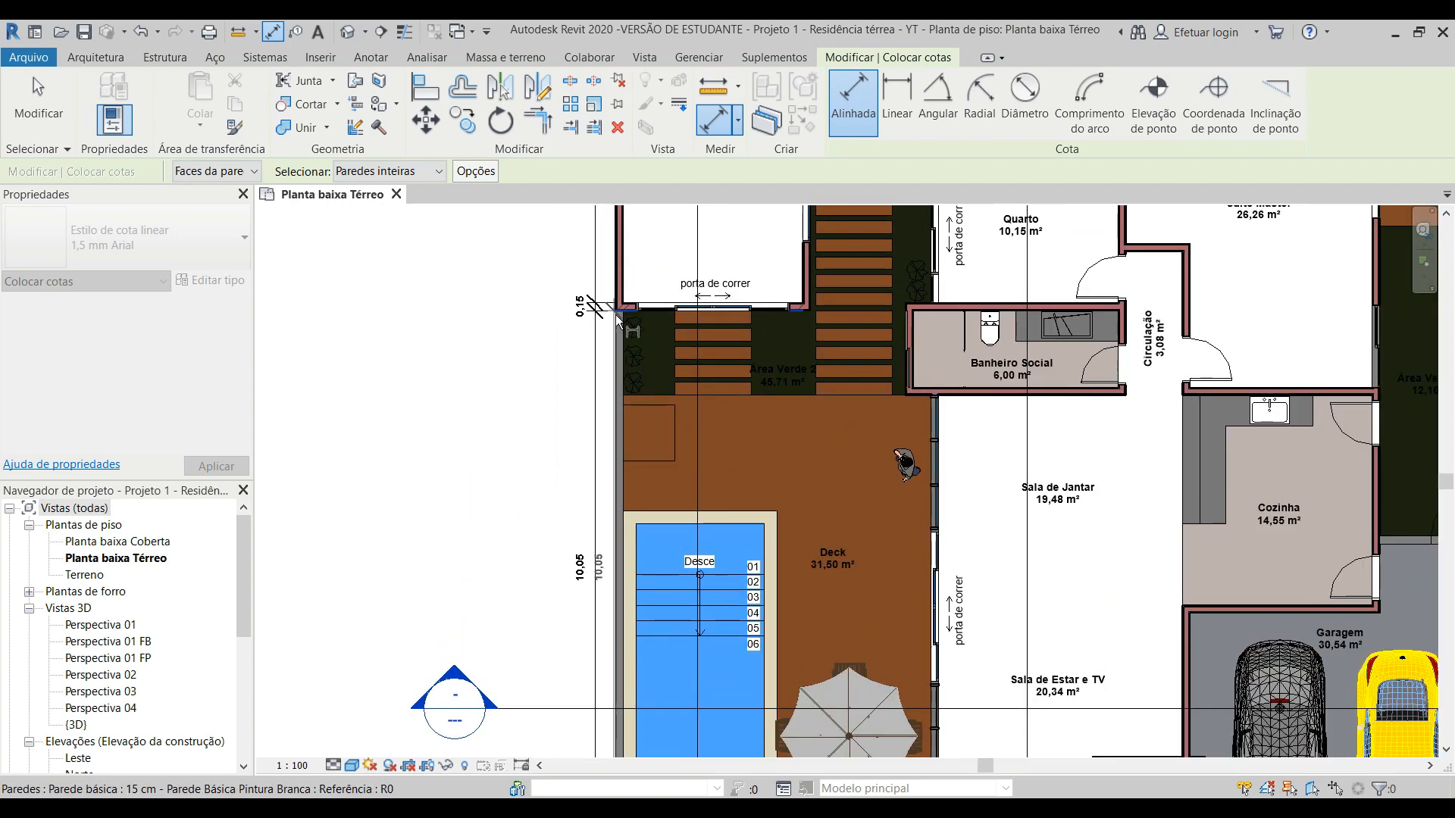
pyautogui.scroll(-4, 584, 464)
pyautogui.scroll(4, 571, 320)
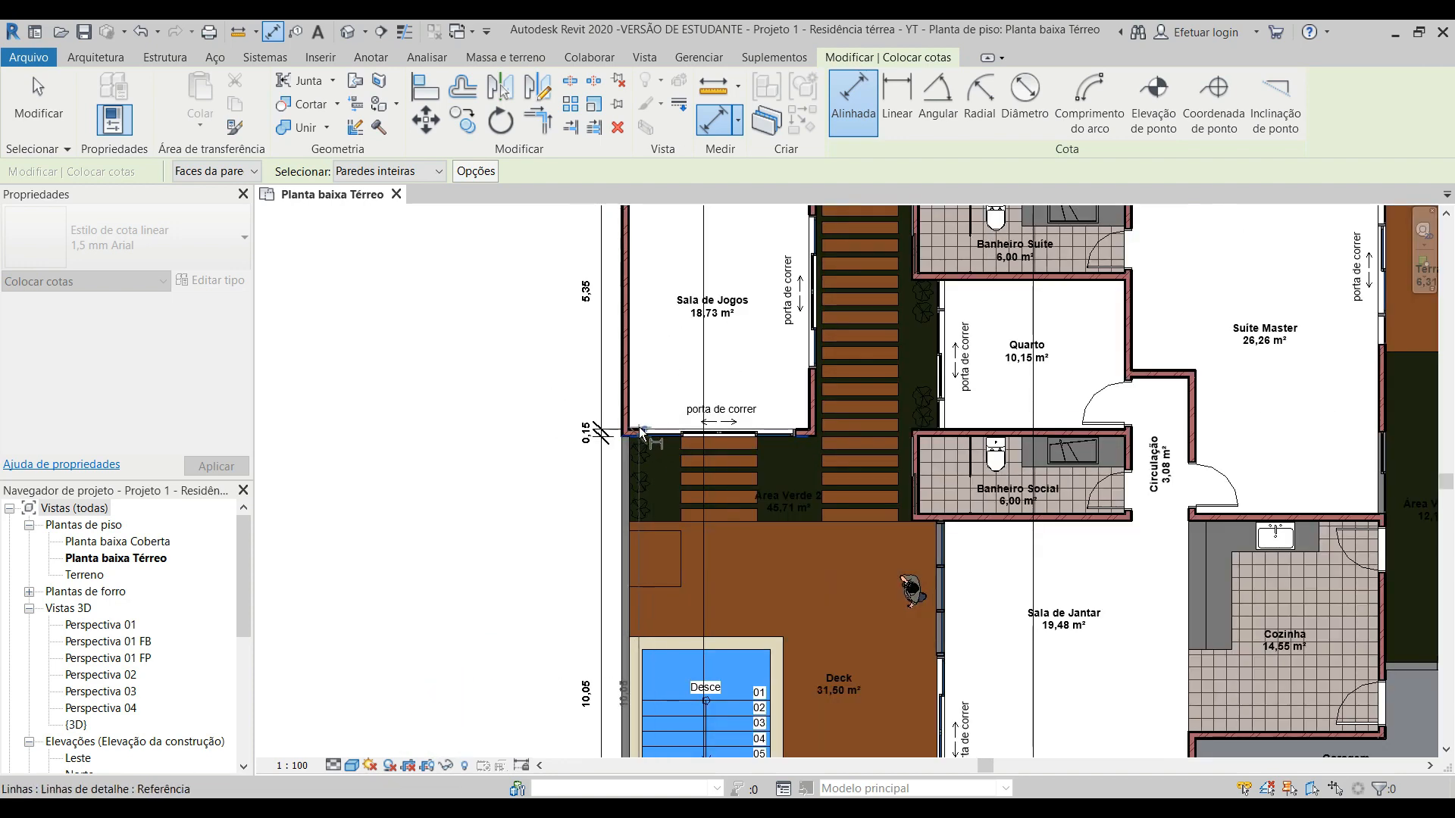
pyautogui.scroll(3, 630, 435)
pyautogui.scroll(-4, 657, 361)
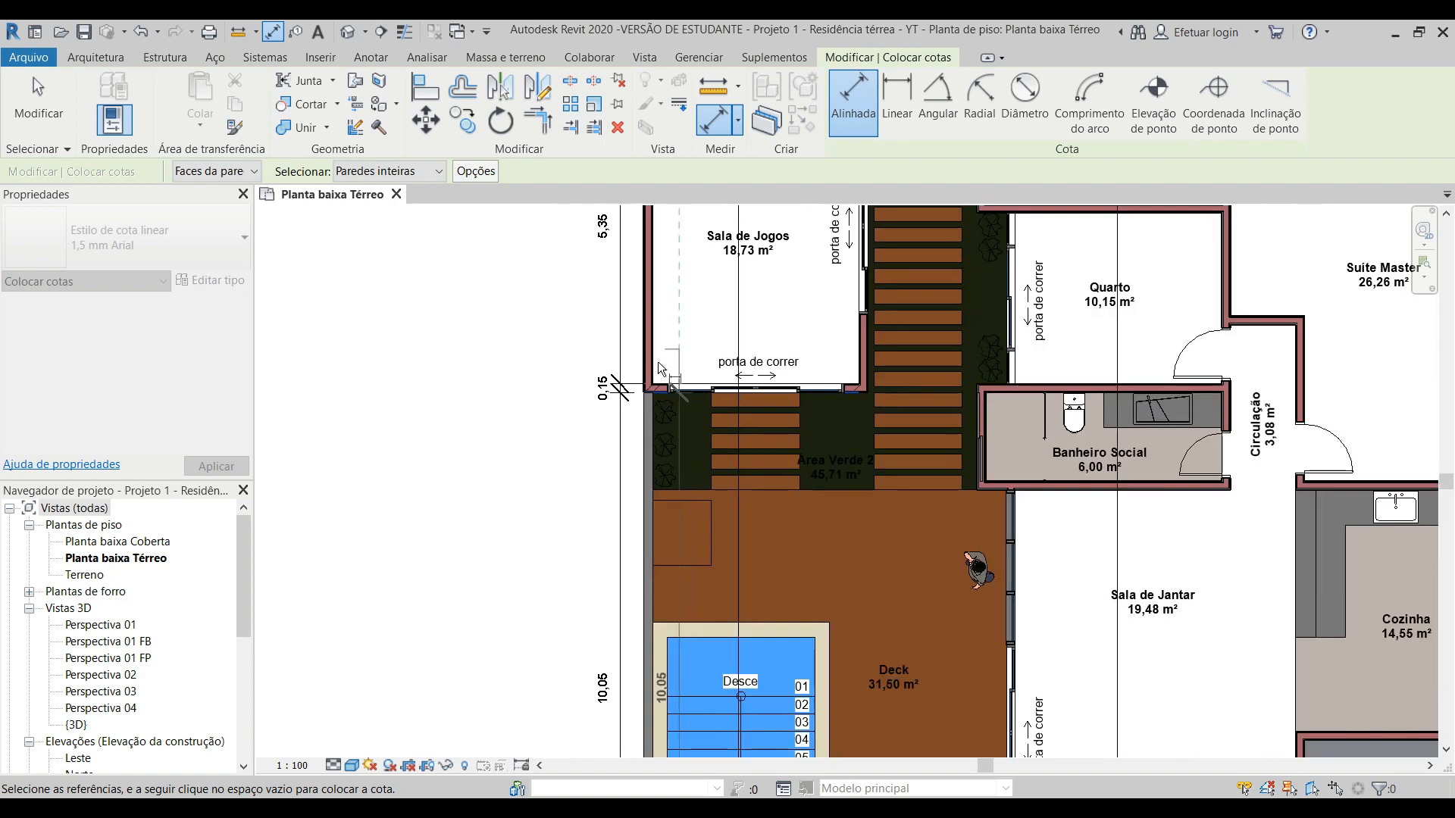
pyautogui.scroll(-2, 544, 409)
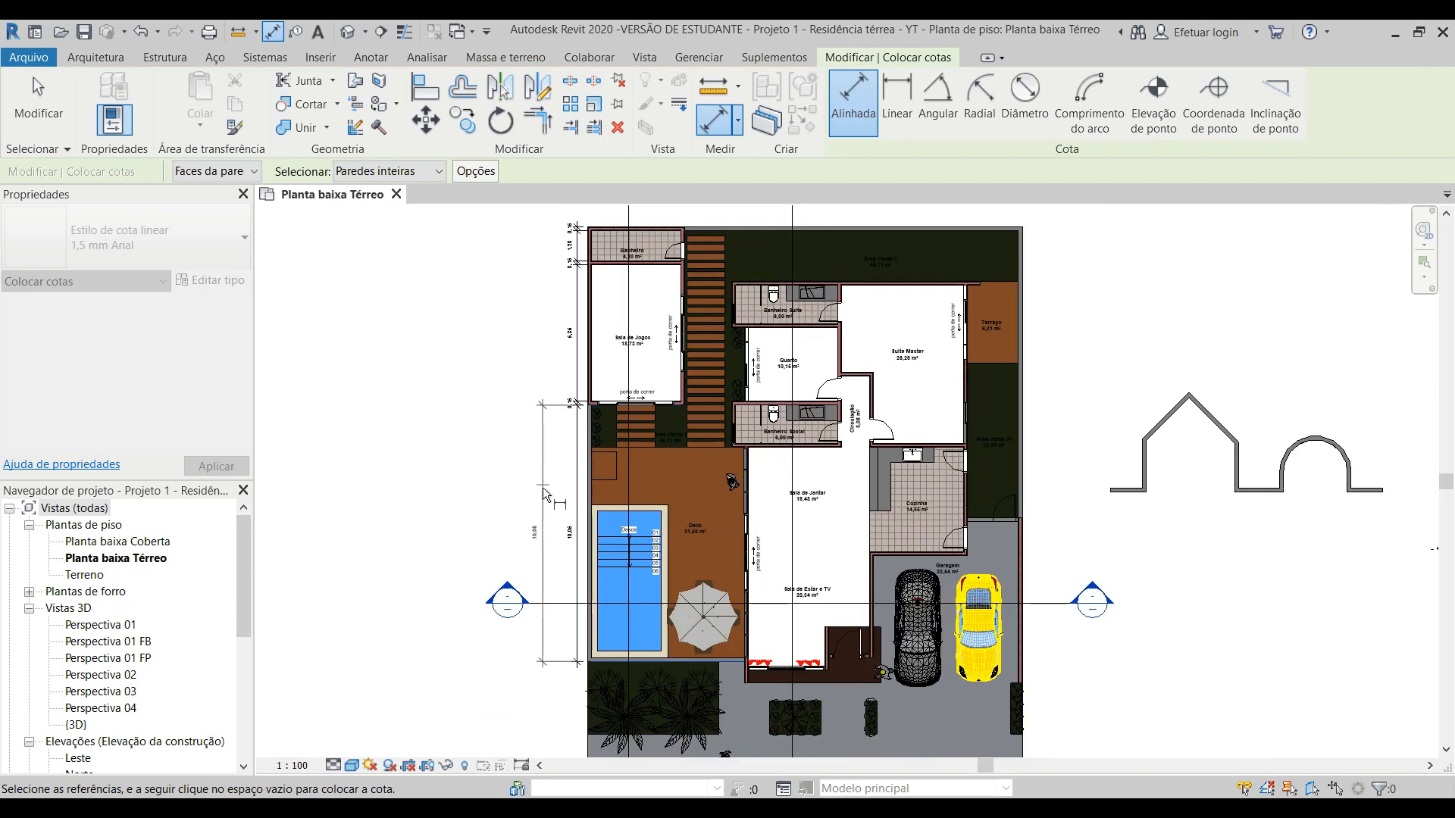
pyautogui.scroll(1, 560, 548)
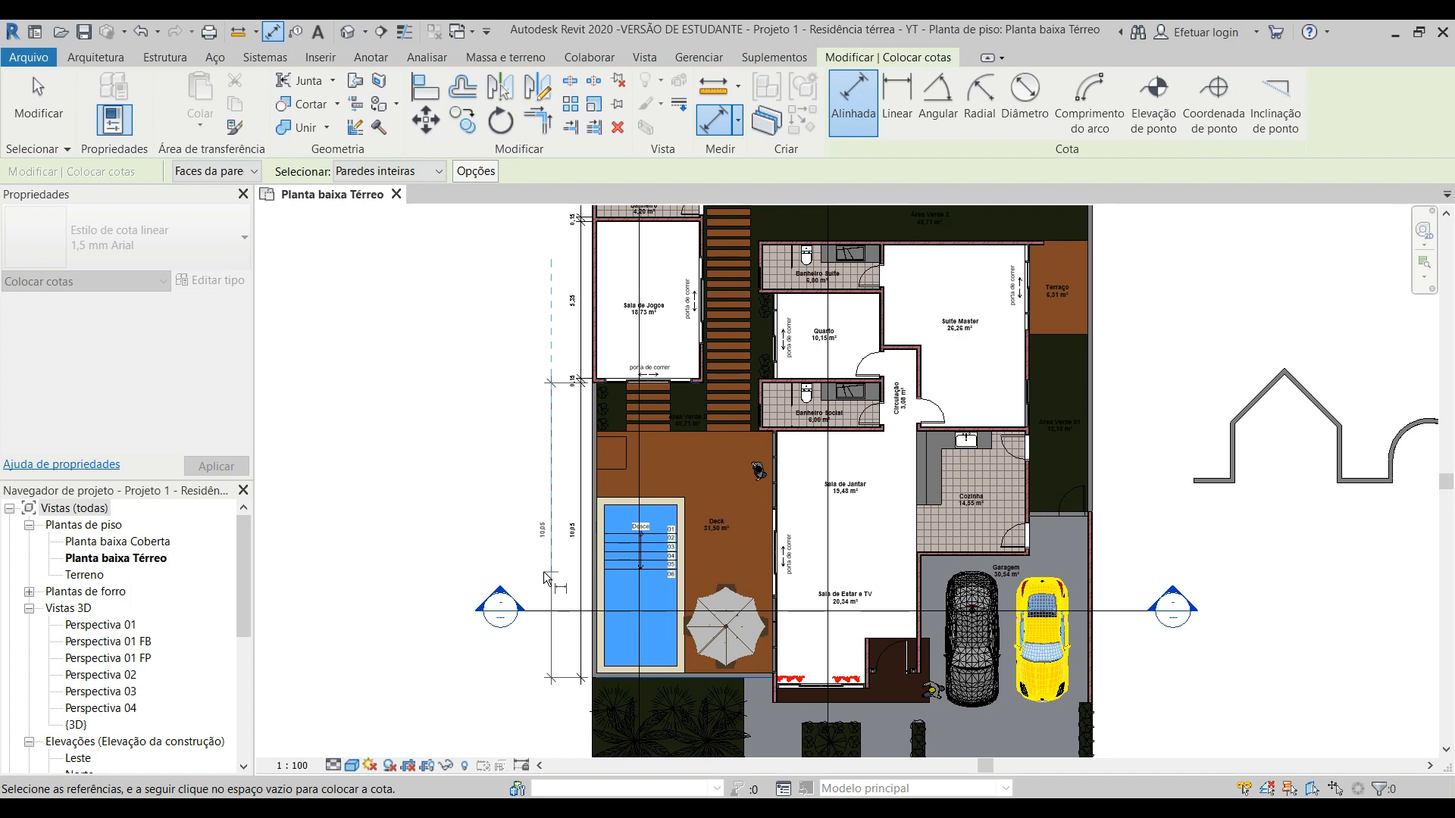
pyautogui.scroll(4, 543, 572)
pyautogui.scroll(-3, 672, 490)
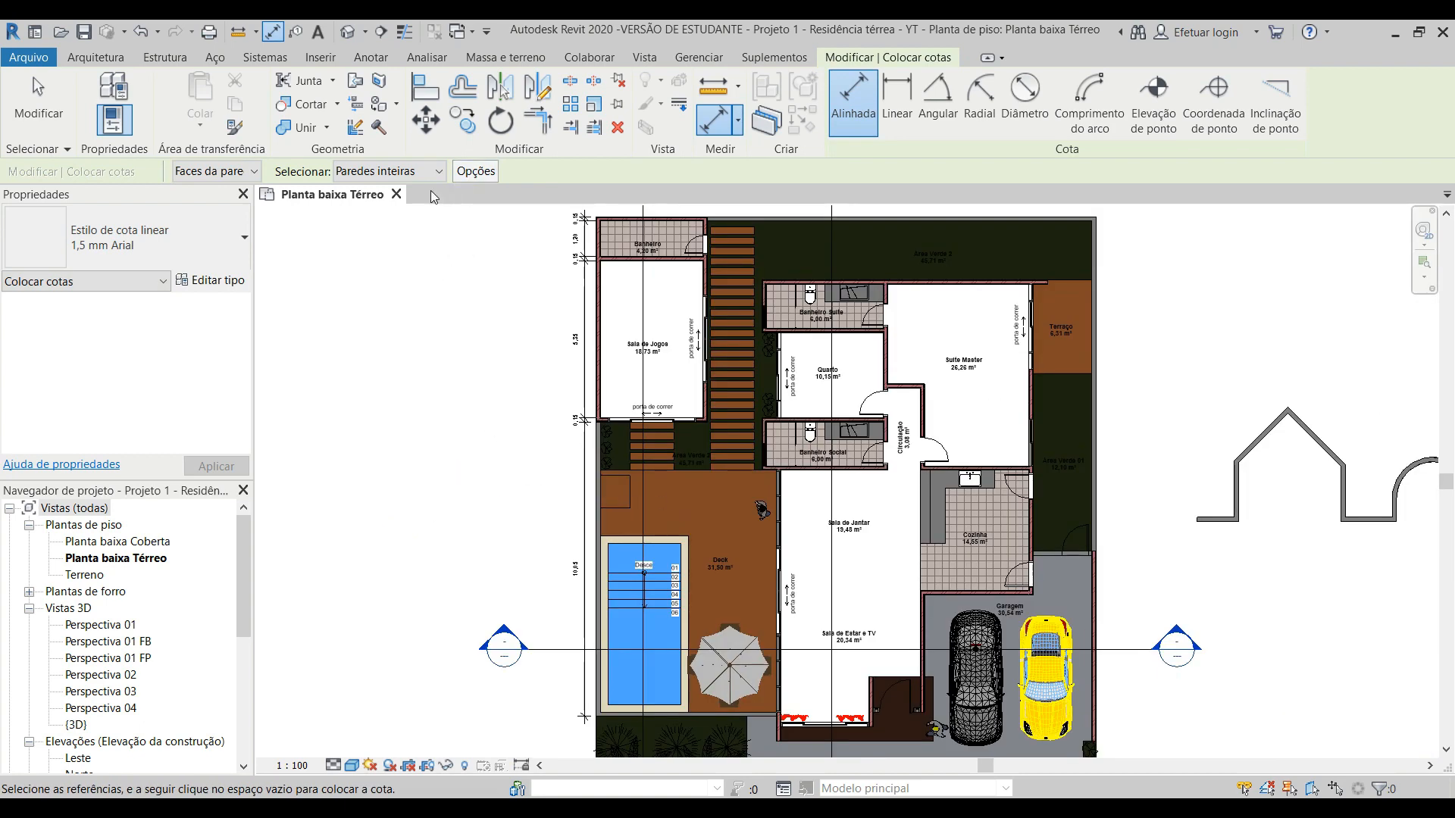
# Step: With Paredes inteiras selected, set the automatic dimension options to include openings (Aberturas) by widths (Larguras) and intersecting walls
pyautogui.click(404, 173)
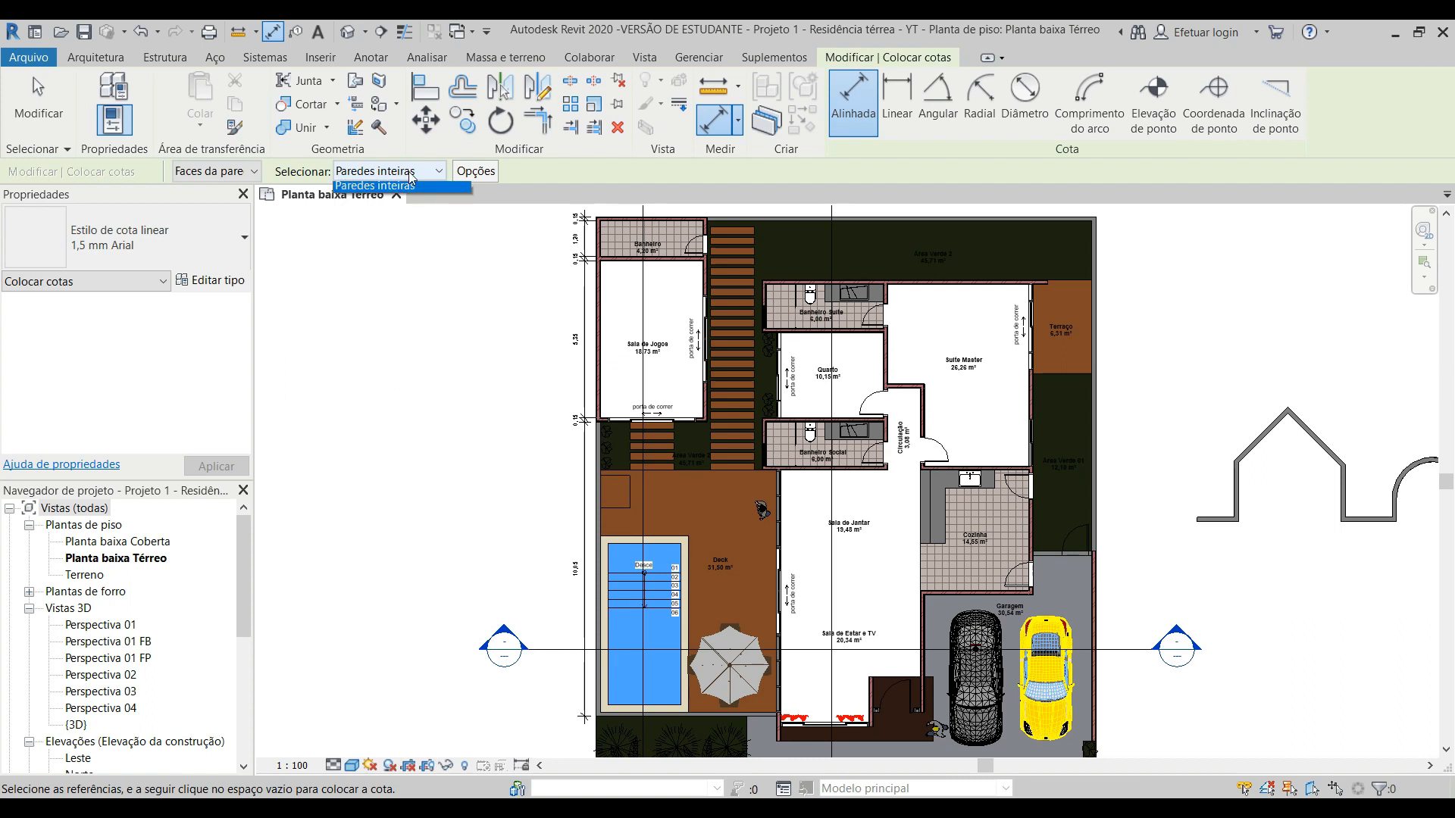
pyautogui.click(401, 205)
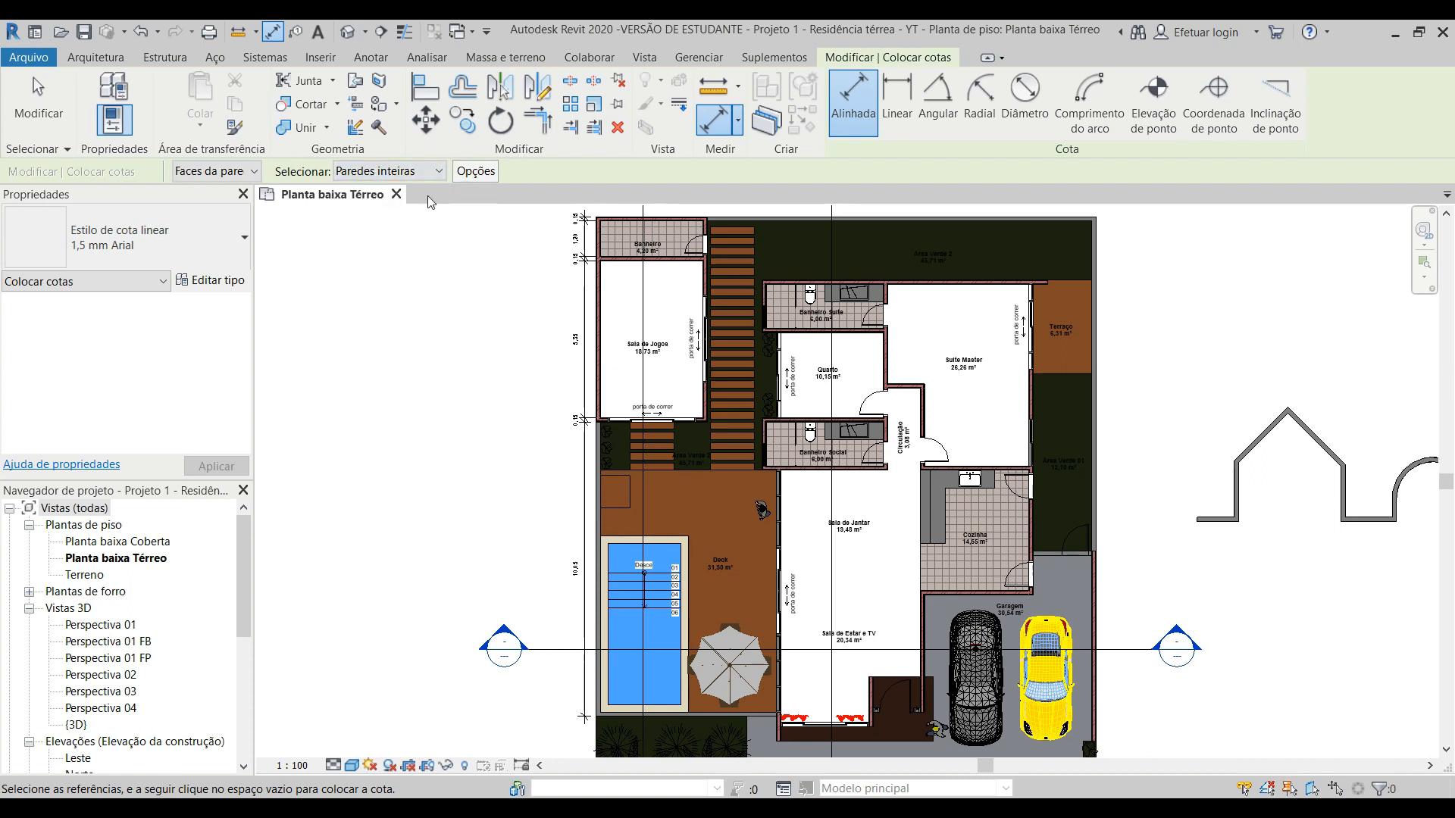
pyautogui.click(484, 175)
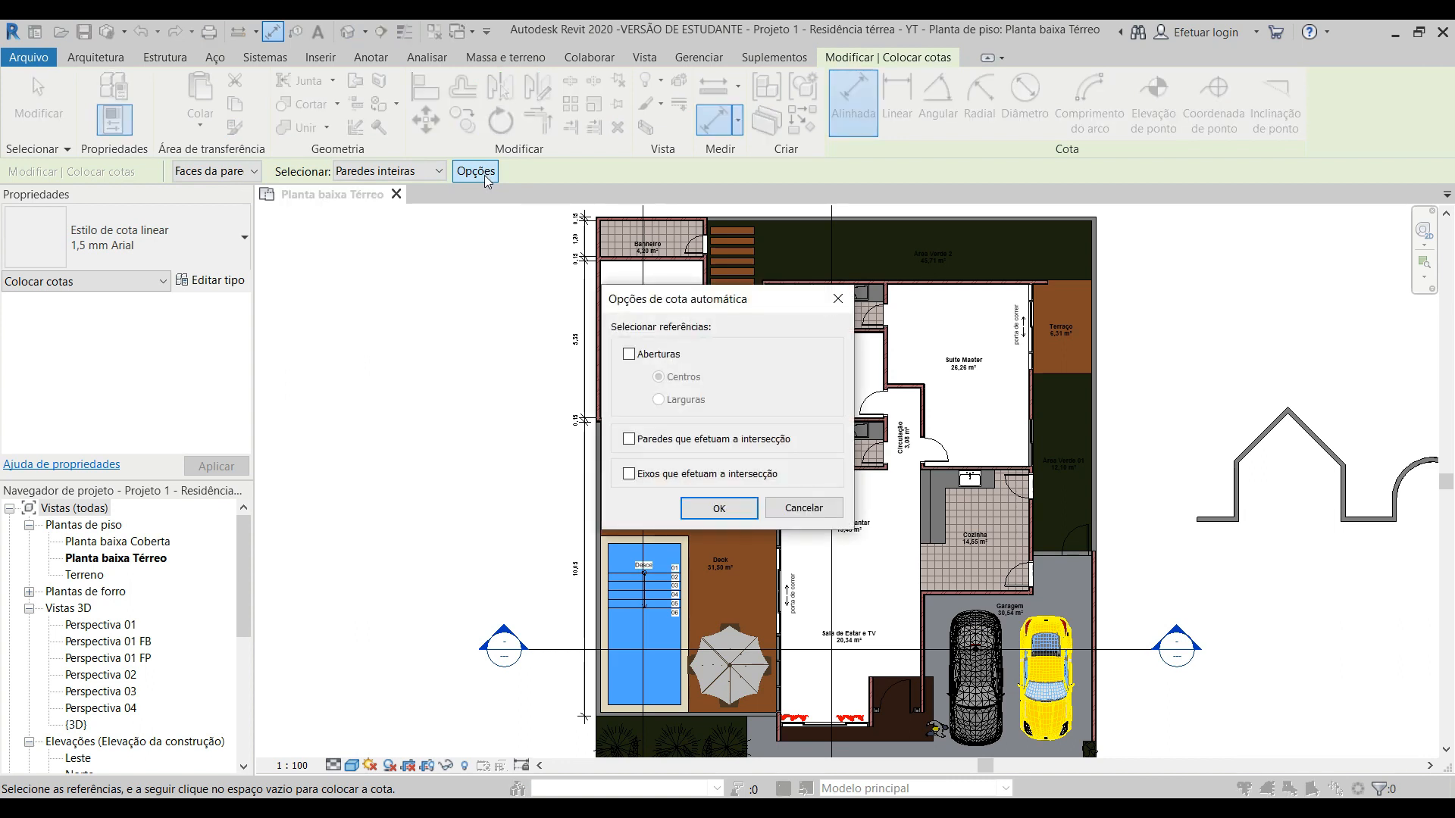
pyautogui.click(658, 354)
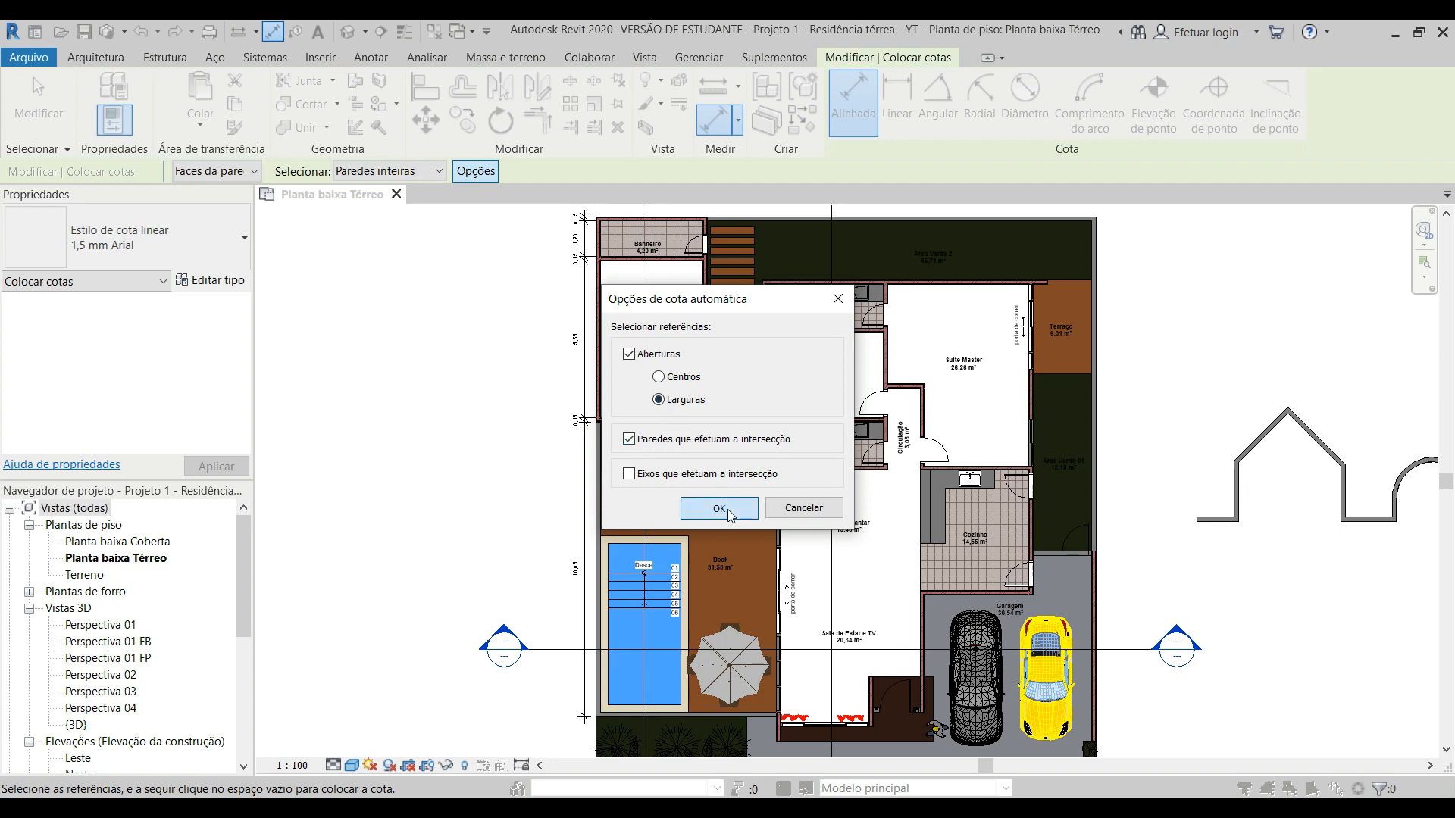
pyautogui.click(718, 506)
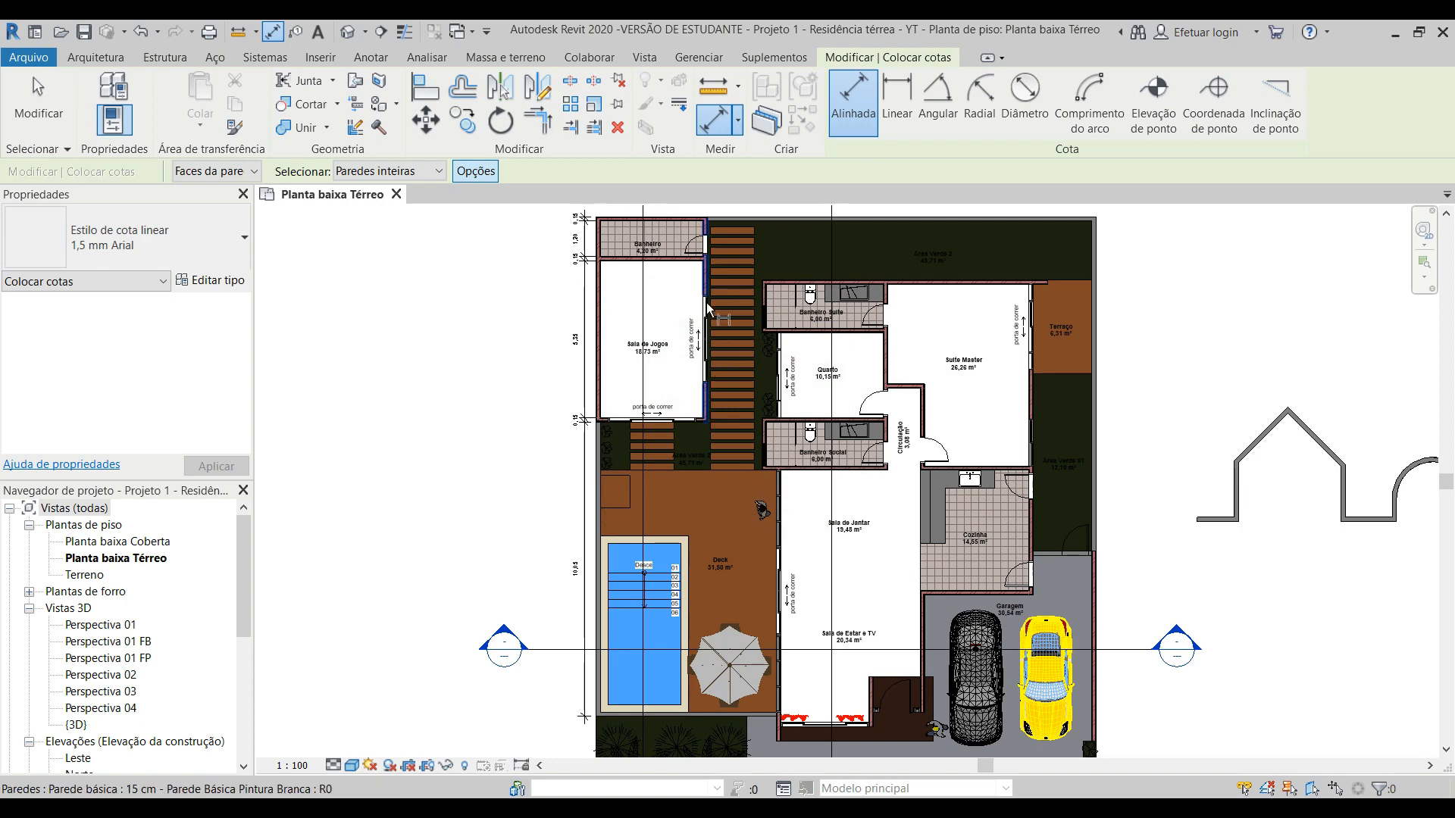
# Step: Dimension the whole wall shared by Sala de Jogos and Banheiro beside the wooden path, placing the chain inside the rooms
pyautogui.scroll(3, 716, 277)
pyautogui.moveTo(721, 276); pyautogui.dragTo(639, 343, button='middle')
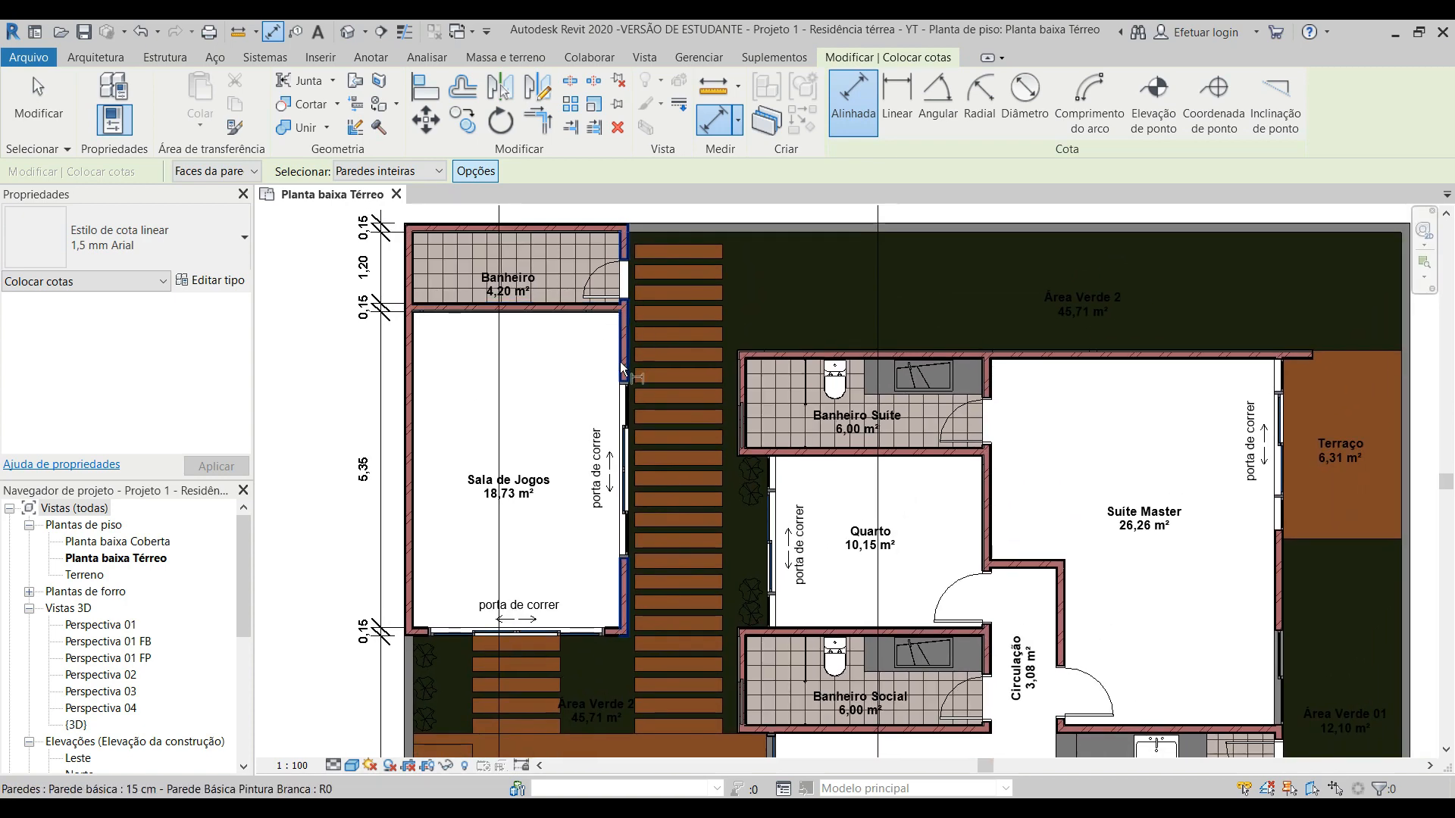
pyautogui.click(625, 335)
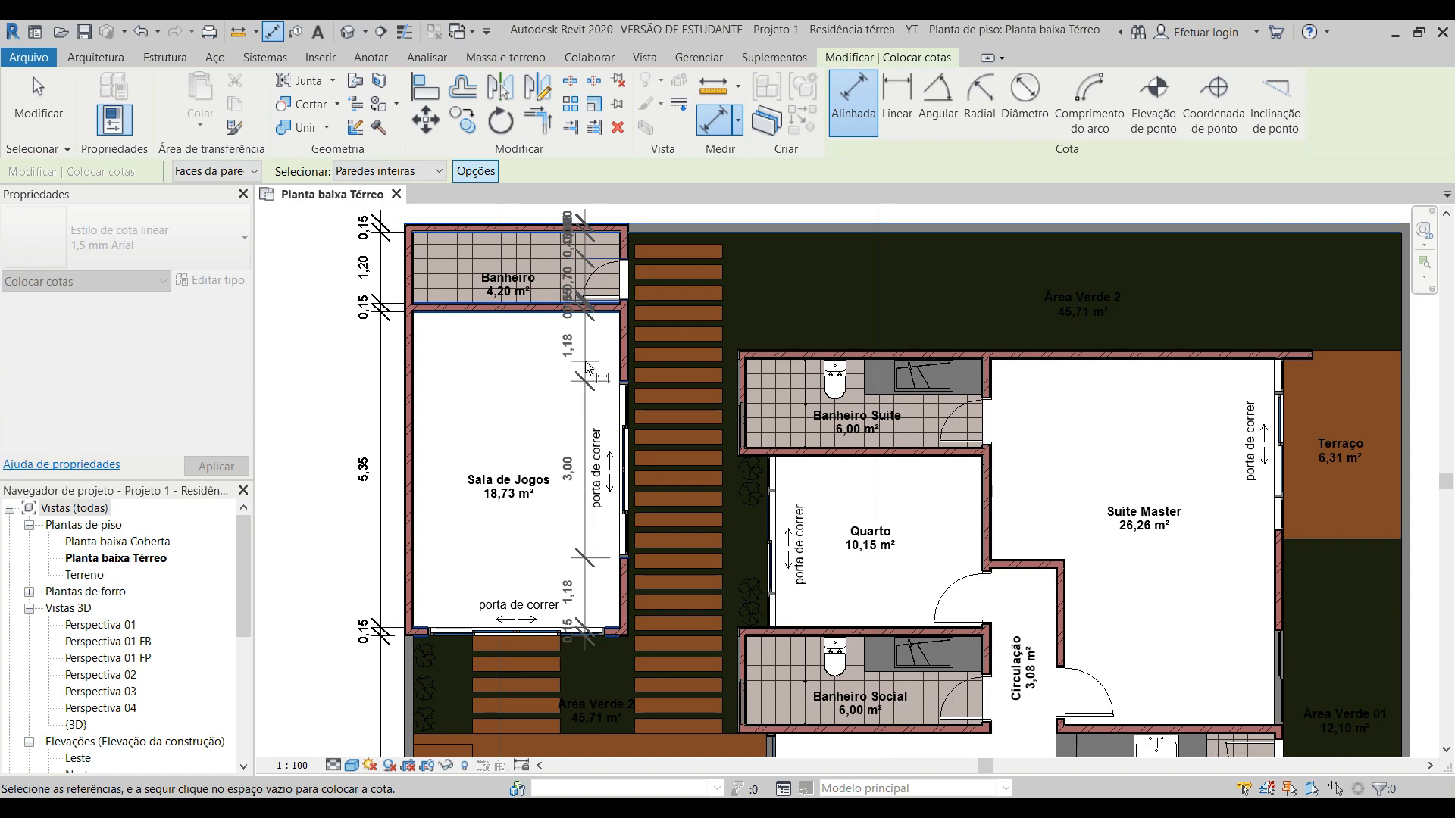
pyautogui.click(585, 361)
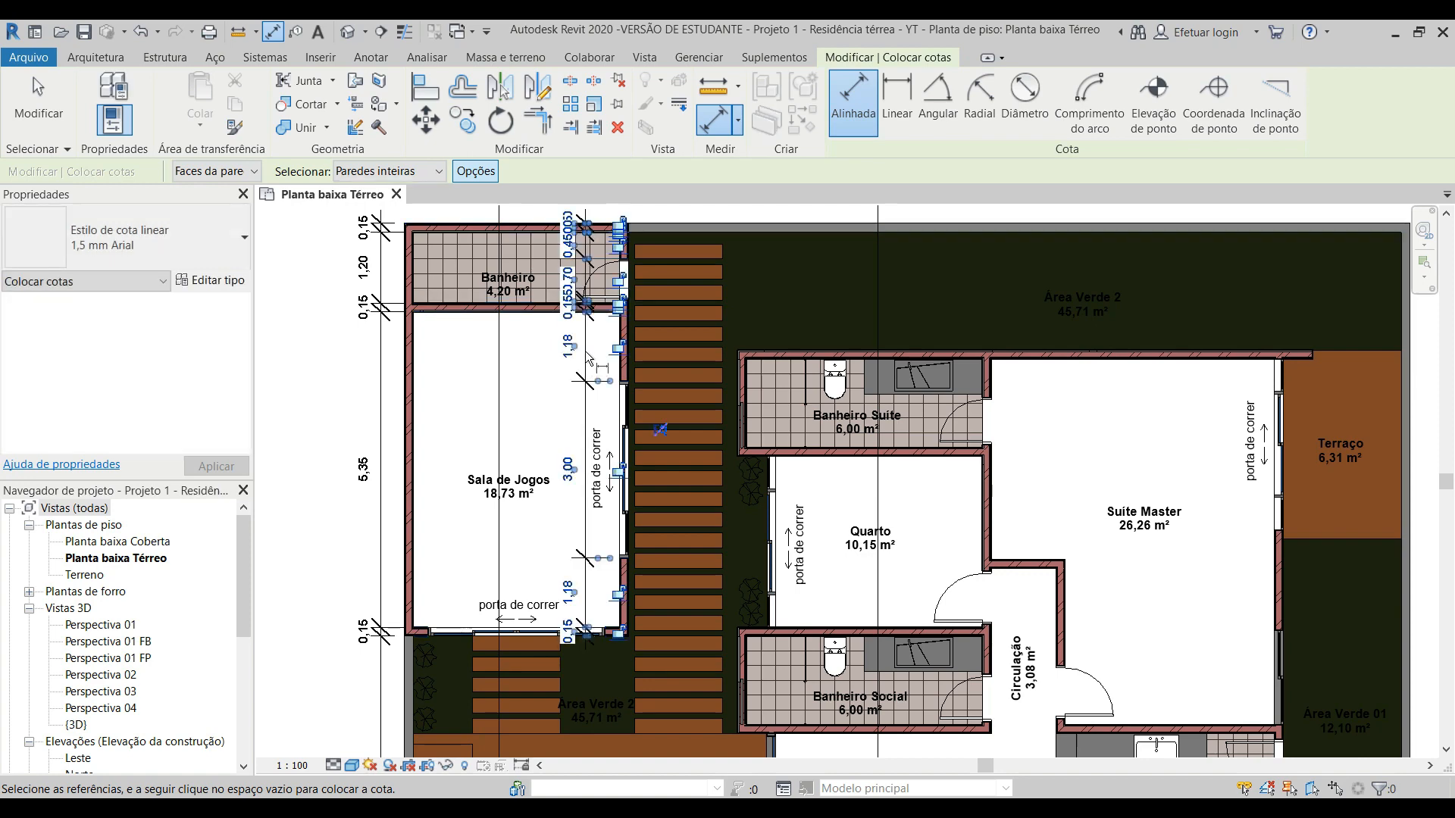
# Step: Examine the automatic dimension chain at Sala de Jogos's sliding door, Banheiro's door and the intersecting walls
pyautogui.scroll(2, 589, 682)
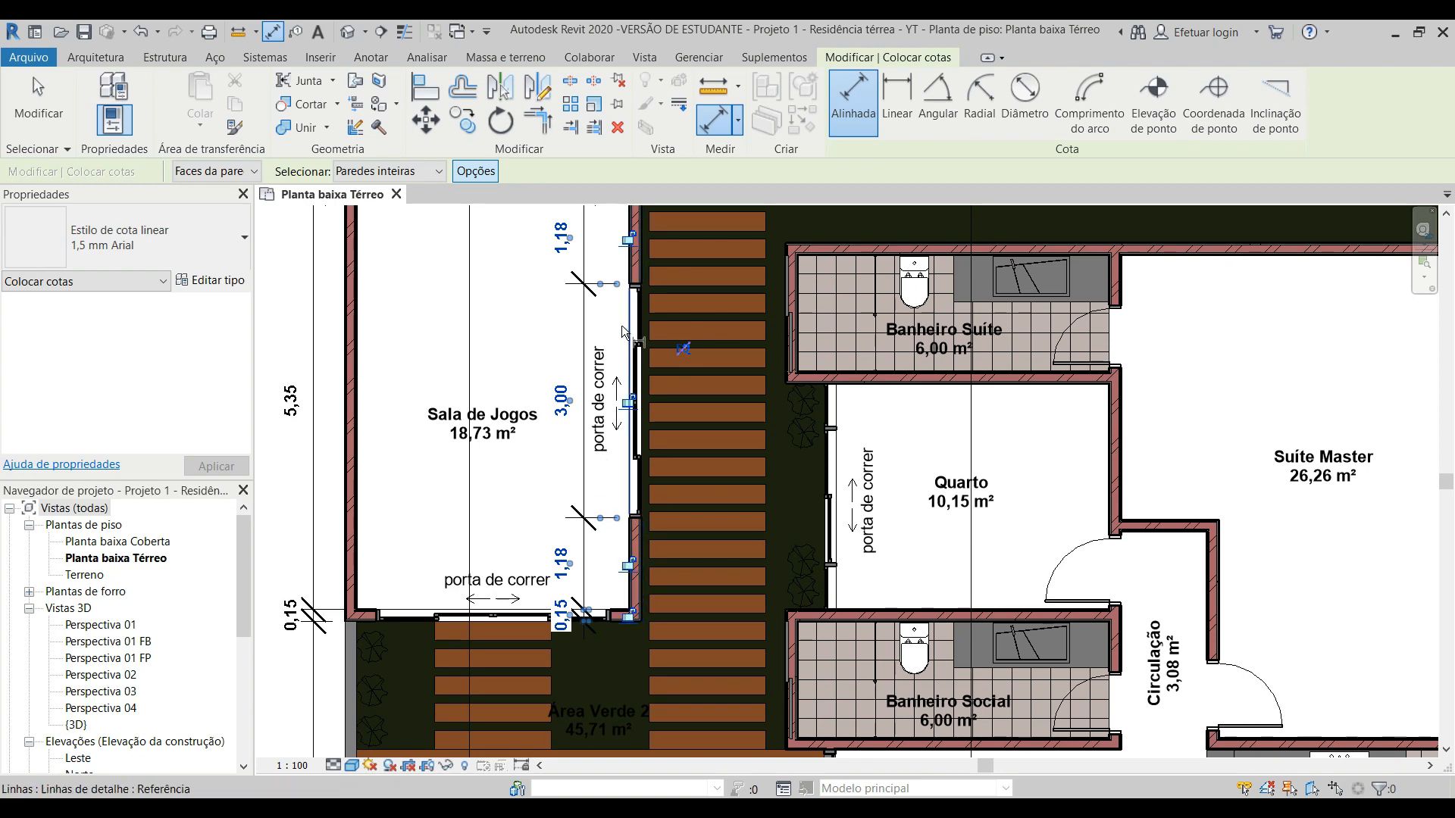
pyautogui.moveTo(618, 322); pyautogui.dragTo(659, 602, button='middle')
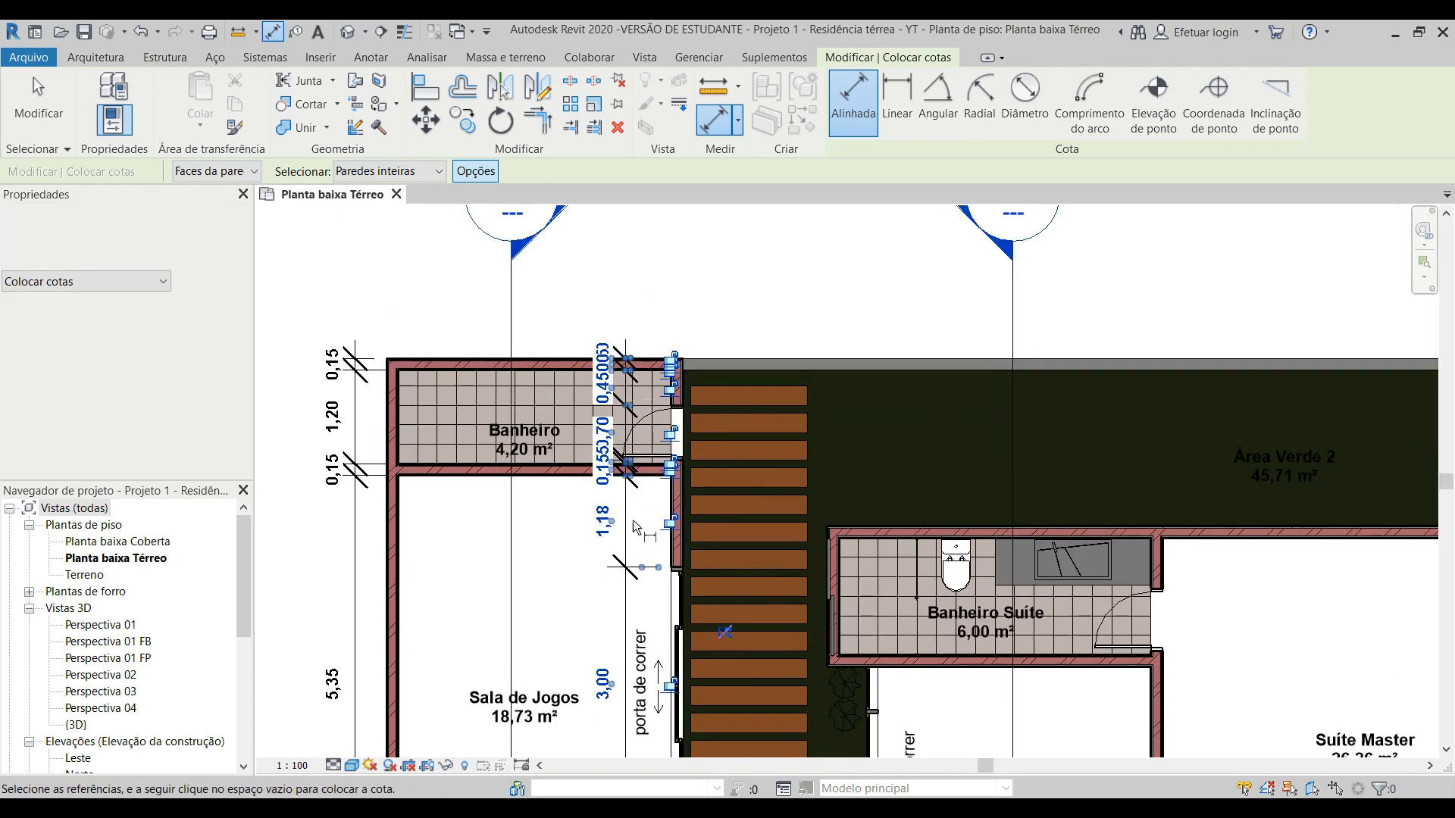
pyautogui.scroll(4, 630, 482)
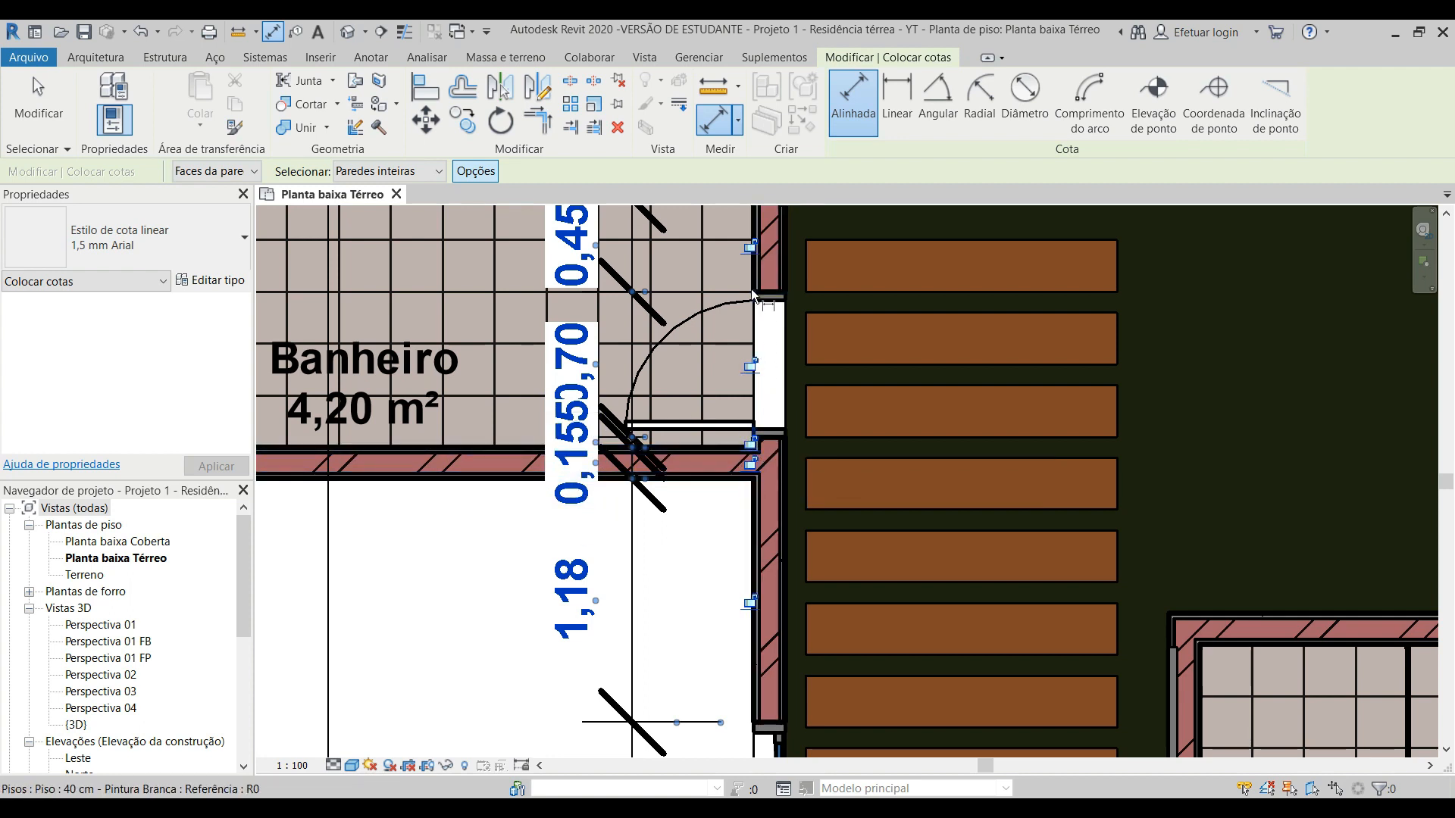
pyautogui.moveTo(764, 318); pyautogui.dragTo(811, 529, button='middle')
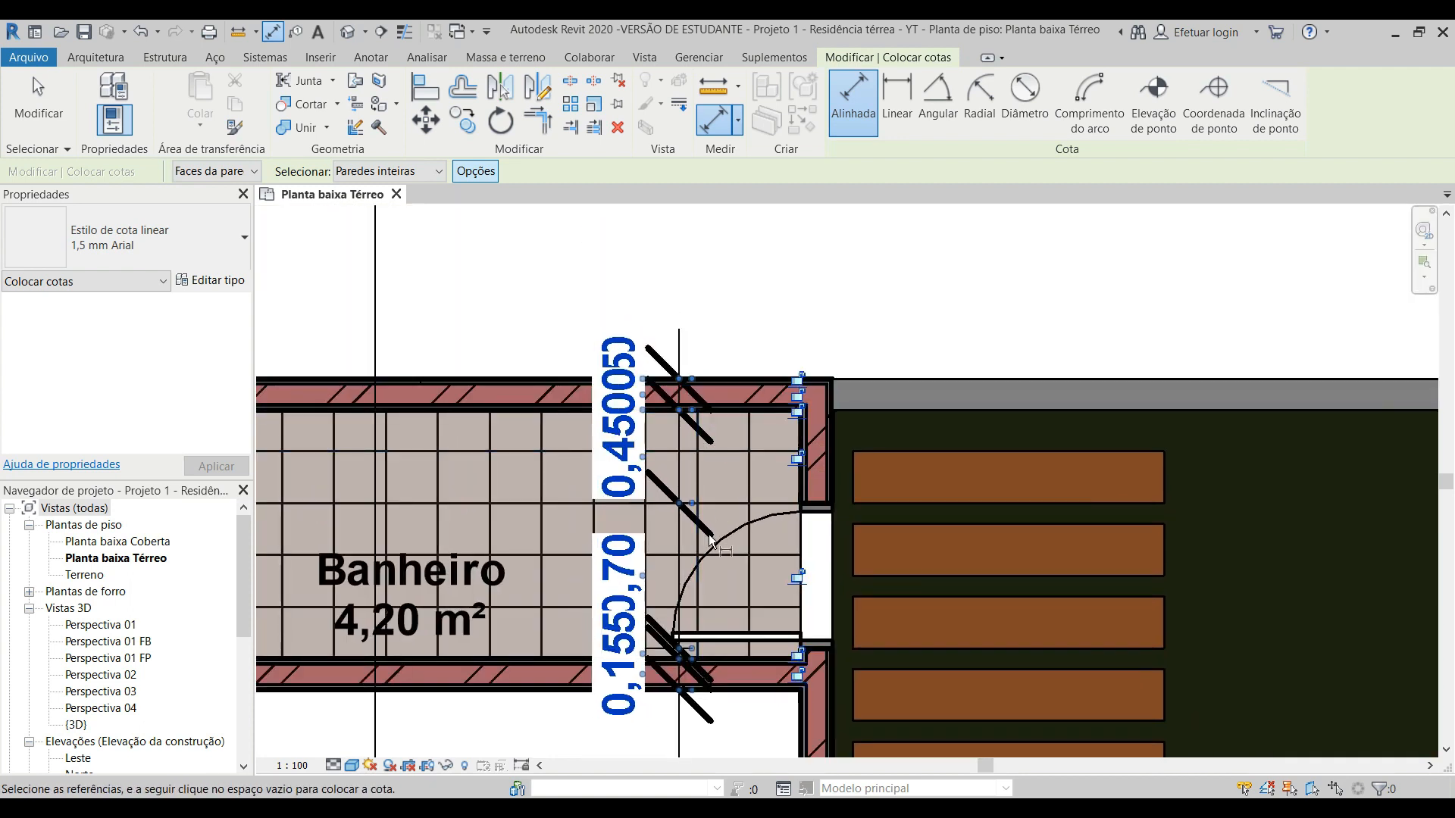
pyautogui.moveTo(661, 628); pyautogui.dragTo(628, 469, button='middle')
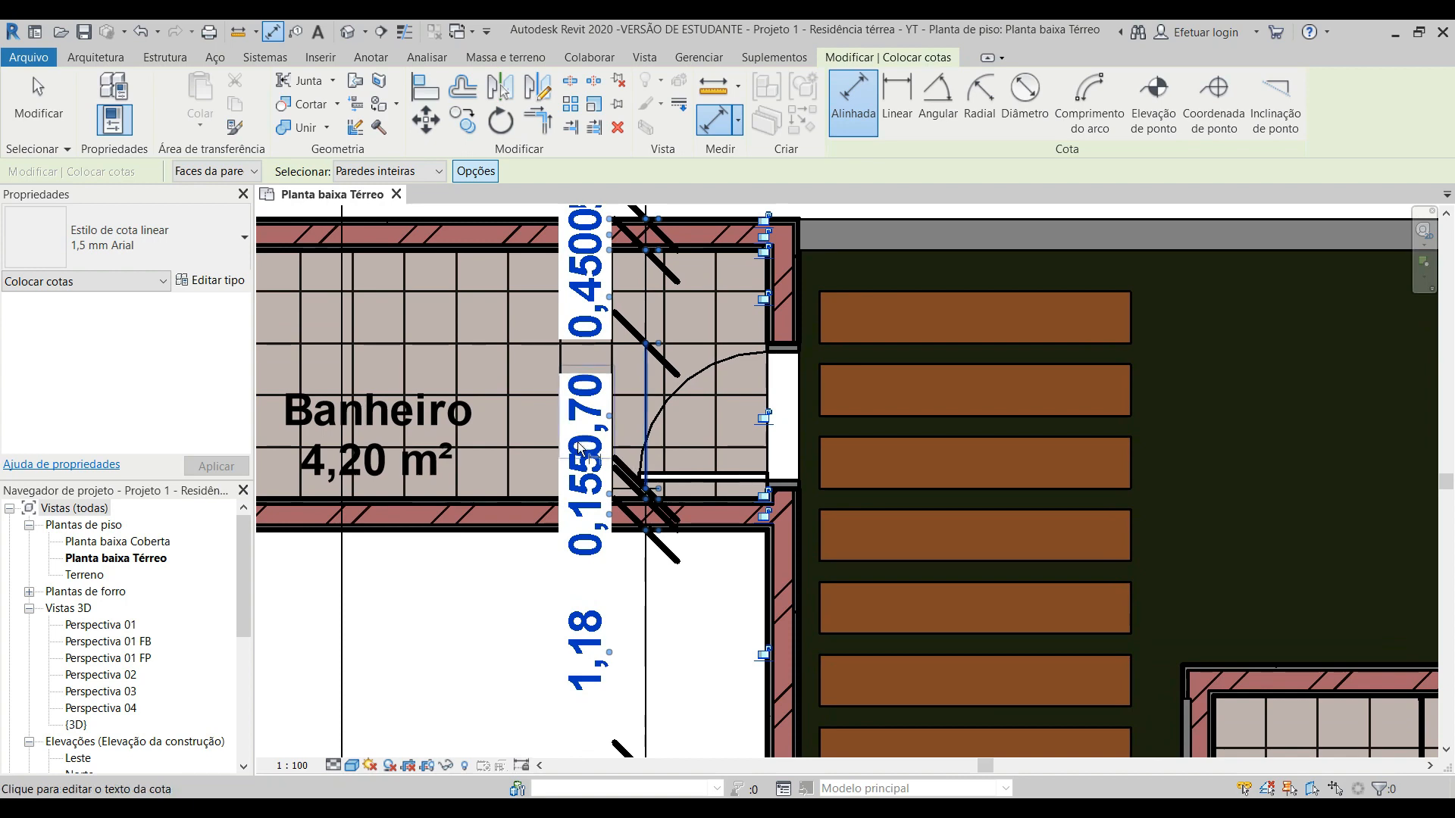
pyautogui.scroll(-2, 627, 468)
pyautogui.scroll(2, 603, 547)
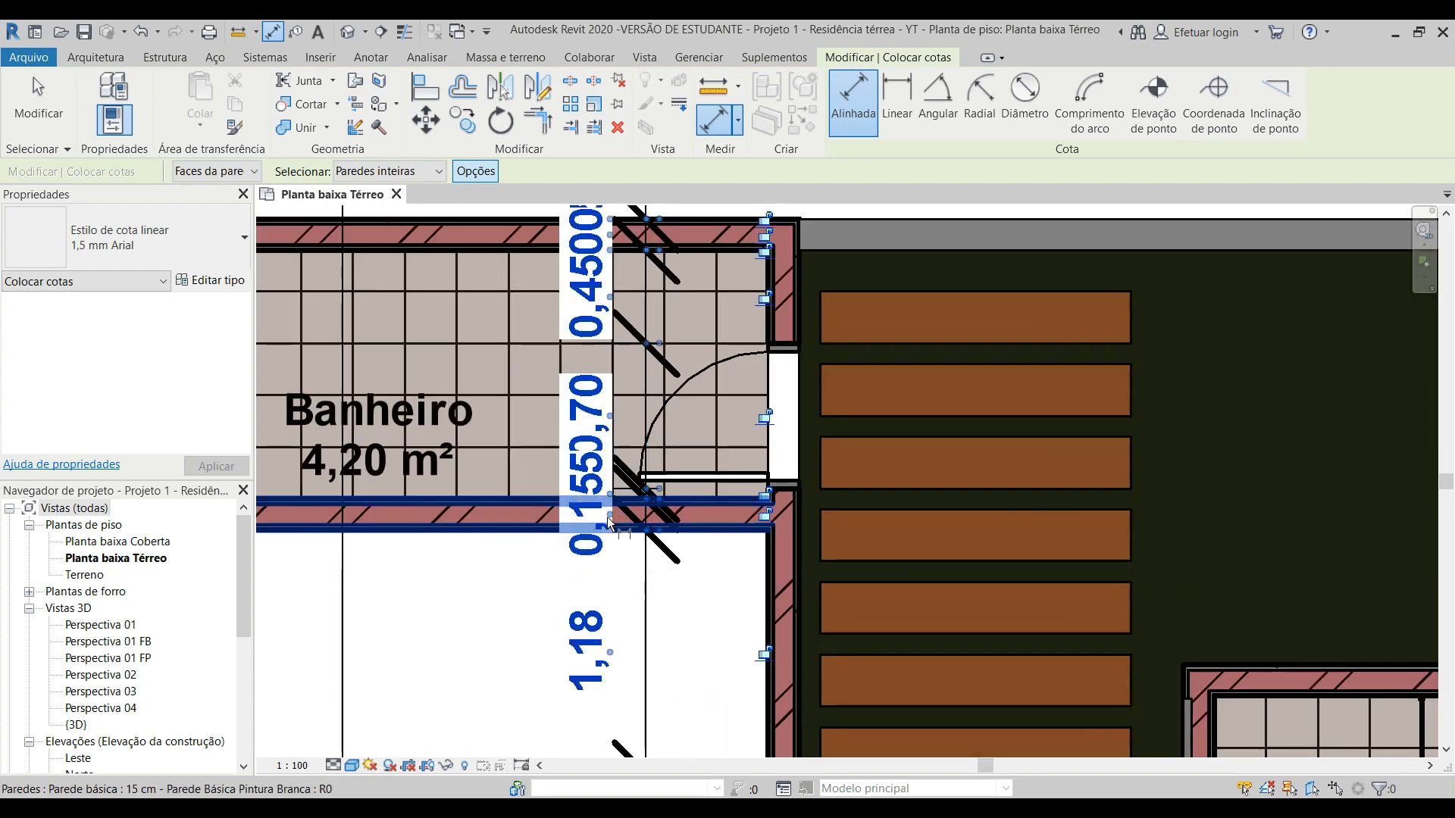
pyautogui.click(609, 521)
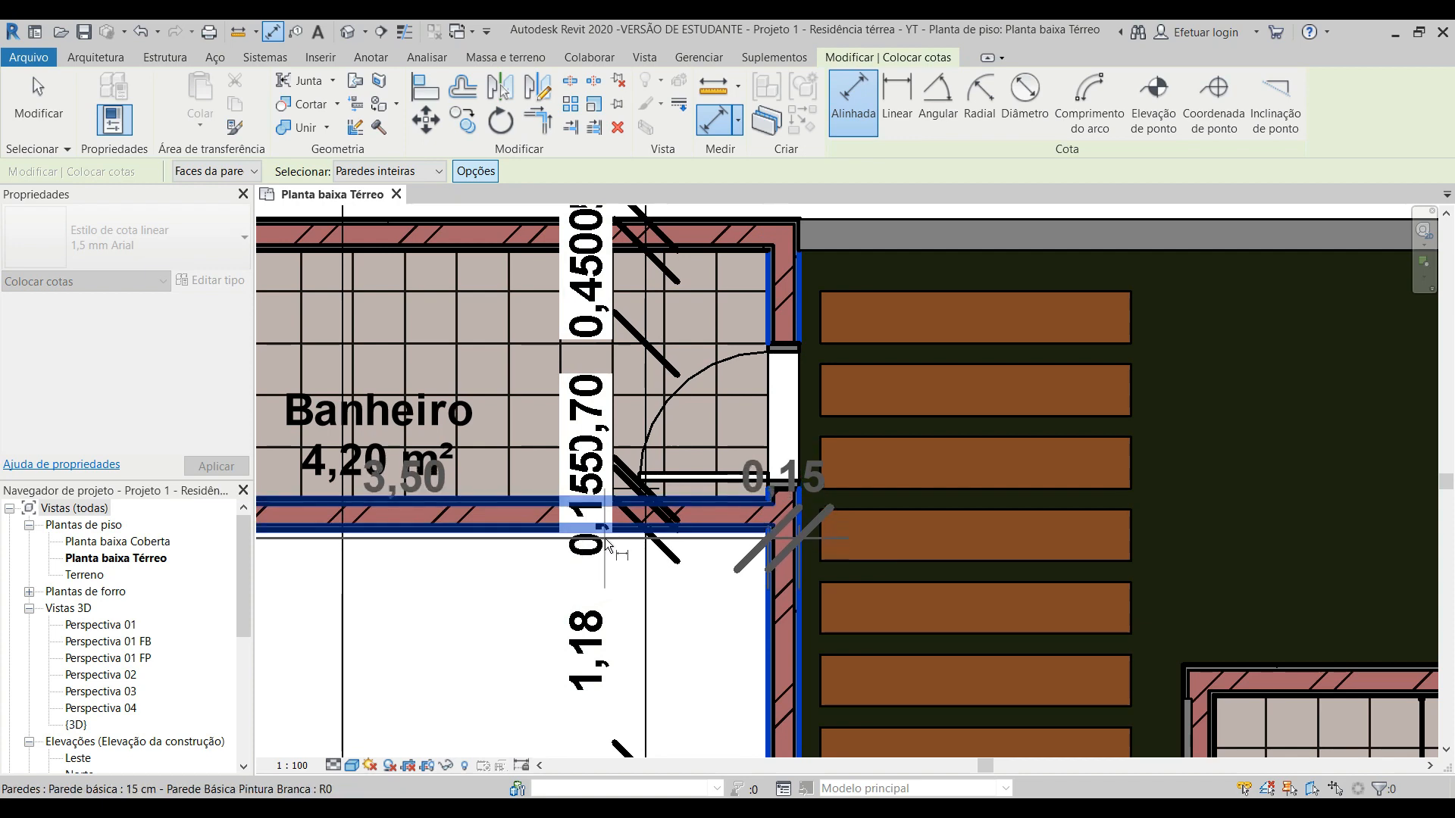
pyautogui.press('Escape')
pyautogui.press('Escape')
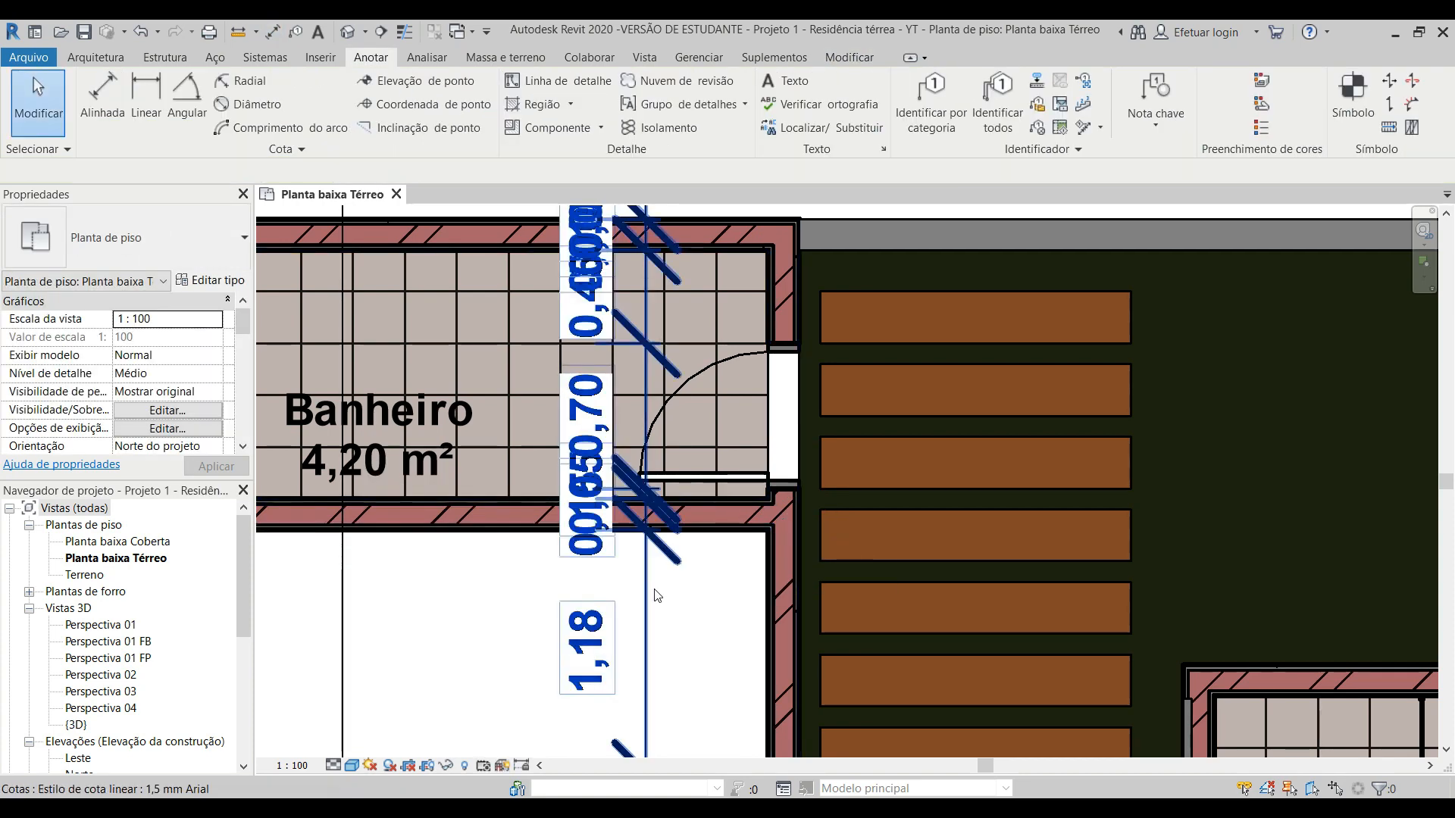
# Step: Move the 0,15 text of the wall between Banheiro and Sala de Jogos out of the automatic chain into Sala de Jogos
pyautogui.click(656, 595)
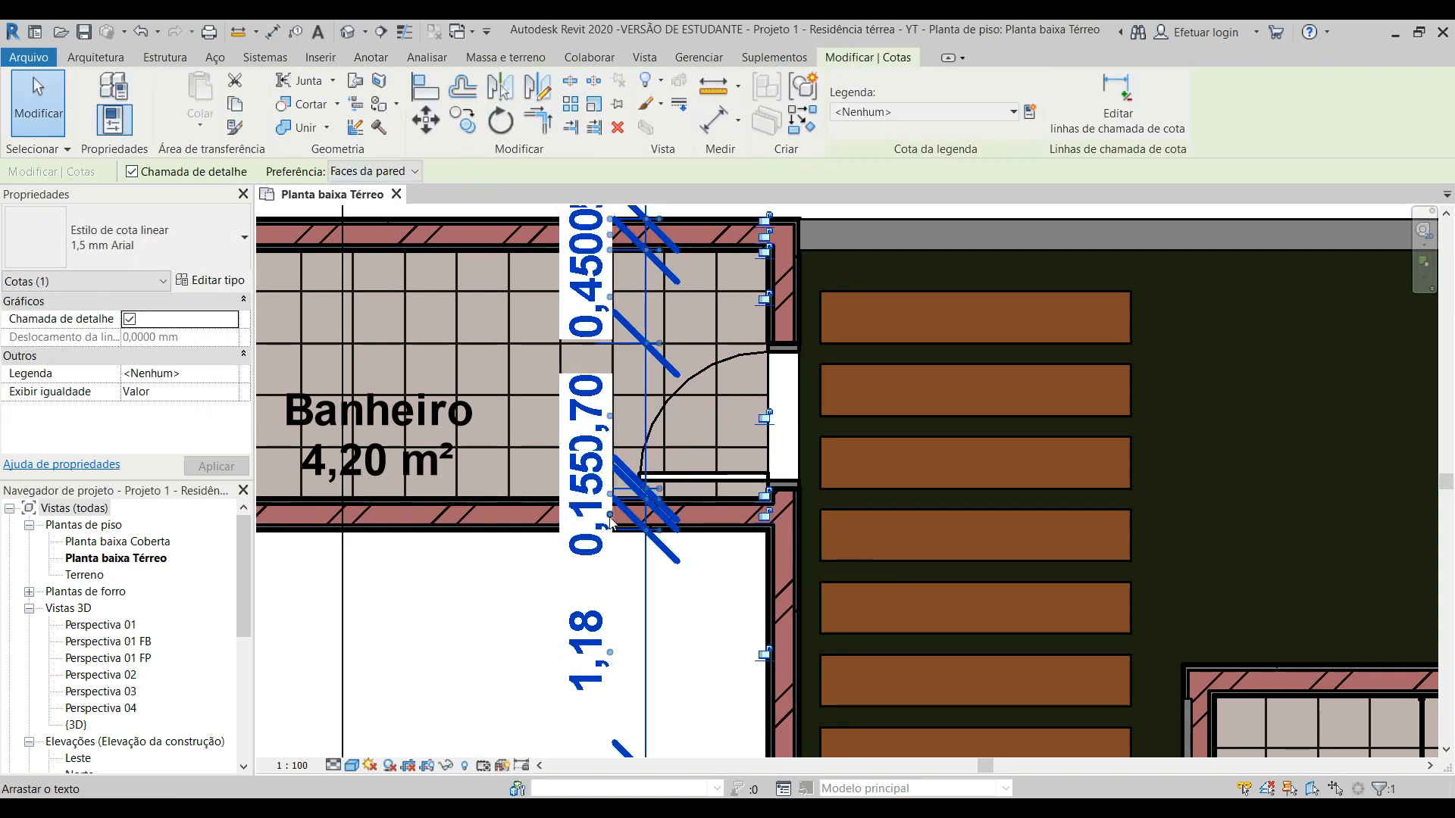
pyautogui.moveTo(610, 521); pyautogui.dragTo(553, 594)
pyautogui.click(515, 583)
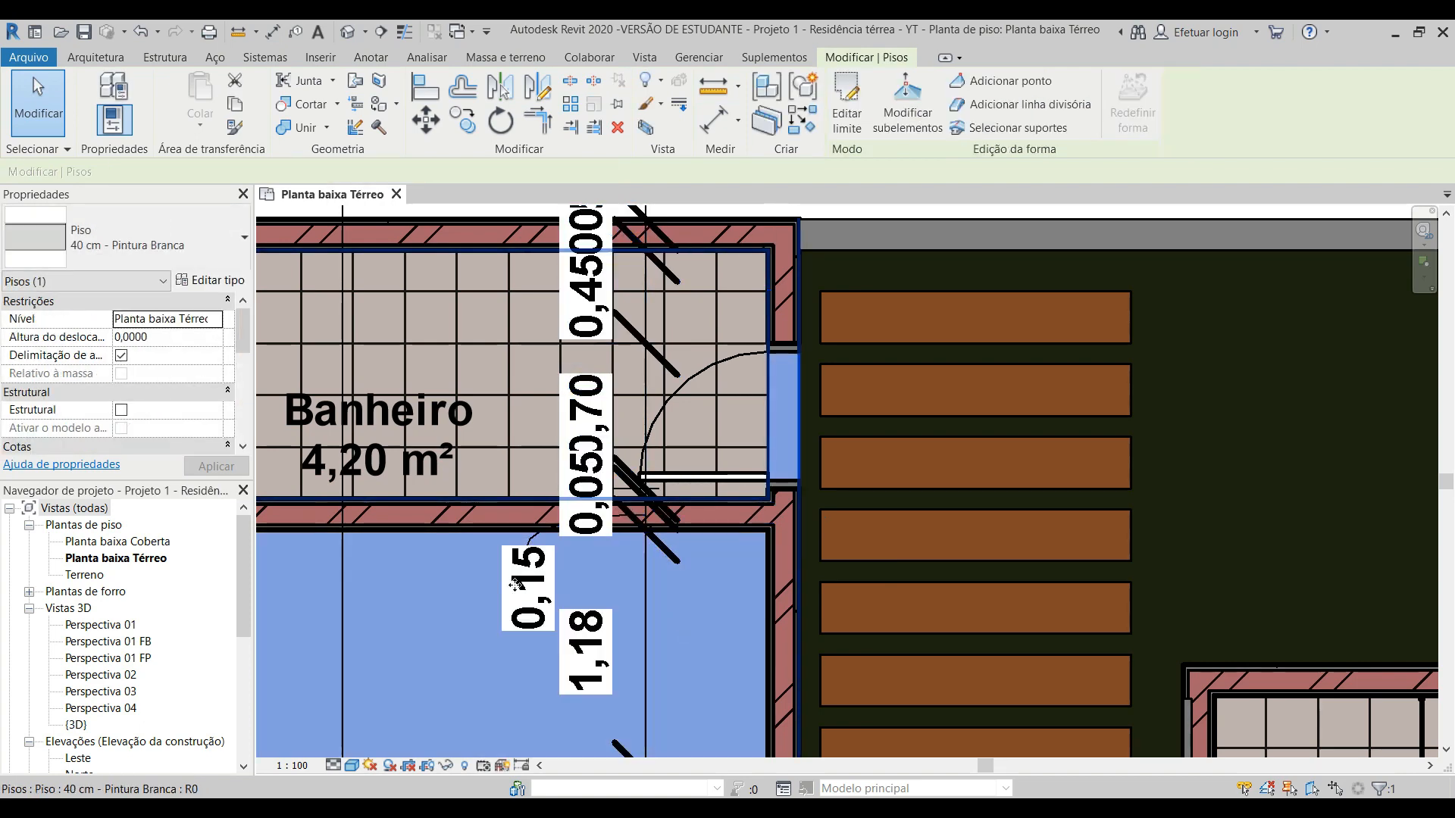
pyautogui.press('Escape')
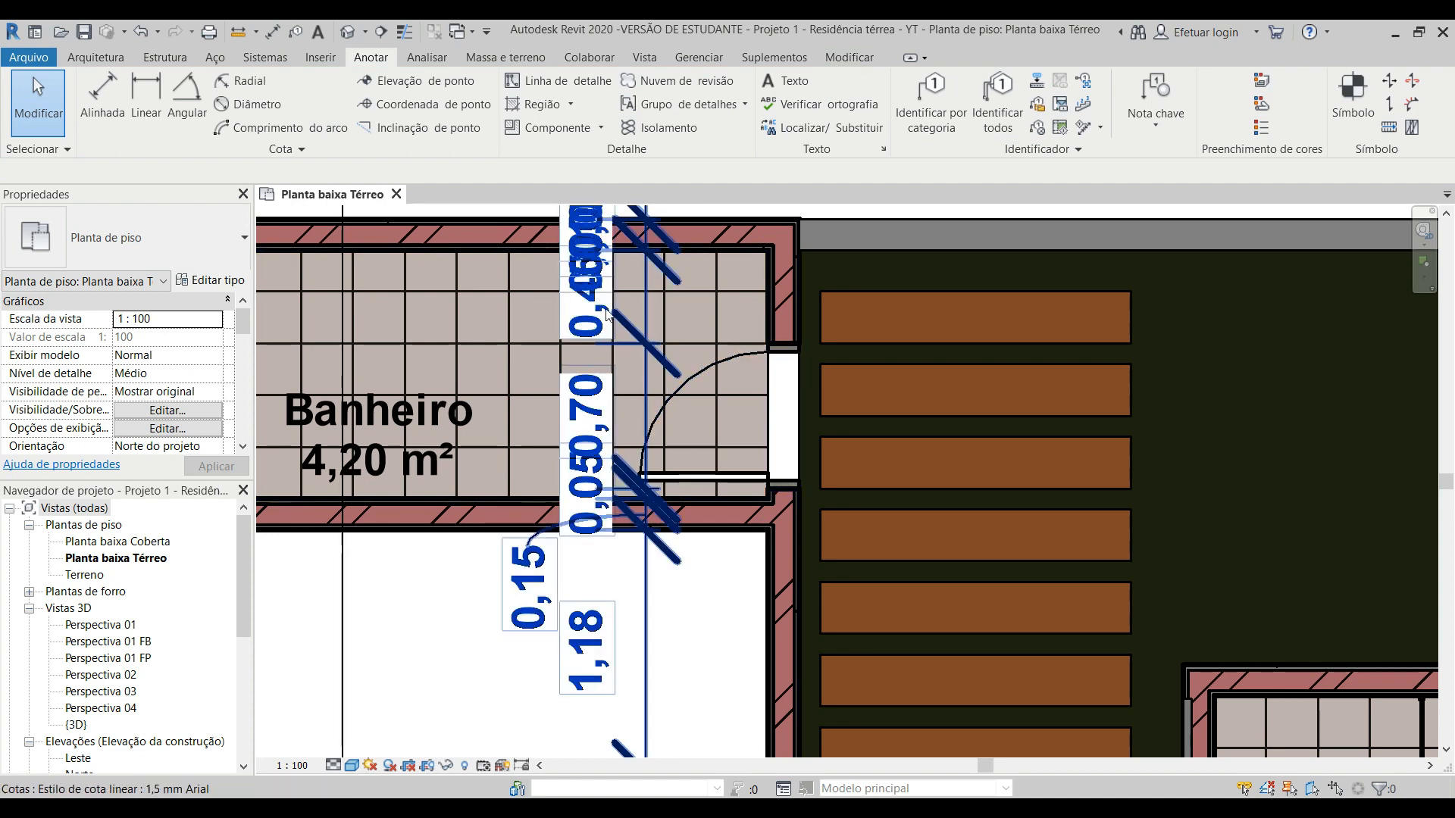
# Step: Delete the automatic dimension chain running through Banheiro and Sala de Jogos beside the wooden path
pyautogui.moveTo(642, 208); pyautogui.dragTo(643, 313, button='middle')
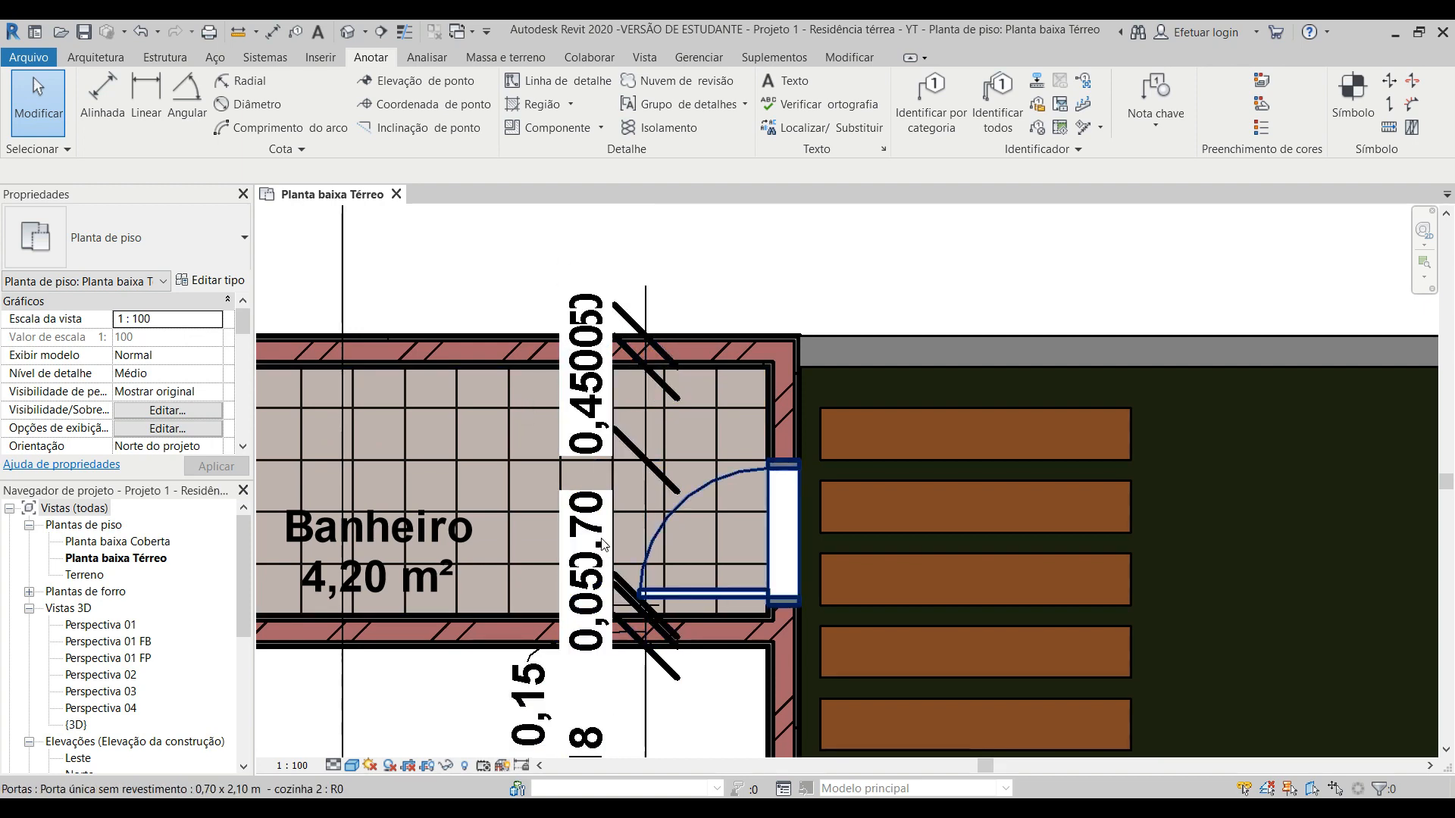
pyautogui.scroll(-1, 599, 557)
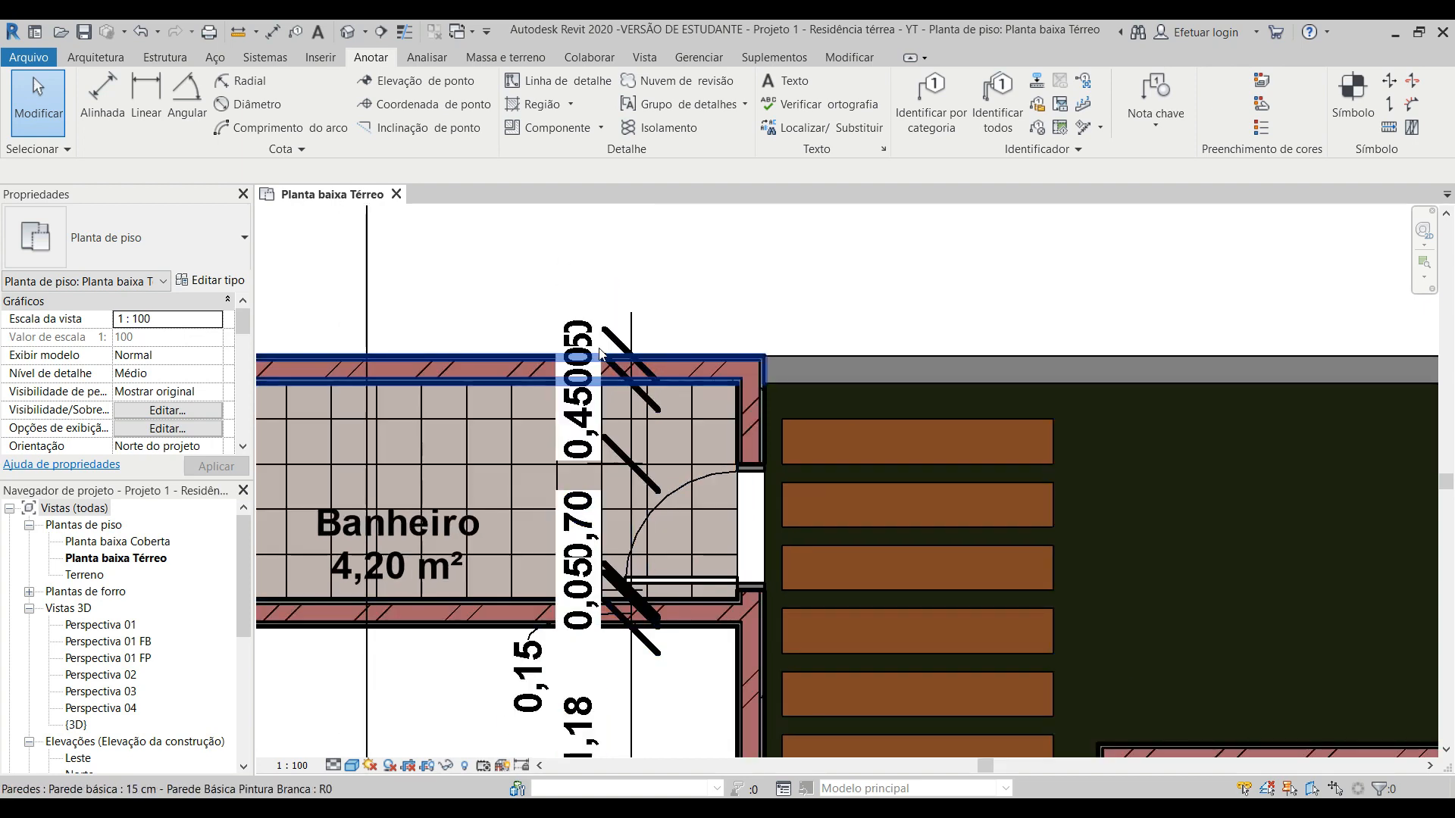
pyautogui.scroll(-1, 635, 394)
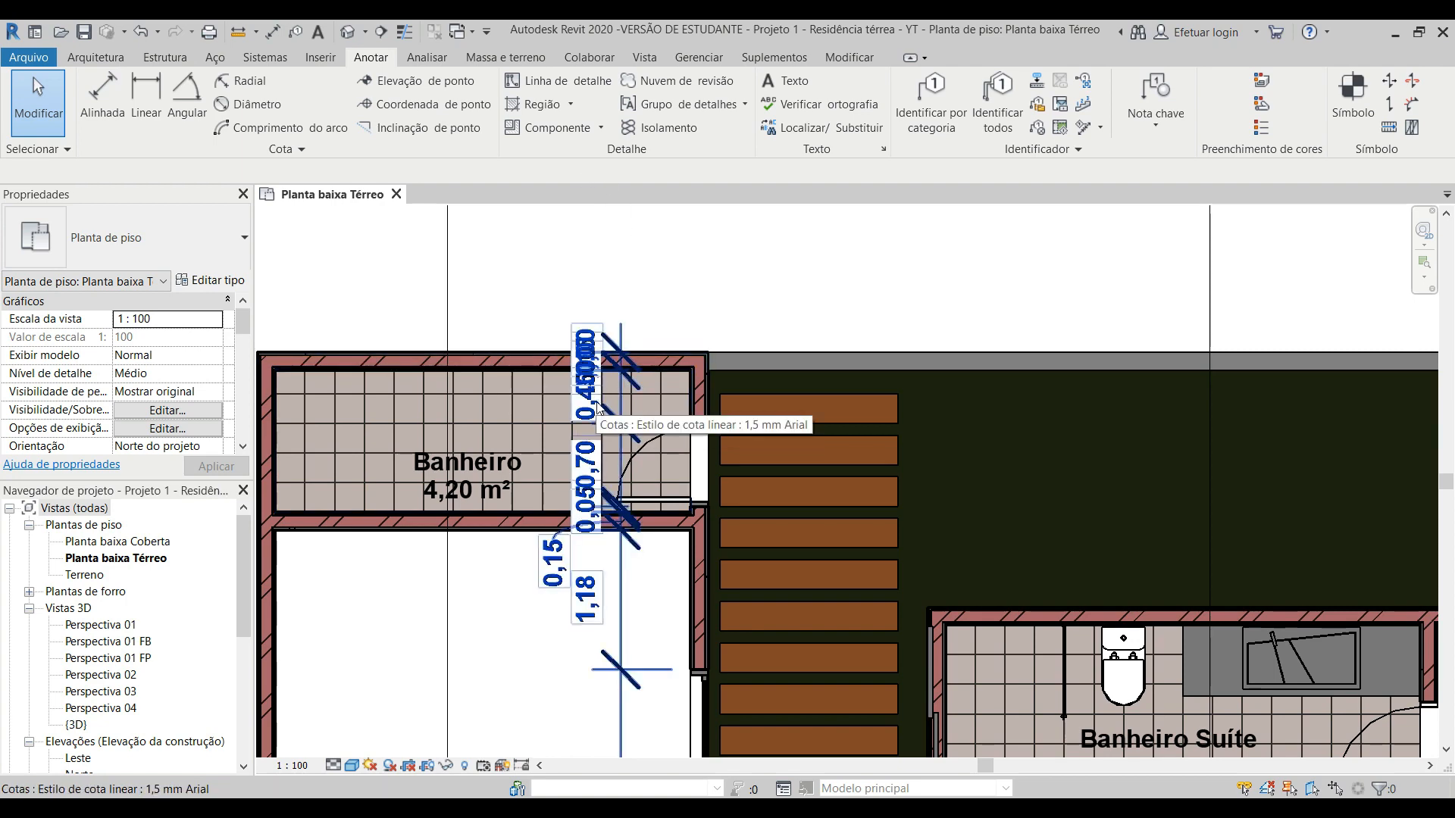
pyautogui.scroll(-2, 597, 408)
pyautogui.scroll(2, 544, 382)
pyautogui.scroll(2, 657, 454)
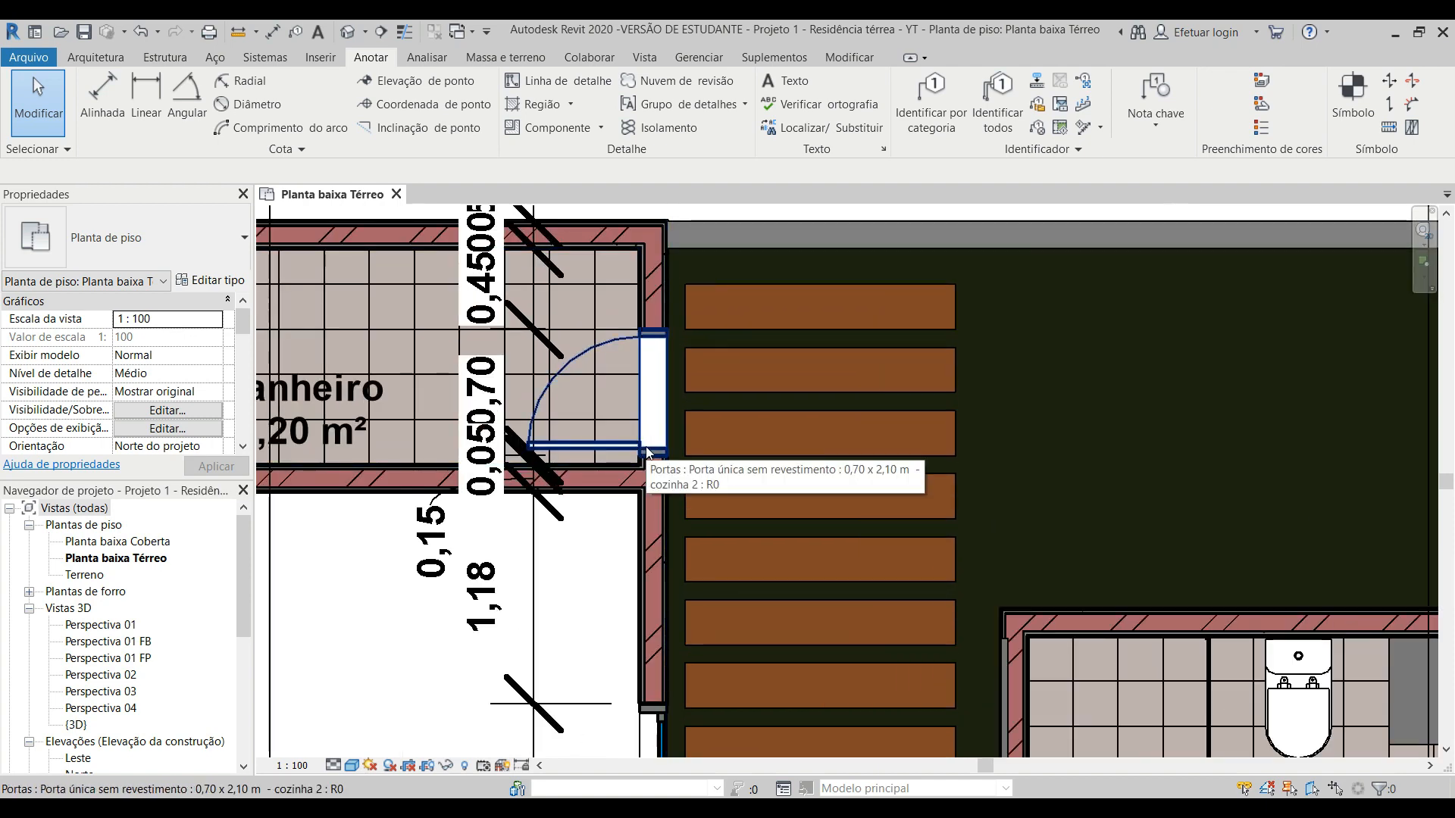
pyautogui.scroll(-2, 648, 452)
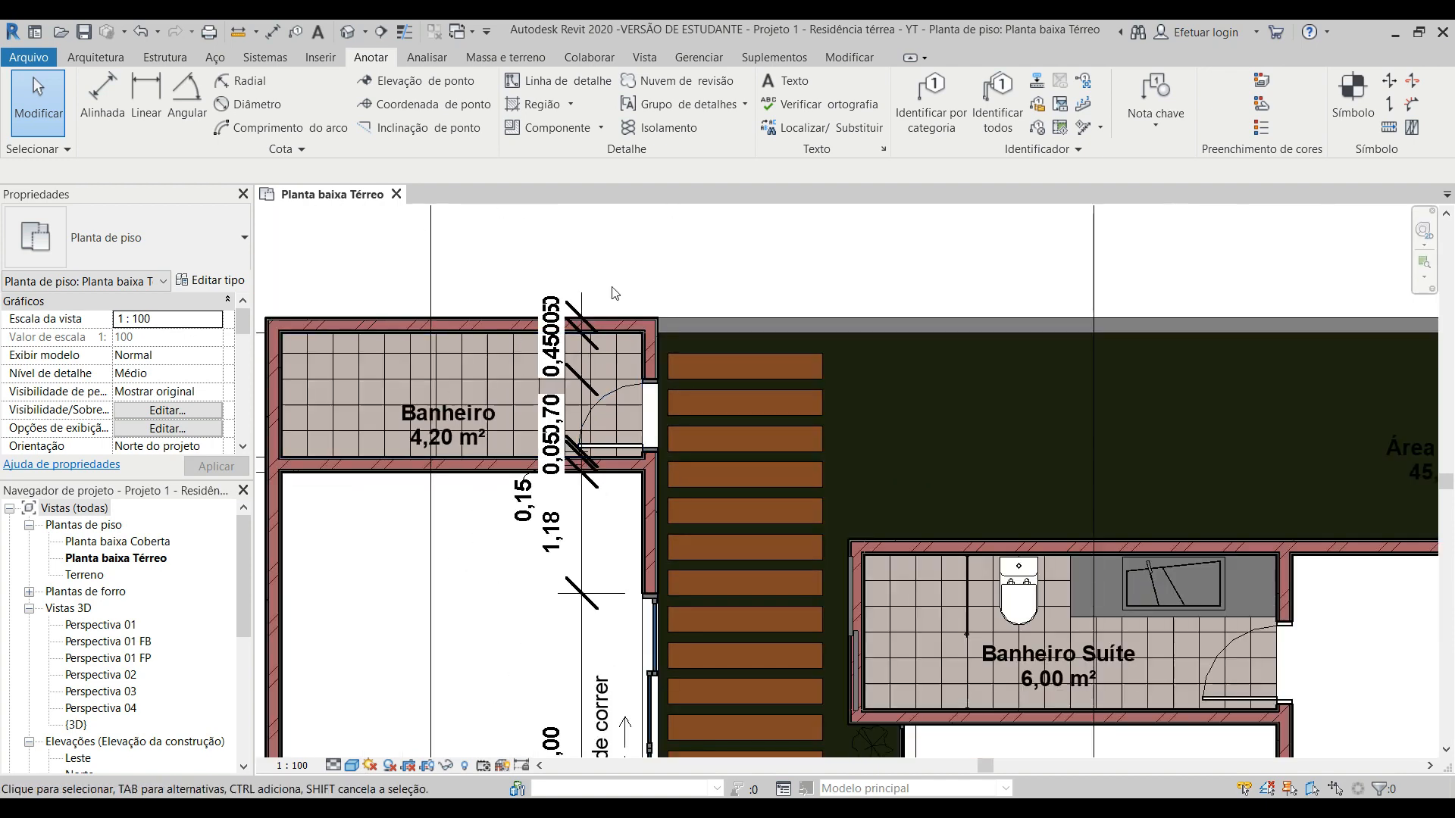
pyautogui.click(583, 360)
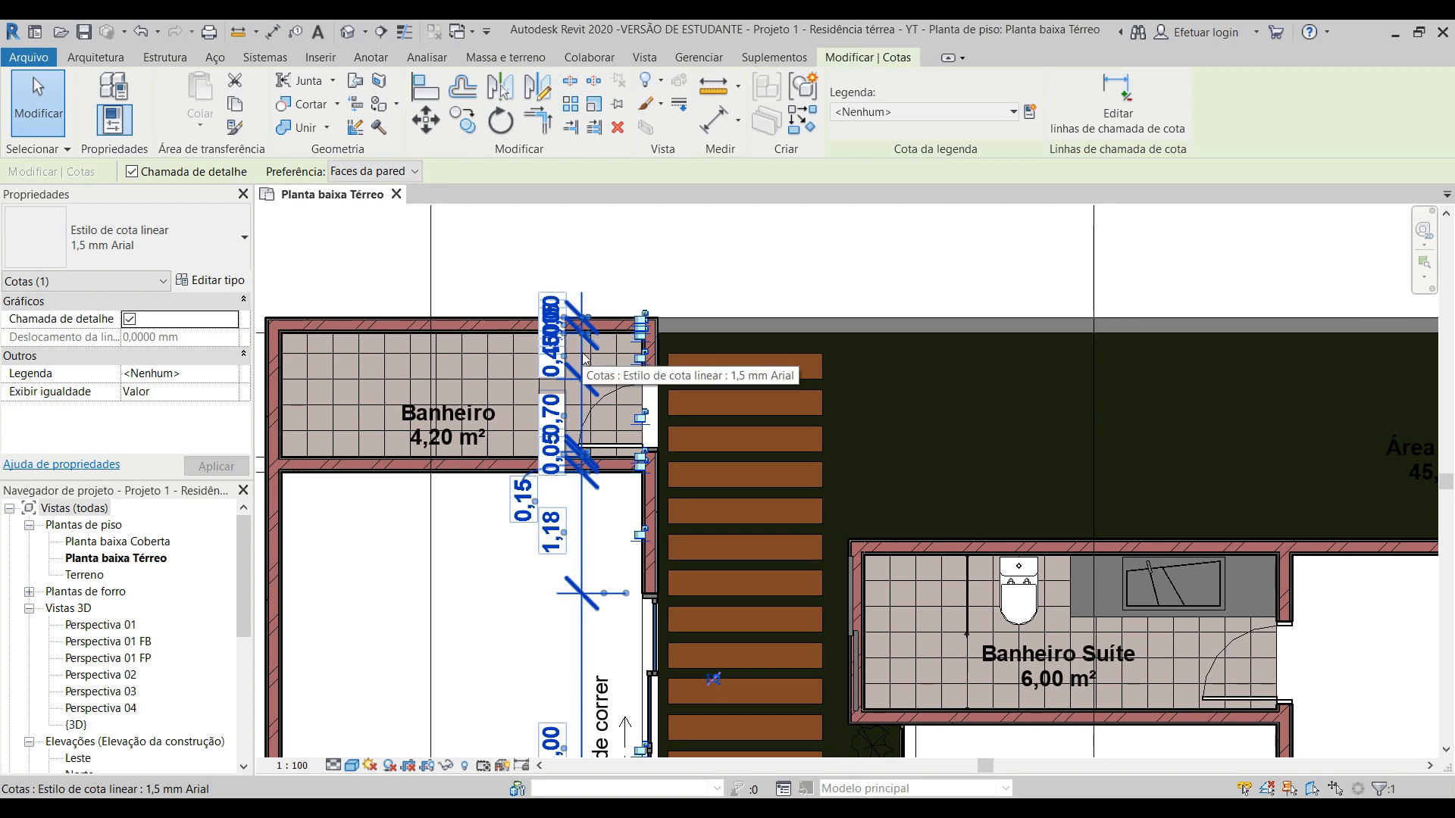
pyautogui.press('Delete')
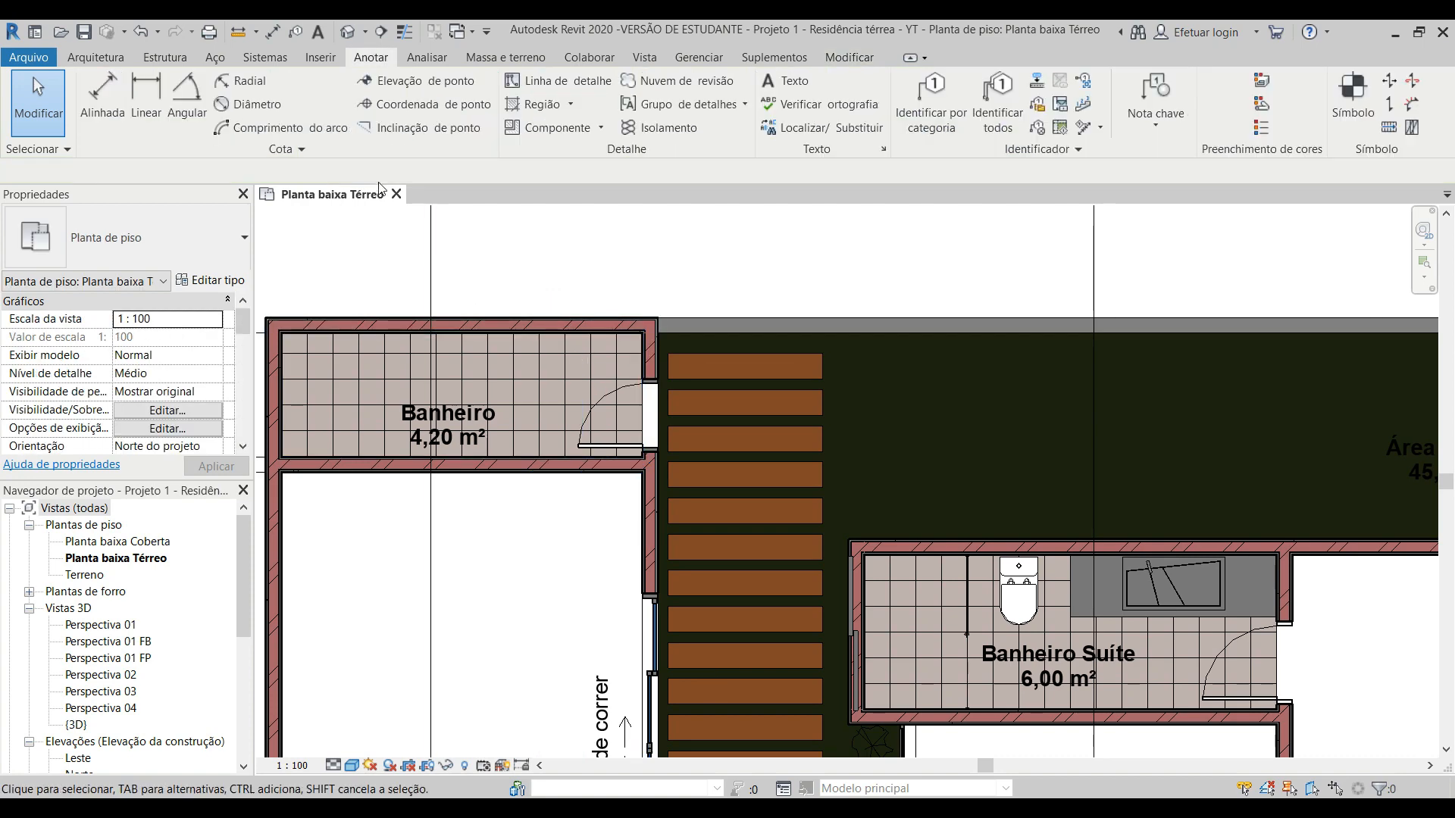
# Step: Start an aligned dimension that picks individual references (Referências individuais)
pyautogui.click(103, 98)
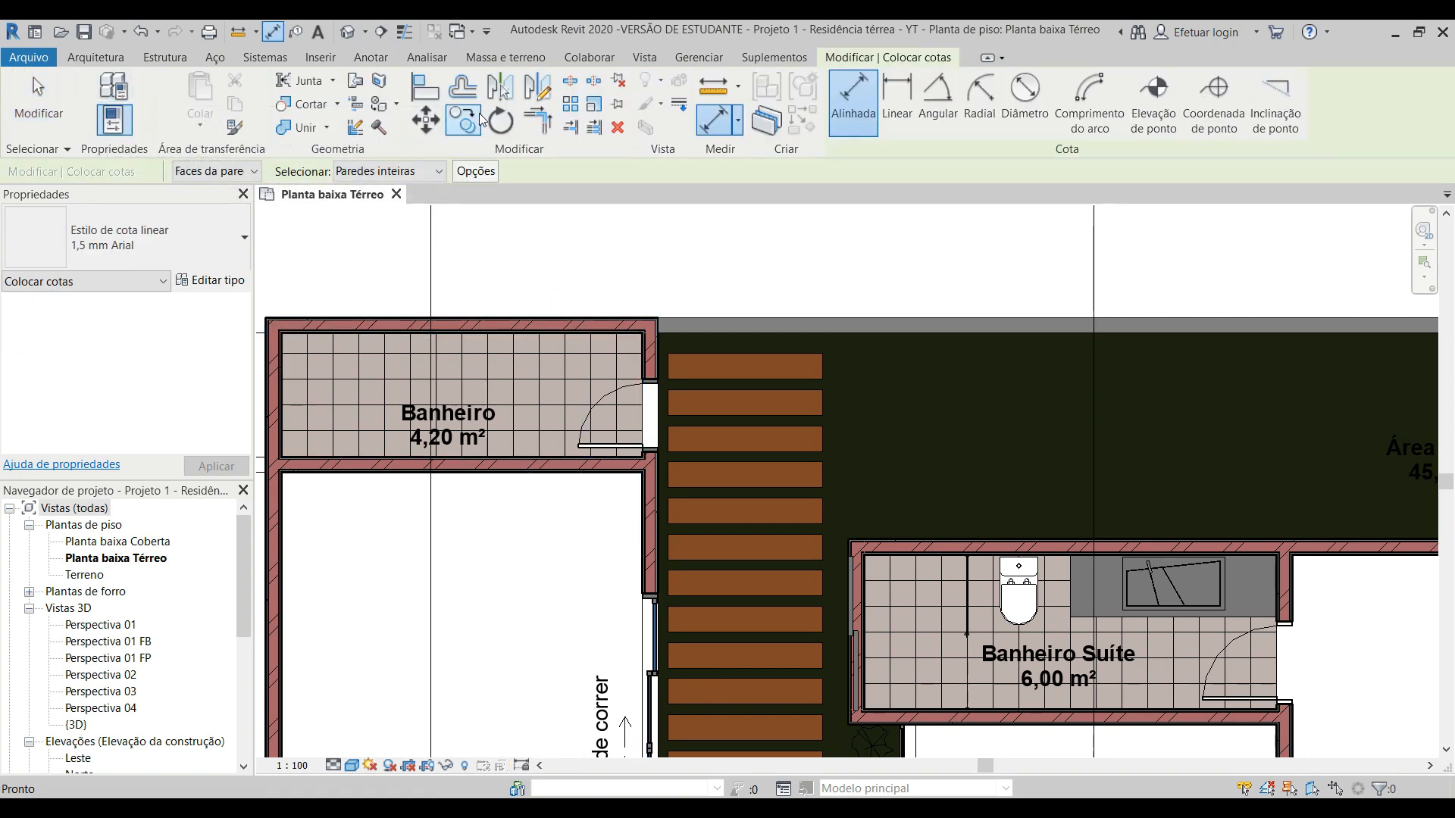
pyautogui.click(394, 172)
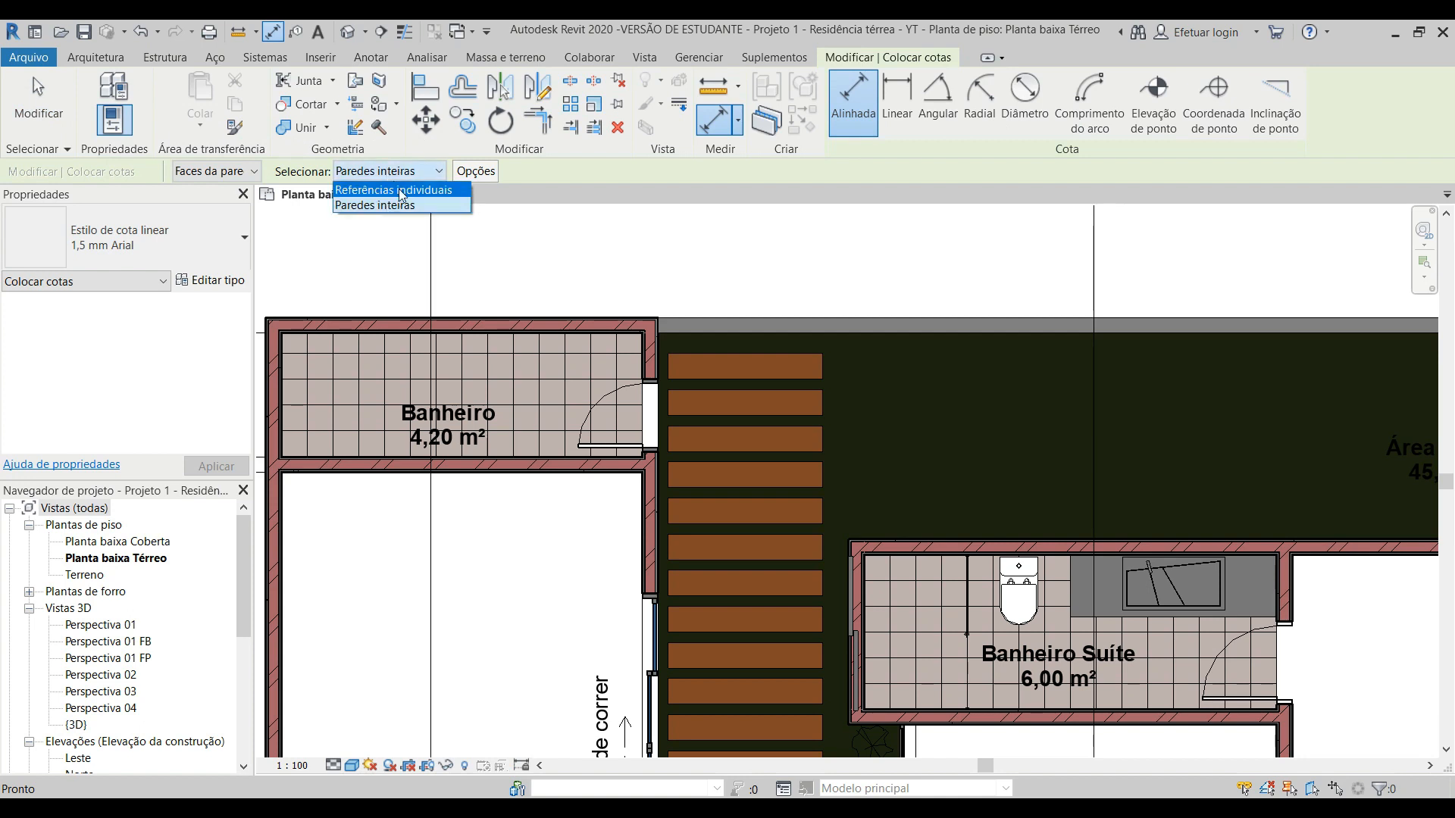
pyautogui.click(400, 190)
# Step: Dimension Sala de Jogos beside the wooden path in one chain, from inner wall face to inner wall face through both sliding door edges
pyautogui.scroll(-3, 697, 484)
pyautogui.moveTo(717, 536); pyautogui.dragTo(597, 230, button='middle')
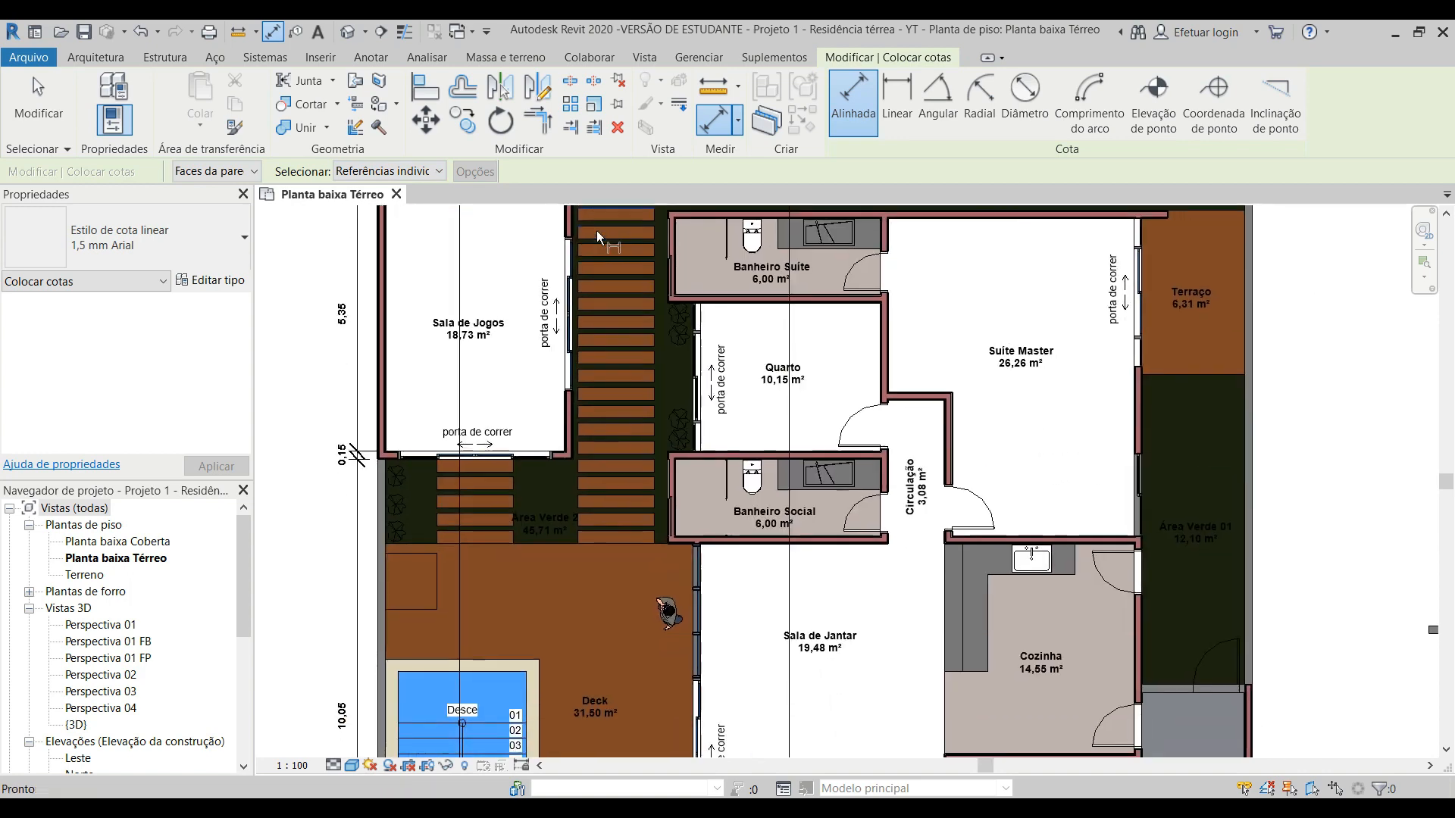
pyautogui.scroll(5, 544, 459)
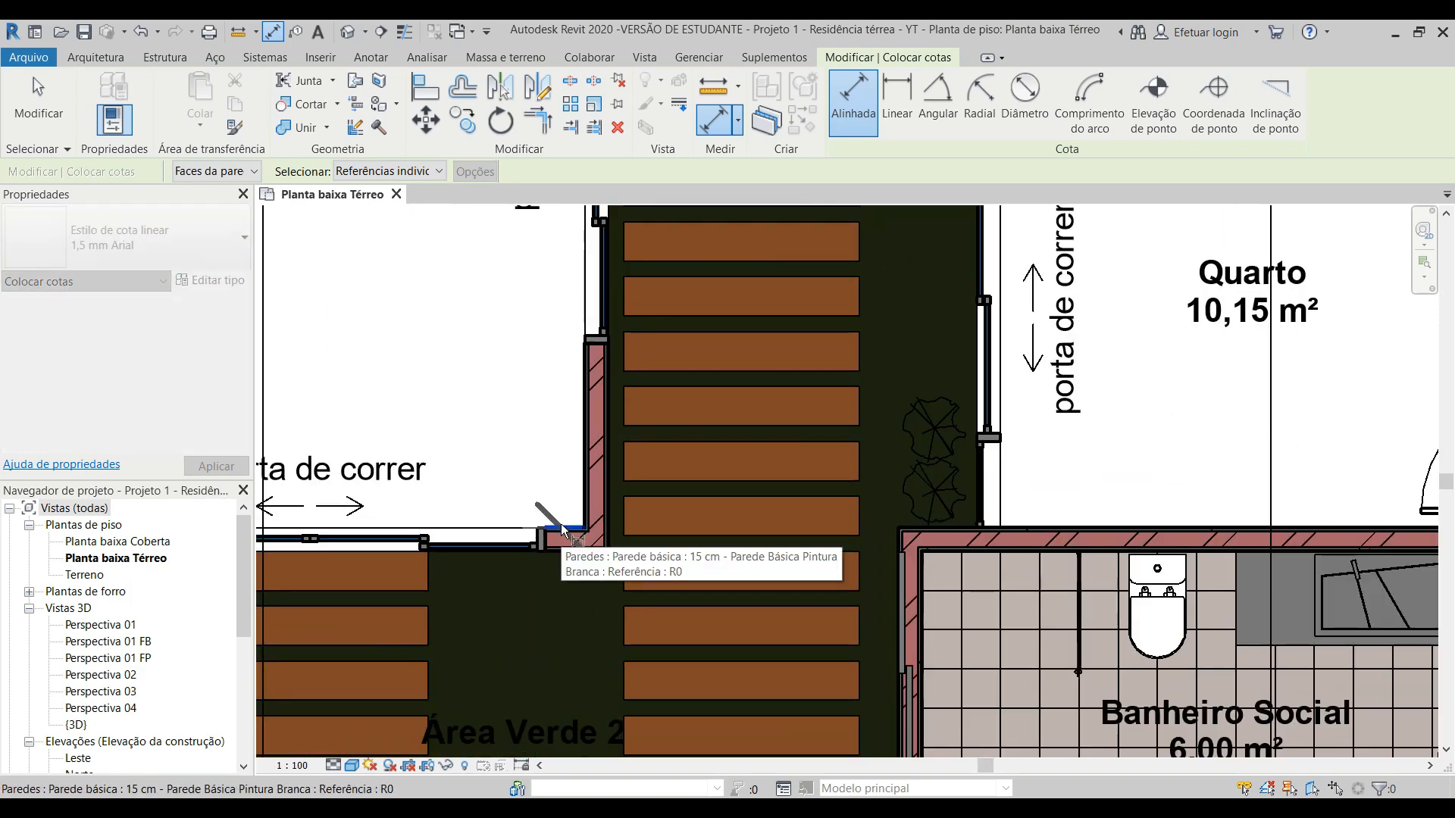
pyautogui.click(562, 529)
pyautogui.click(588, 350)
pyautogui.scroll(-5, 583, 349)
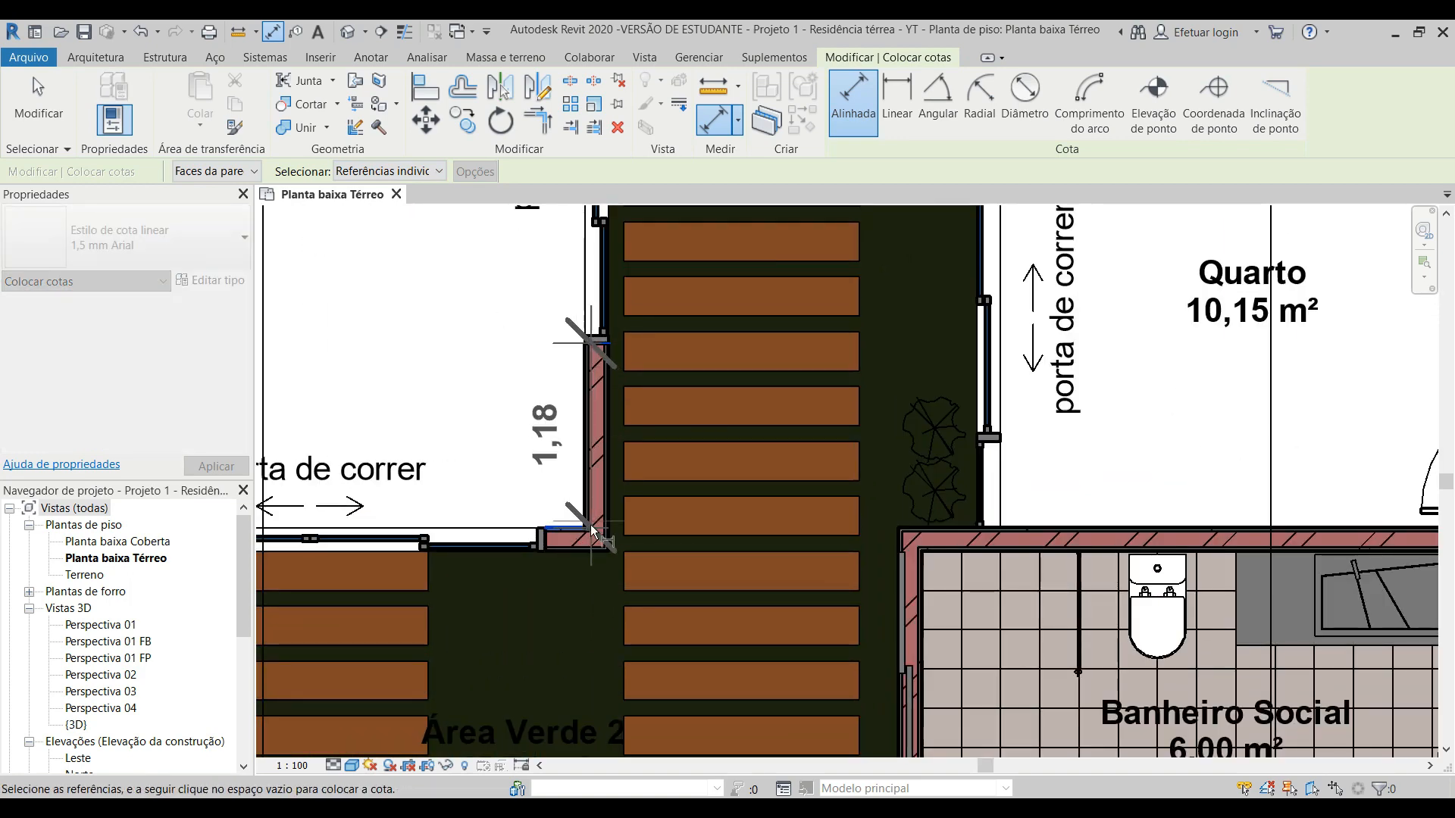
pyautogui.scroll(2, 579, 352)
pyautogui.scroll(1, 578, 351)
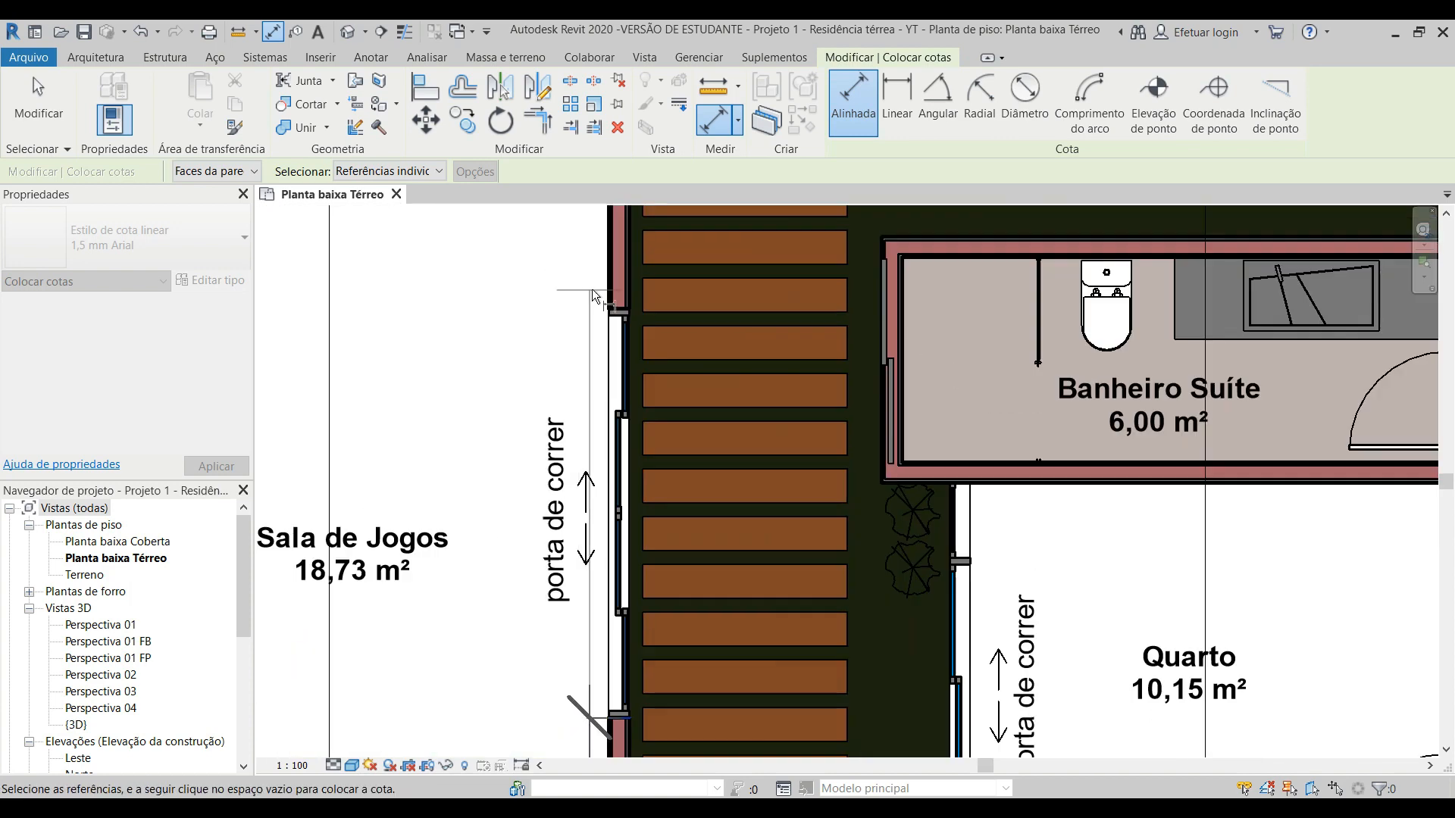
pyautogui.click(610, 313)
pyautogui.scroll(-2, 612, 348)
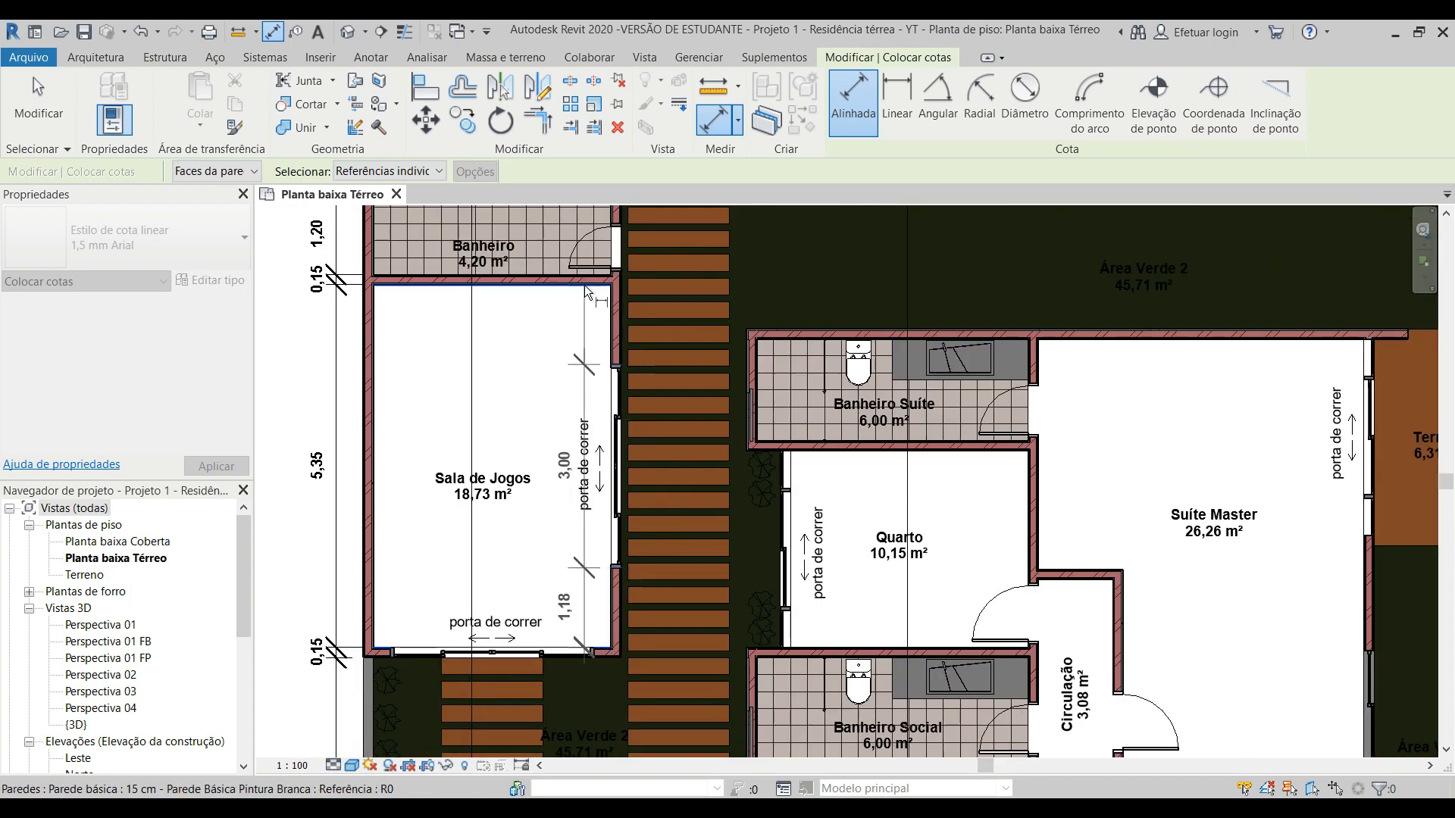
pyautogui.click(584, 285)
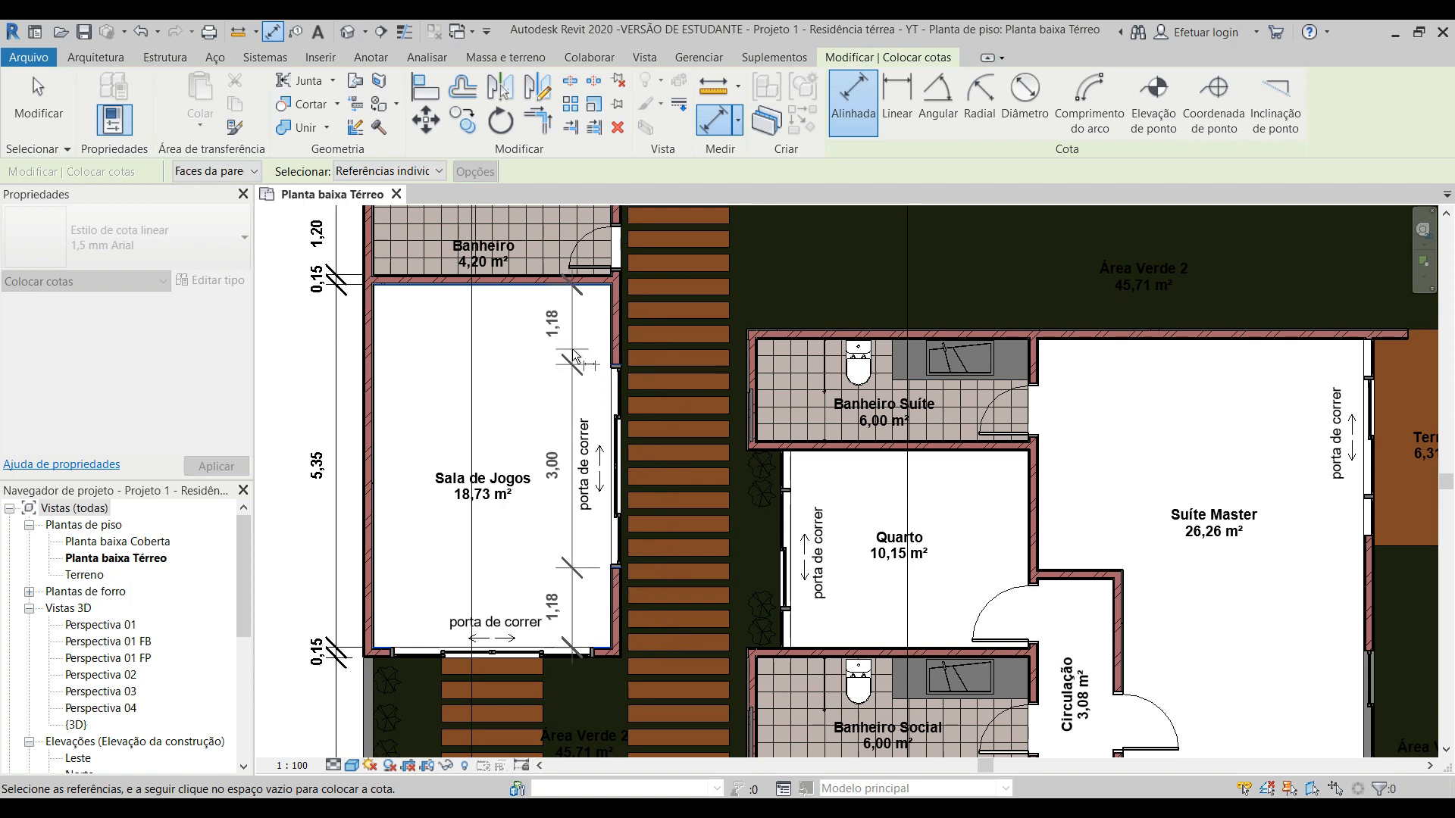
pyautogui.click(573, 335)
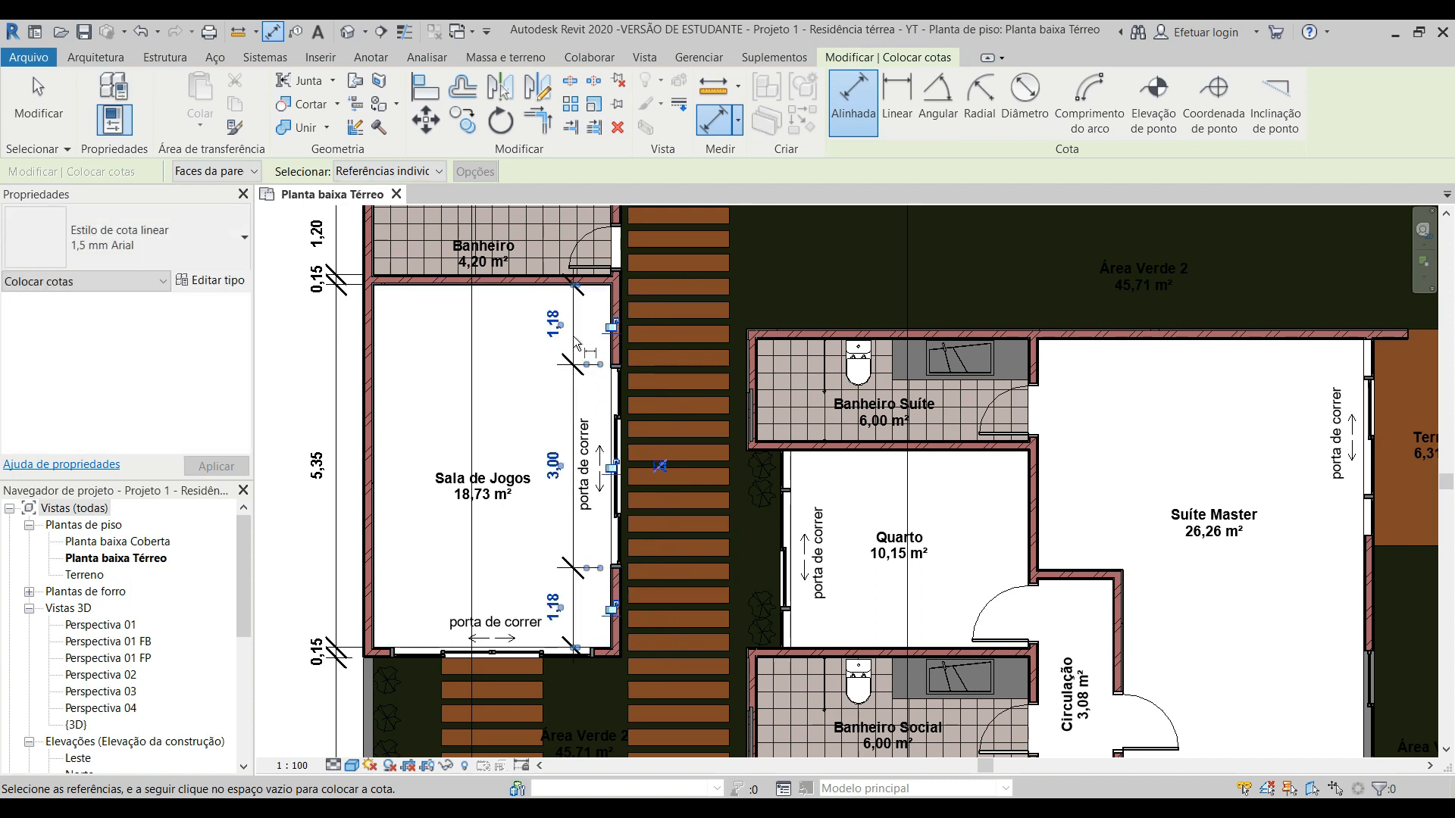
# Step: Dimension Banheiro between its two inner wall faces, placing the dimension in line with the Sala de Jogos chain and omitting the door edge
pyautogui.scroll(5, 593, 301)
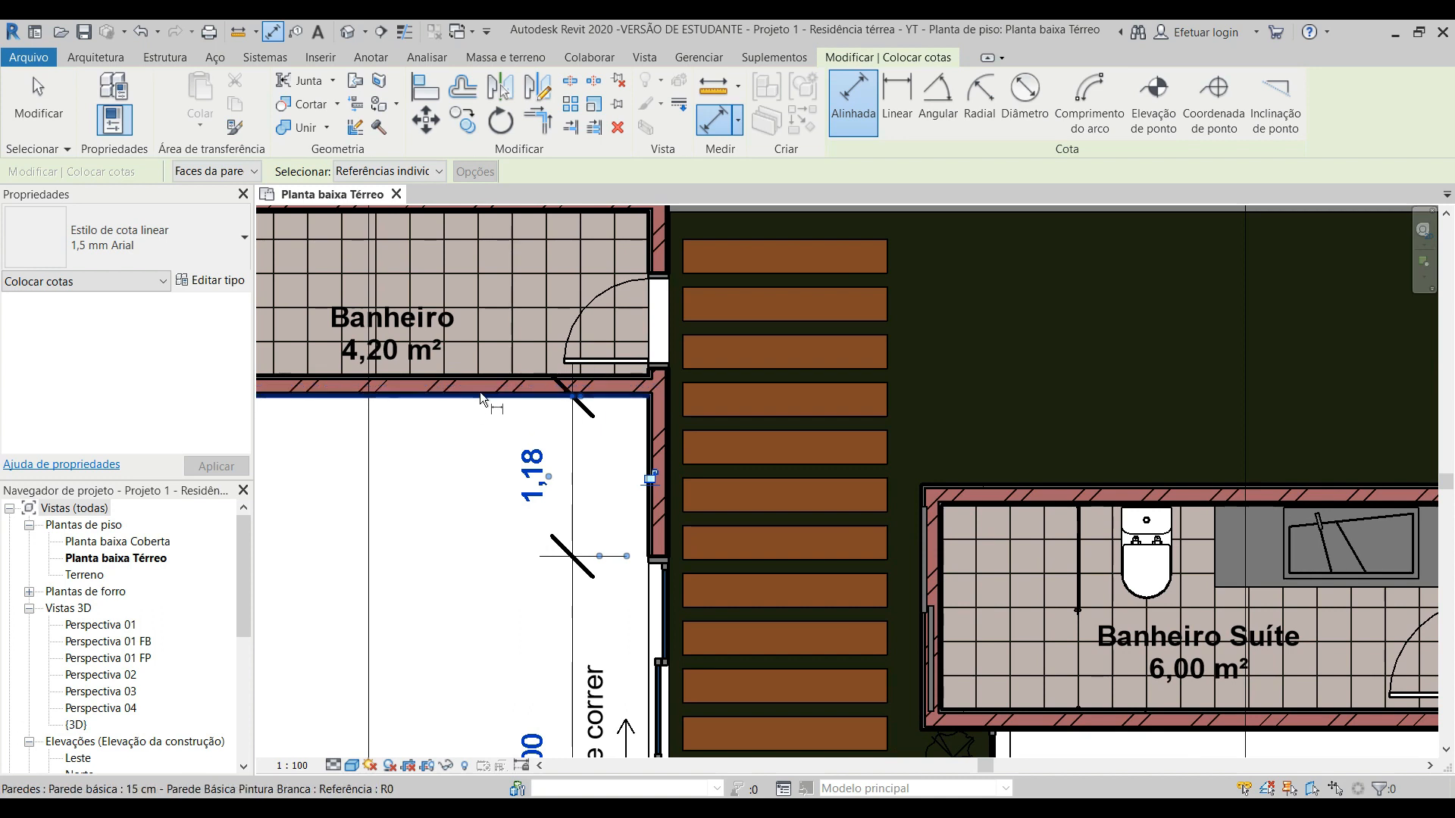
pyautogui.scroll(-2, 585, 442)
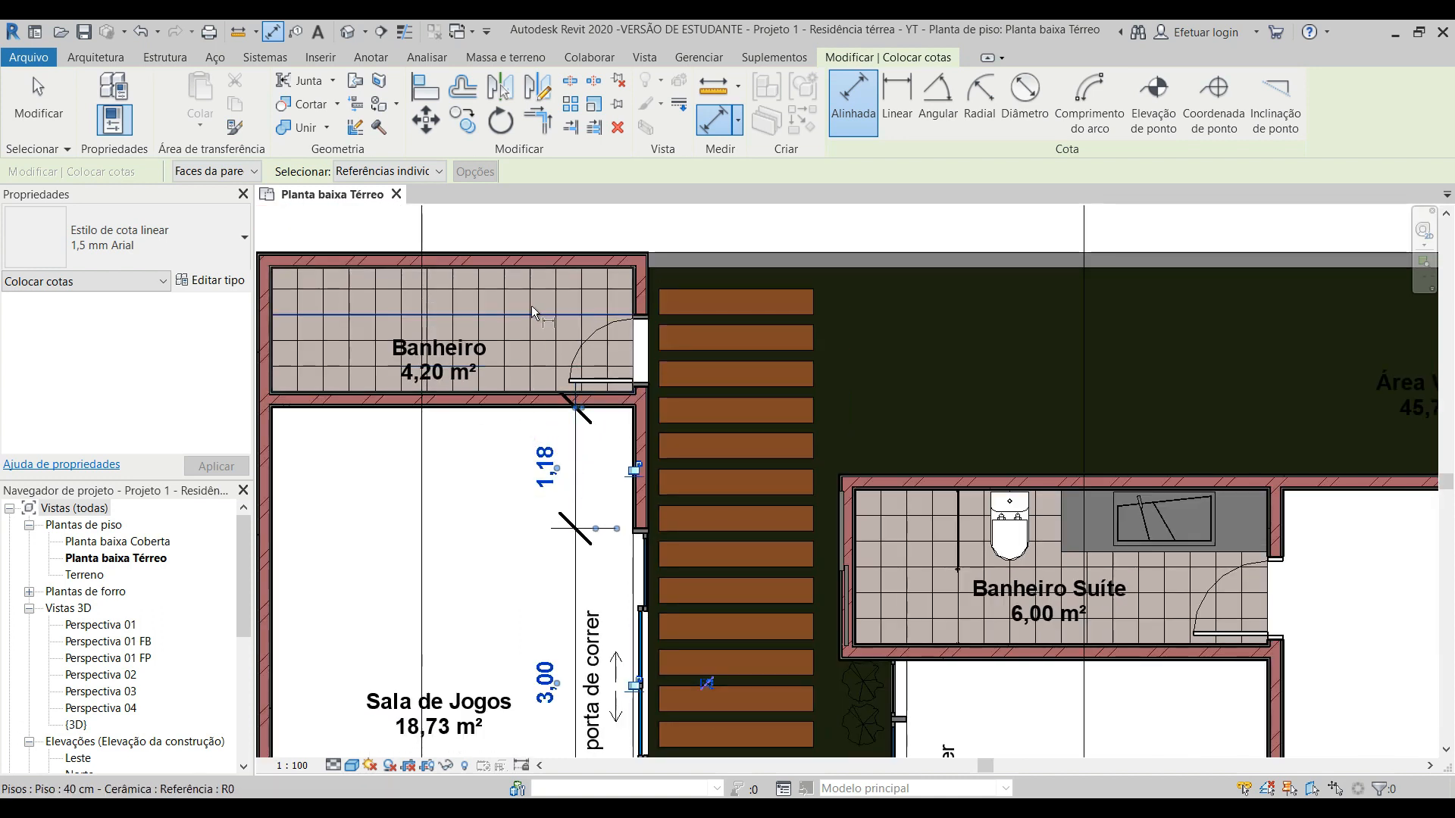
pyautogui.click(529, 389)
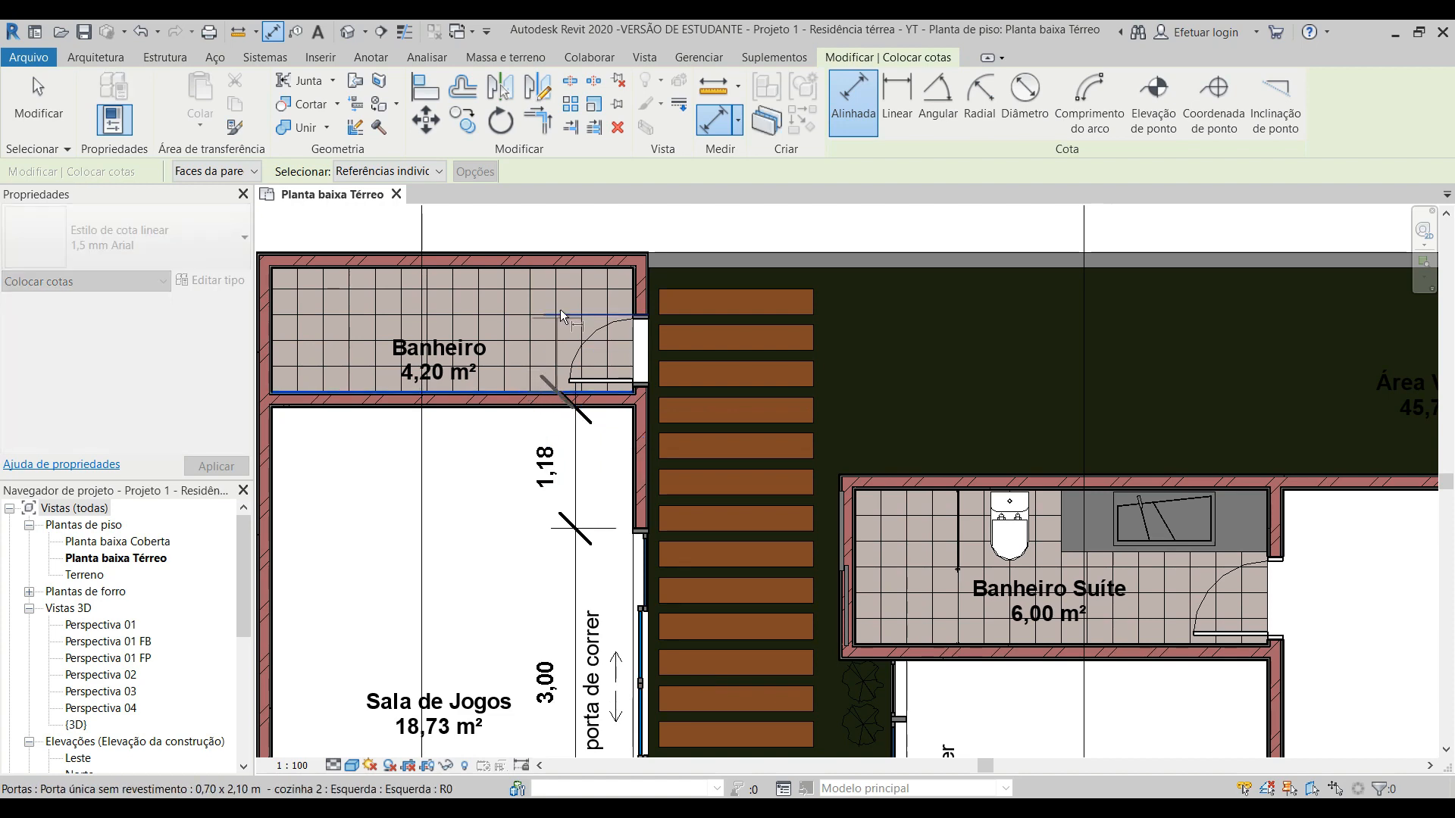
pyautogui.click(578, 277)
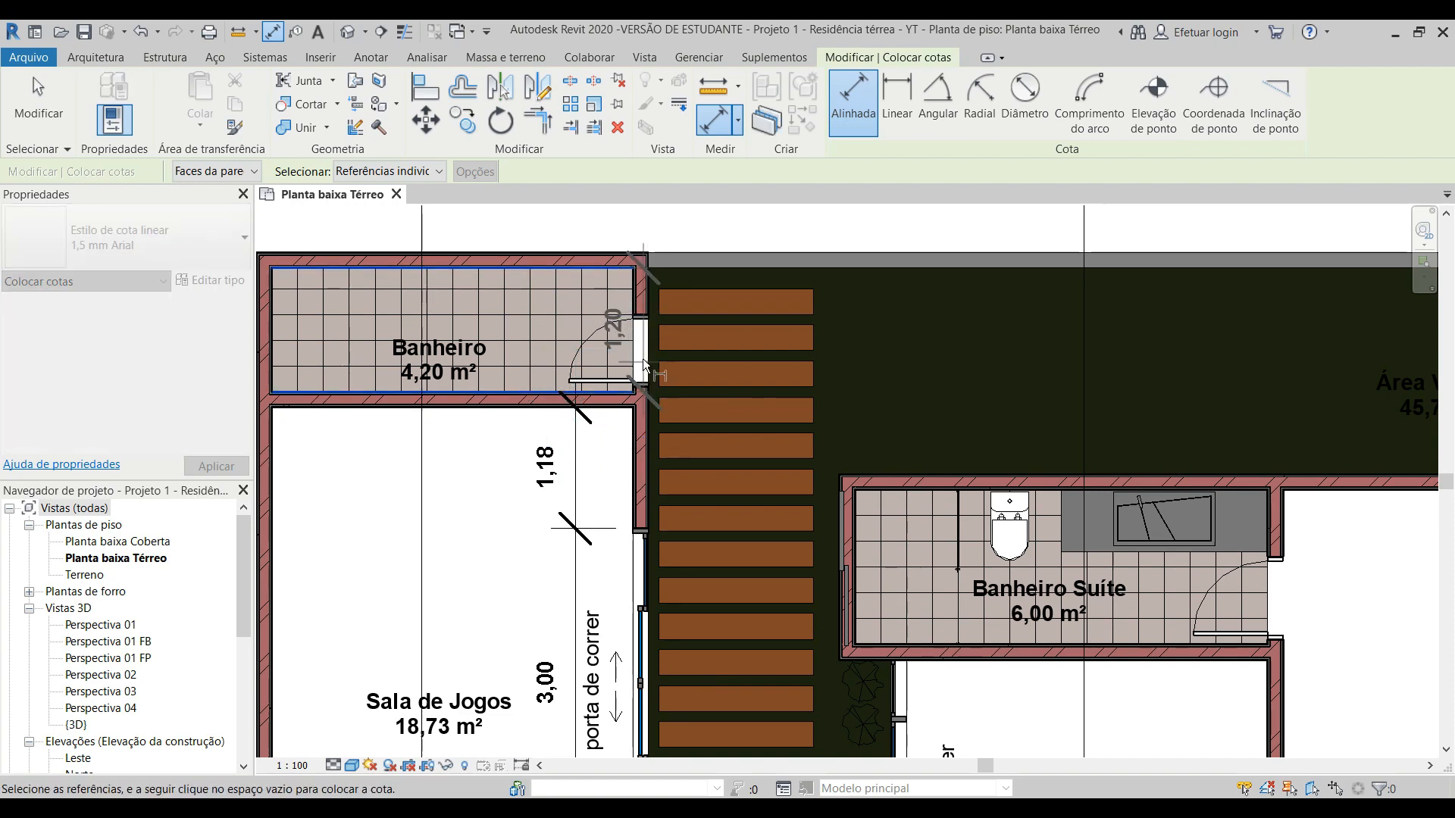
pyautogui.scroll(3, 643, 325)
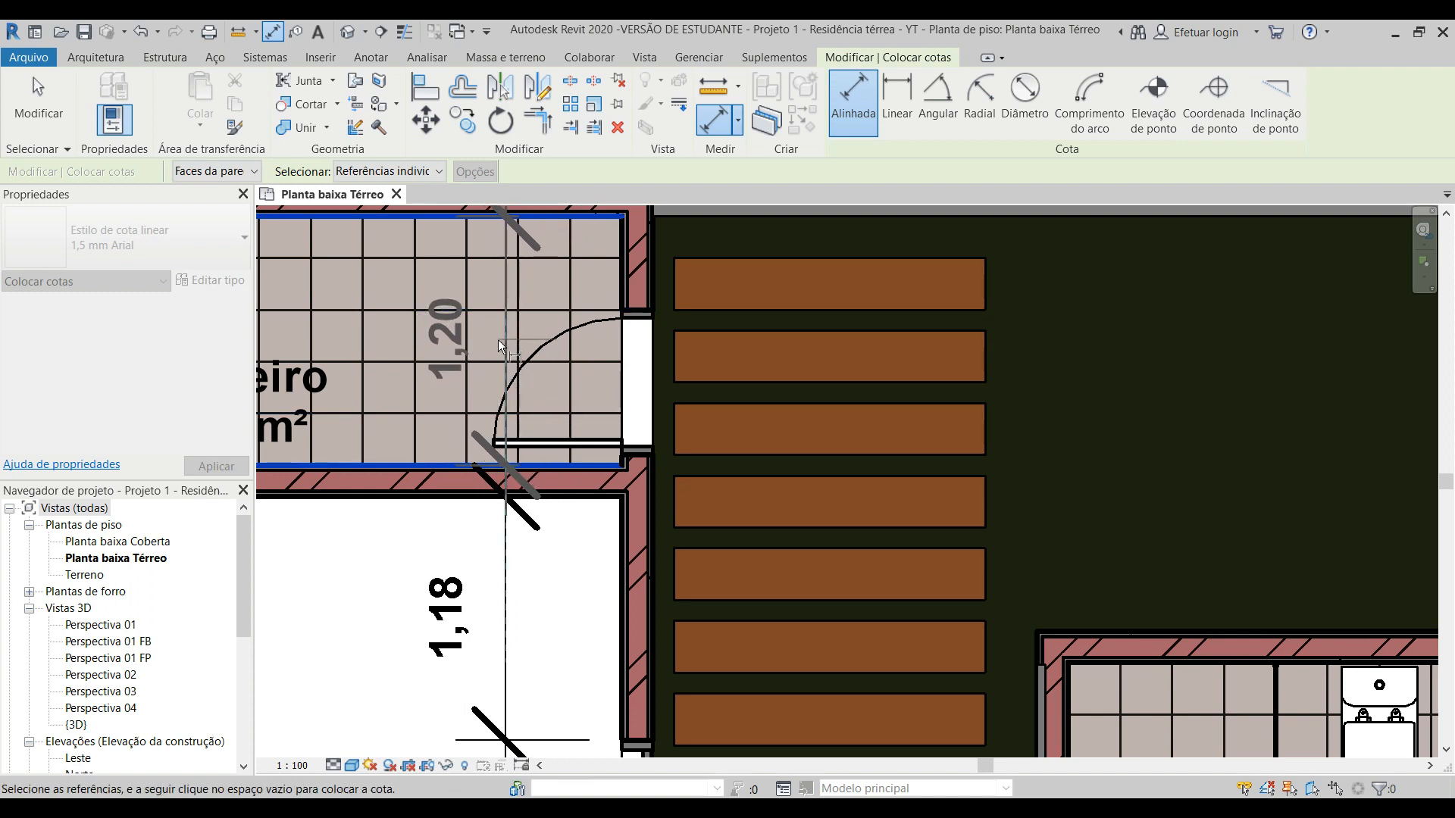
pyautogui.scroll(-1, 498, 340)
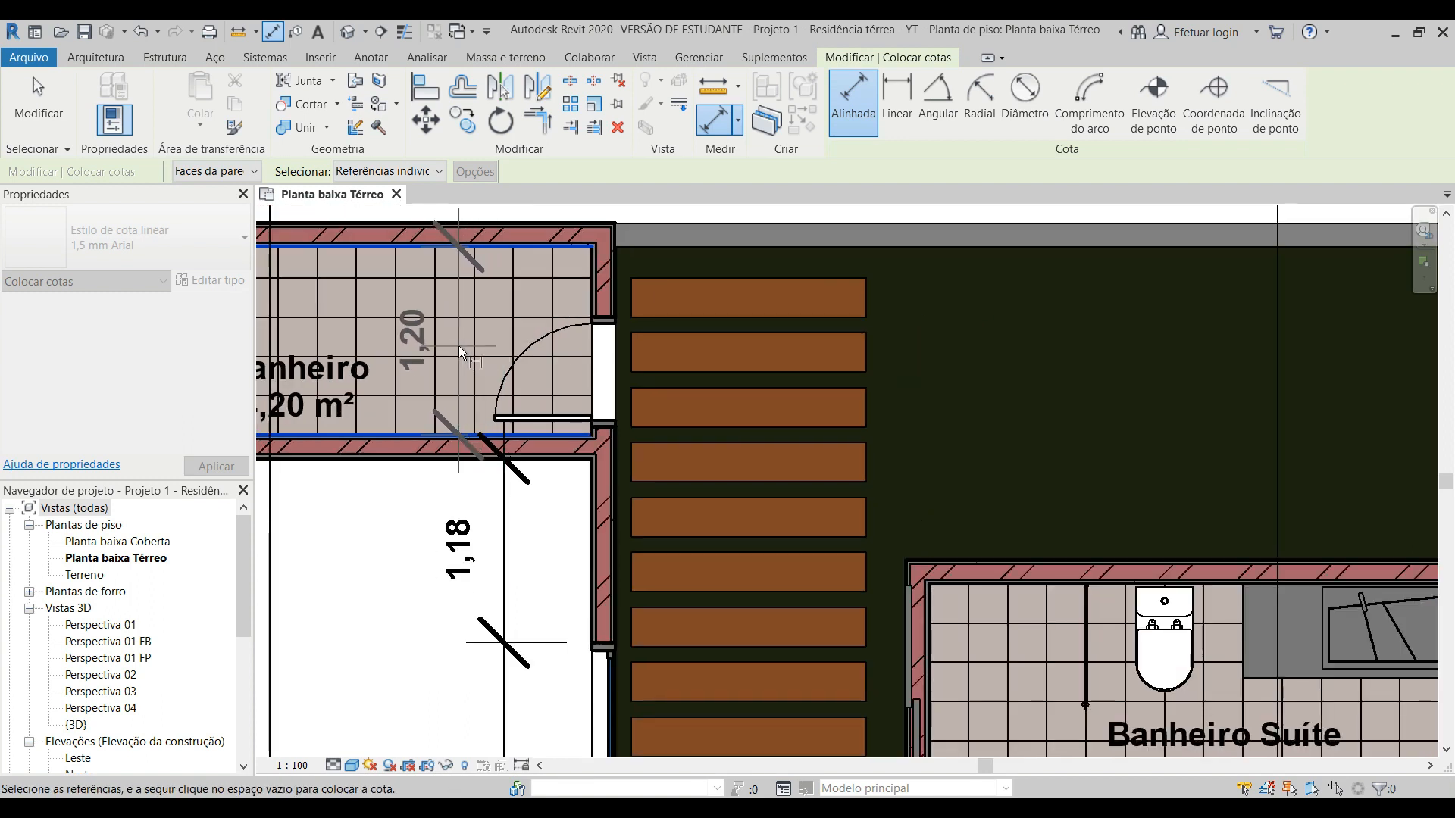
pyautogui.scroll(-1, 500, 530)
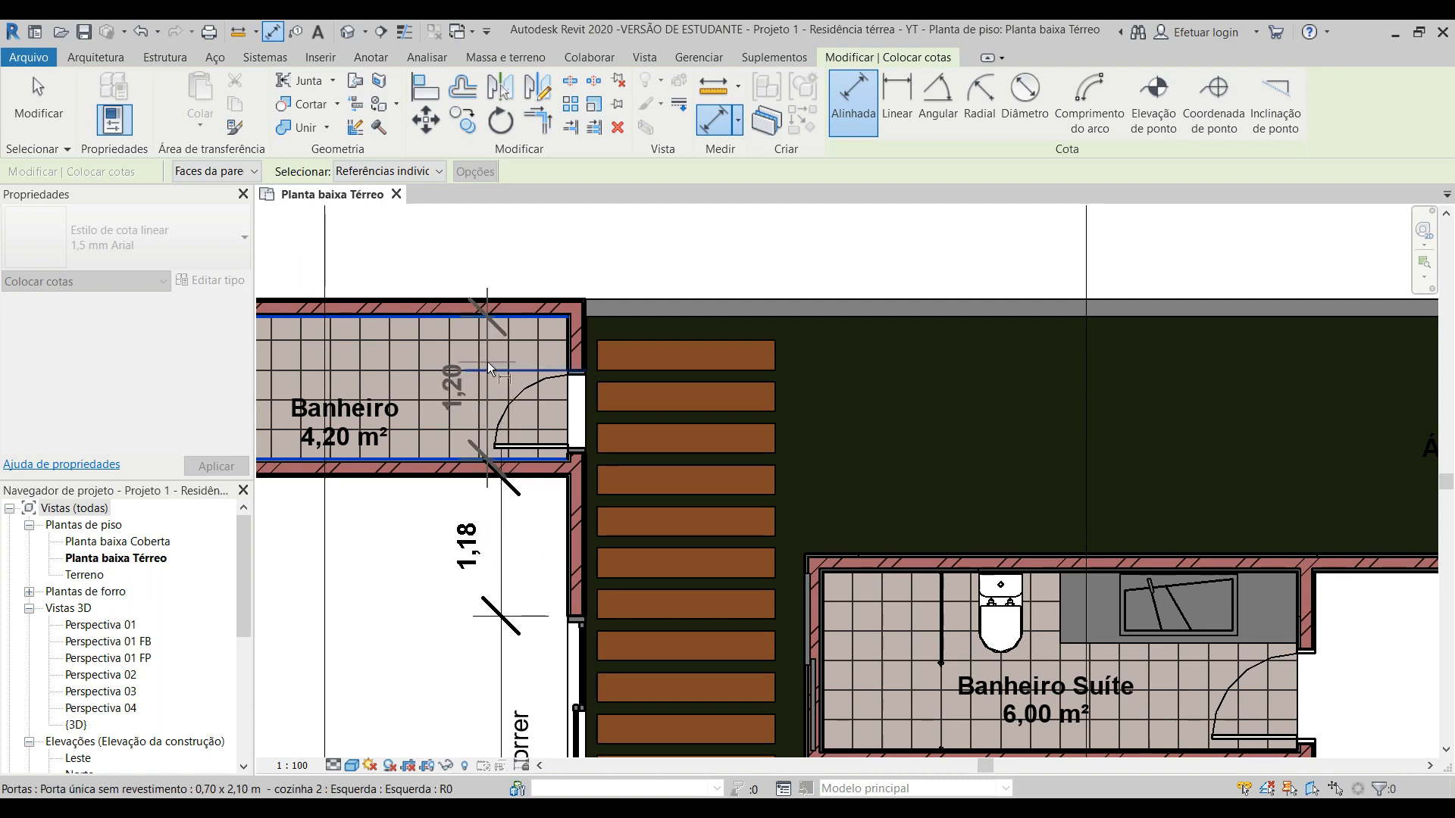
pyautogui.scroll(2, 501, 376)
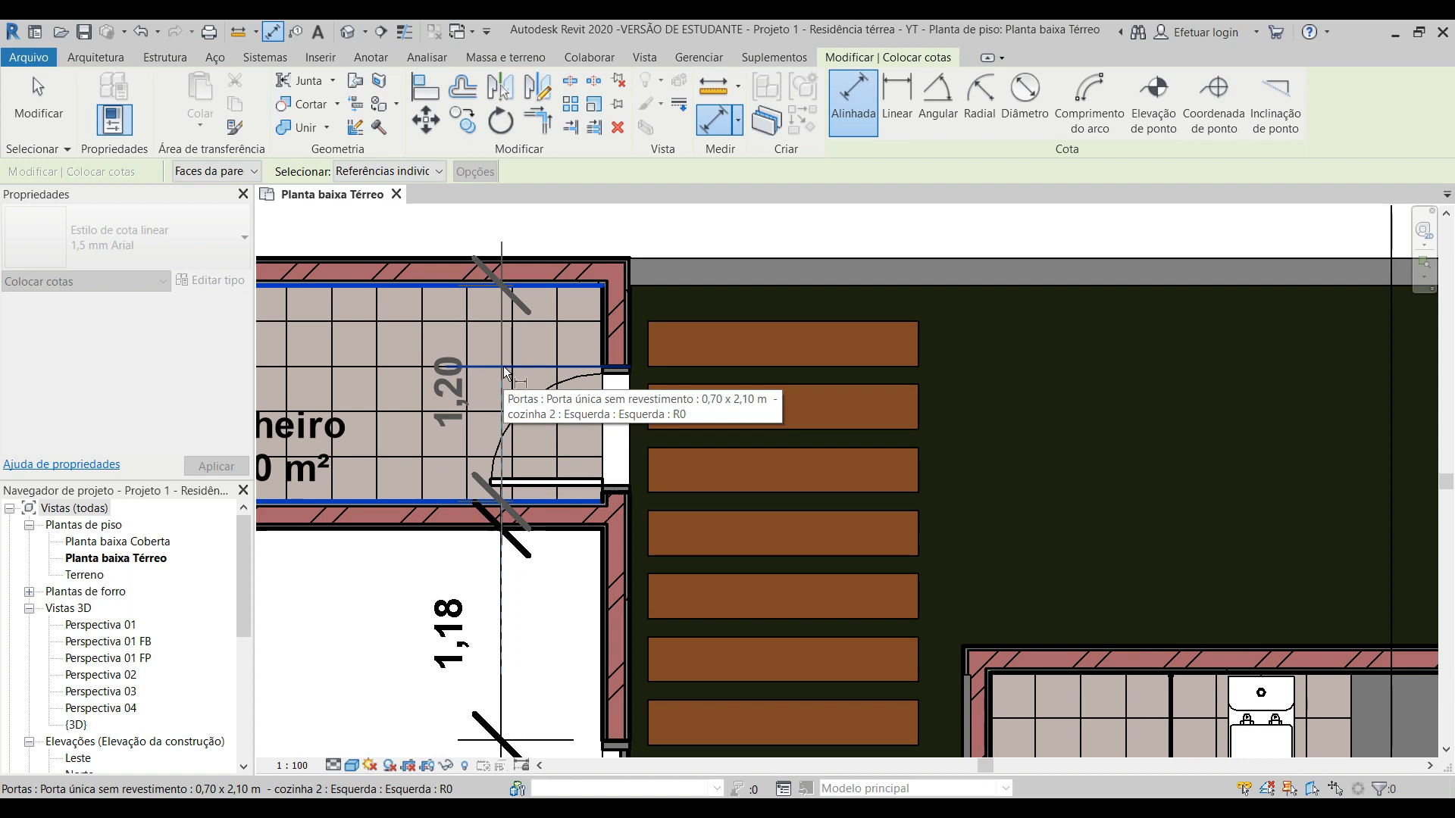
pyautogui.click(506, 372)
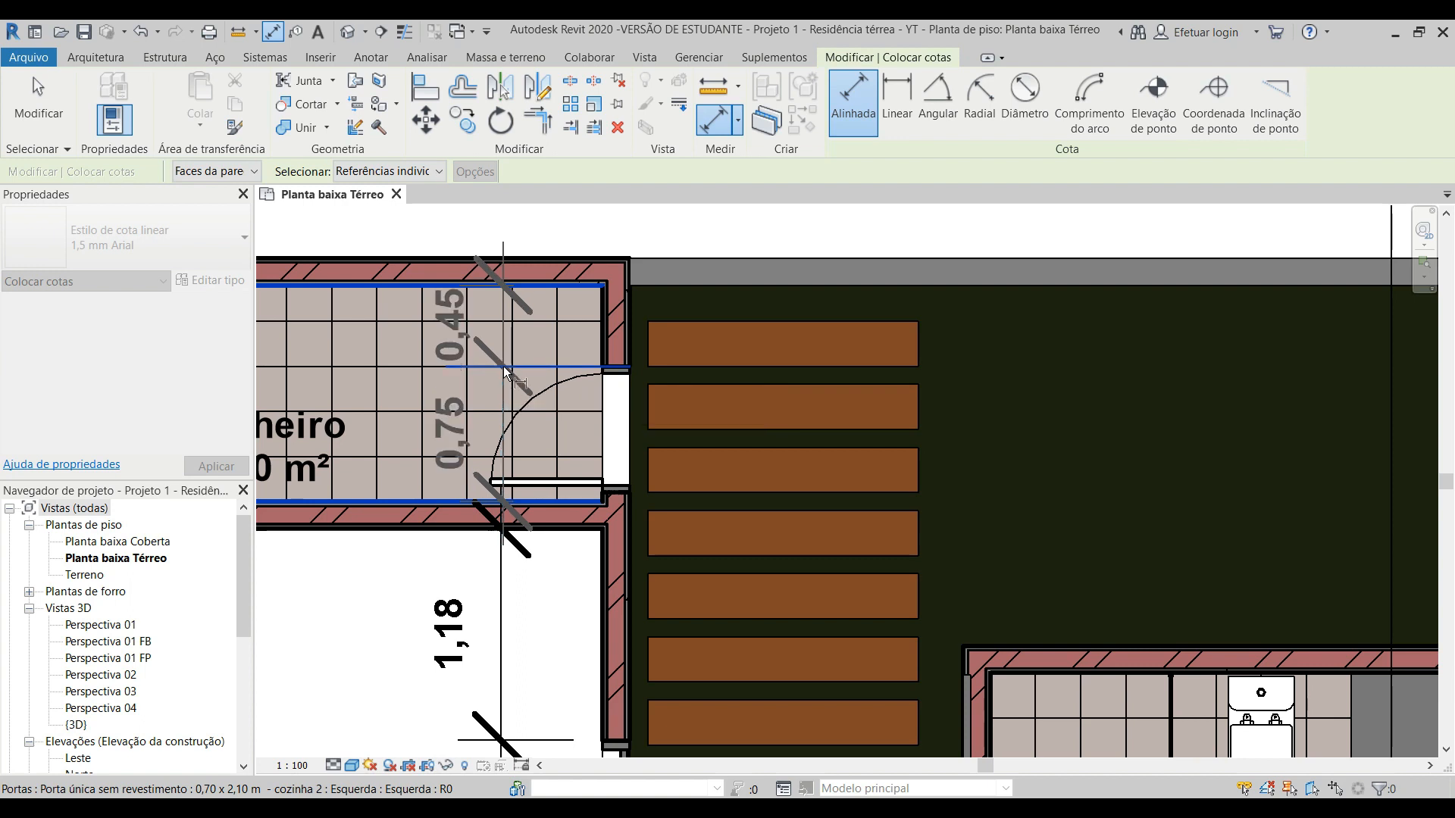
pyautogui.click(504, 367)
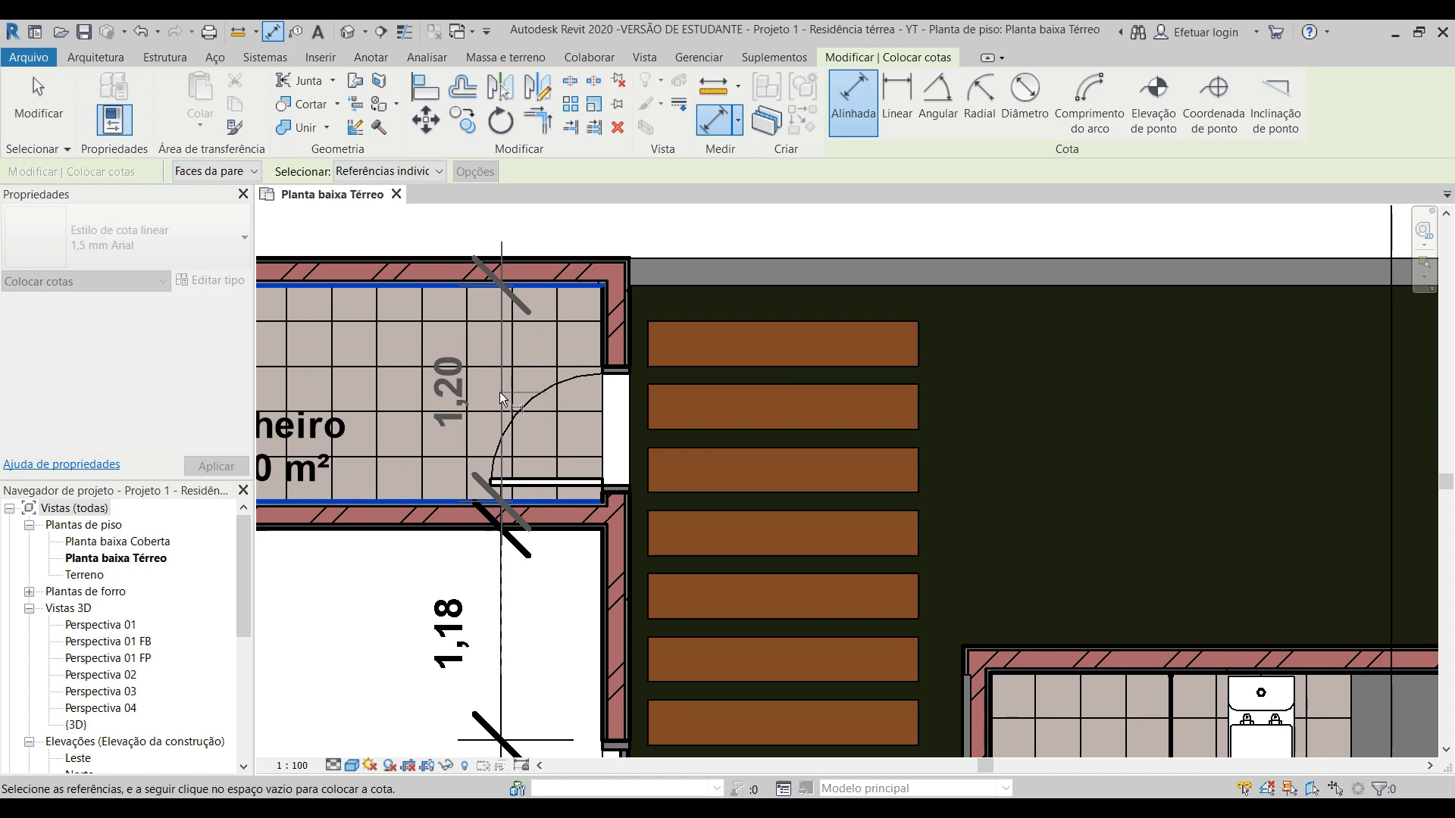
pyautogui.click(498, 390)
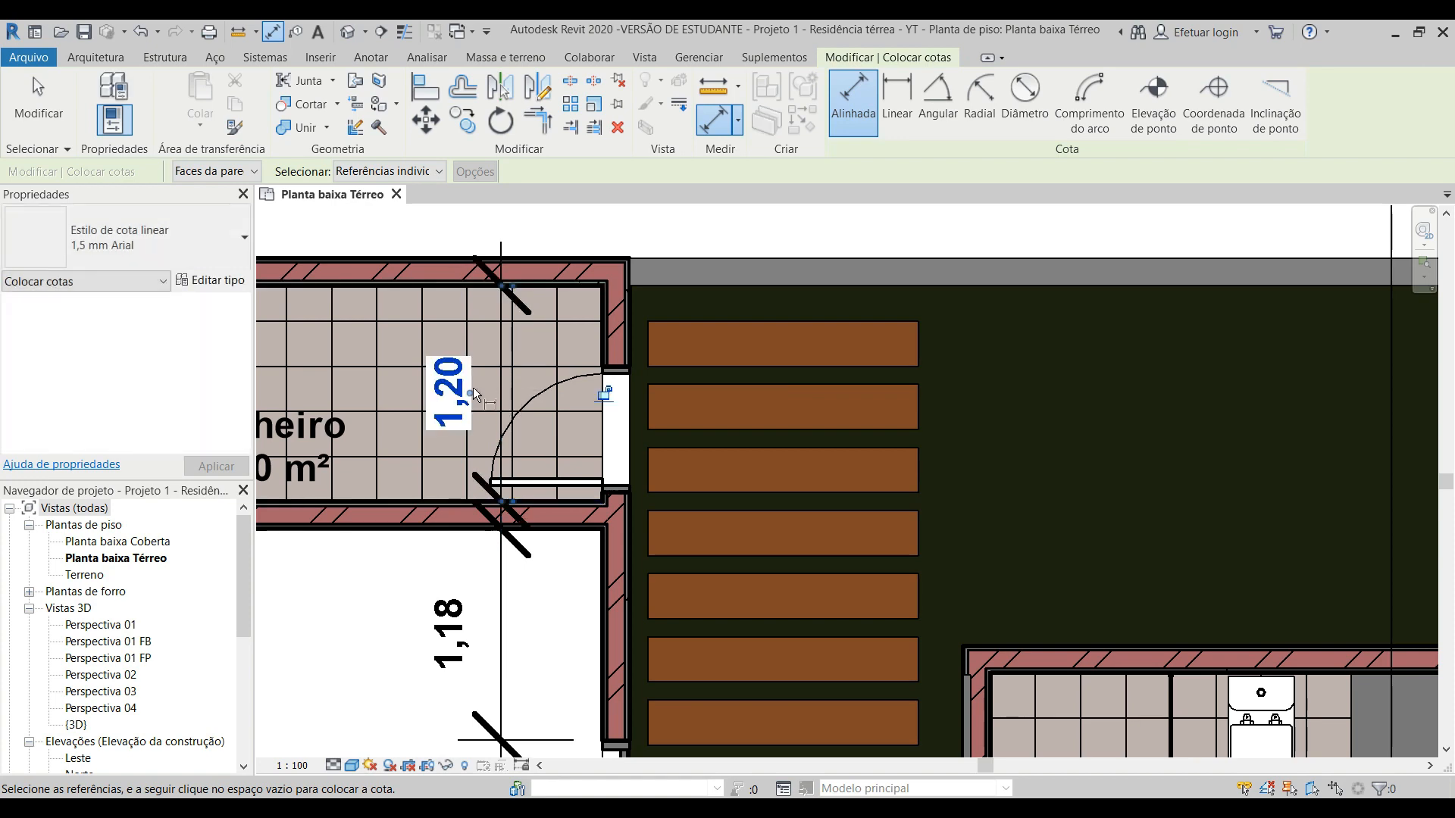
# Step: End the aligned dimension command, leaving the selection option at Referências individuais
pyautogui.scroll(-4, 473, 388)
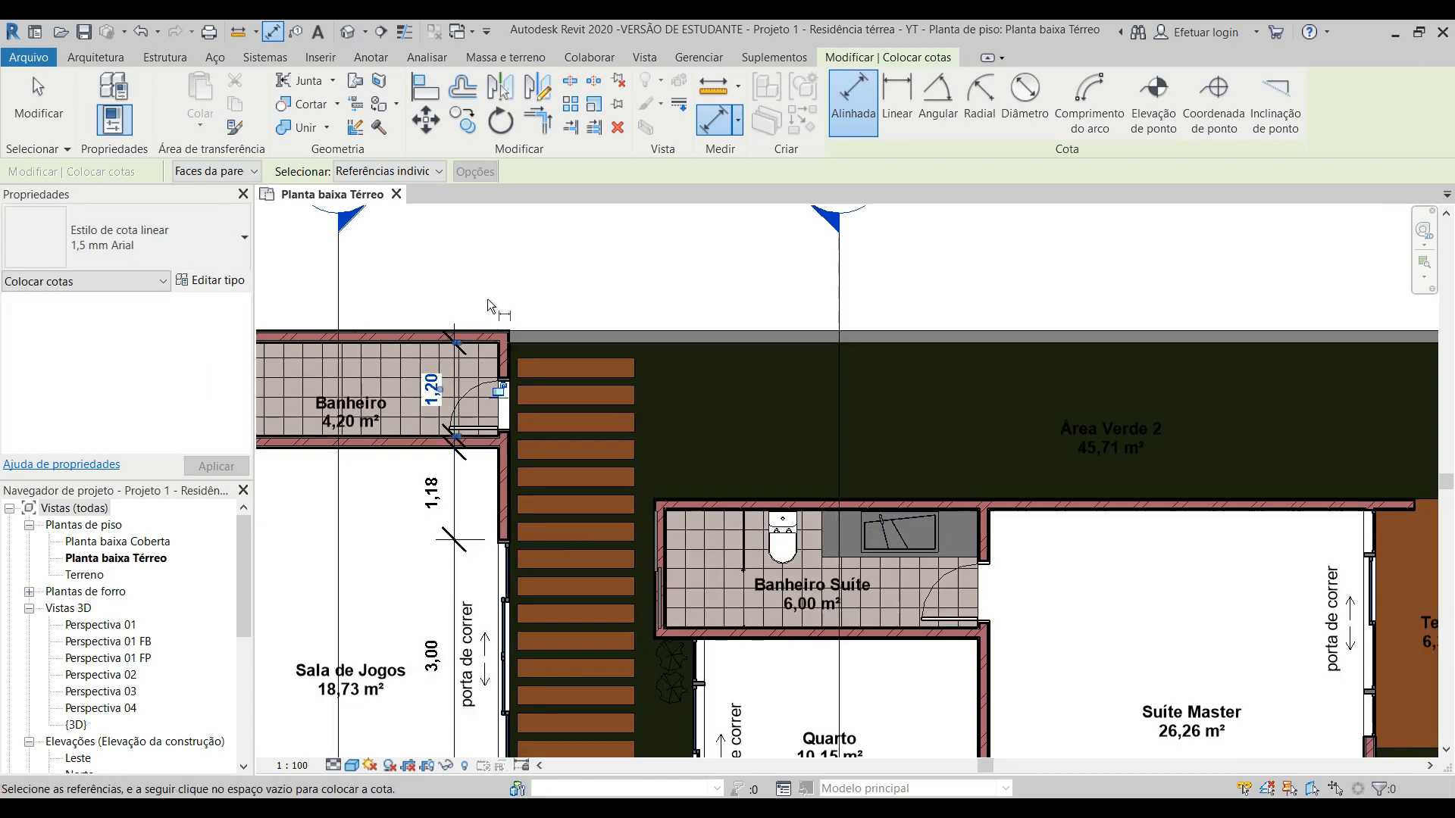
pyautogui.scroll(-2, 488, 298)
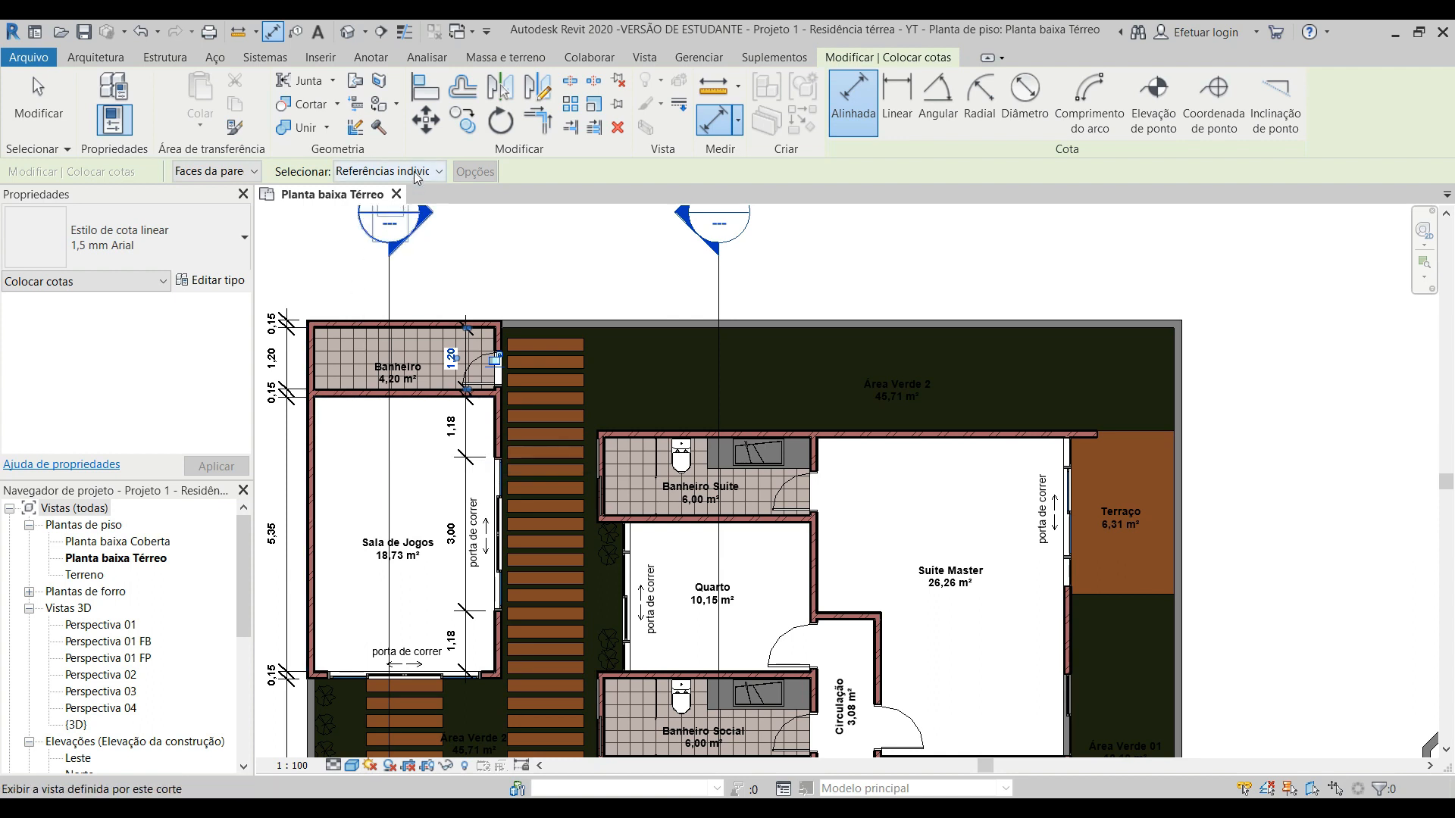
pyautogui.click(438, 171)
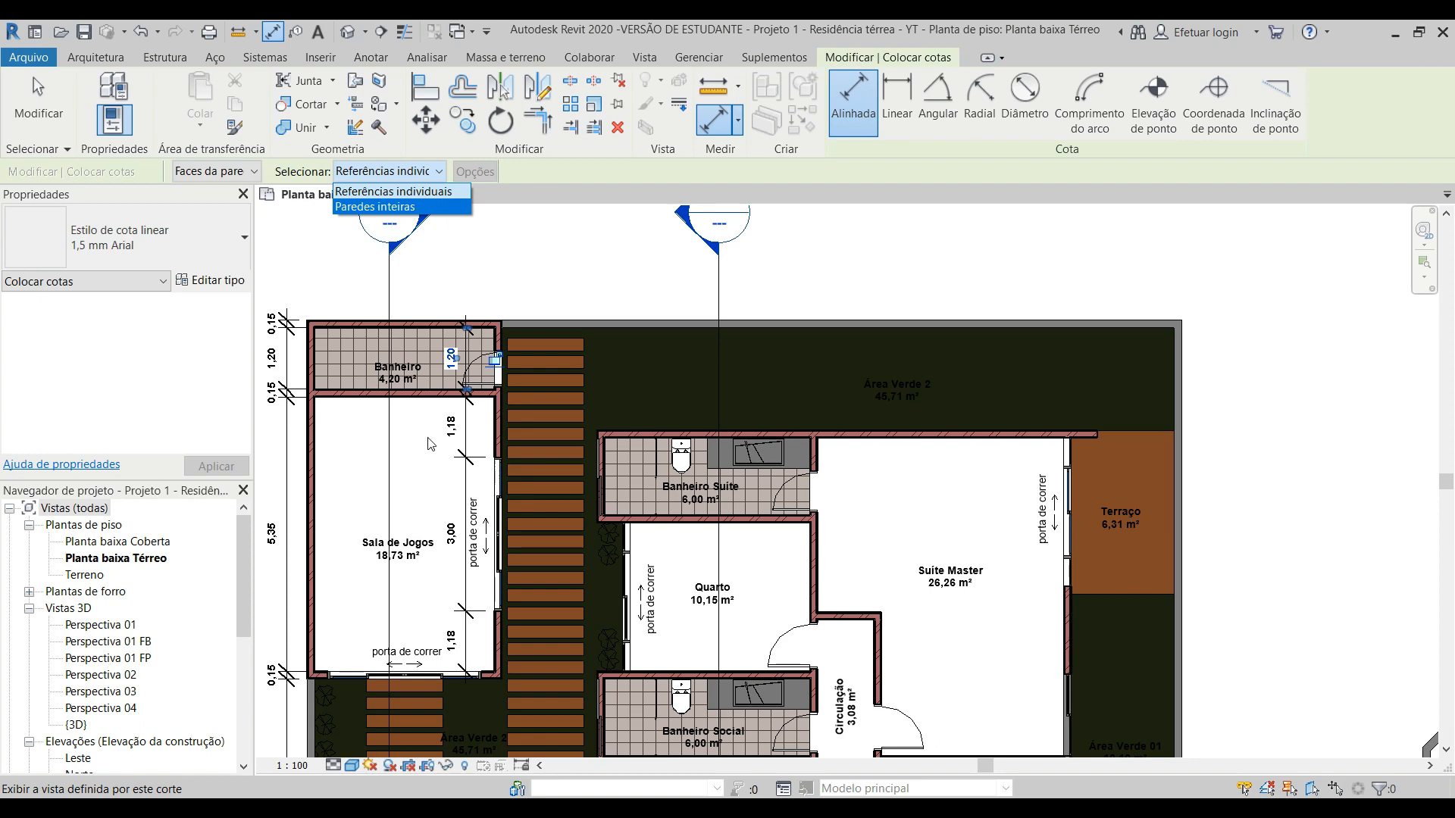
pyautogui.click(442, 490)
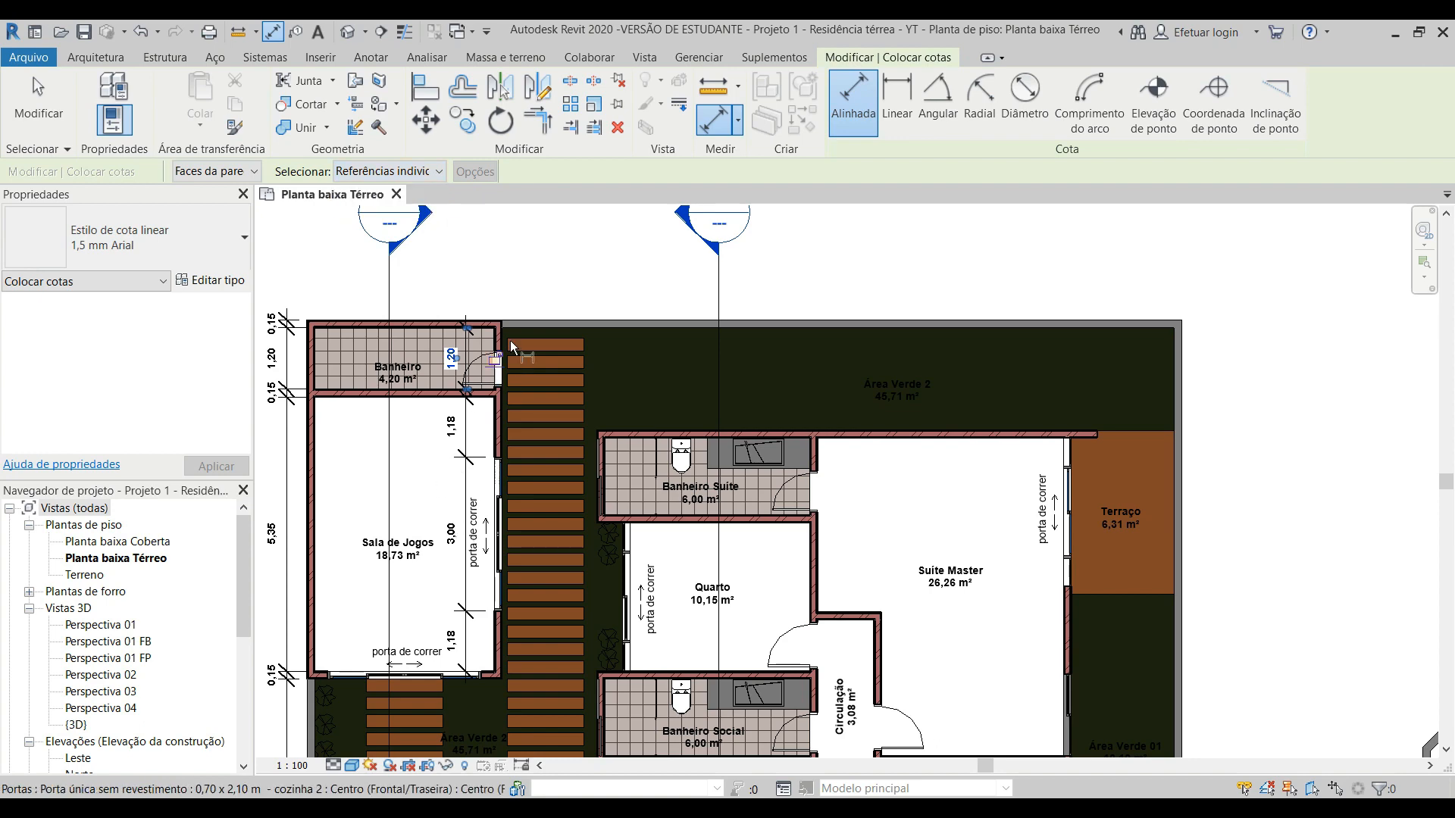
pyautogui.press('Escape')
pyautogui.scroll(-1, 574, 252)
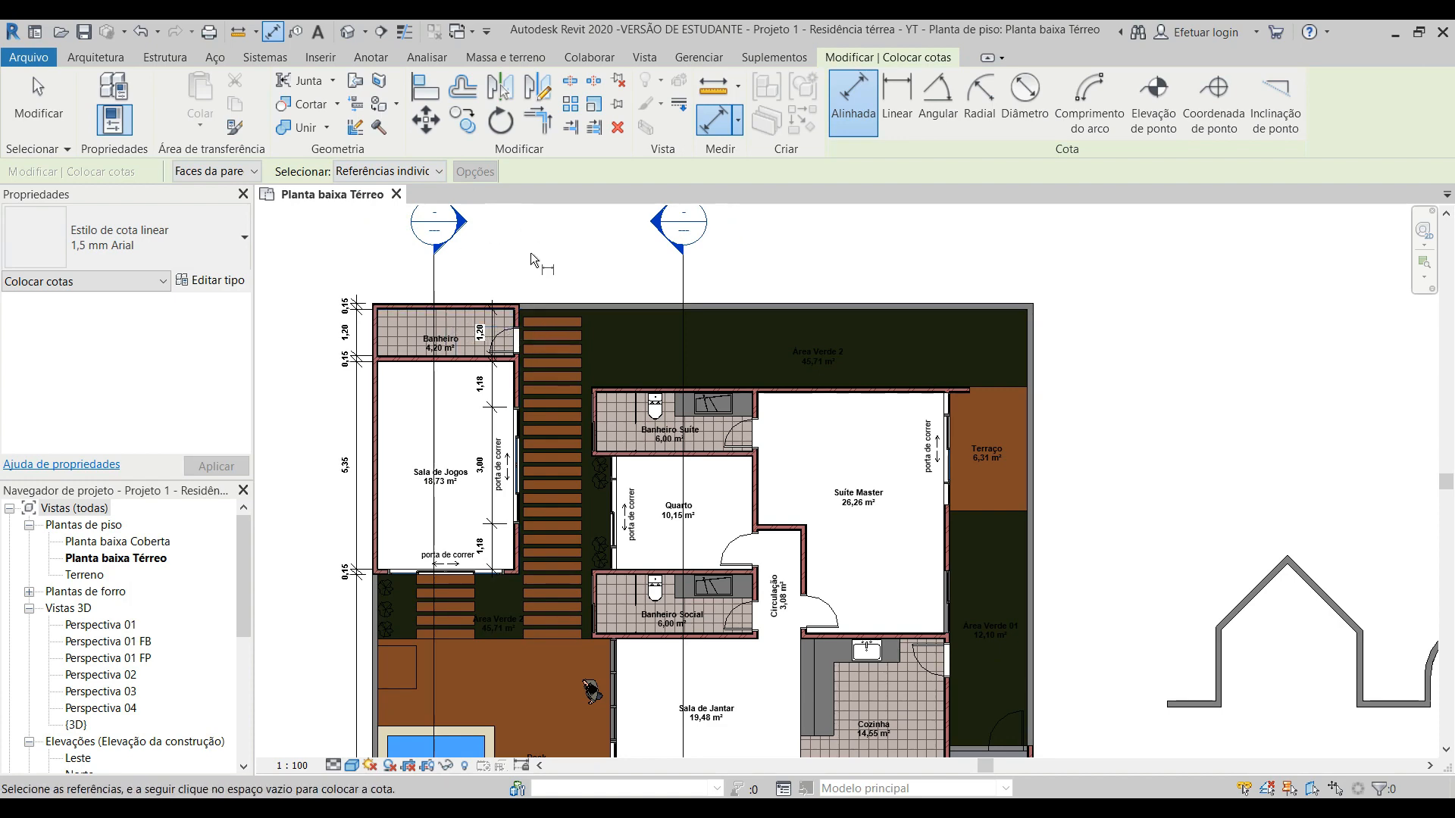
pyautogui.press('Escape')
pyautogui.press('Escape')
pyautogui.scroll(-2, 530, 261)
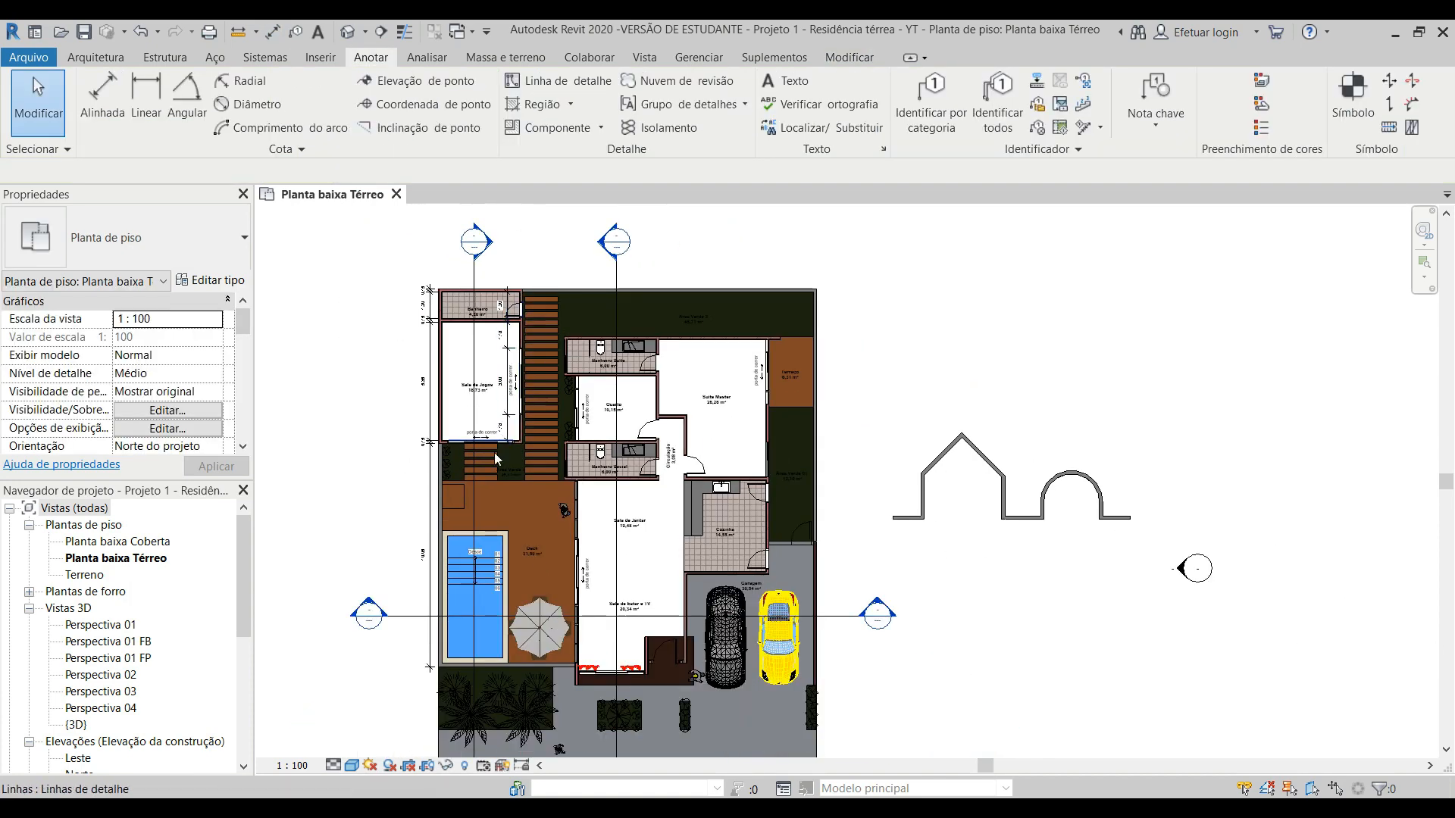
pyautogui.scroll(2, 432, 602)
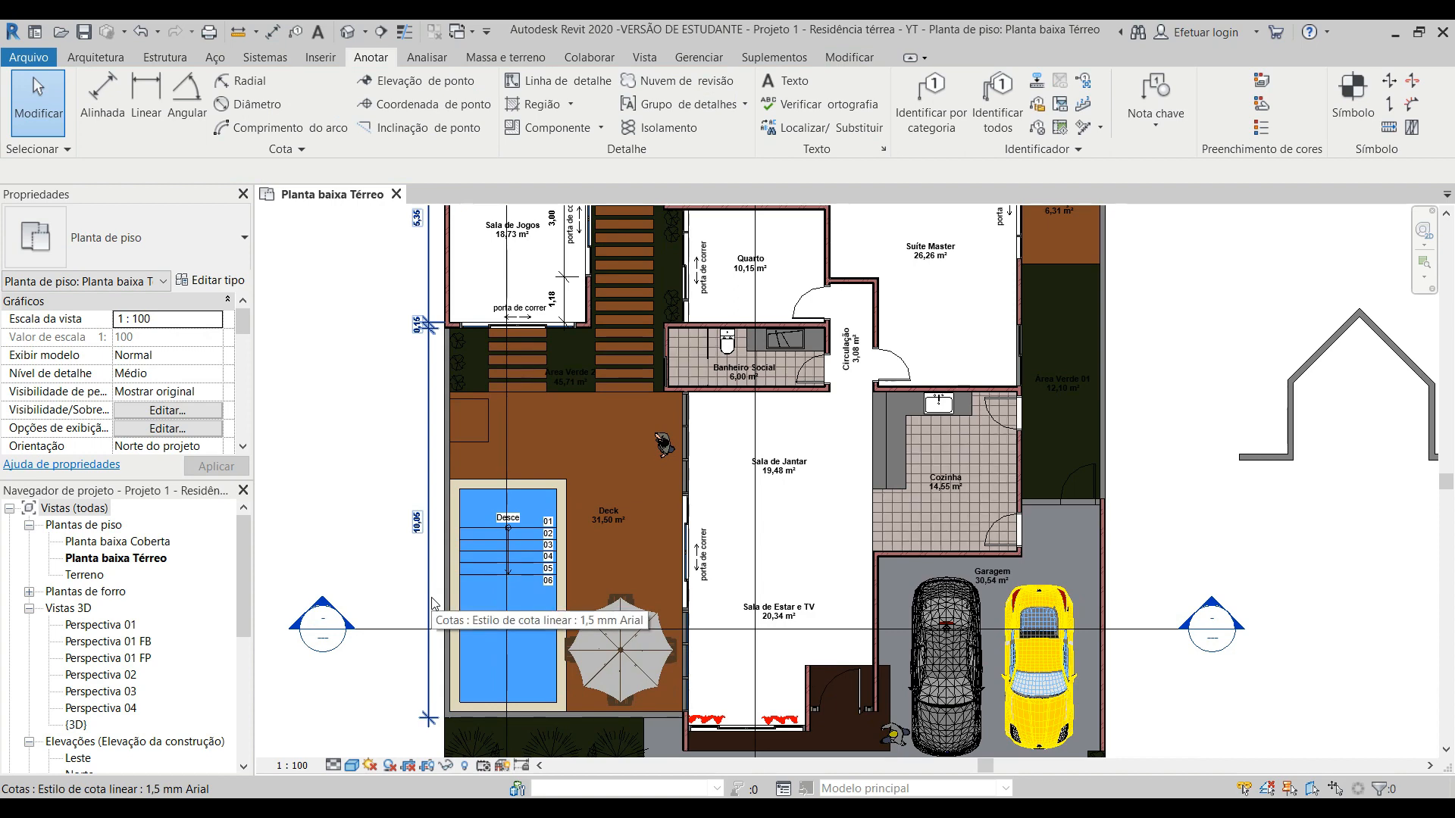
pyautogui.scroll(-2, 432, 585)
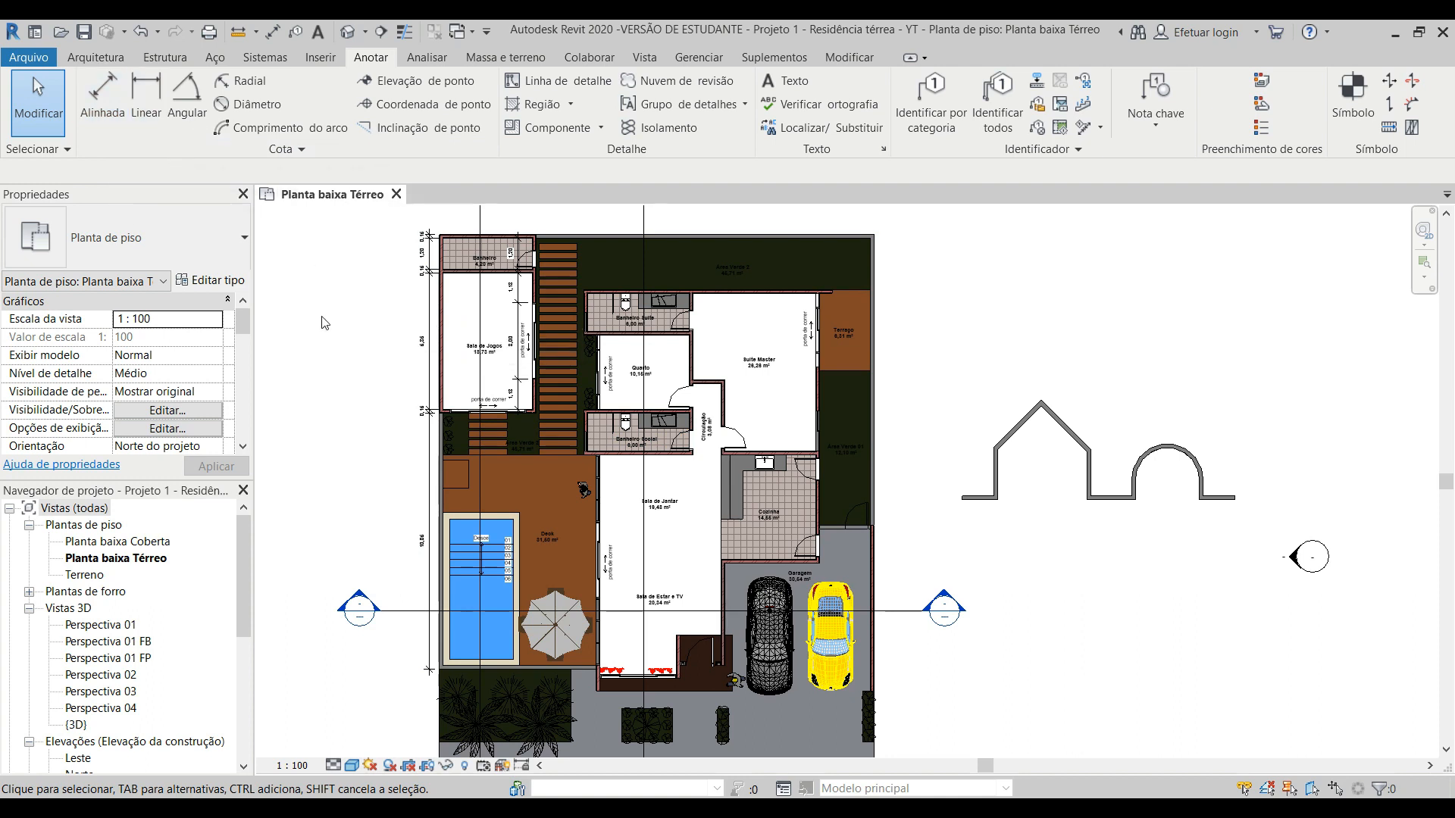
# Step: Try to place a linear dimension from the pool deck's outer wall corner to the adjoining Sala de Estar e TV wall
pyautogui.click(145, 108)
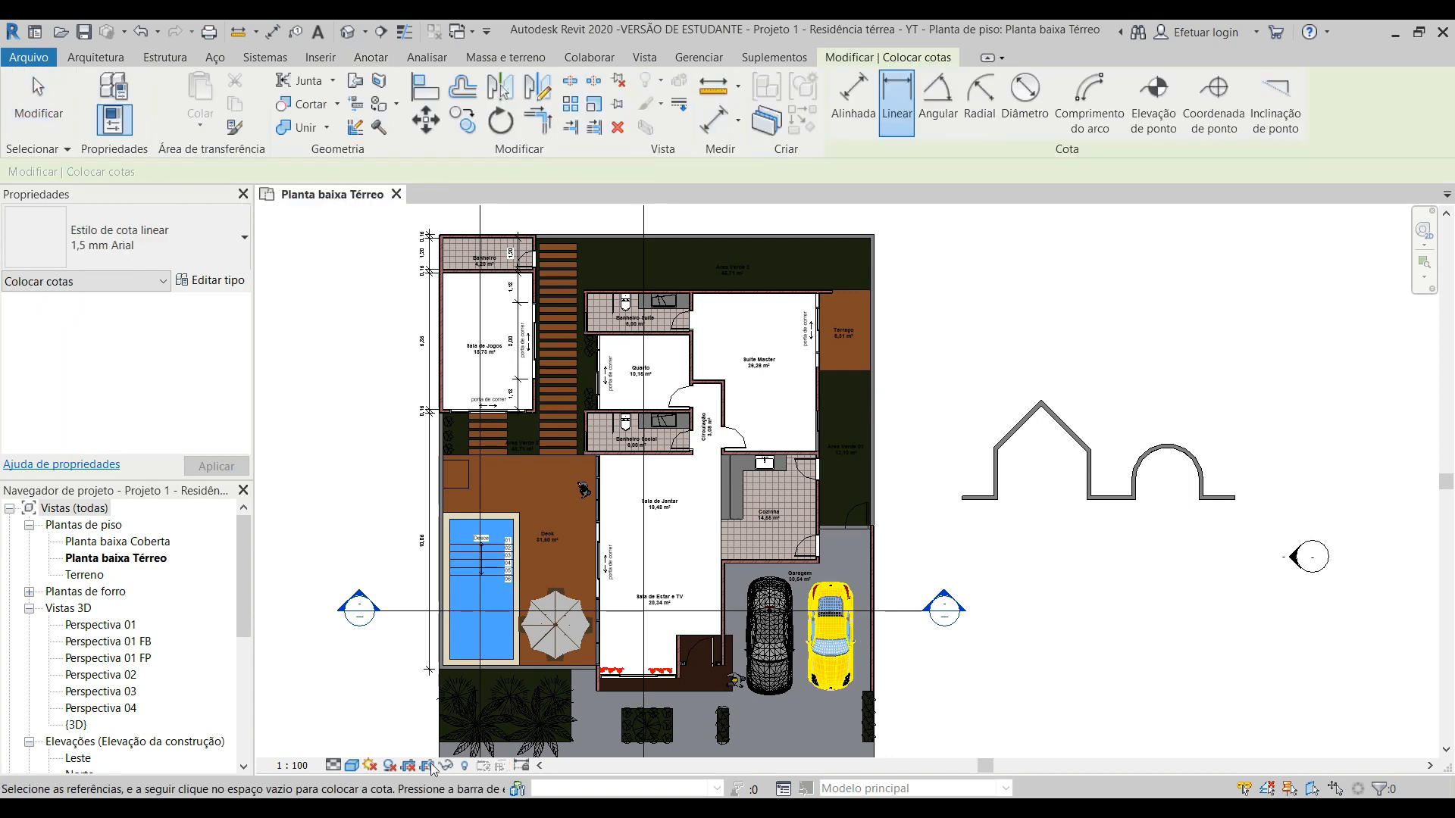
pyautogui.scroll(2, 414, 694)
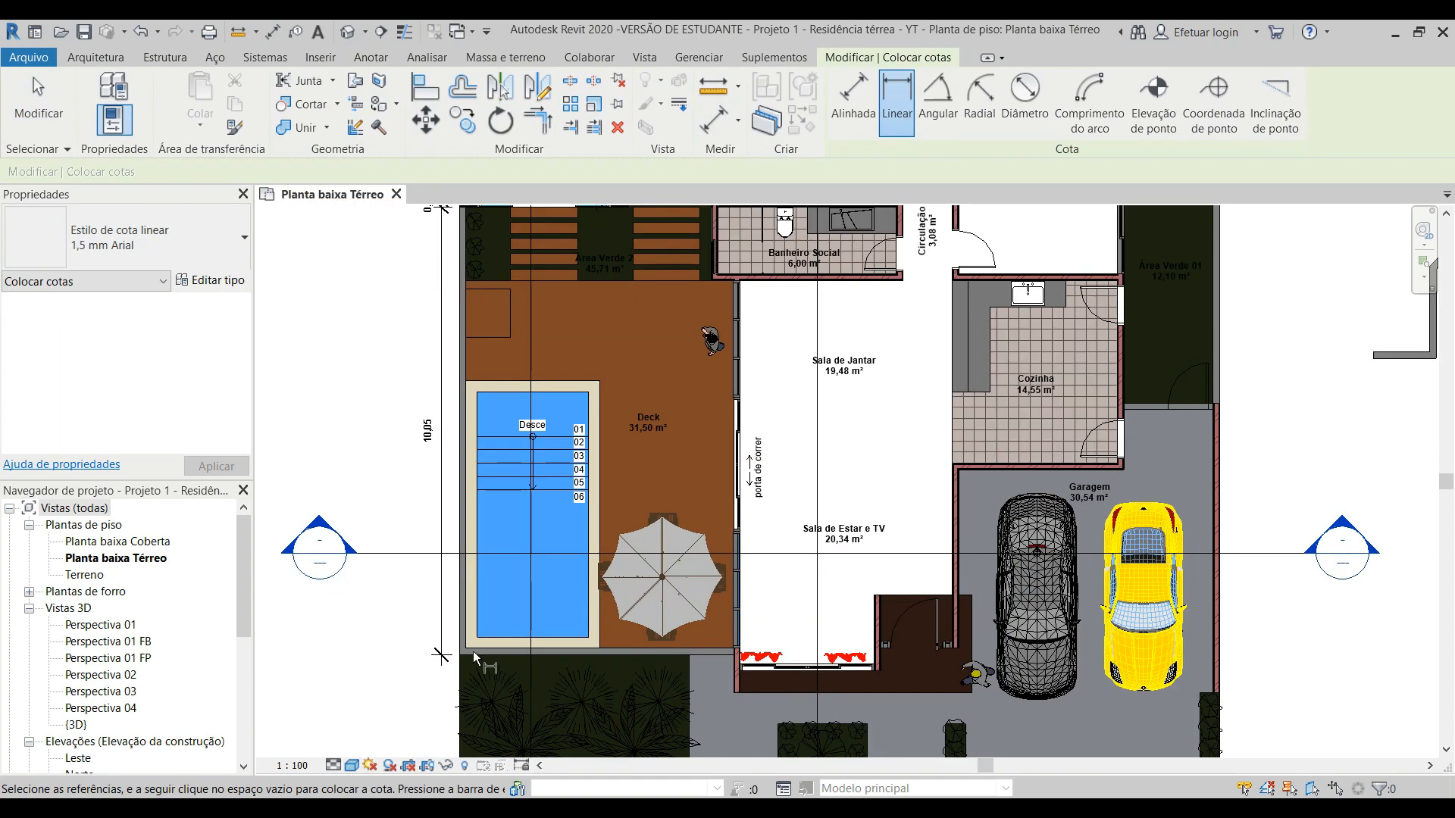
pyautogui.scroll(2, 464, 657)
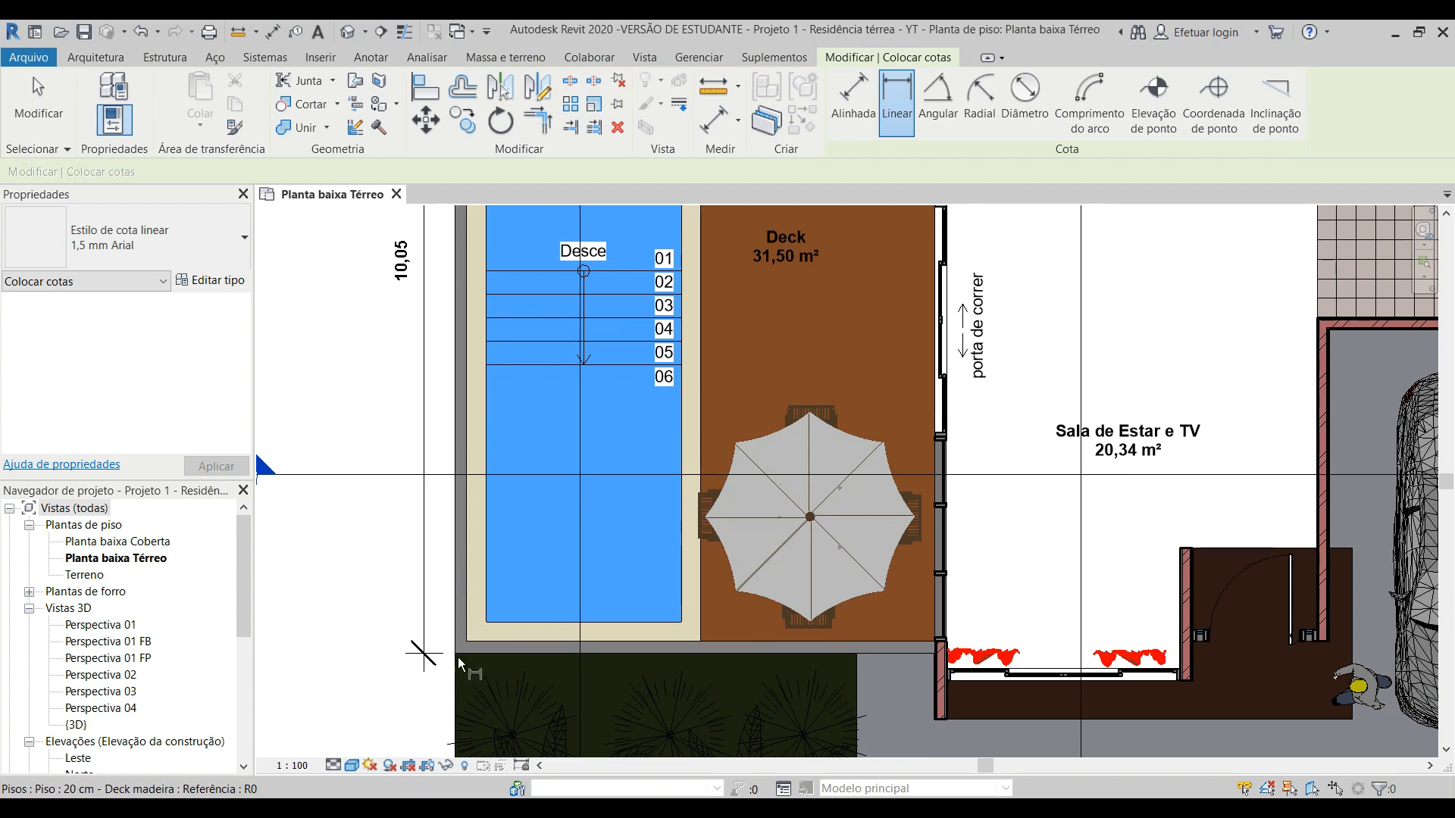
pyautogui.scroll(2, 452, 652)
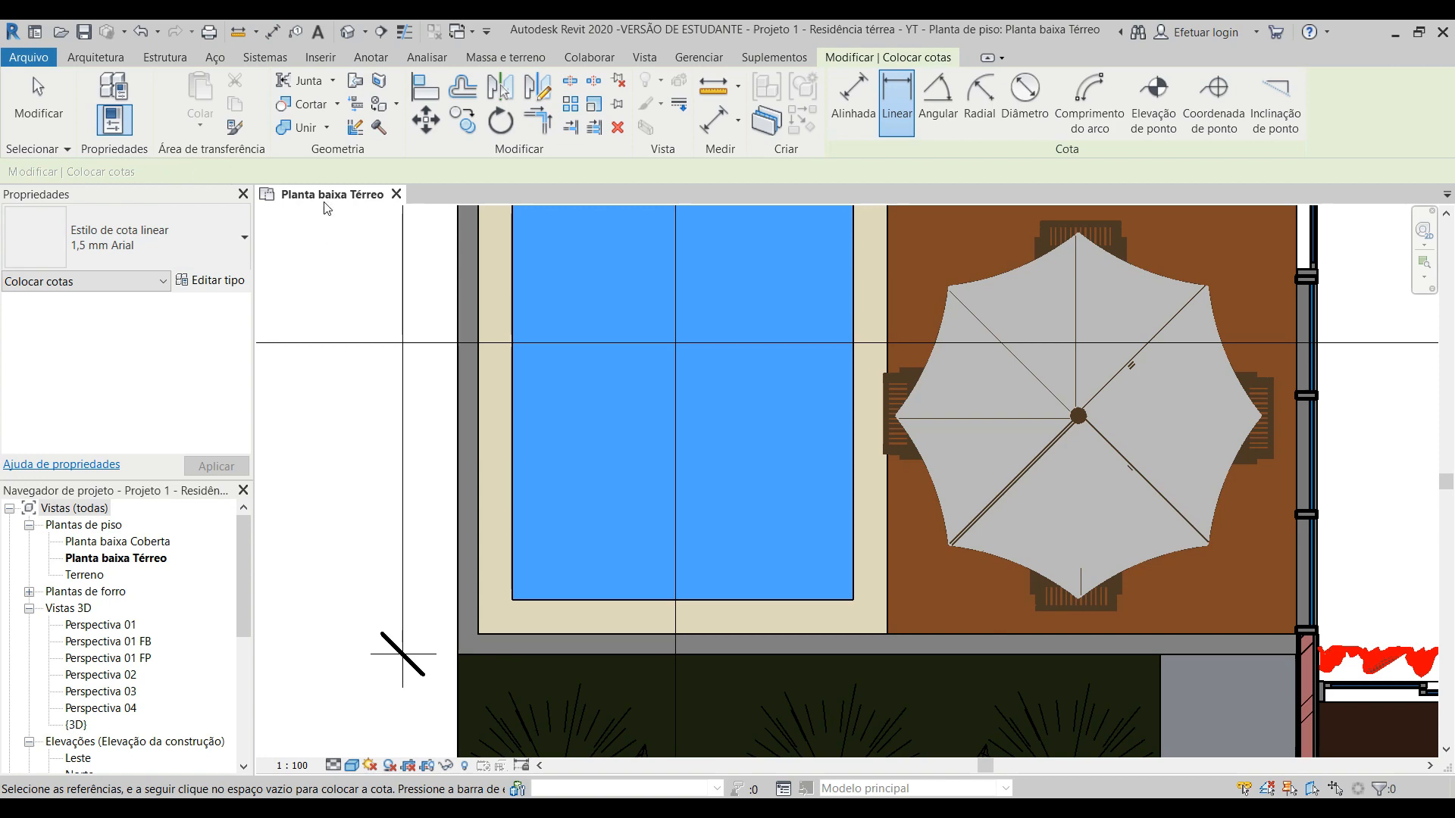
pyautogui.scroll(-2, 361, 401)
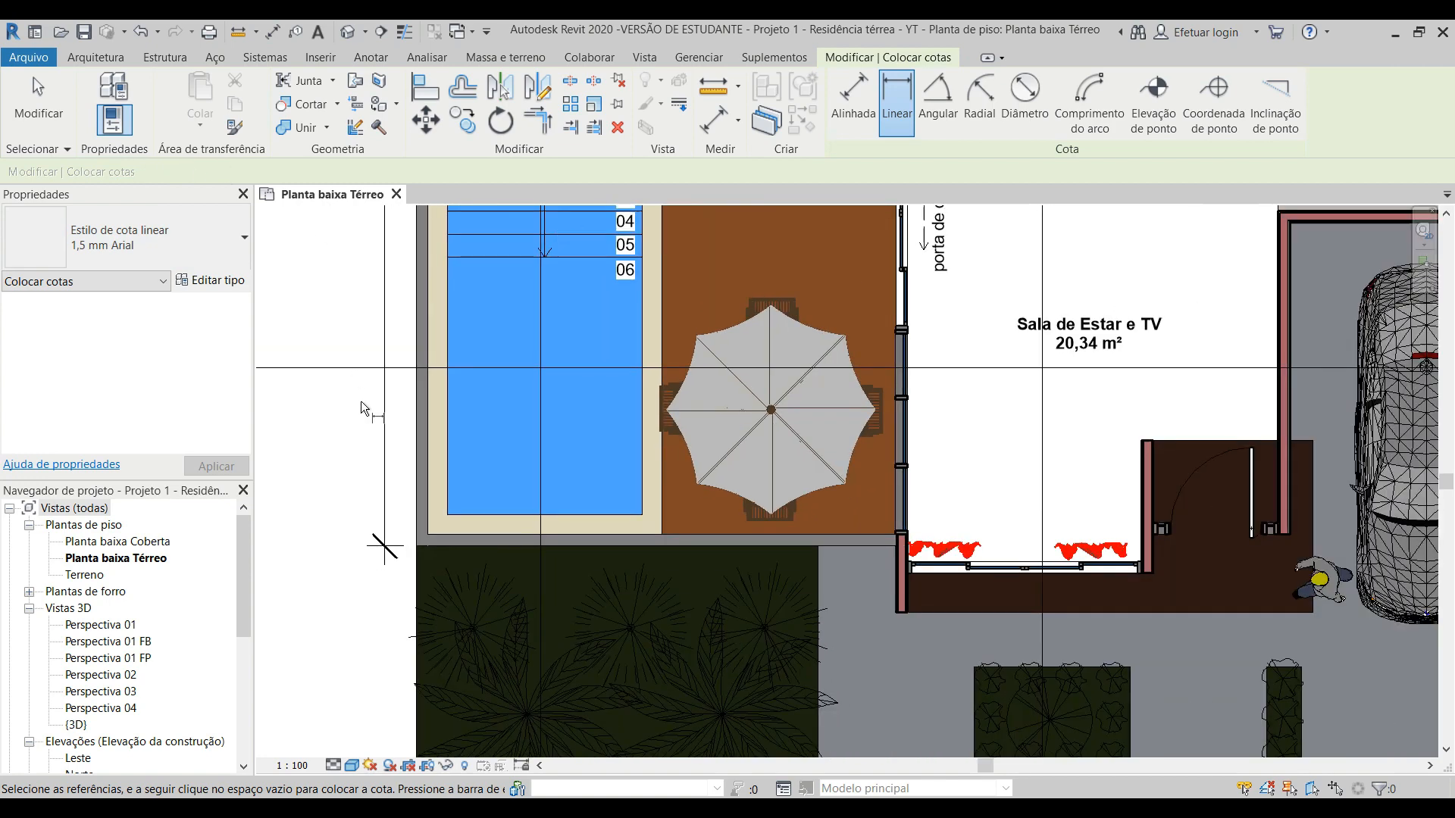
pyautogui.scroll(3, 403, 510)
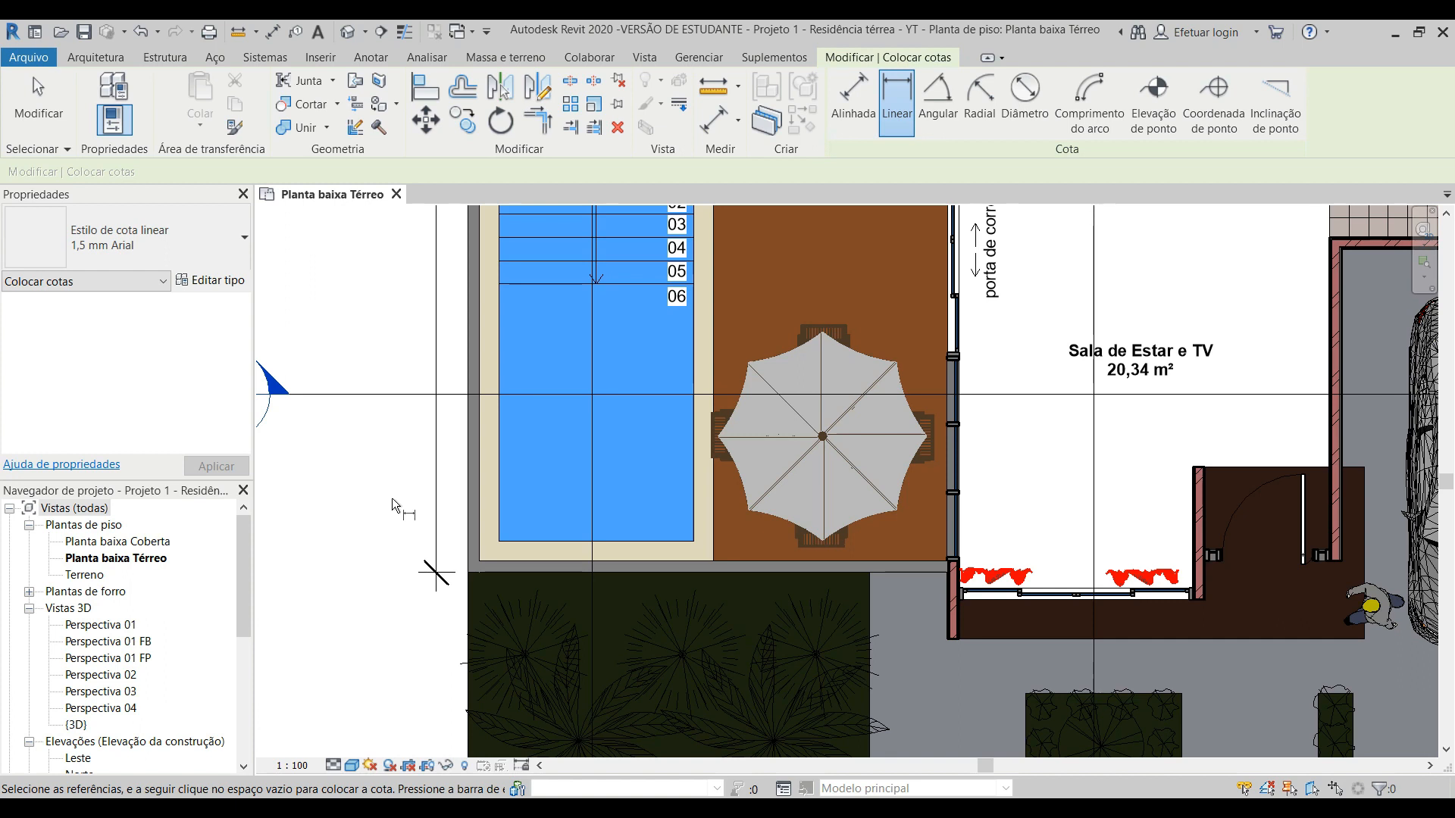
pyautogui.scroll(2, 448, 591)
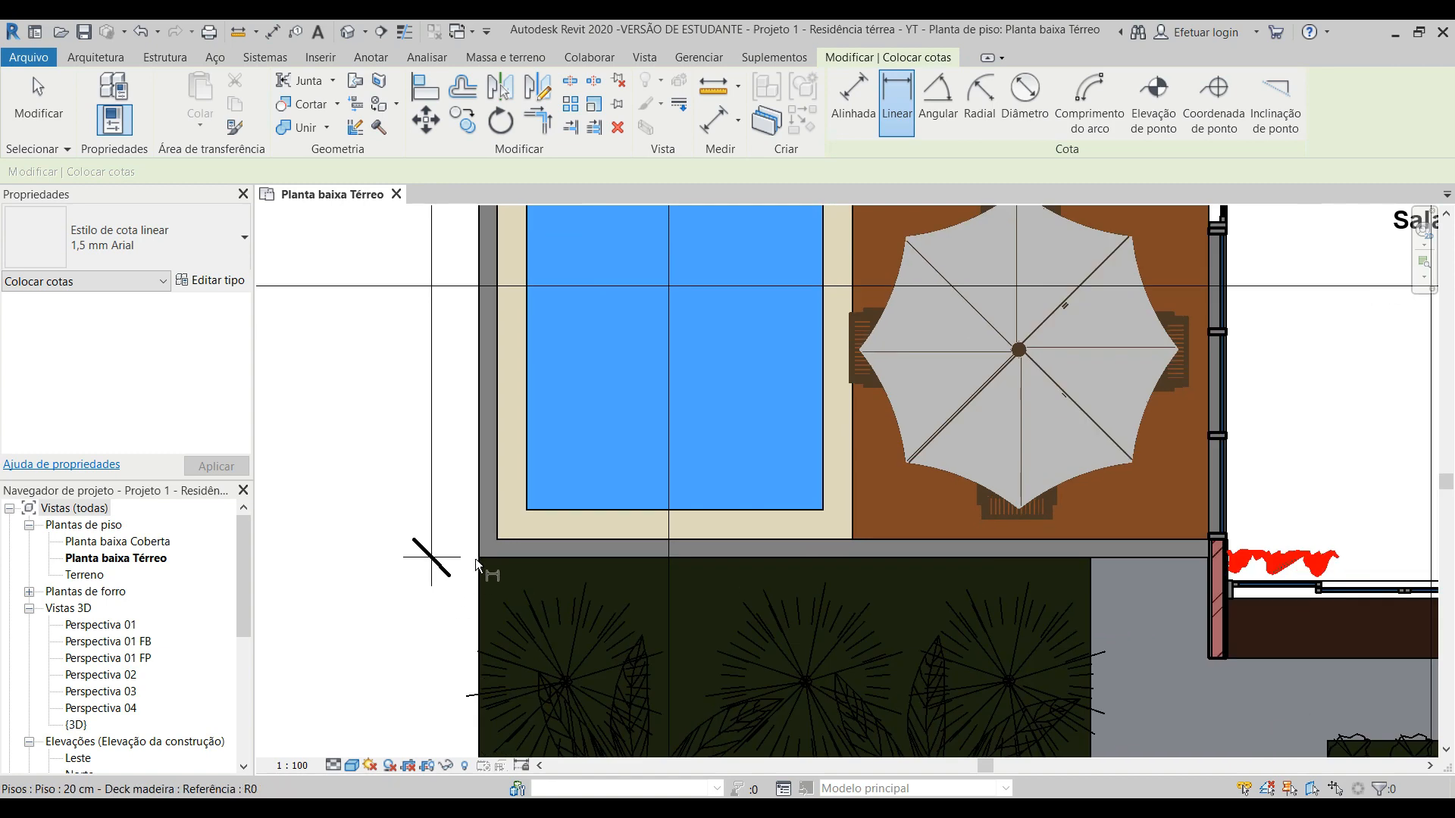
pyautogui.click(475, 561)
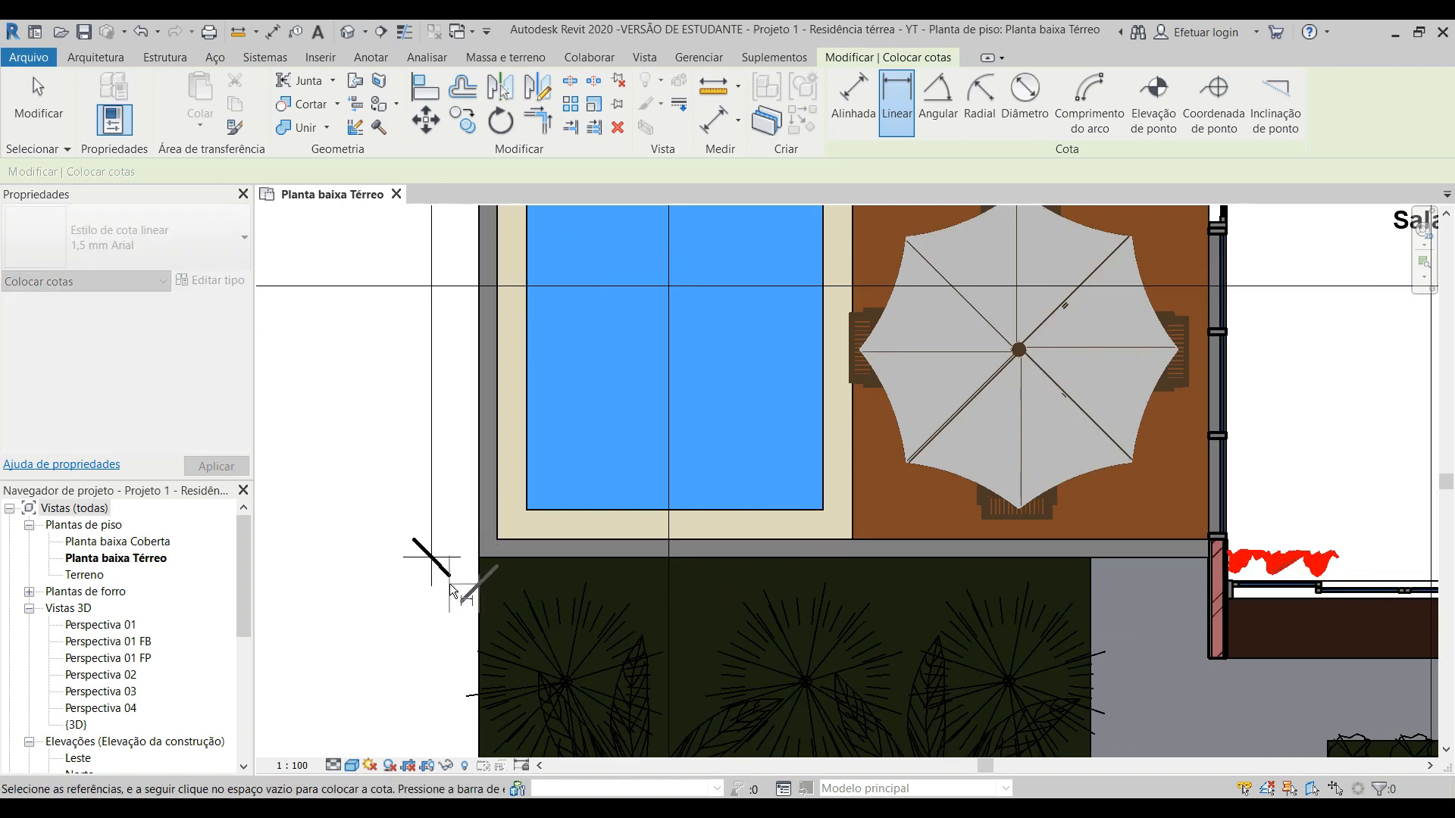
pyautogui.scroll(-1, 449, 584)
pyautogui.scroll(-2, 449, 584)
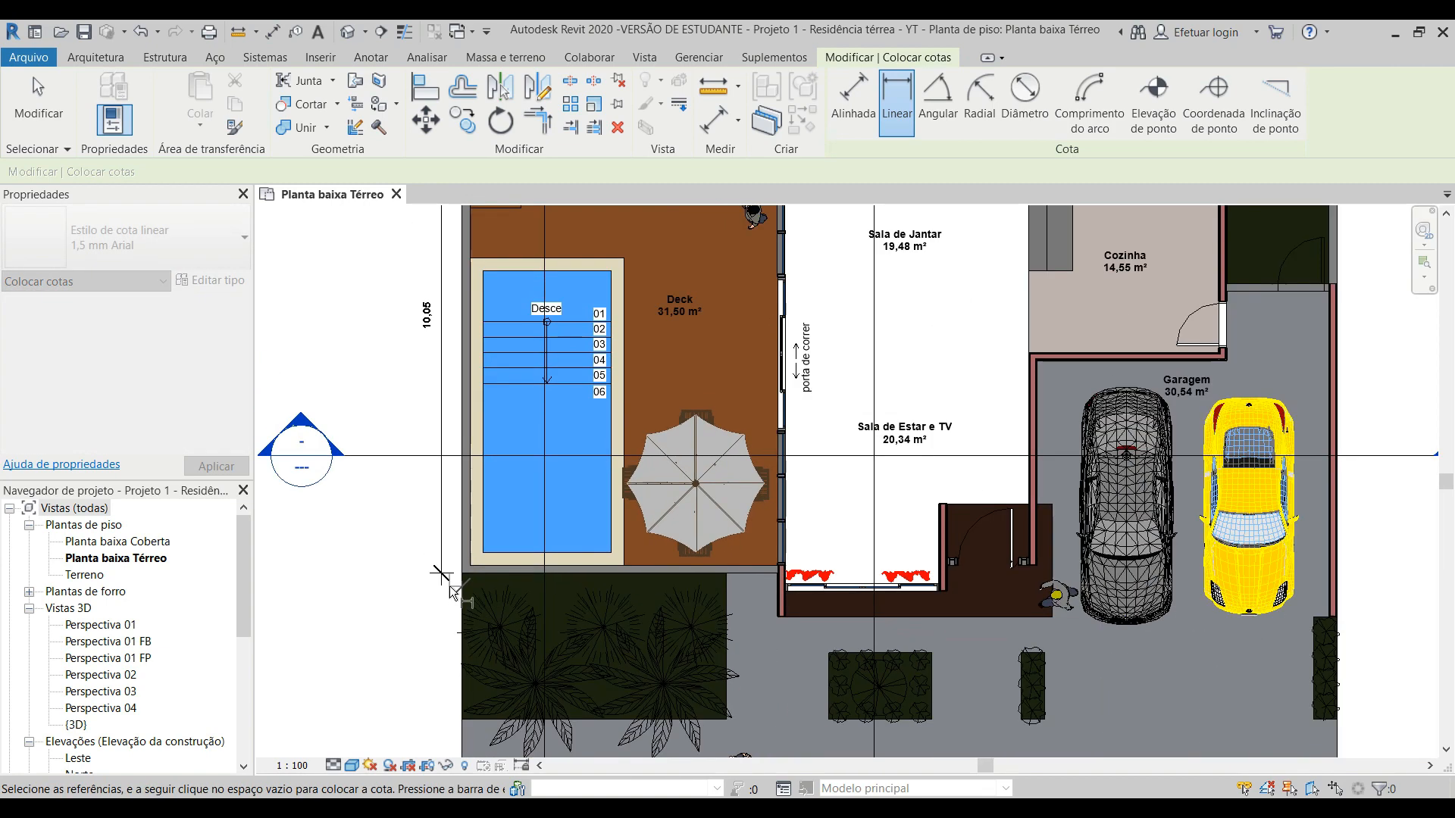
pyautogui.scroll(3, 685, 596)
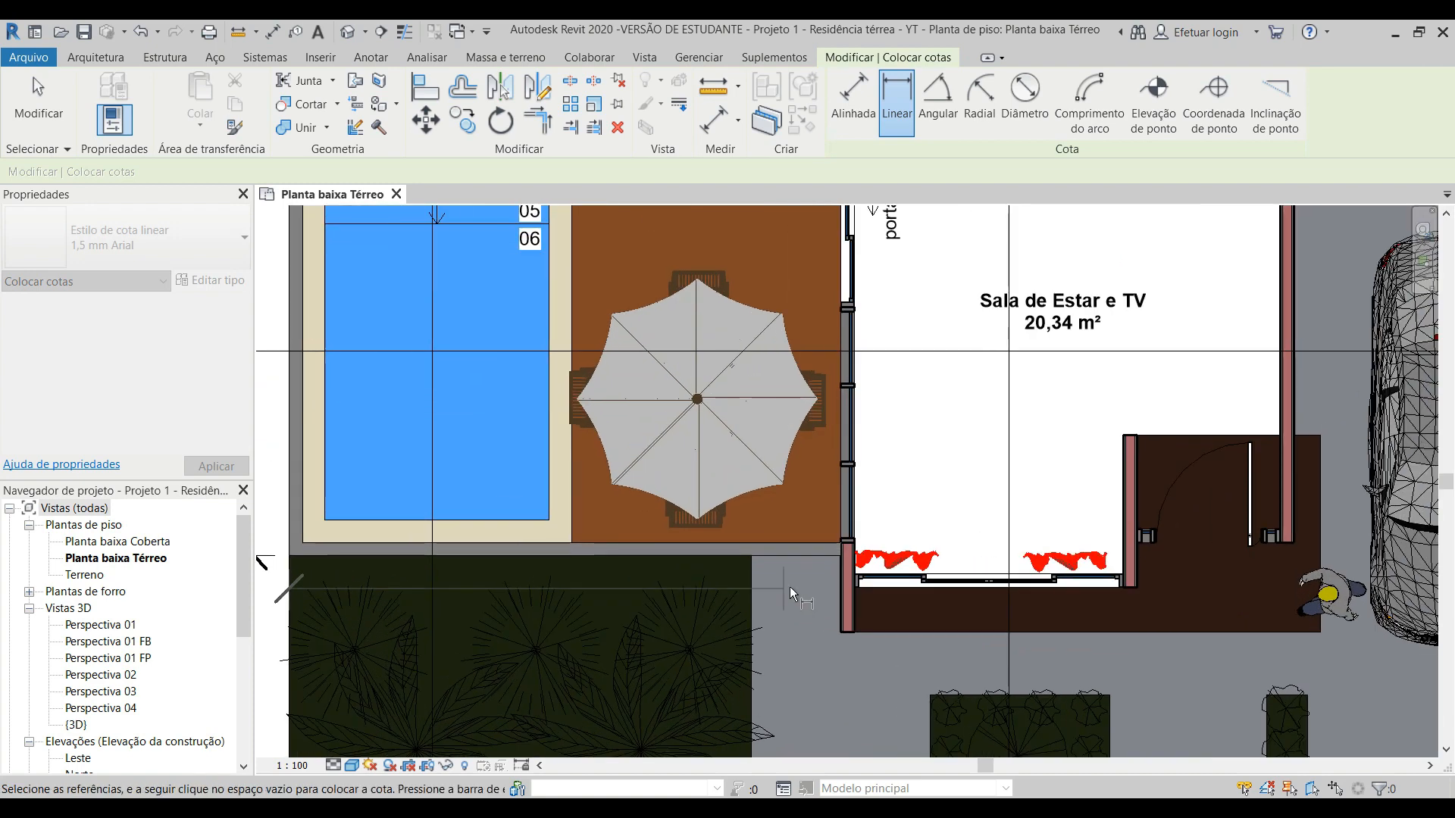
pyautogui.click(838, 559)
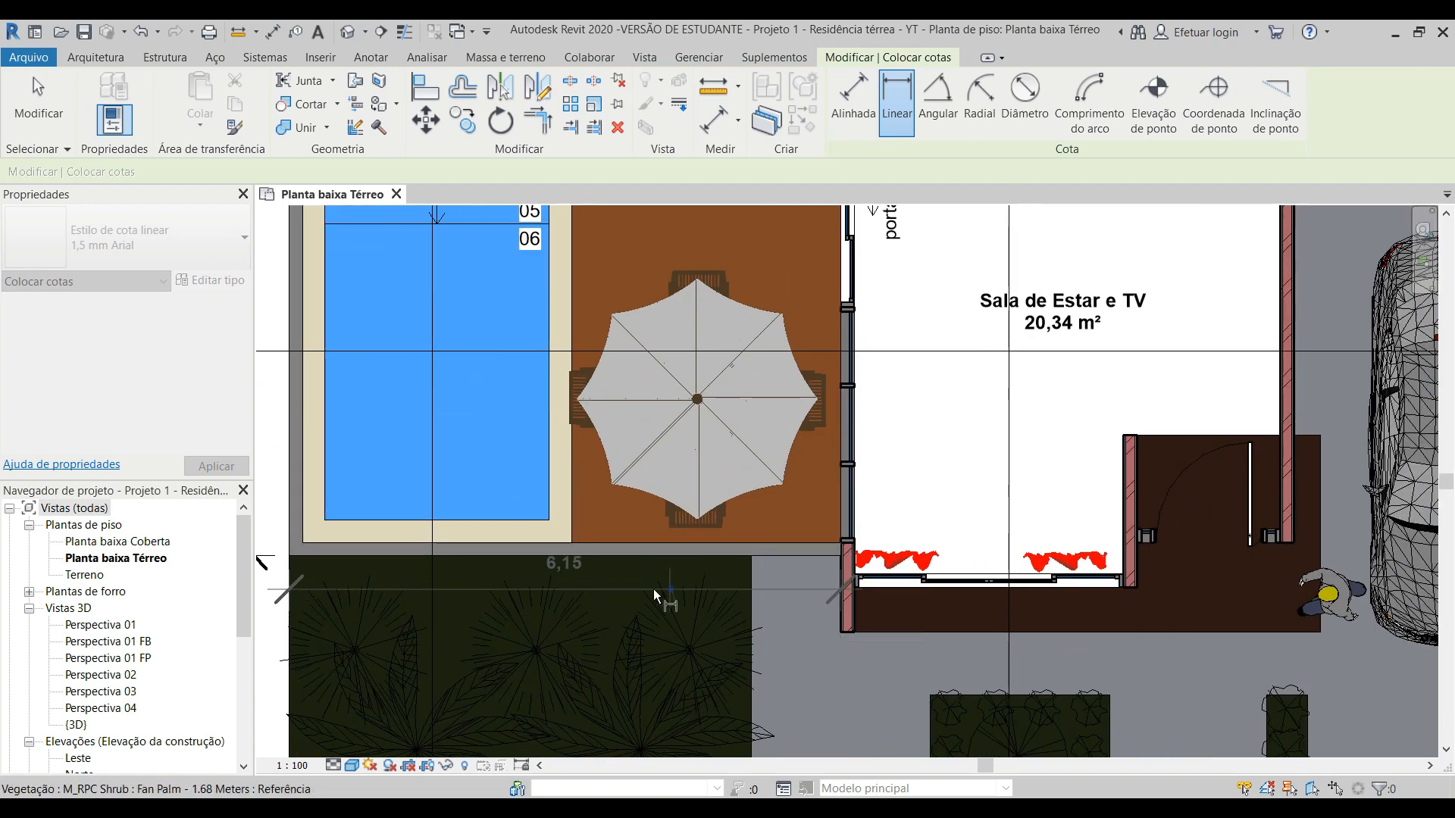
pyautogui.scroll(-2, 529, 586)
pyautogui.scroll(1, 400, 586)
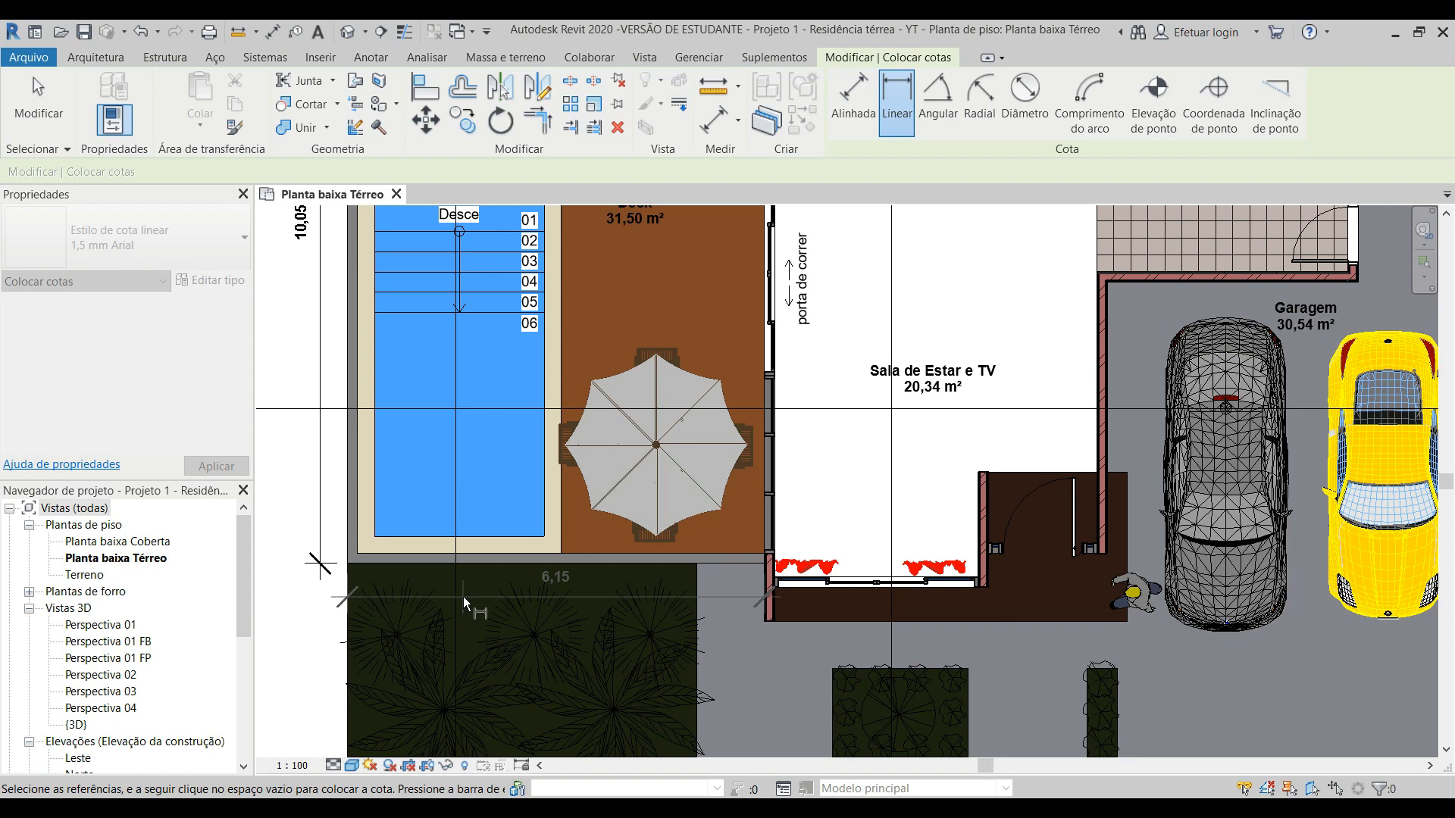
pyautogui.scroll(3, 462, 597)
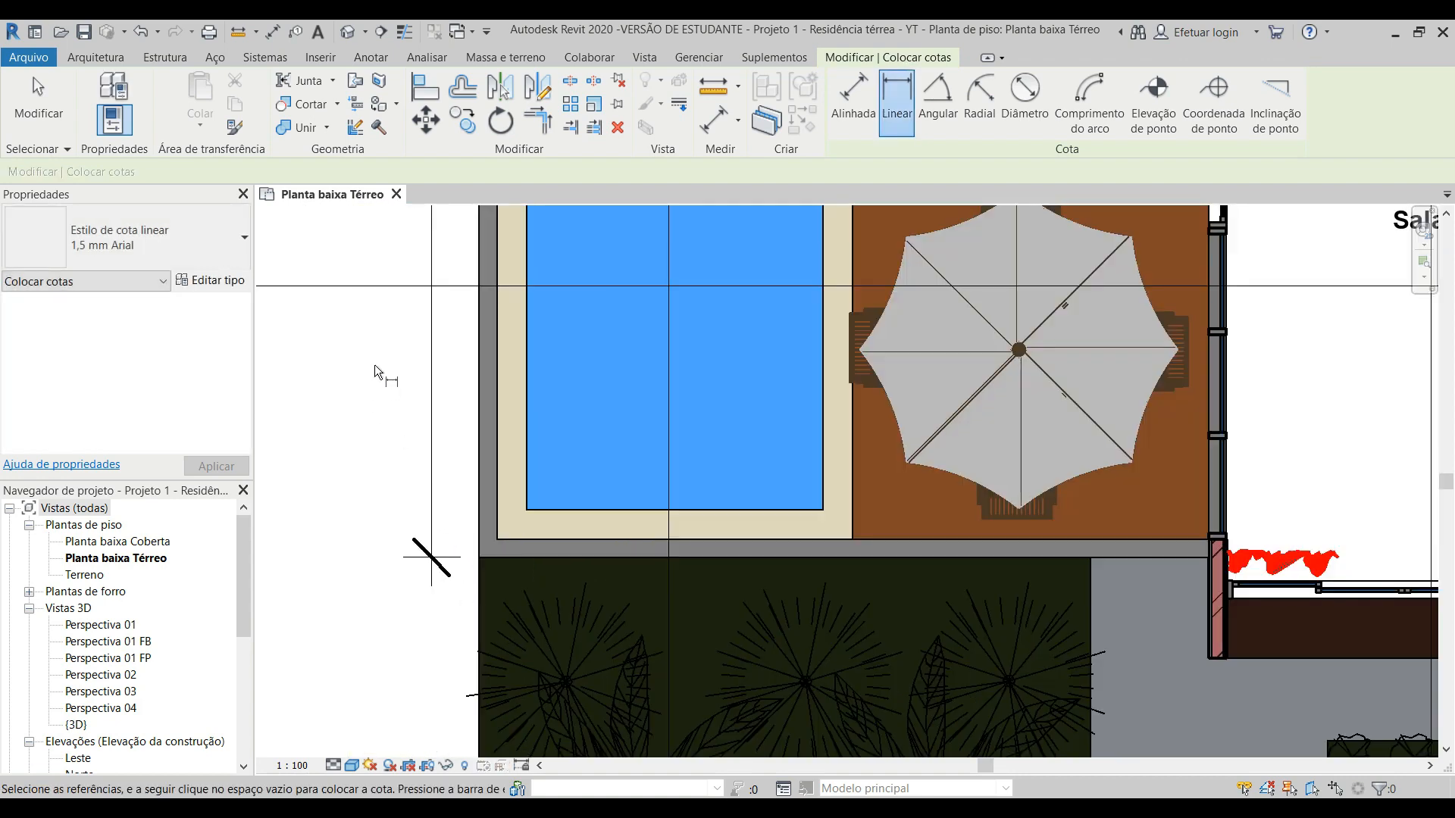
pyautogui.press('Escape')
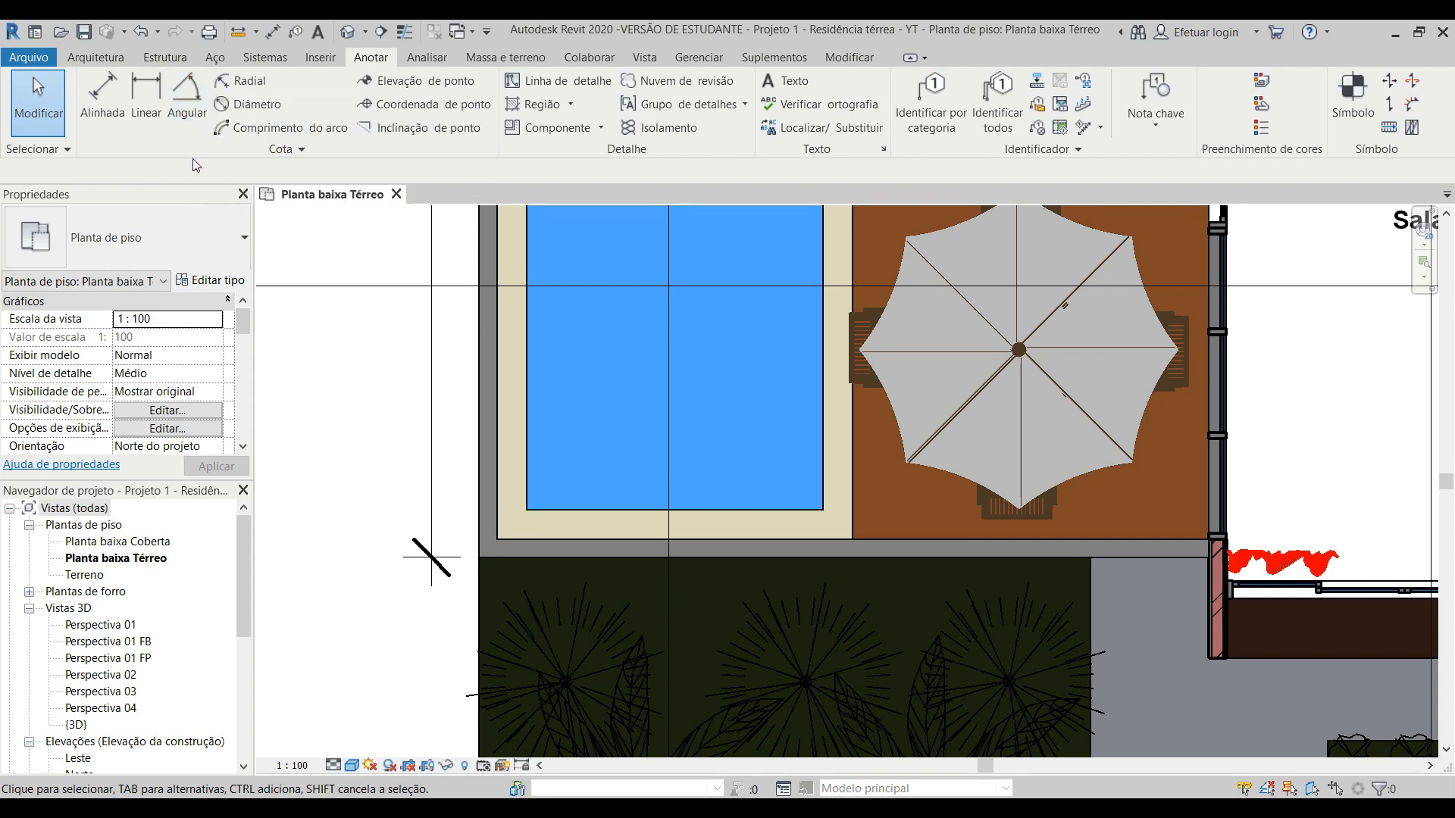
# Step: Place an angular dimension between the inner faces of the two walls meeting at the pool corner, using the Faces da parede option
pyautogui.click(190, 110)
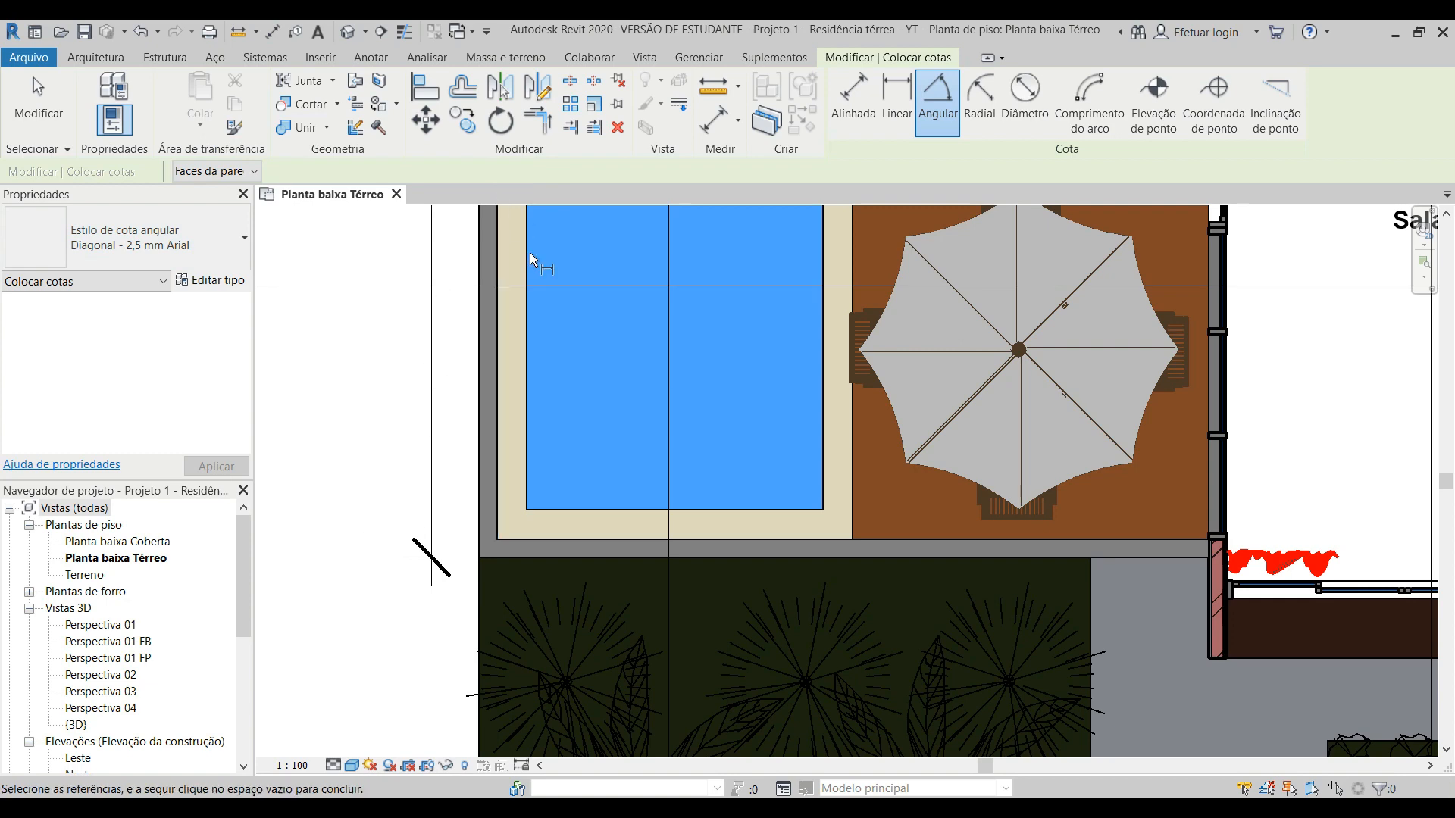
pyautogui.click(226, 173)
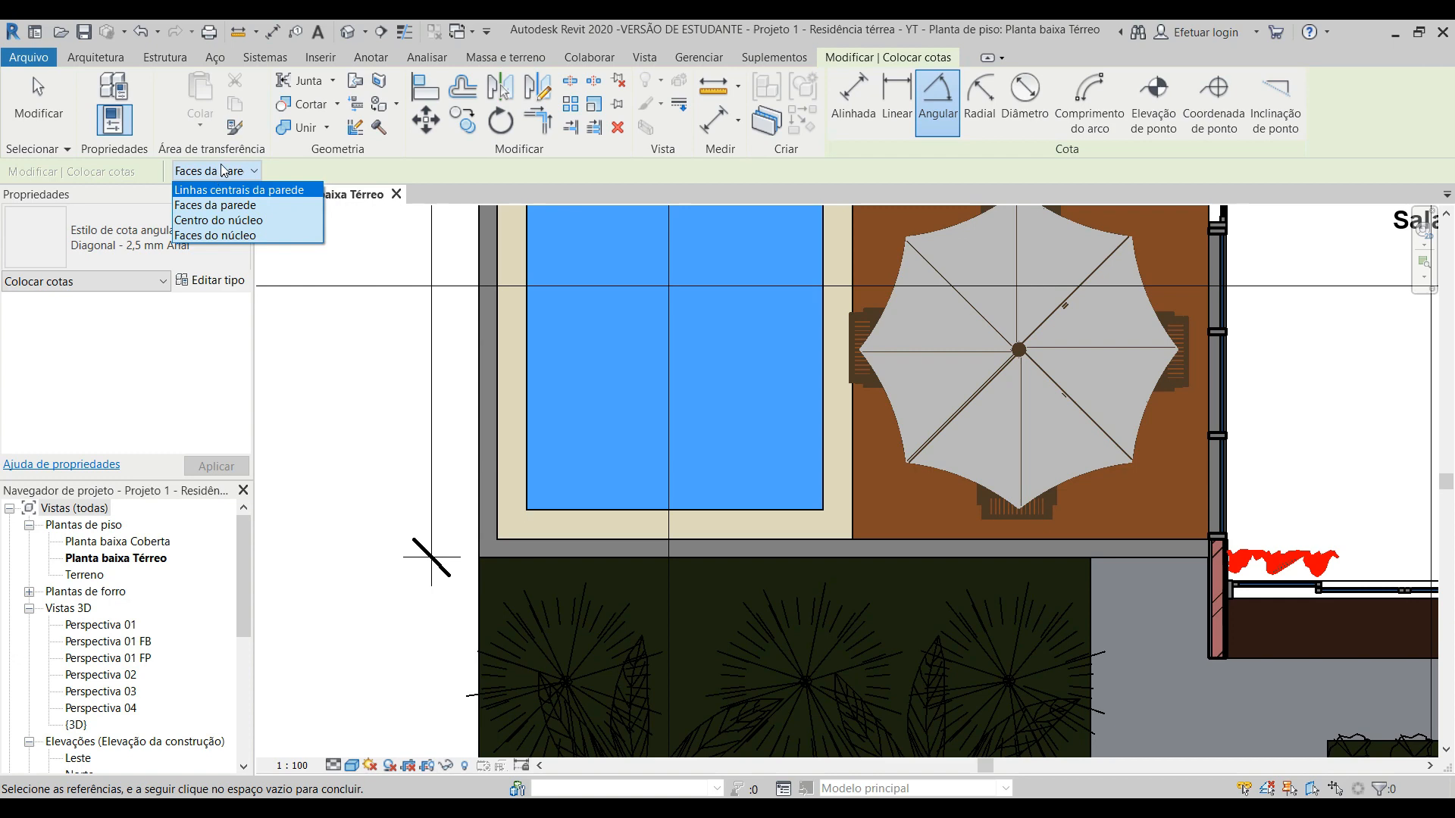
pyautogui.click(237, 210)
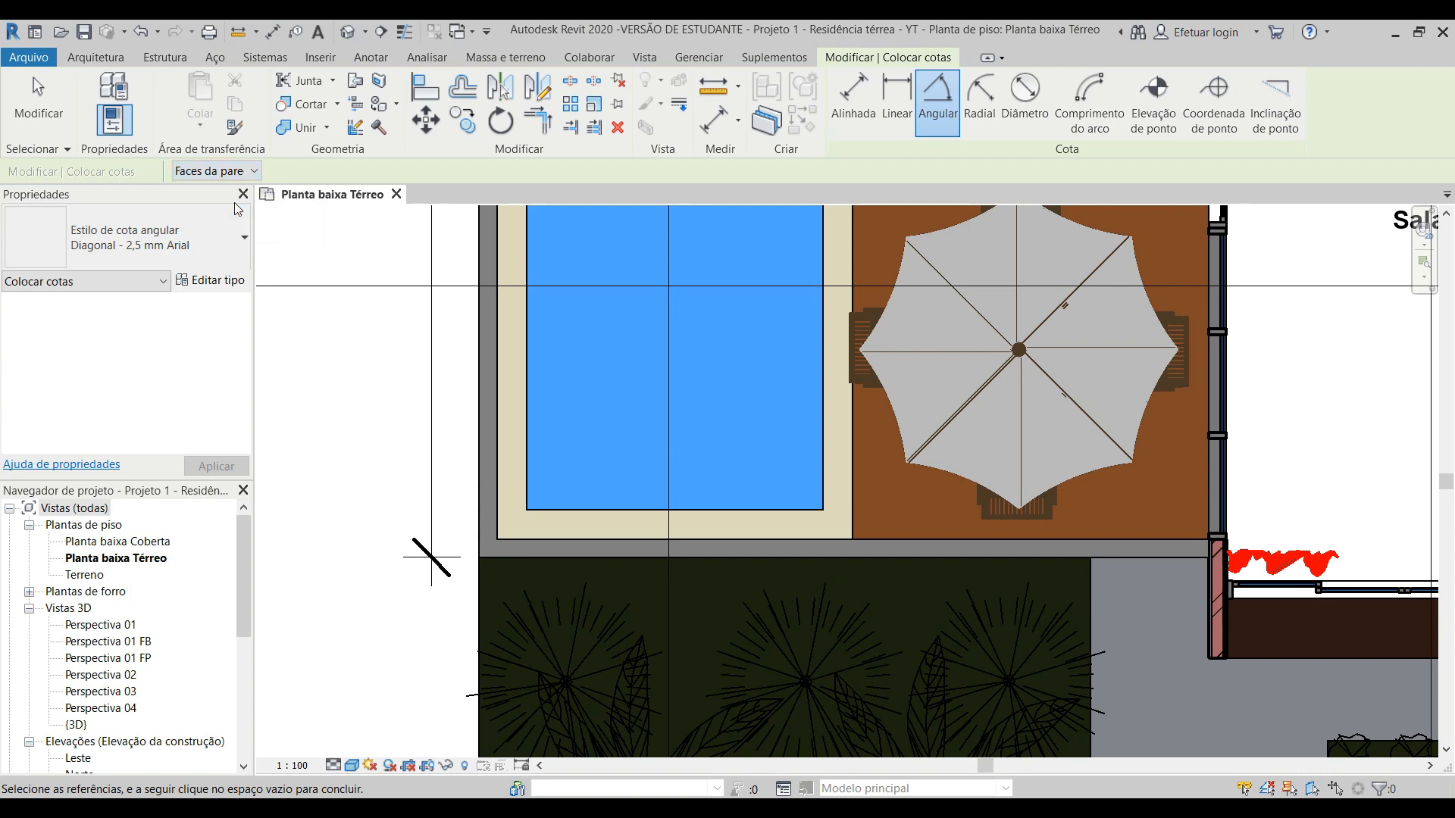
pyautogui.click(575, 538)
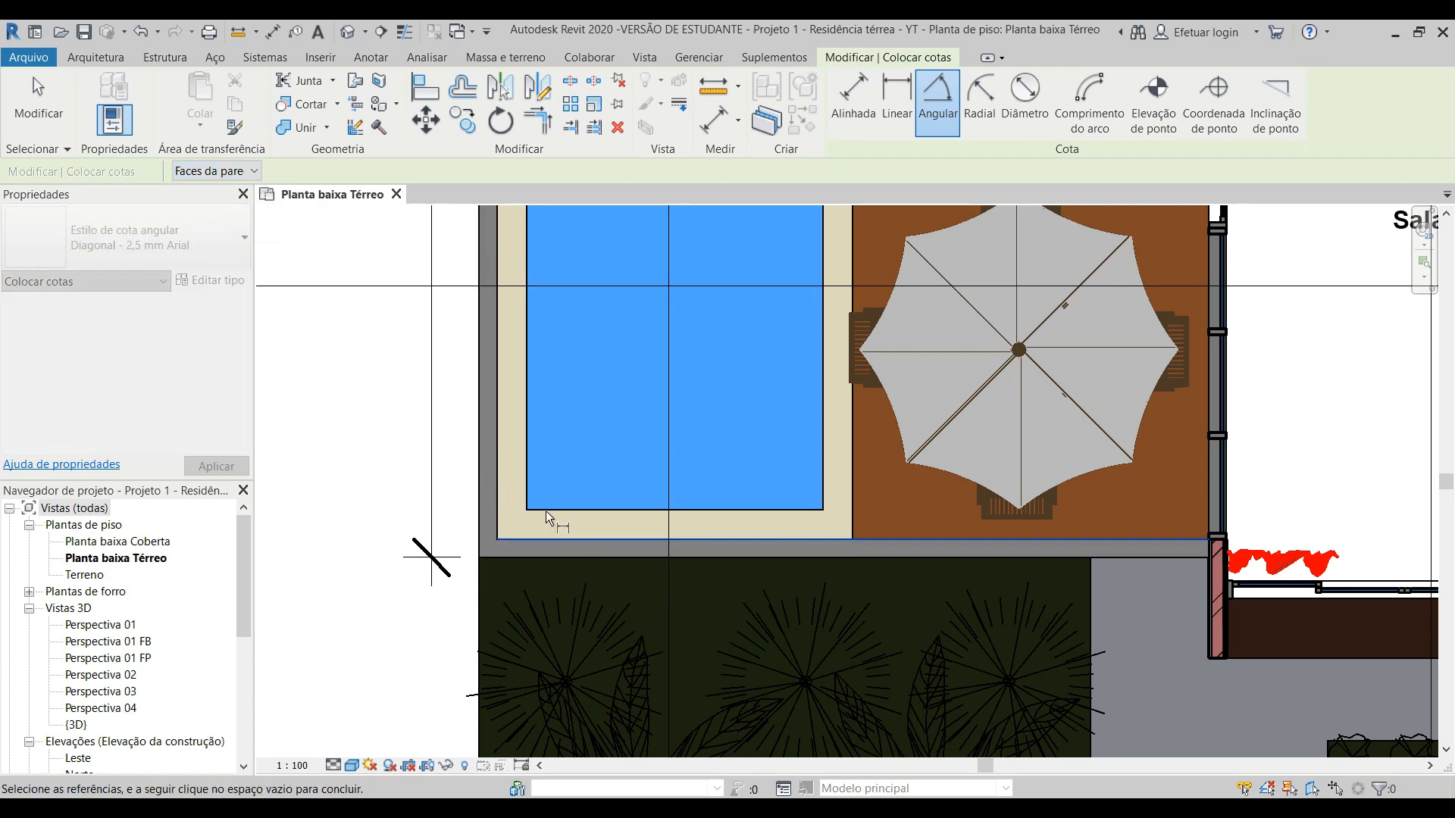
pyautogui.click(492, 439)
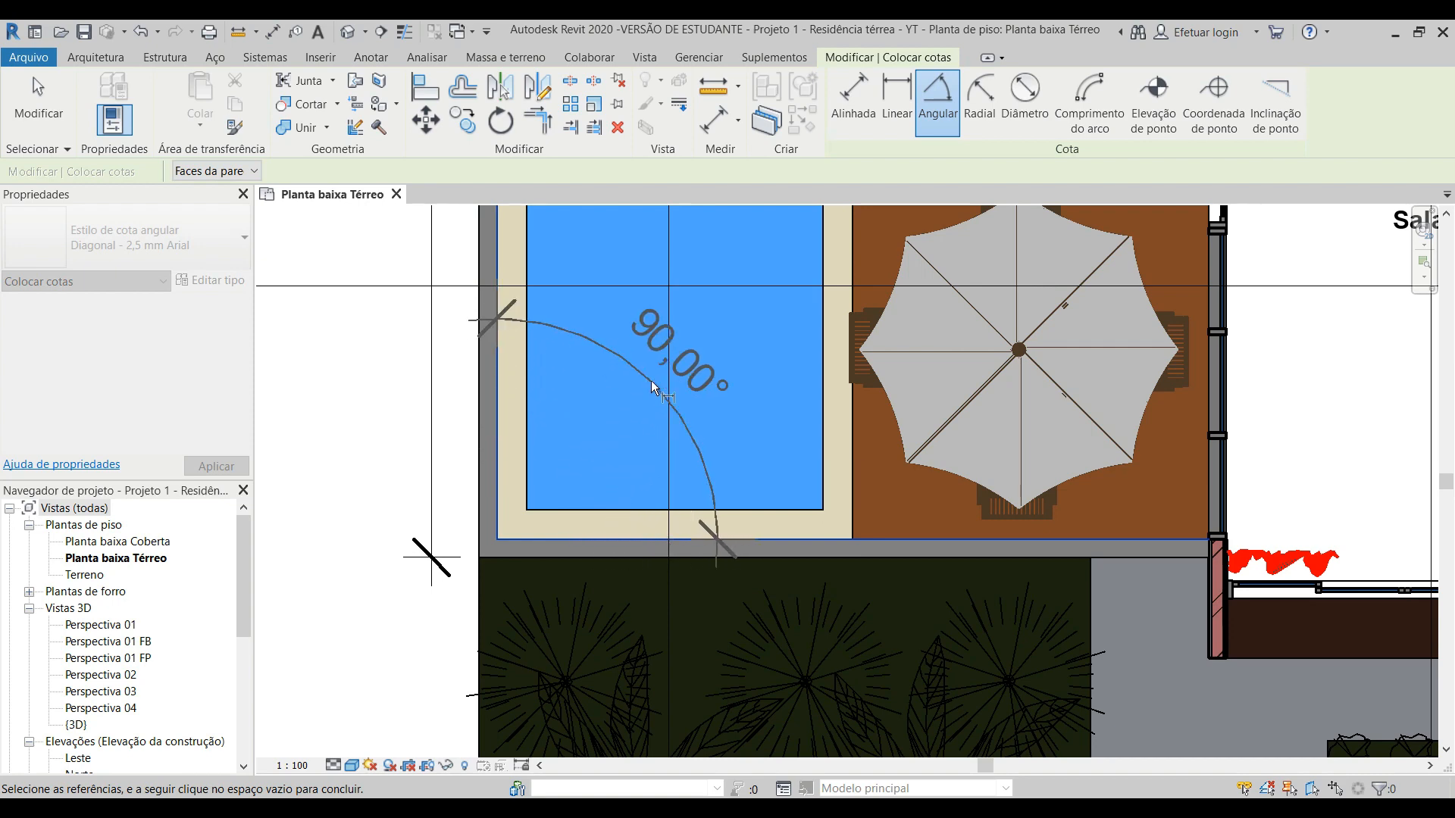
pyautogui.click(564, 446)
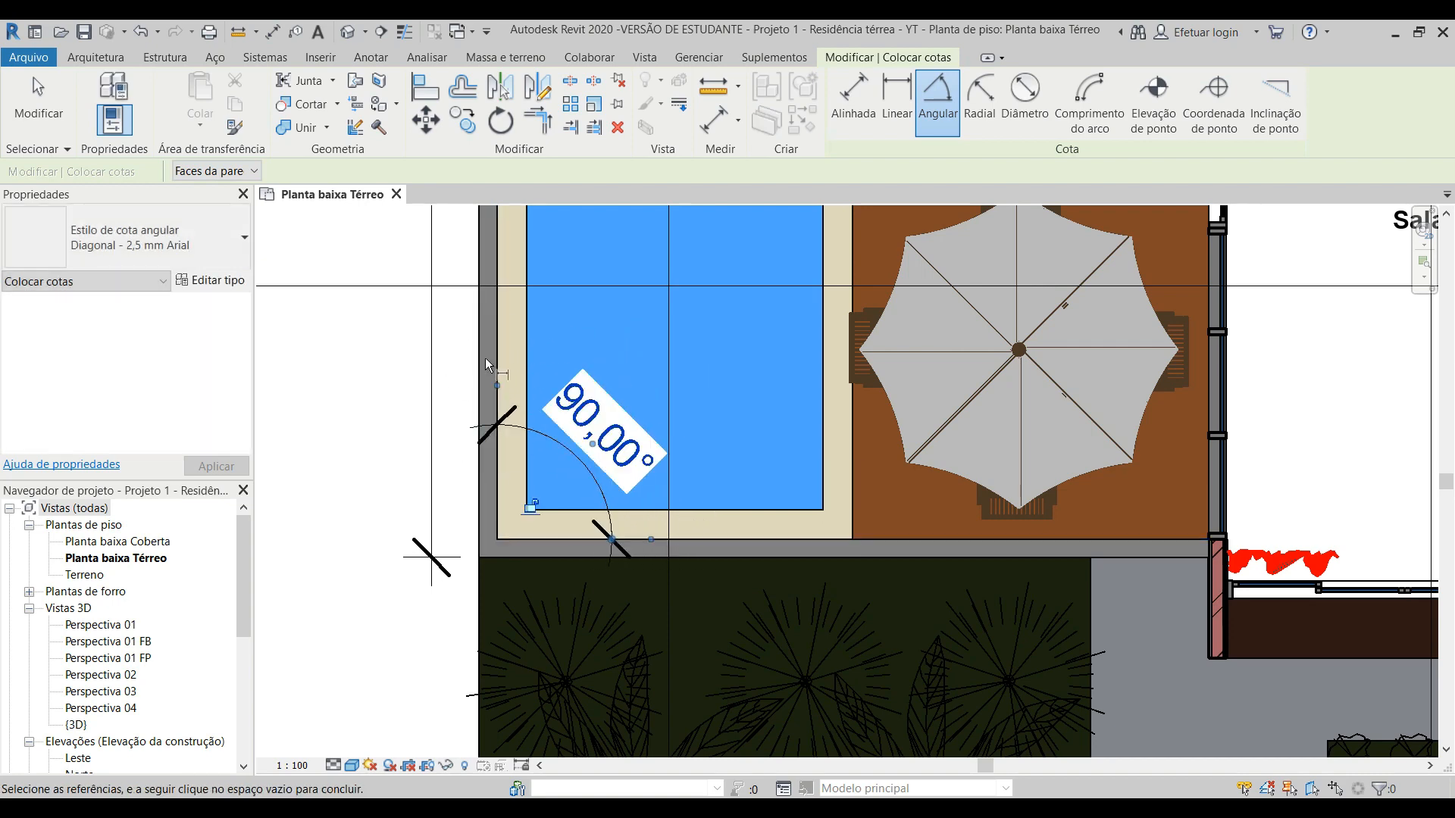
pyautogui.press('Escape')
pyautogui.press('Escape')
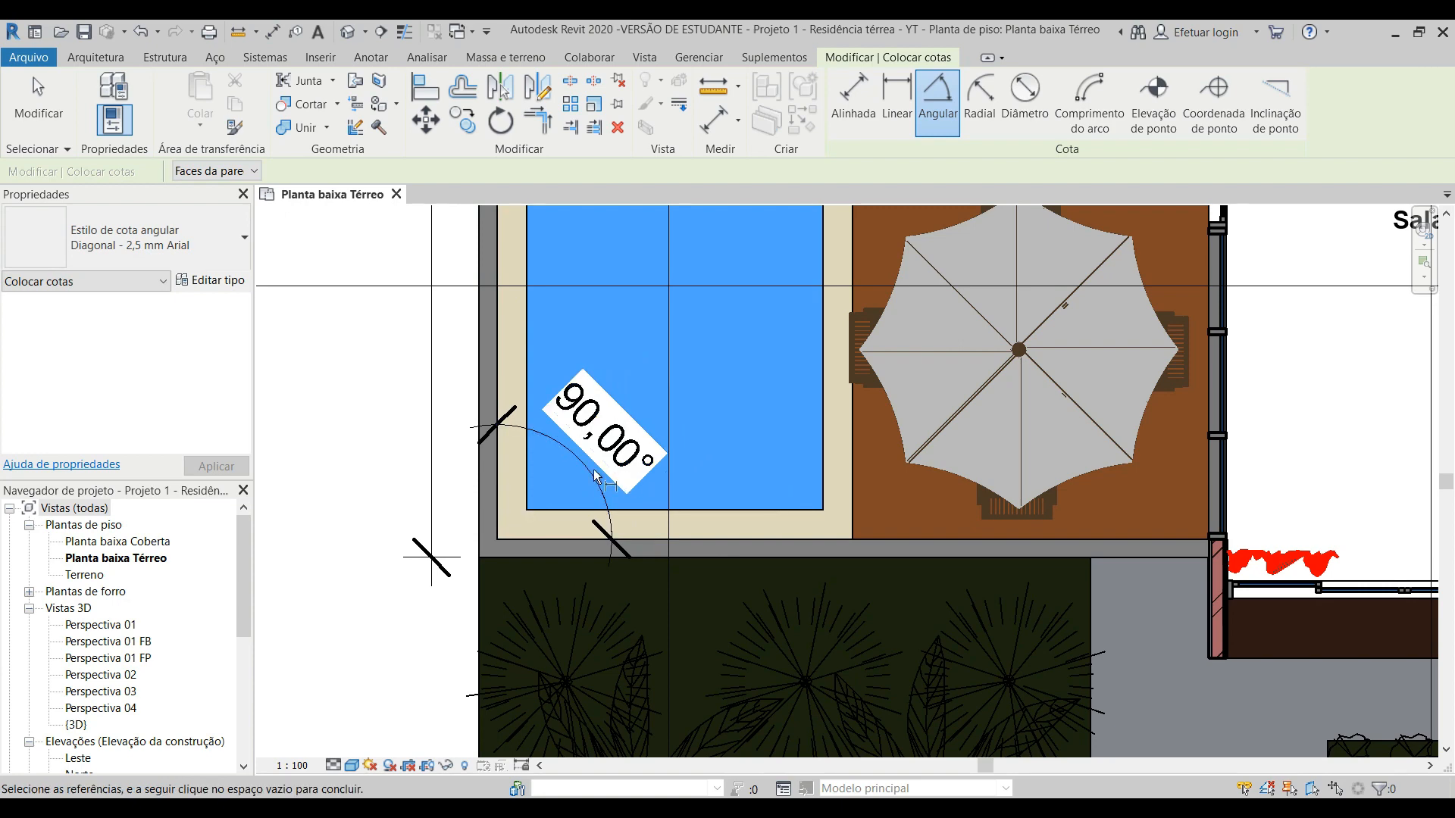
# Step: Delete the angular dimension at the pool corner
pyautogui.scroll(3, 518, 429)
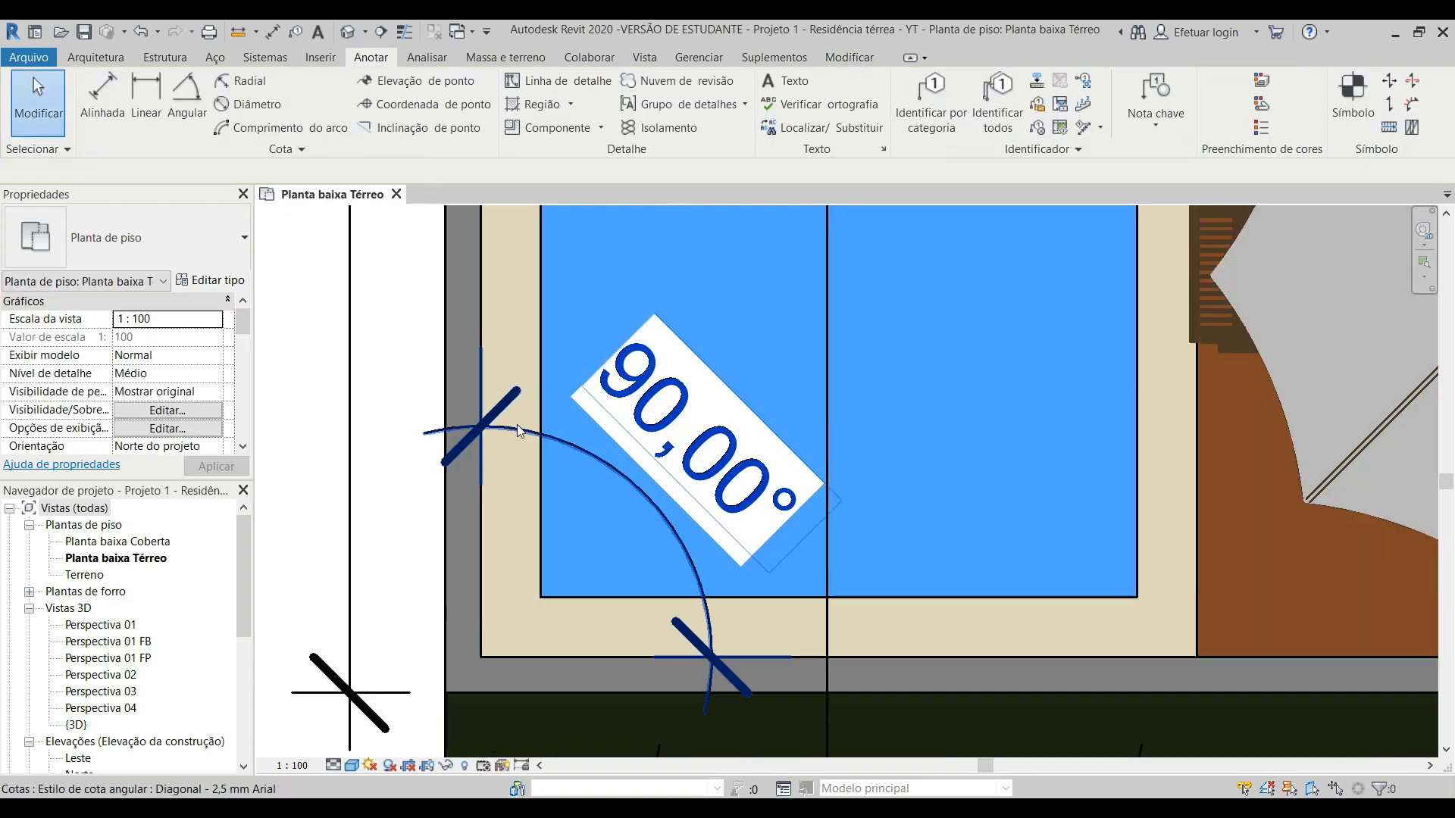
pyautogui.click(517, 429)
pyautogui.press('Escape')
pyautogui.scroll(-10, 518, 429)
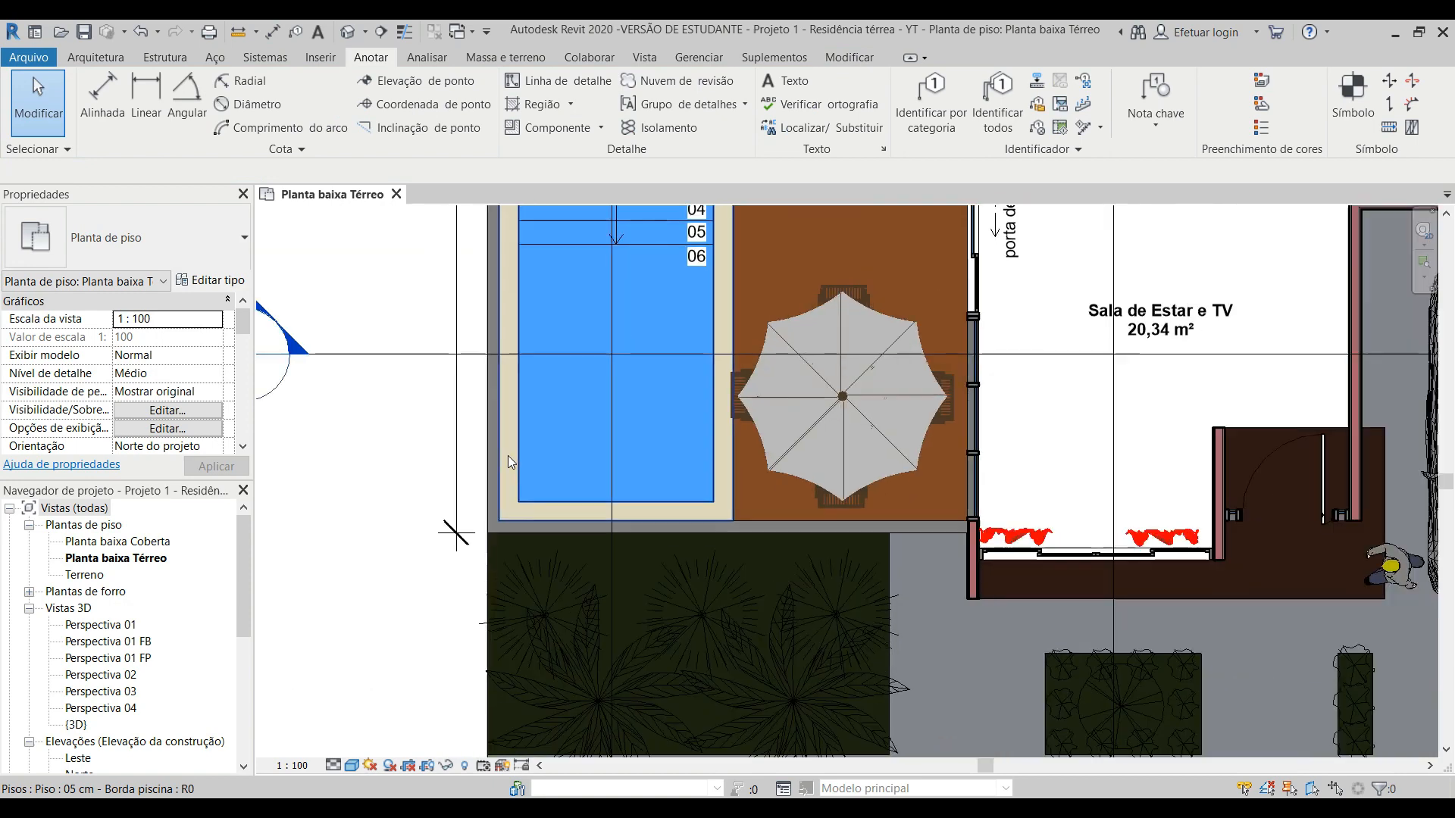
# Step: Place an angular dimension between the inner faces of the gabled sample's left vertical wall and adjoining sloped wall, using Faces da parede
pyautogui.scroll(5, 1004, 330)
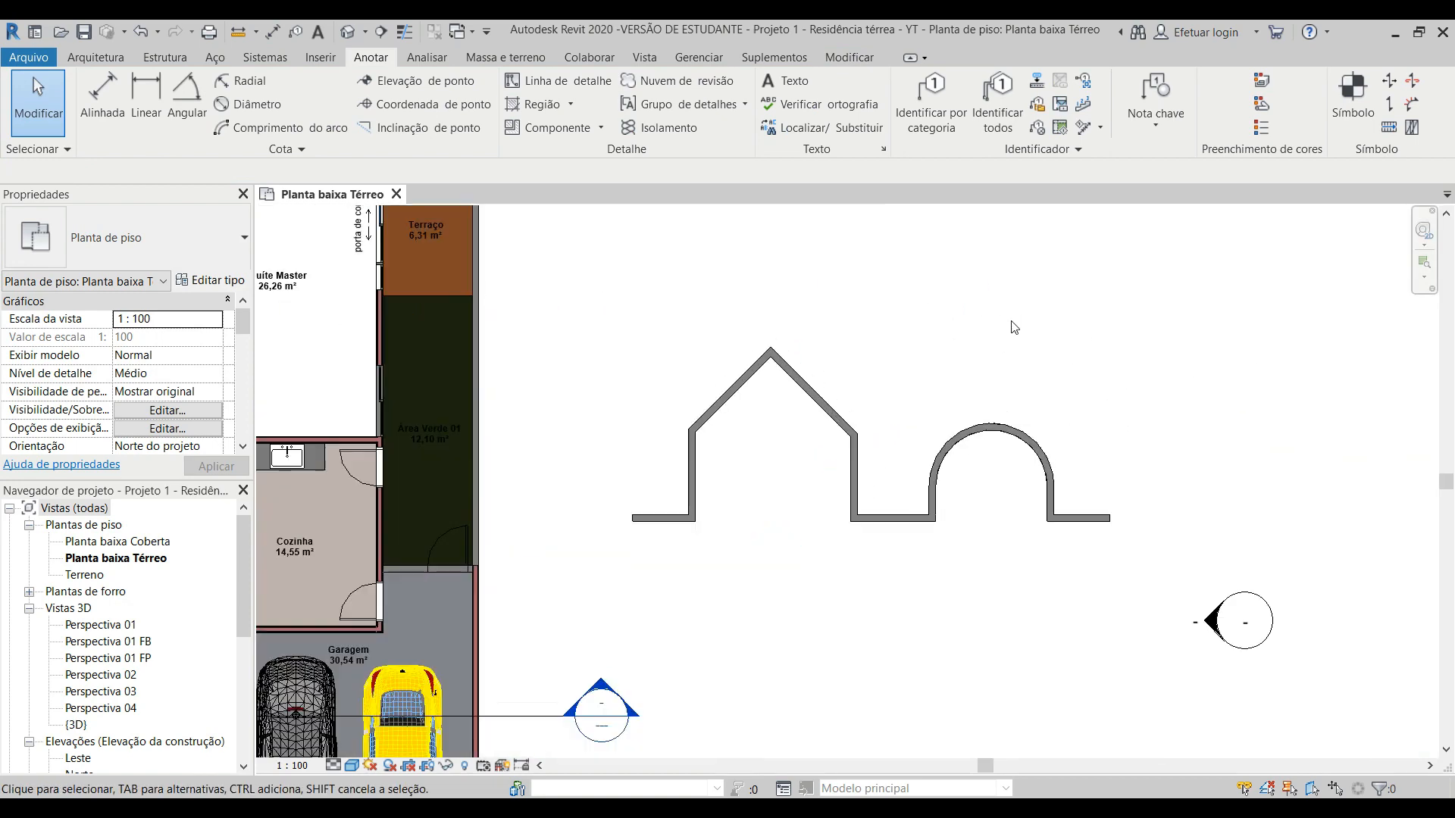
pyautogui.moveTo(994, 349); pyautogui.dragTo(867, 390, button='middle')
pyautogui.scroll(2, 614, 546)
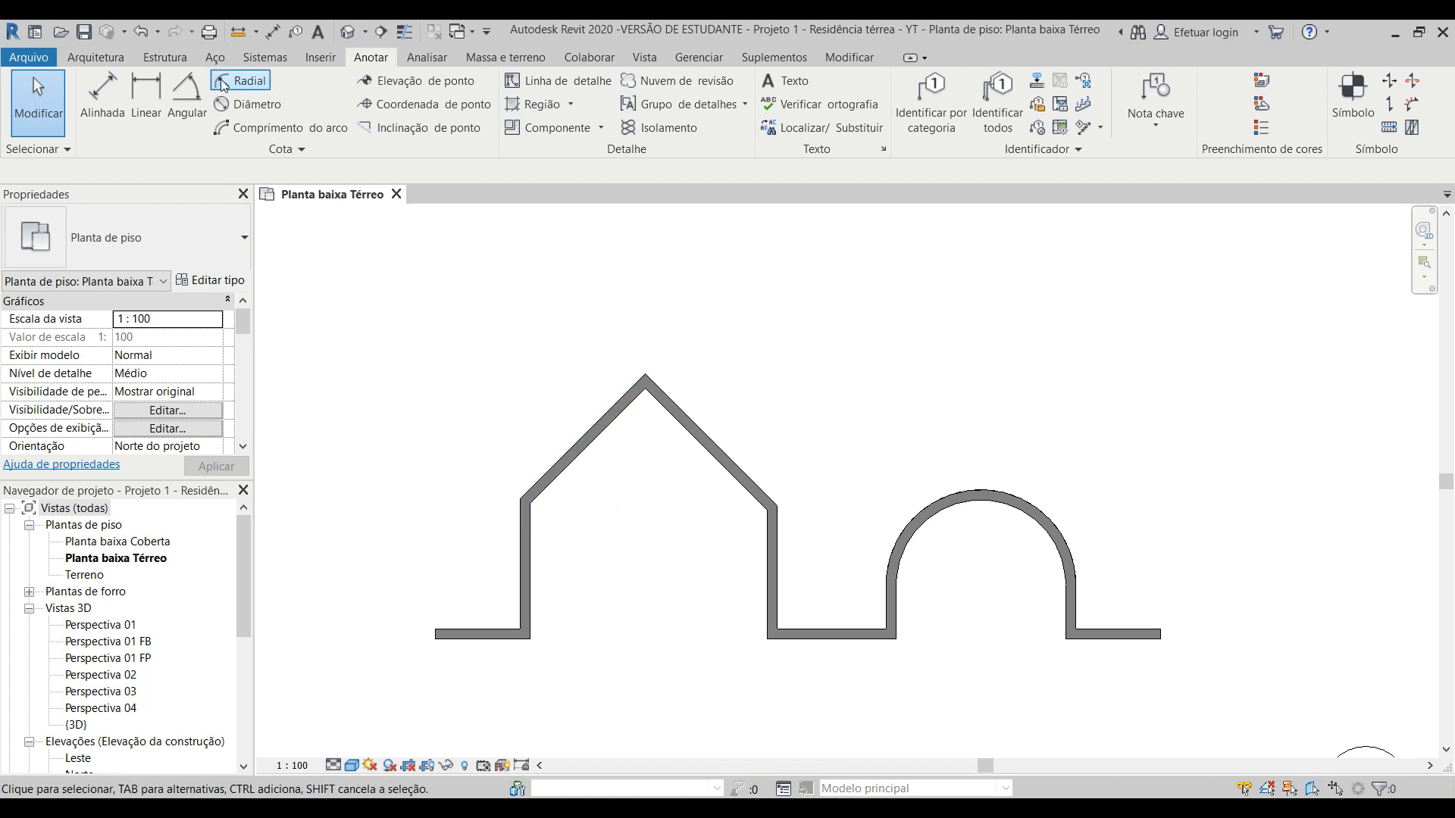
pyautogui.click(184, 98)
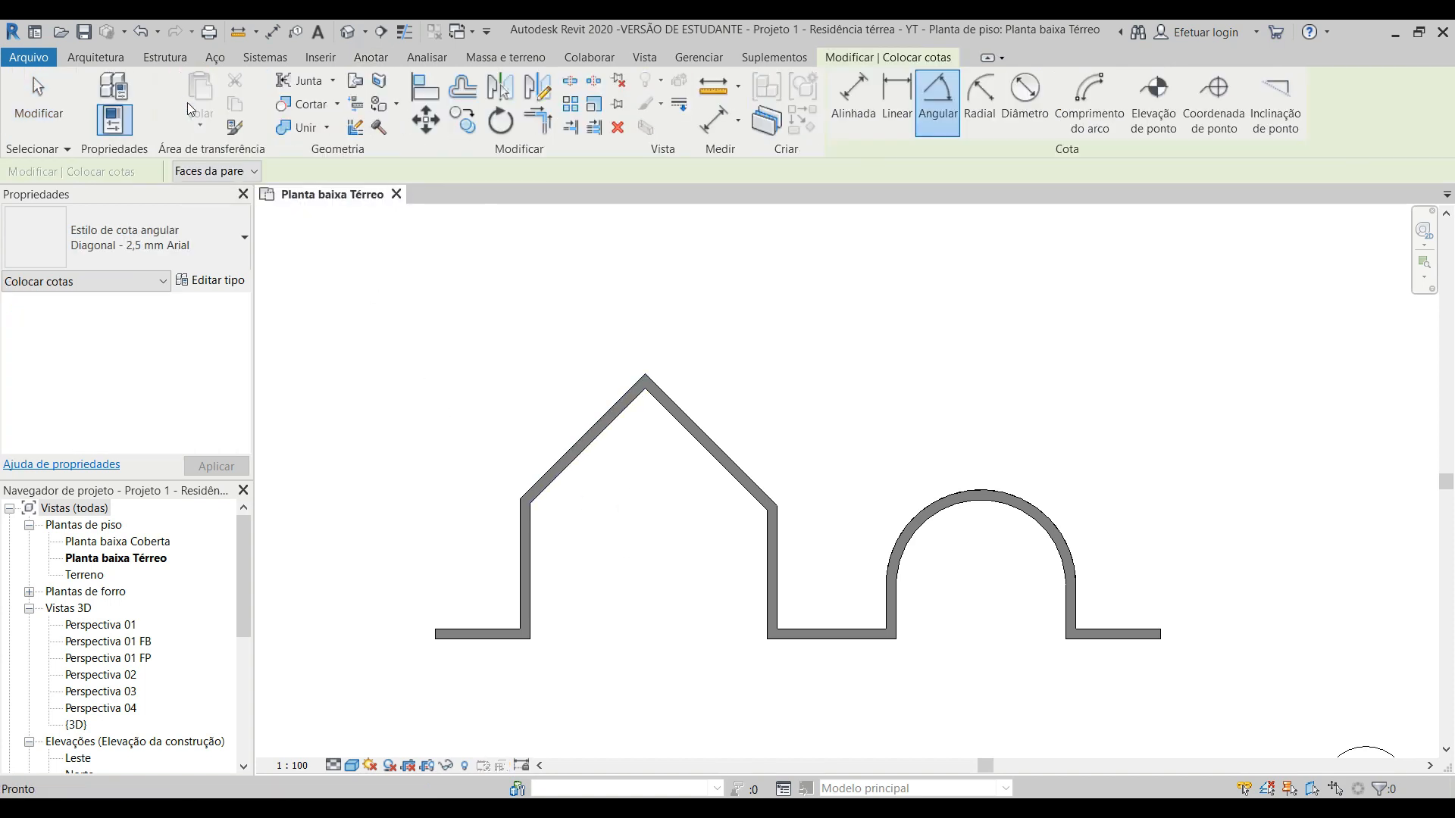
pyautogui.click(534, 526)
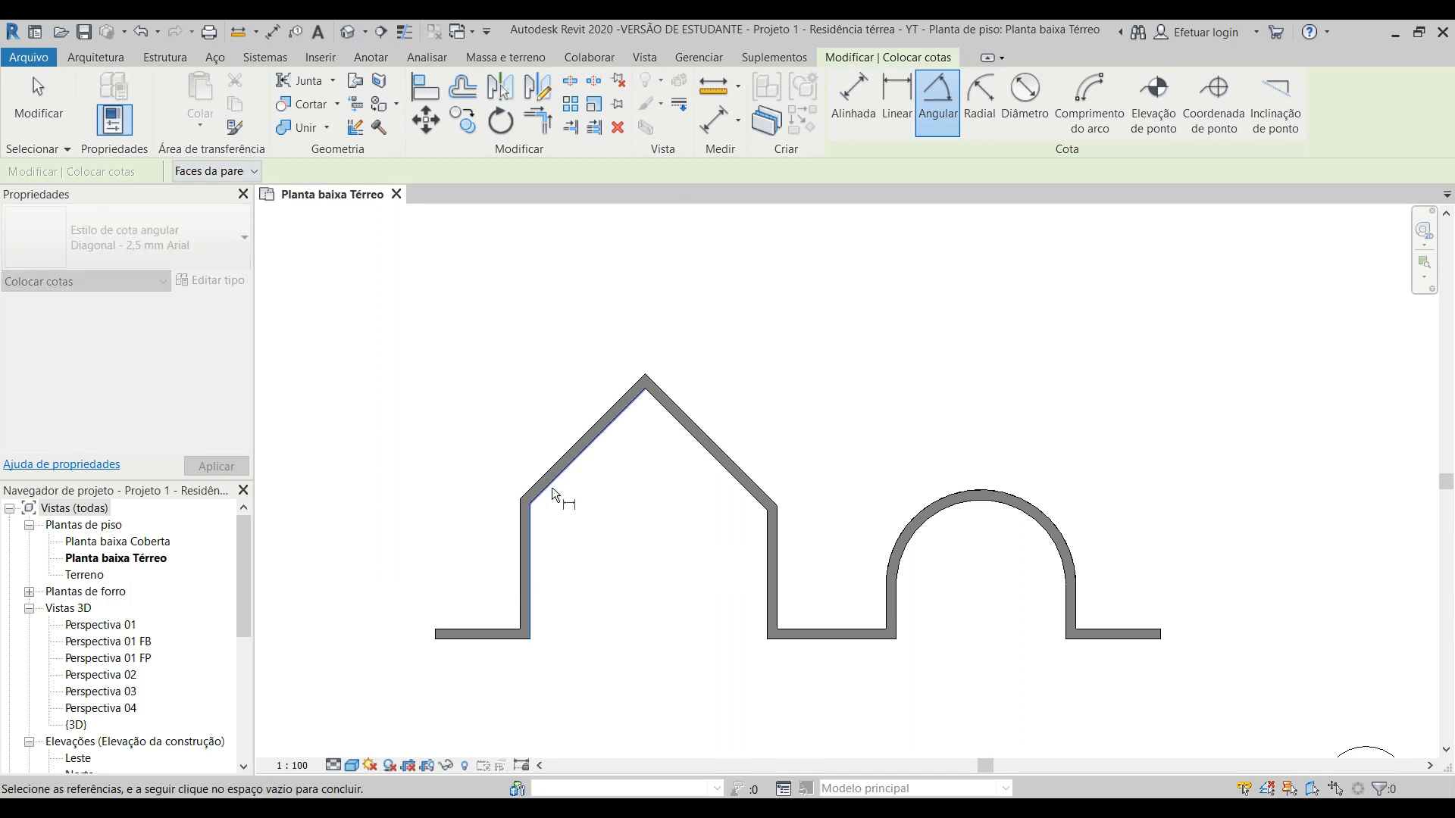
pyautogui.click(551, 486)
pyautogui.scroll(1, 570, 515)
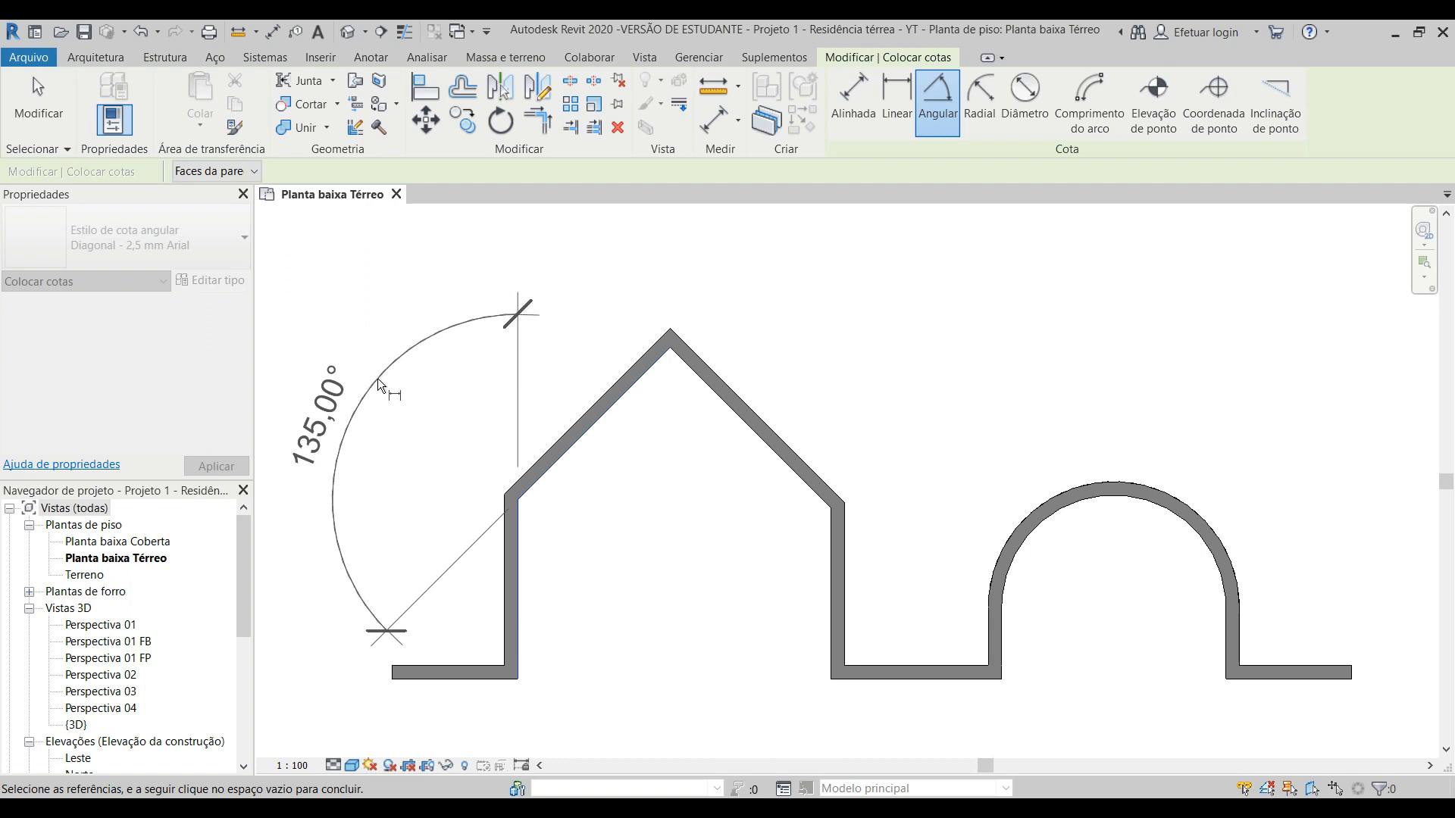
pyautogui.scroll(-2, 357, 317)
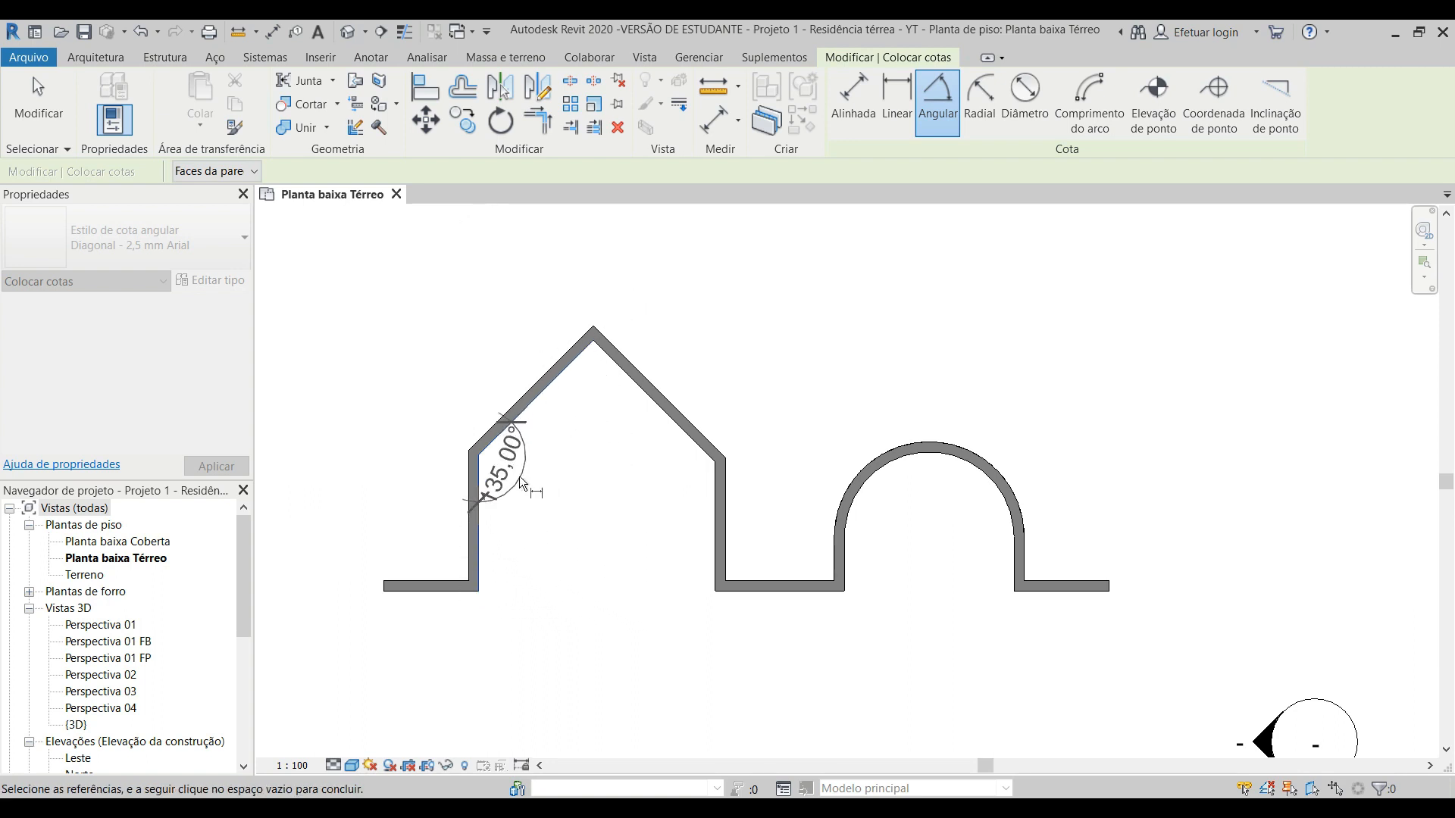
pyautogui.scroll(1, 431, 419)
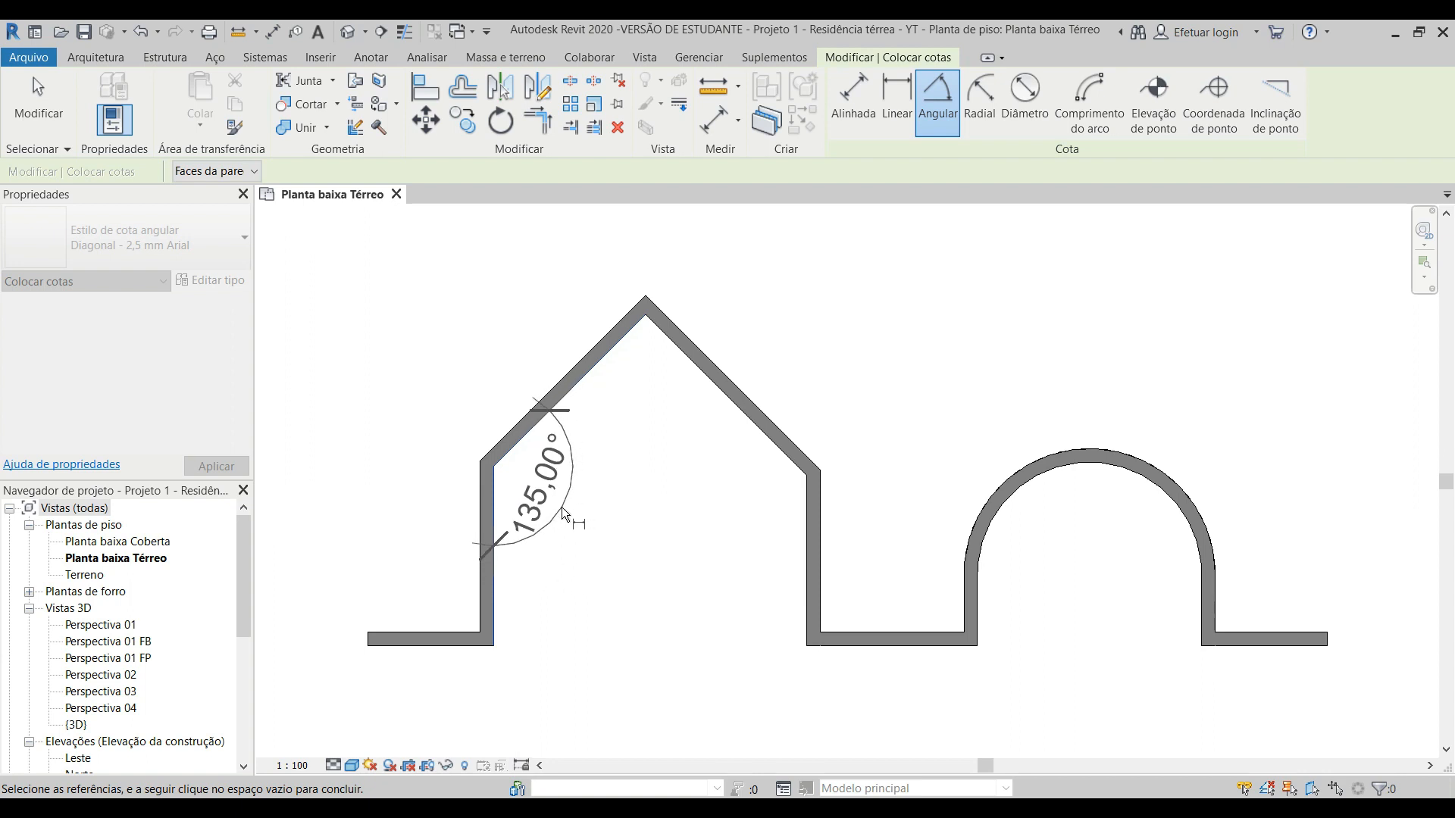
pyautogui.click(562, 506)
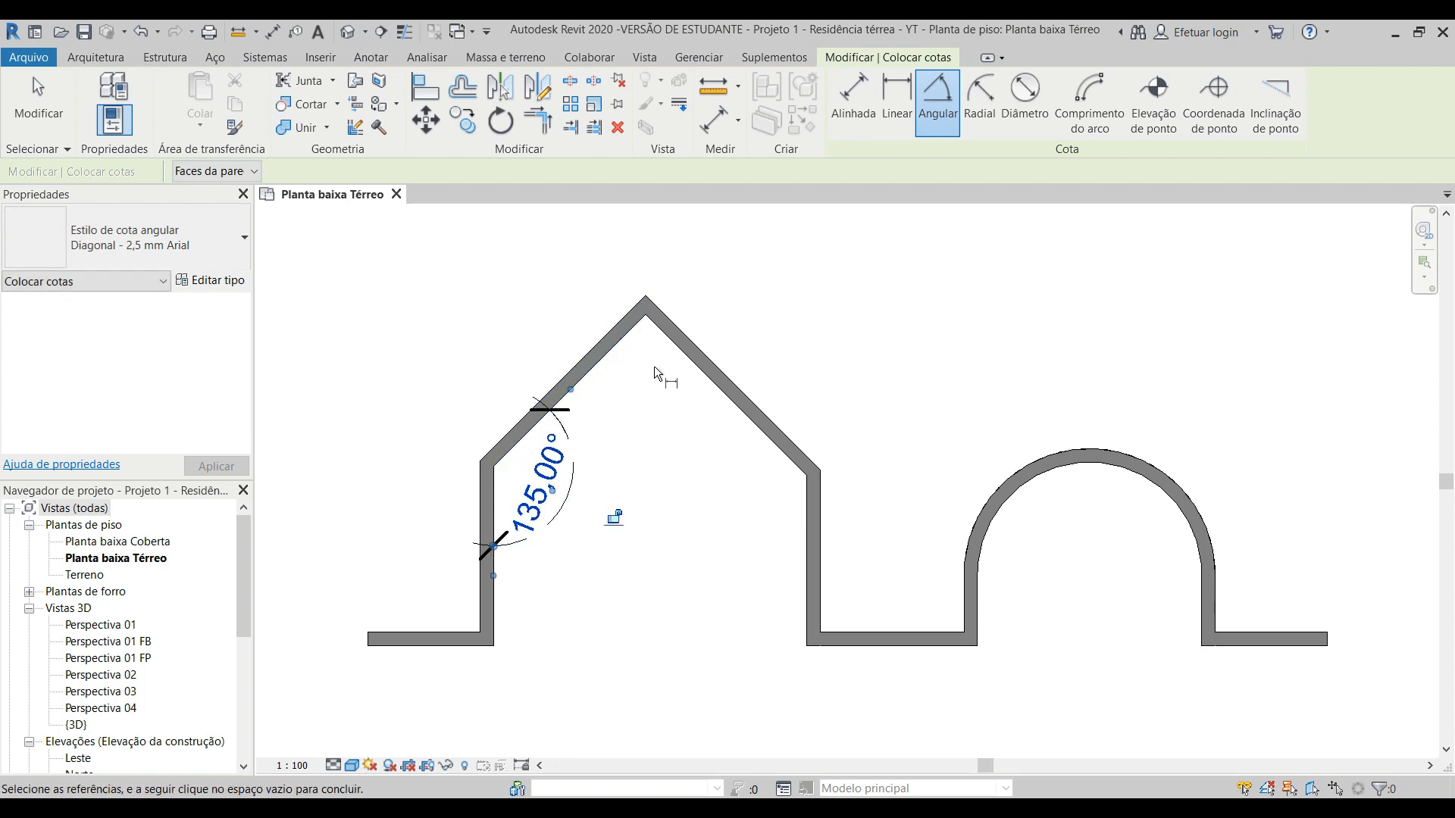
# Step: Try to place an angular dimension between the outer faces of the same vertical and sloped walls
pyautogui.scroll(-1, 427, 411)
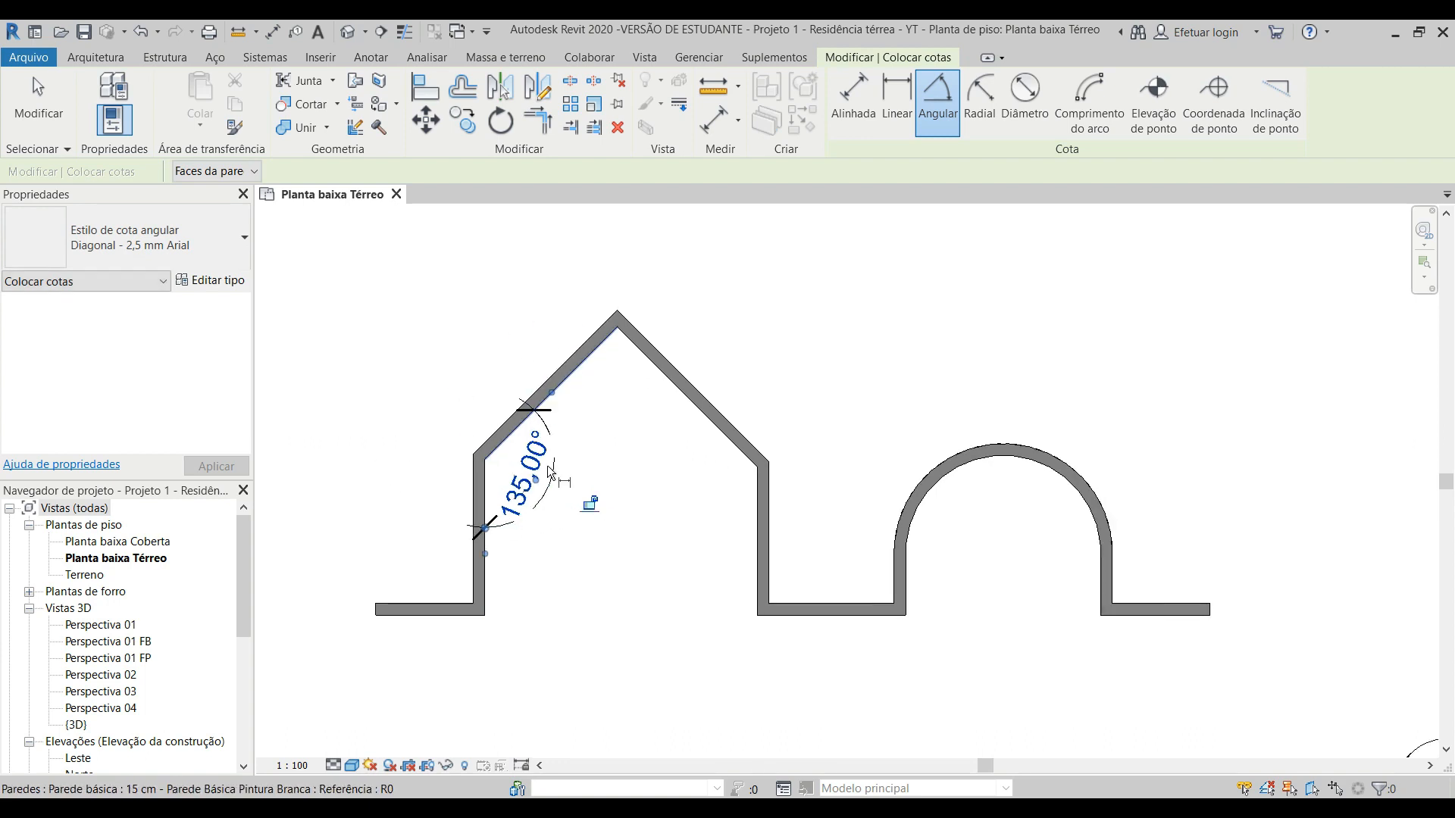
pyautogui.click(471, 565)
pyautogui.click(492, 436)
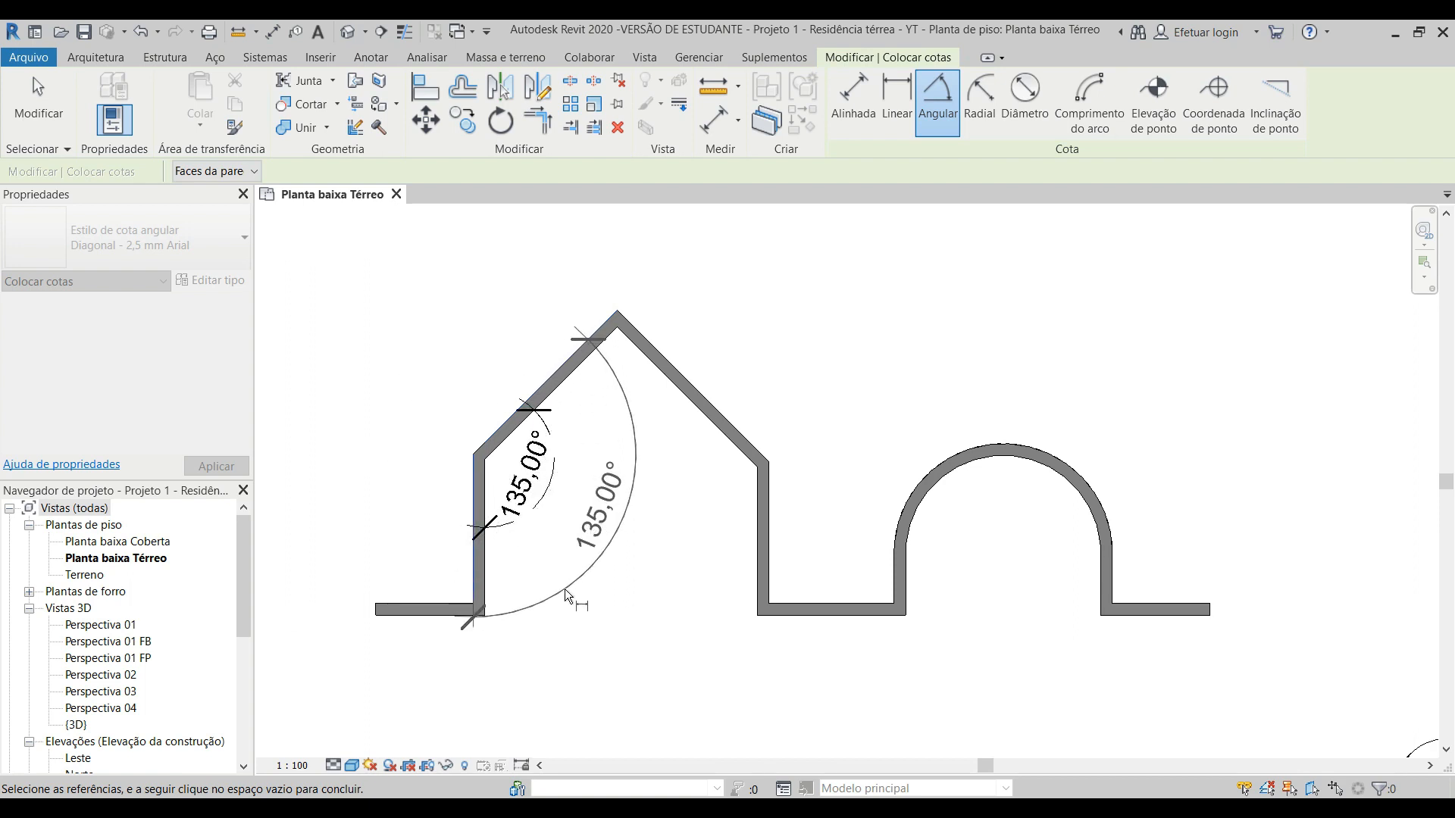
pyautogui.press('Escape')
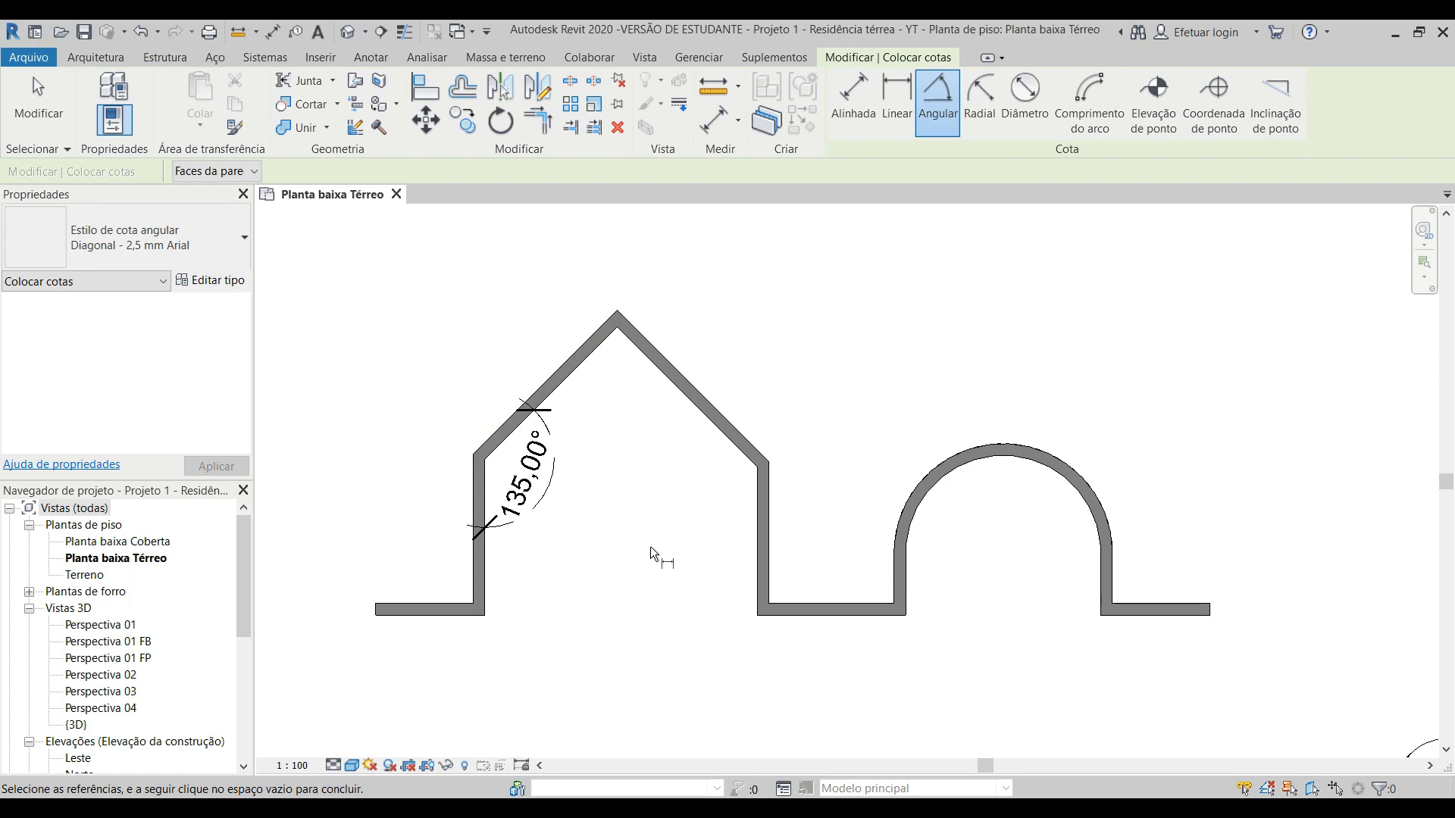
pyautogui.press('Escape')
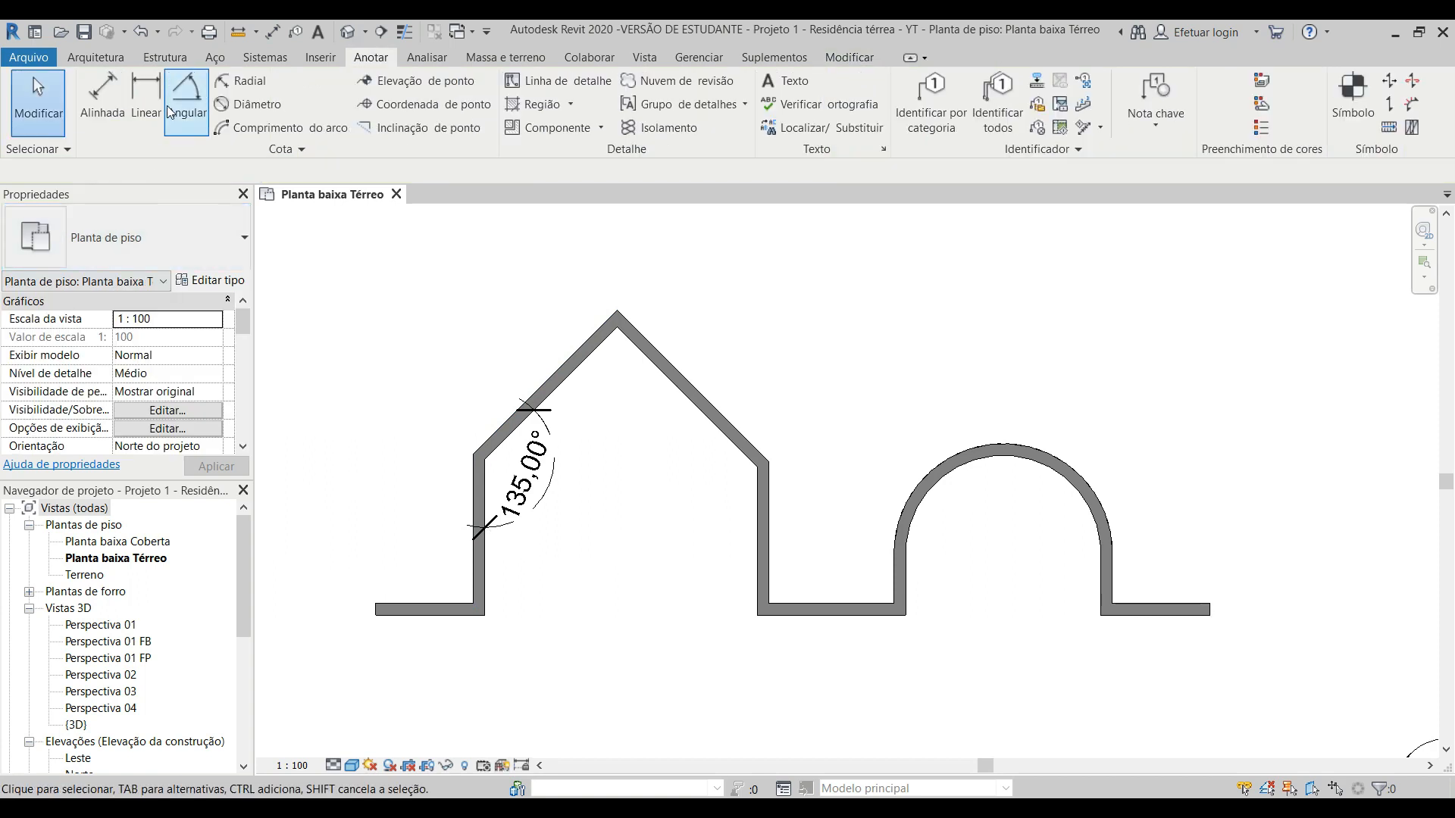
# Step: Place a radial dimension on the inner face of the curved sample wall, keeping the Faces da parede option
pyautogui.click(252, 85)
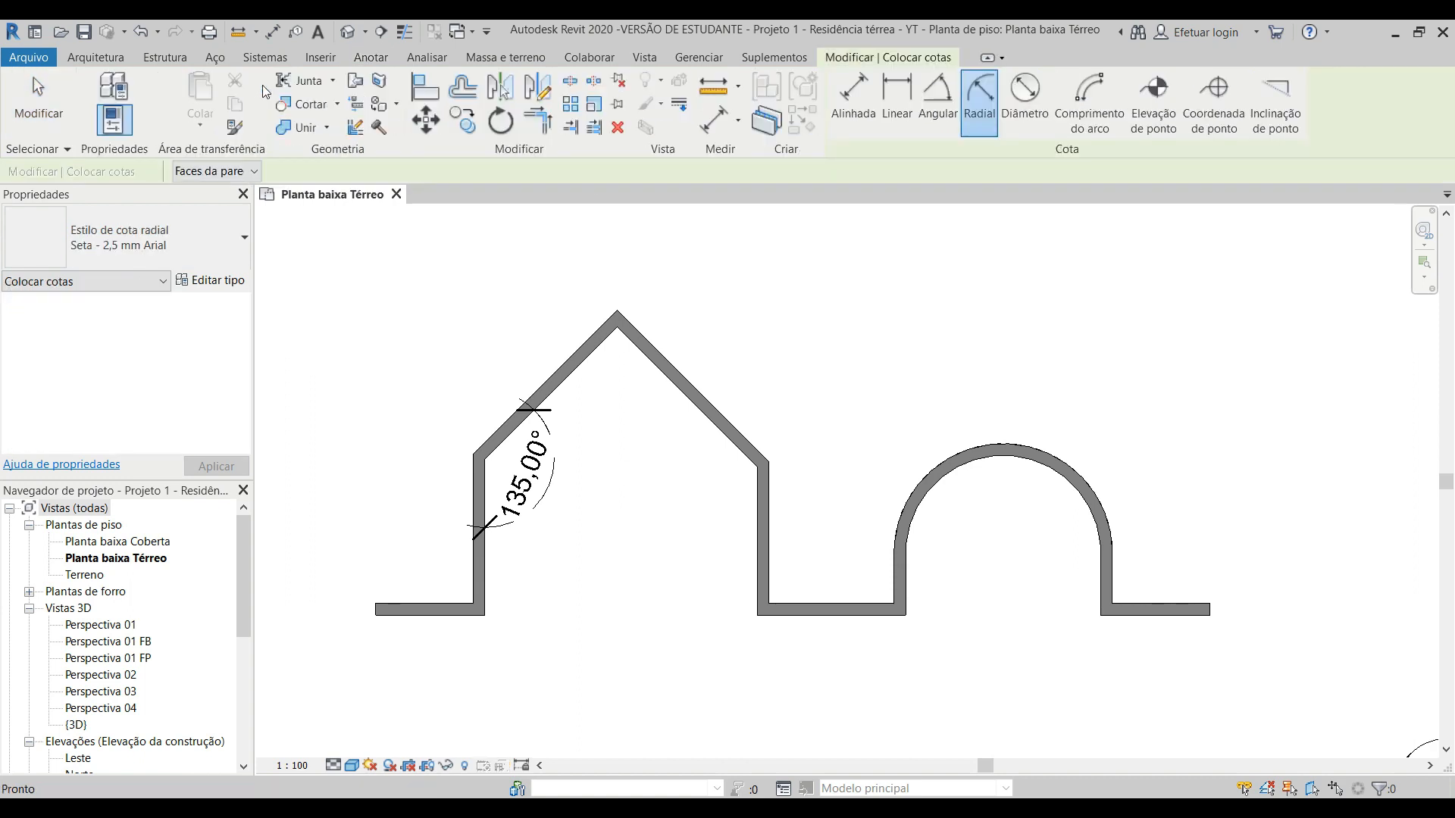
pyautogui.click(242, 173)
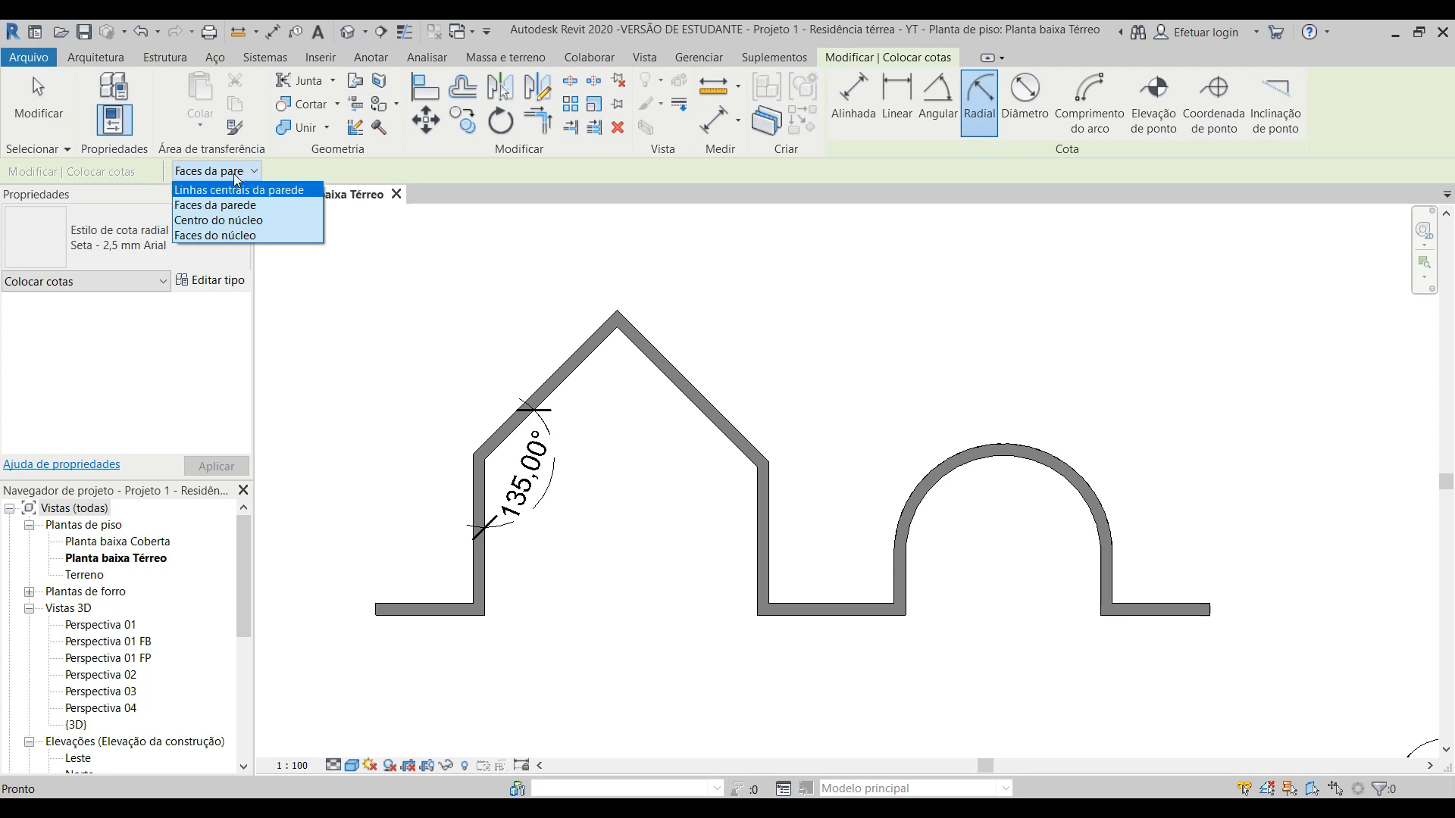
pyautogui.click(238, 172)
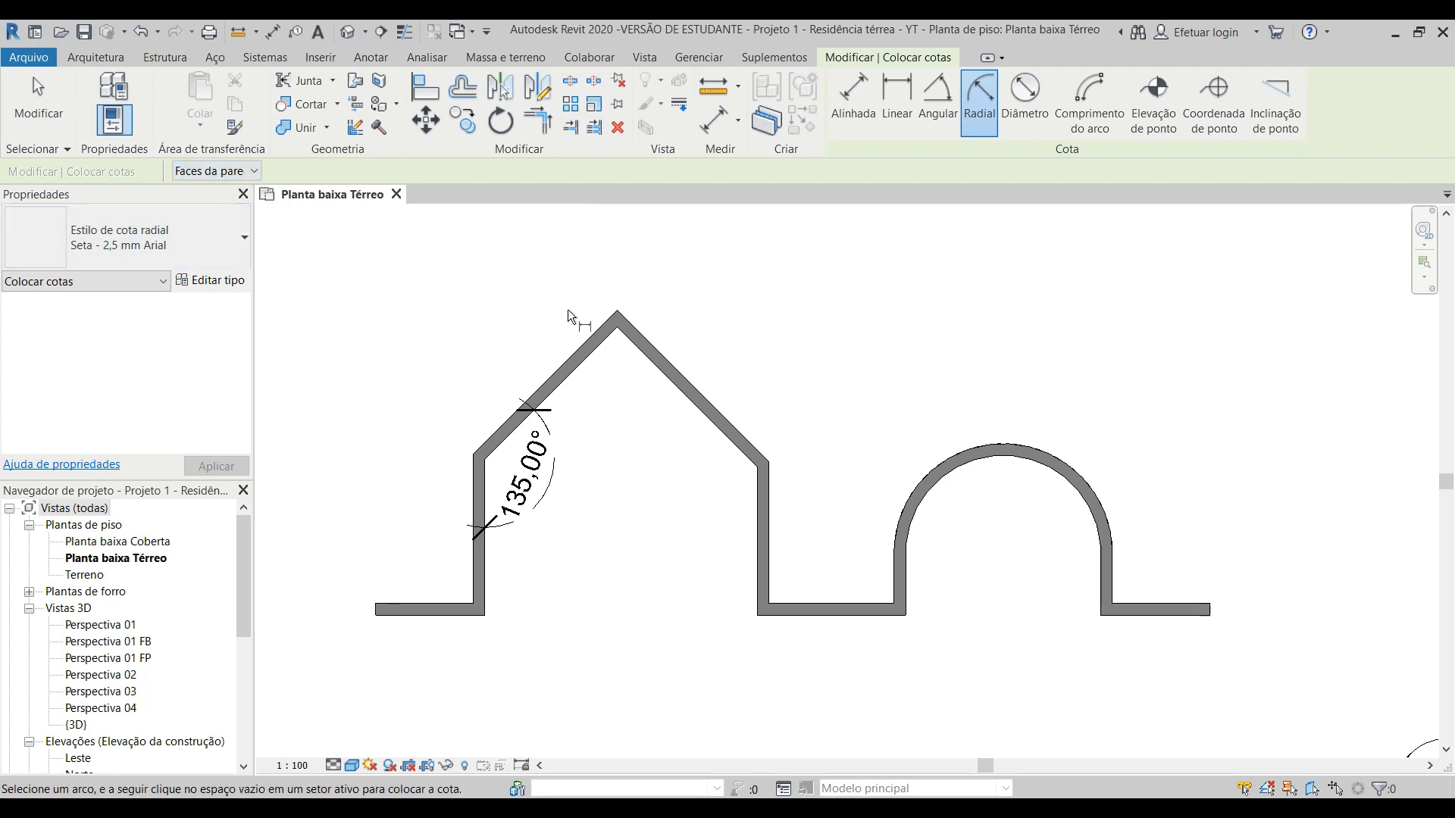
pyautogui.scroll(-3, 567, 309)
pyautogui.scroll(3, 915, 536)
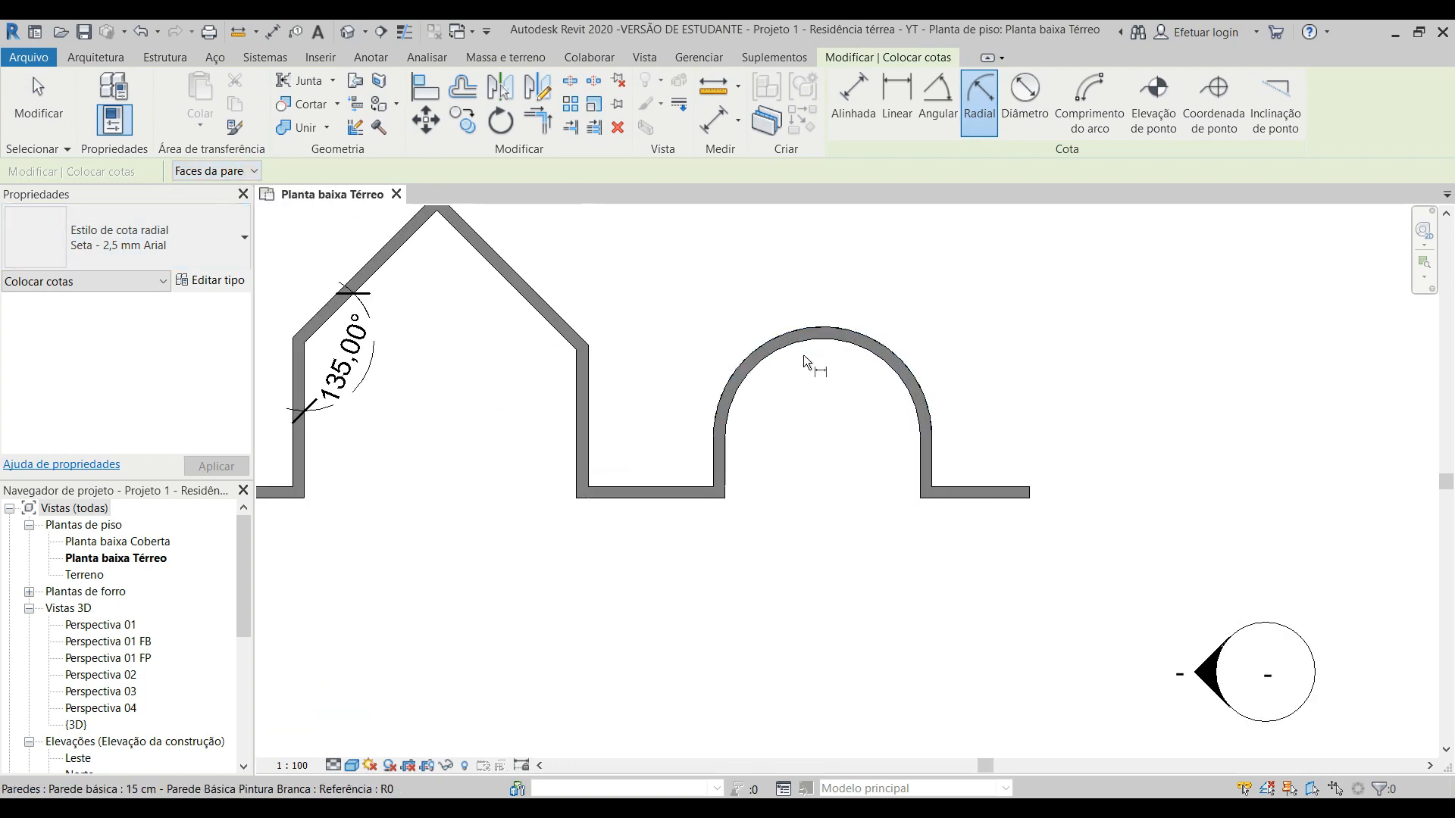
pyautogui.scroll(1, 805, 459)
pyautogui.moveTo(804, 459); pyautogui.dragTo(709, 469, button='middle')
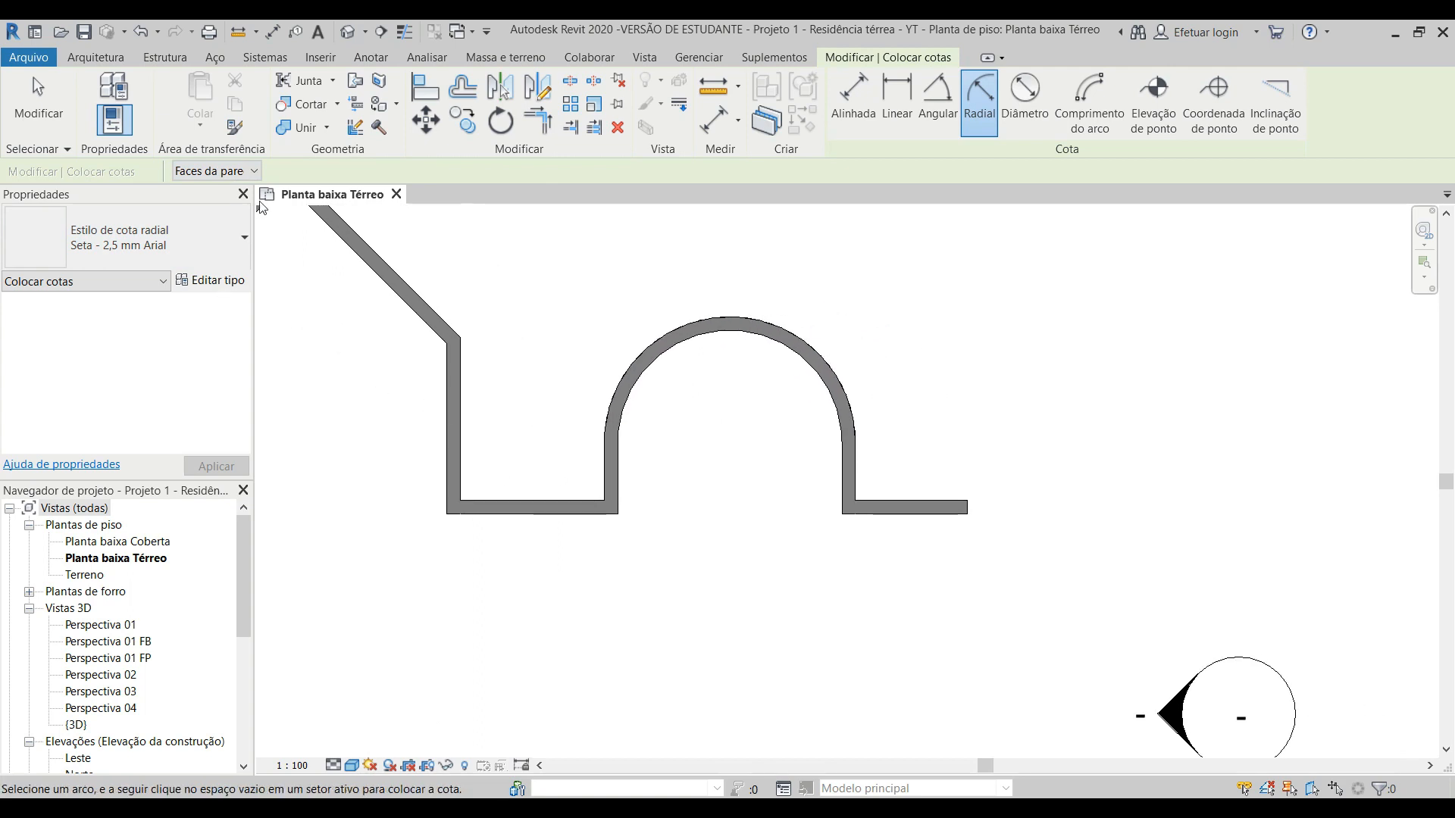
pyautogui.click(228, 172)
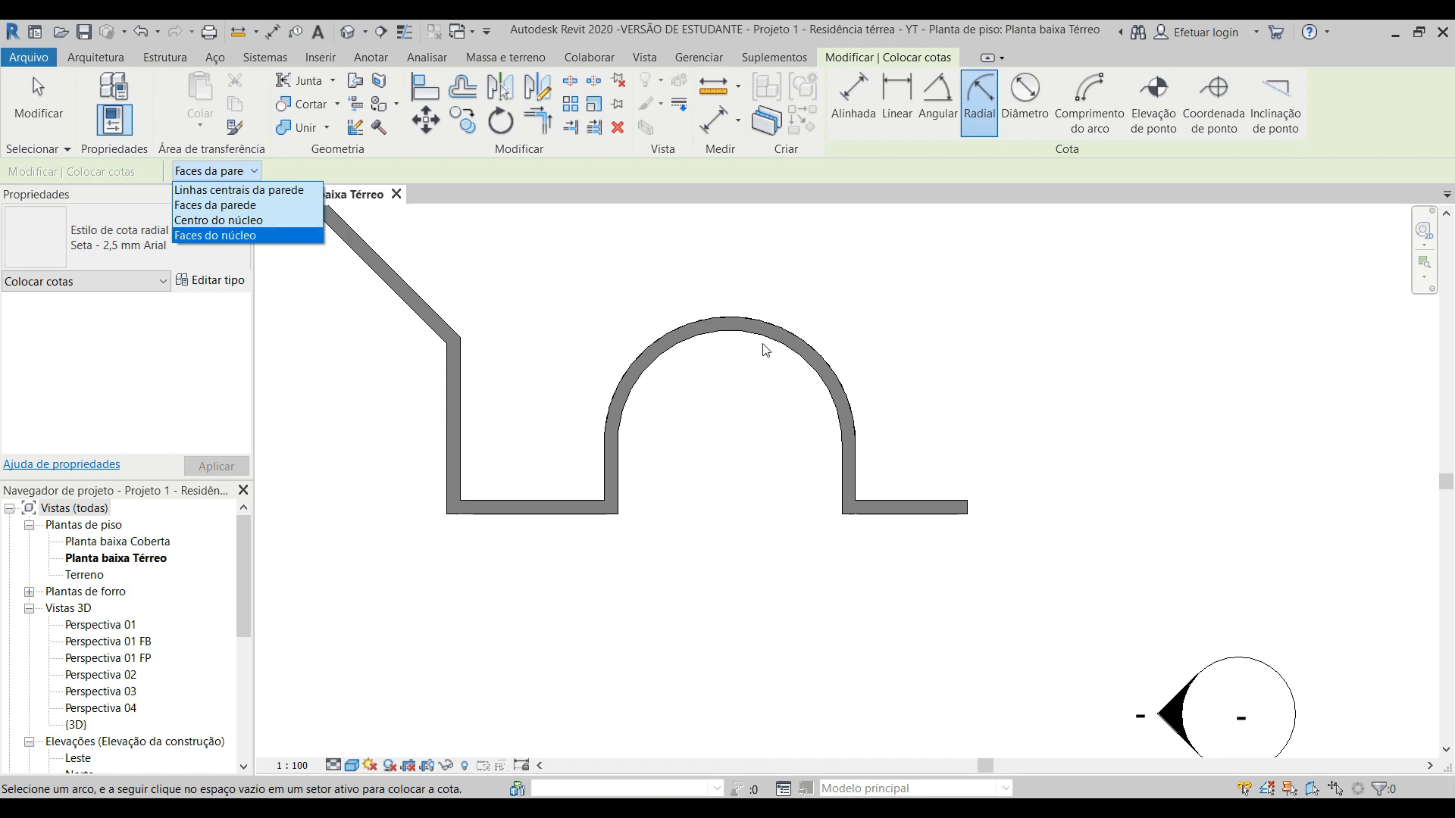
pyautogui.click(743, 336)
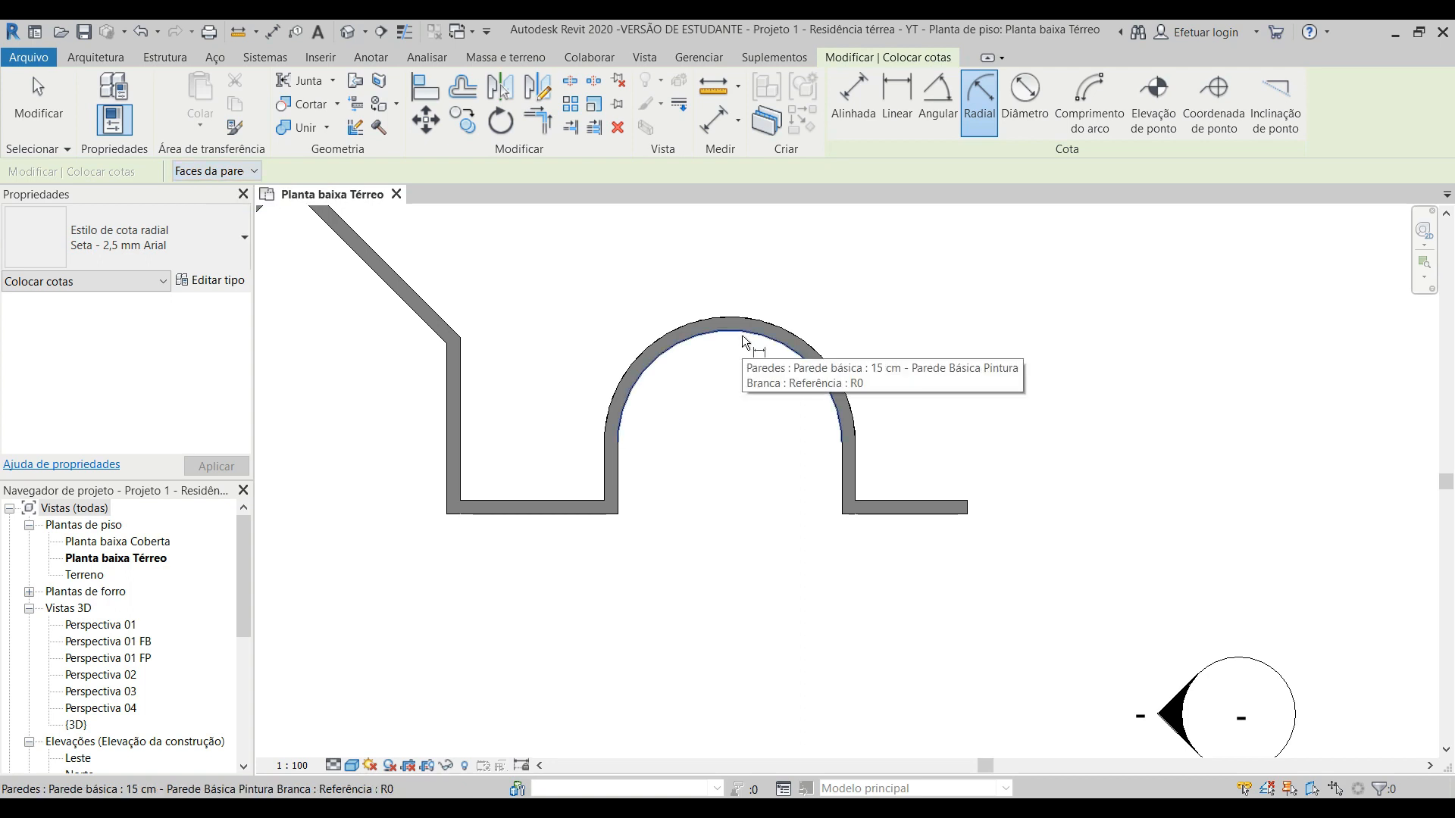
pyautogui.click(742, 335)
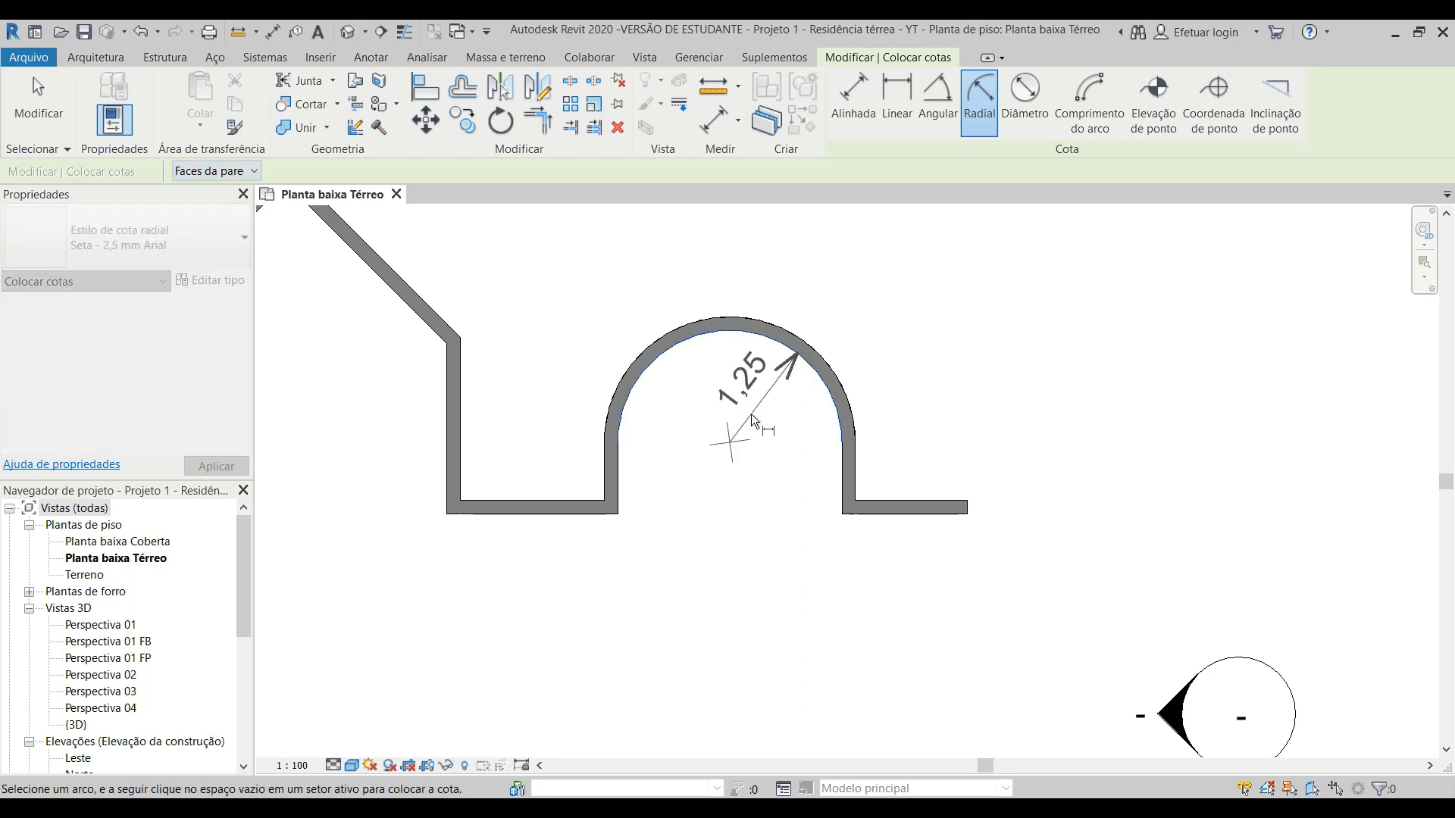
pyautogui.click(768, 422)
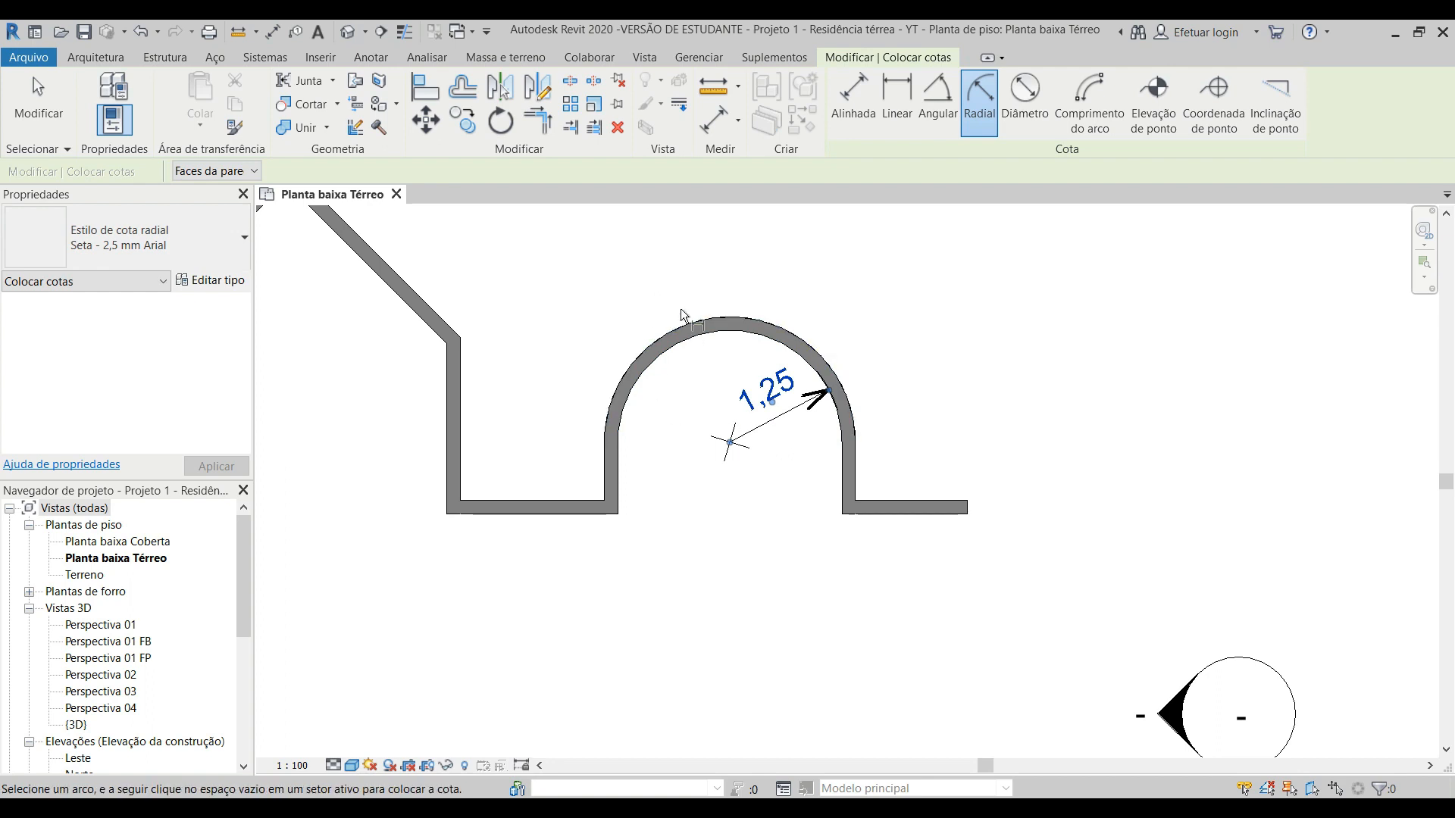
# Step: Try to place a radial dimension on the outer face of the curved sample wall
pyautogui.click(682, 334)
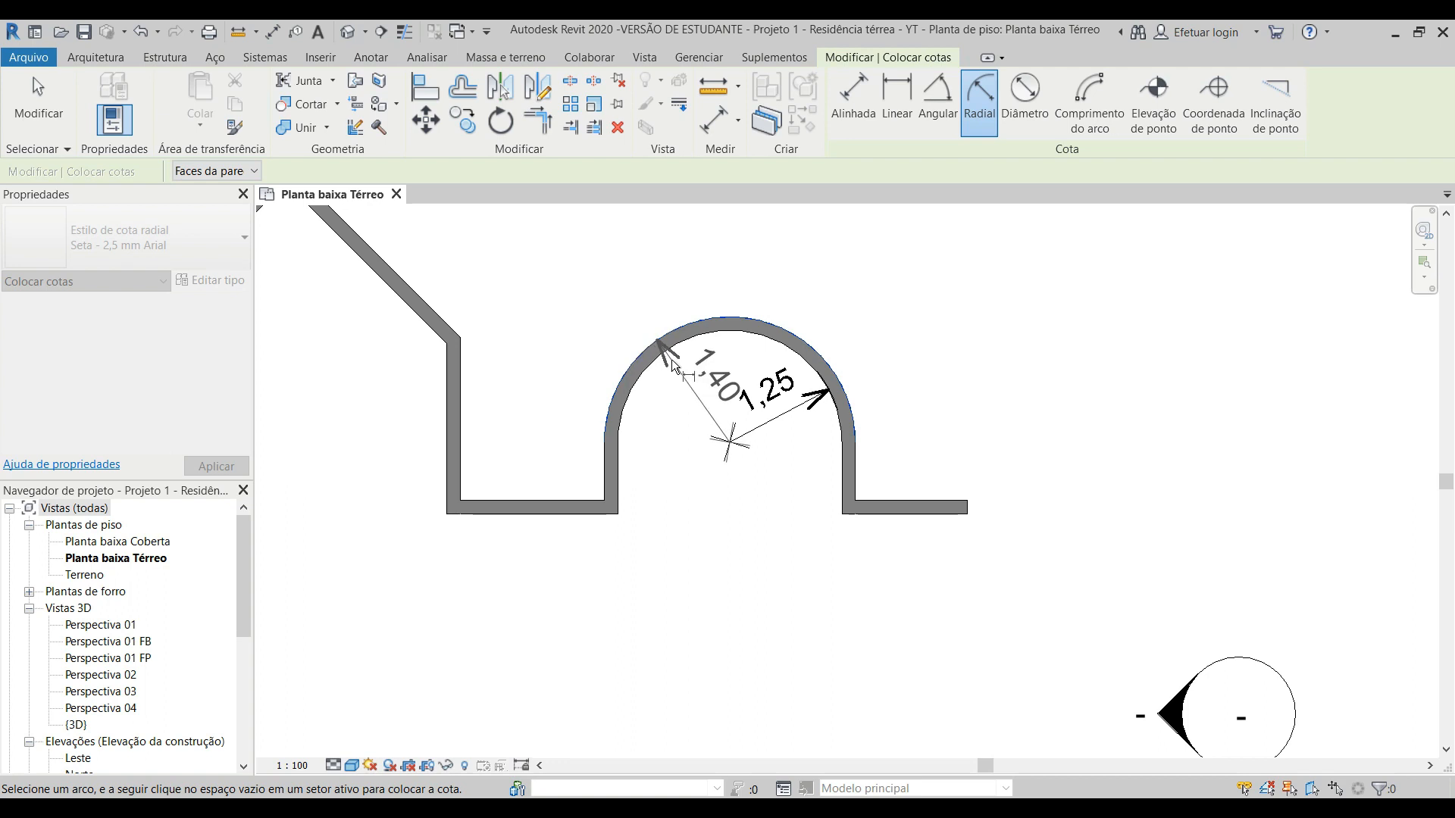
pyautogui.press('Escape')
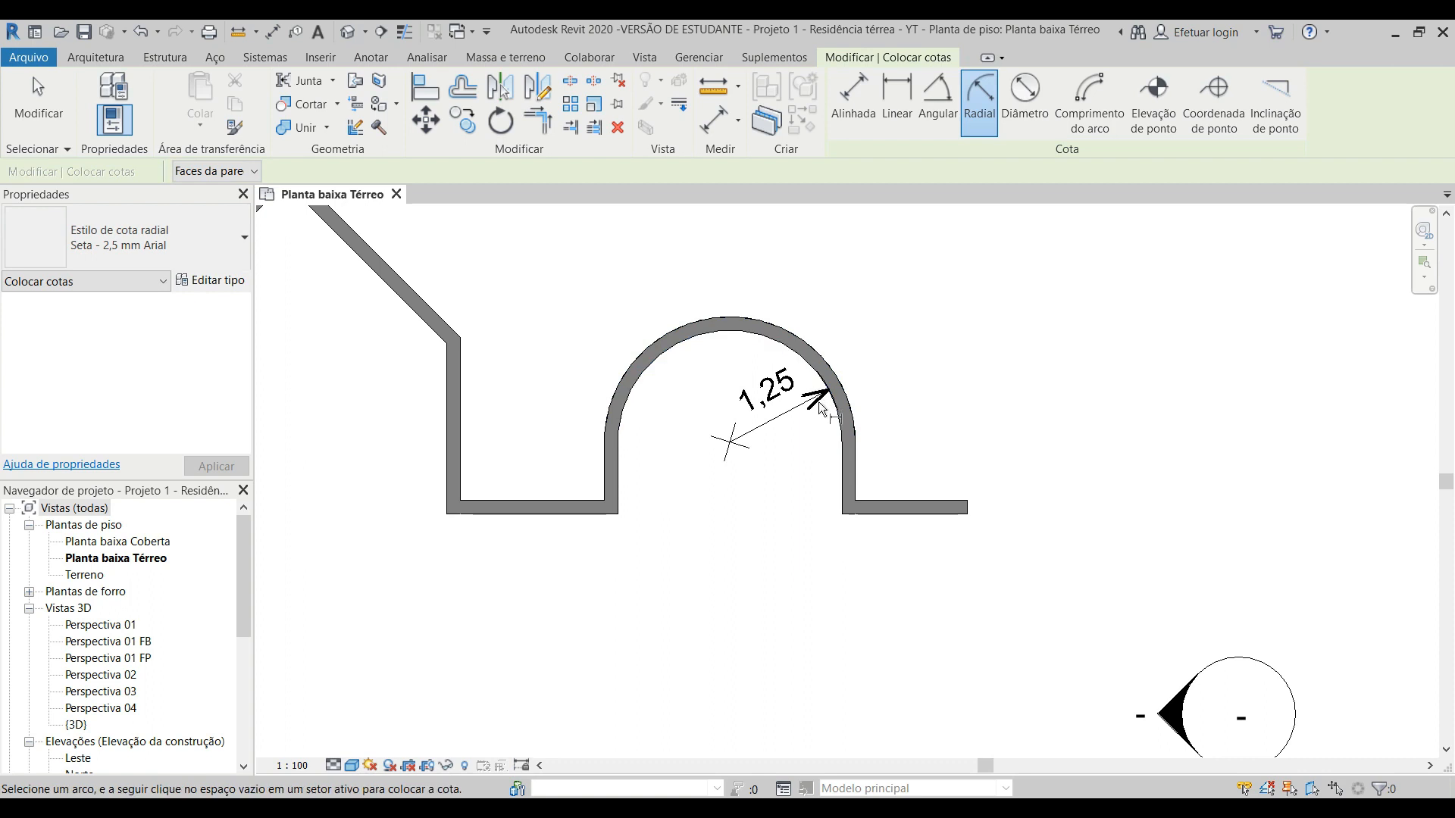
pyautogui.press('Escape')
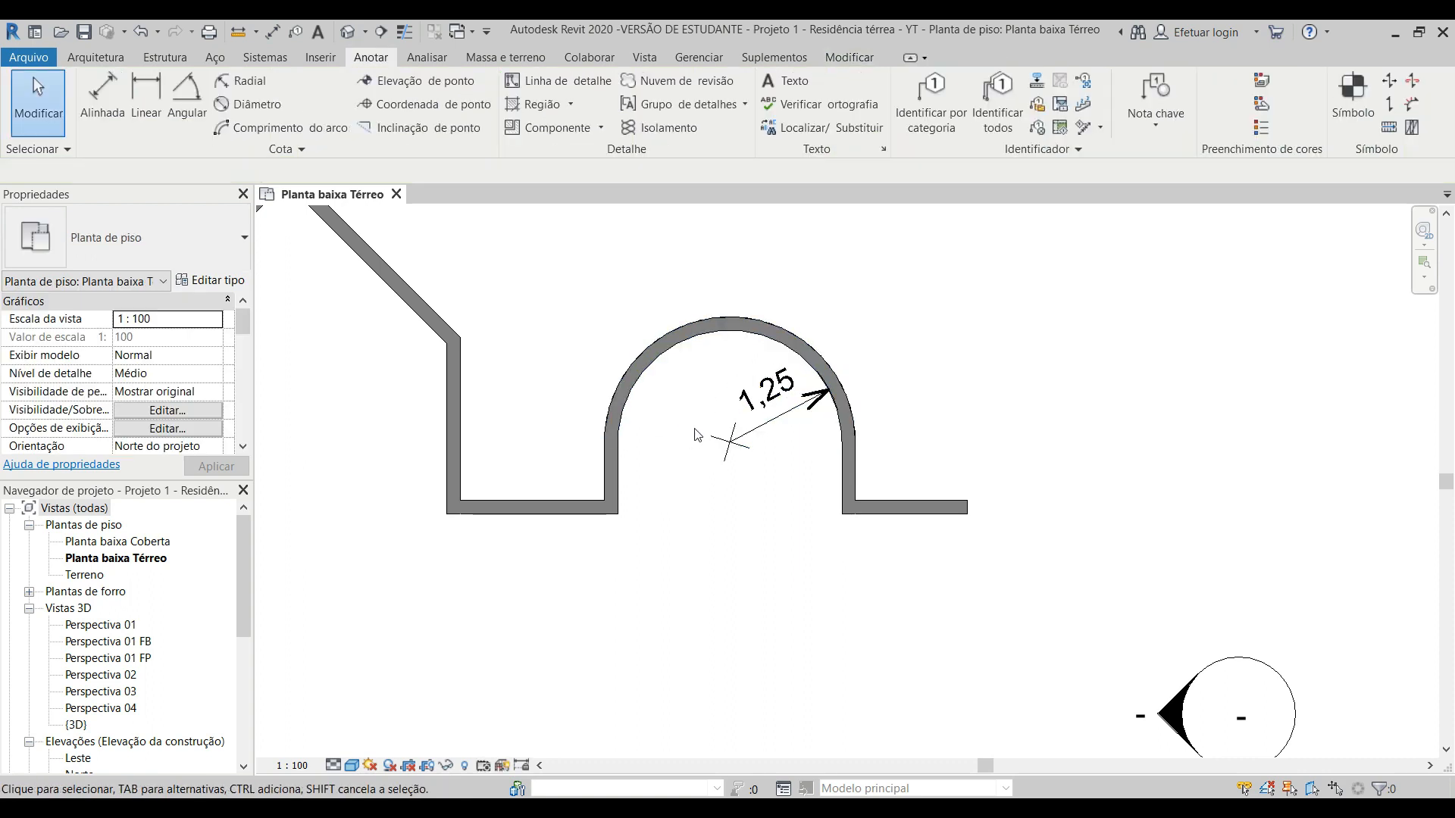
pyautogui.scroll(2, 699, 433)
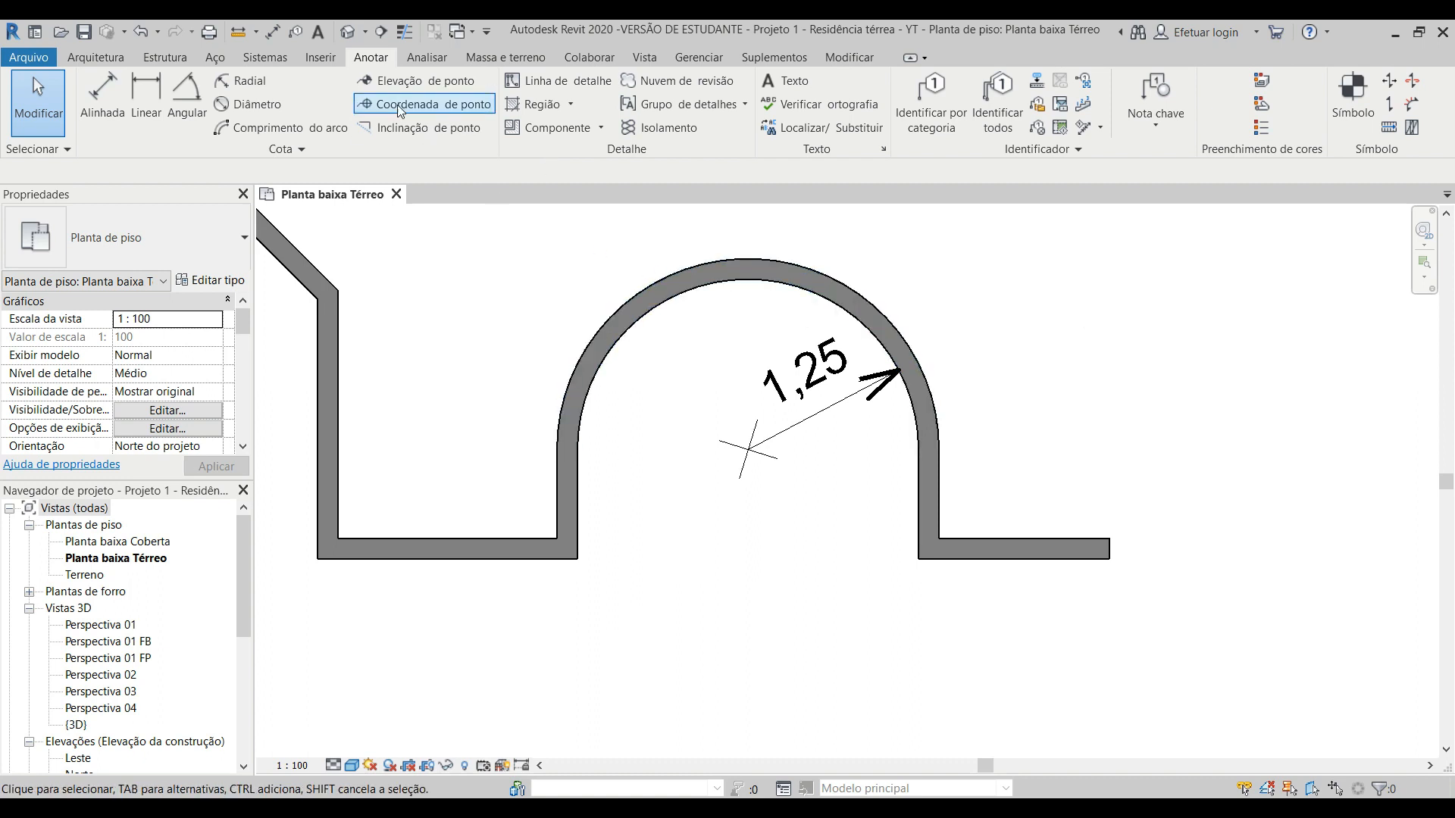
pyautogui.click(243, 80)
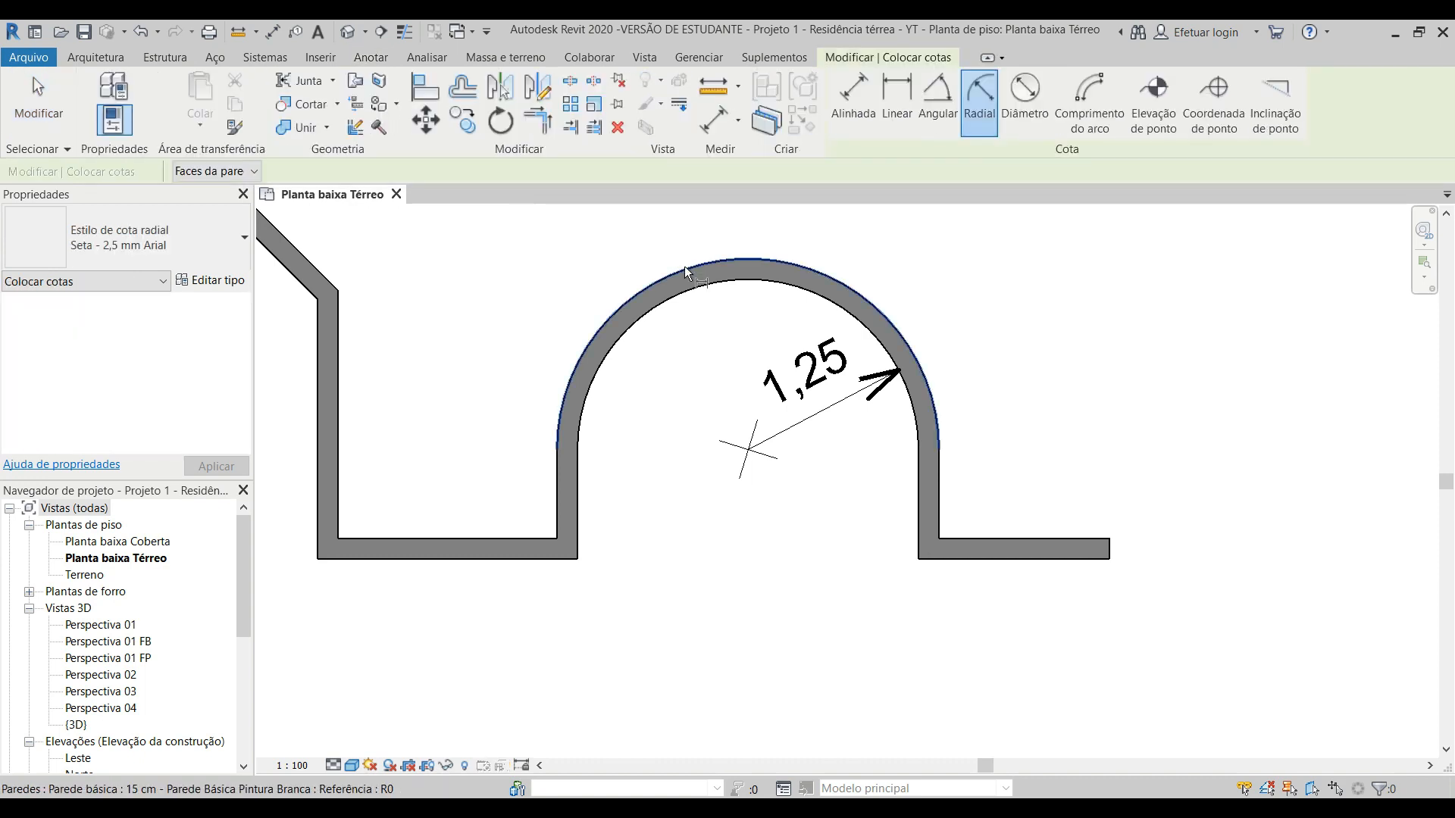
pyautogui.click(684, 270)
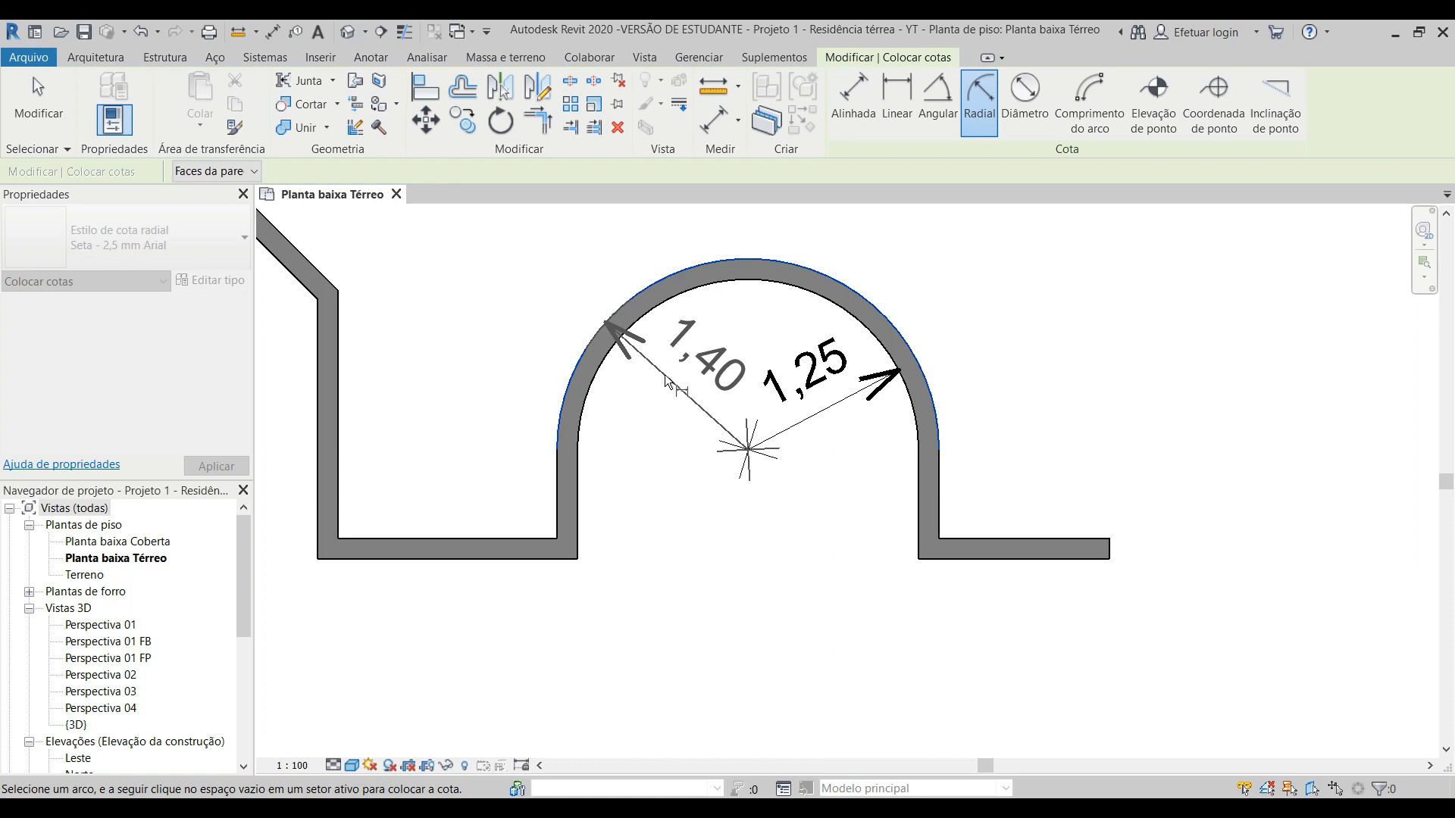
pyautogui.press('Escape')
pyautogui.press('Escape')
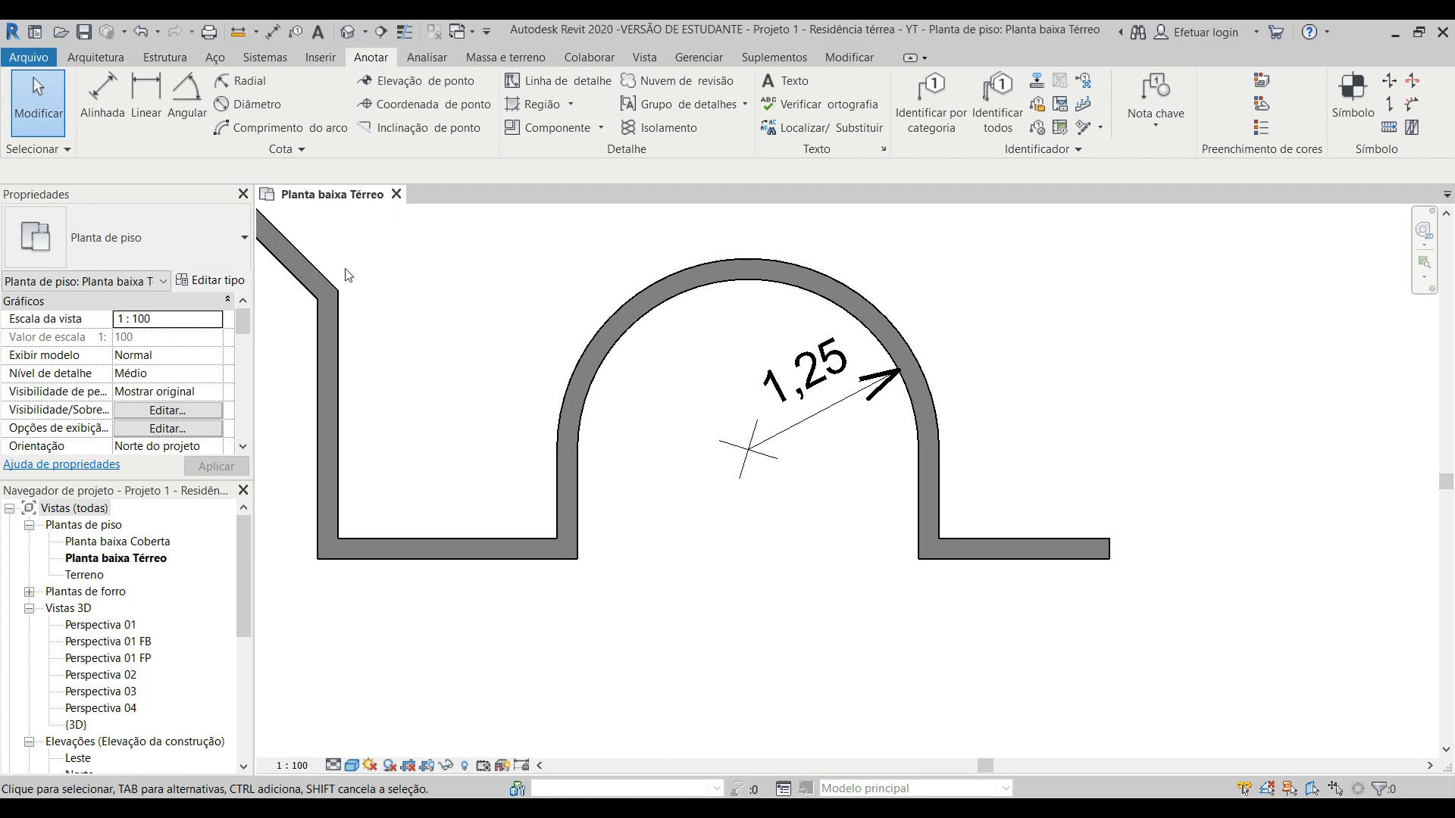
# Step: Place a diameter dimension on the inner face of the curved sample wall, running diagonally through the arc's centre
pyautogui.click(255, 110)
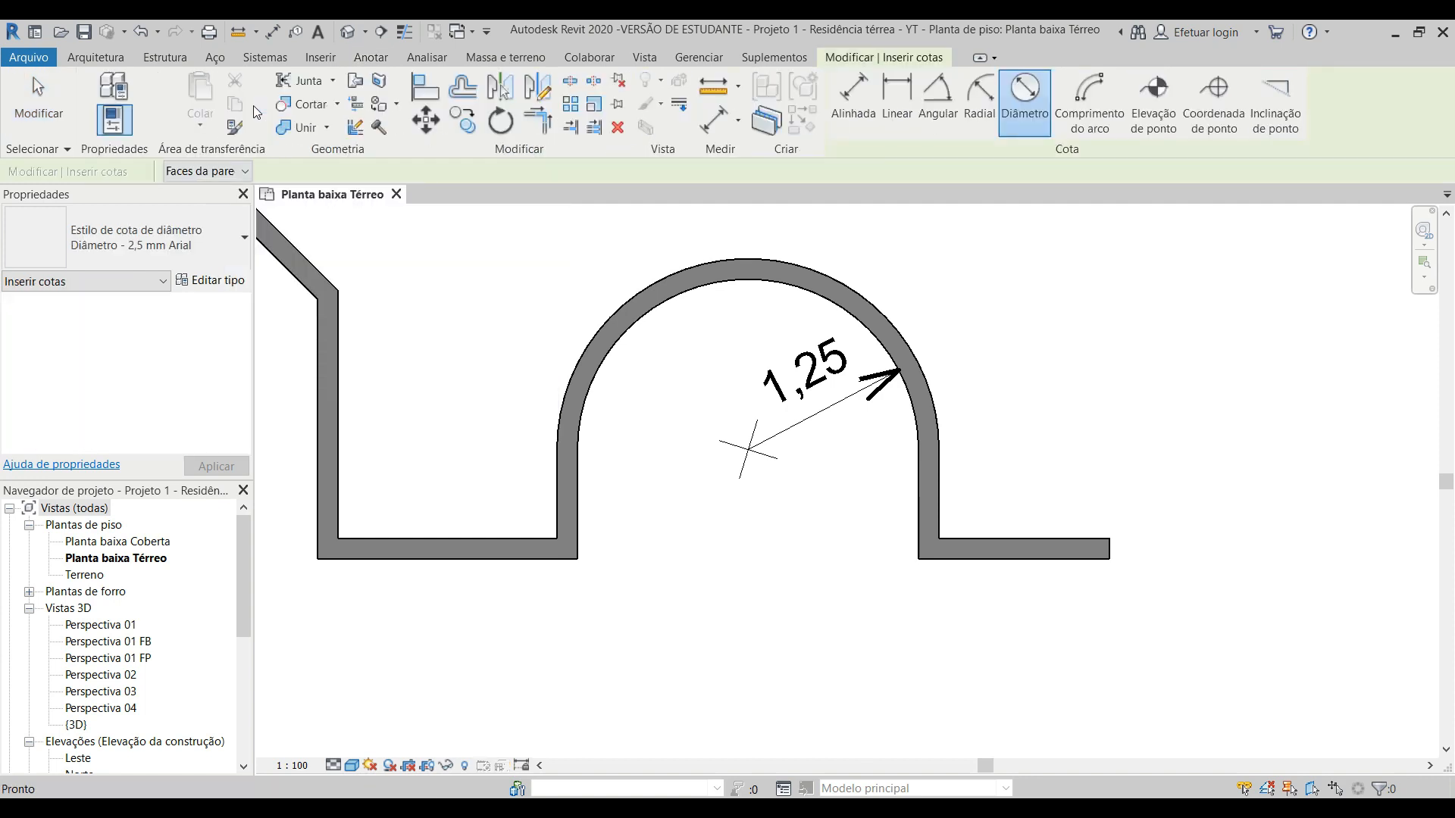
pyautogui.click(670, 302)
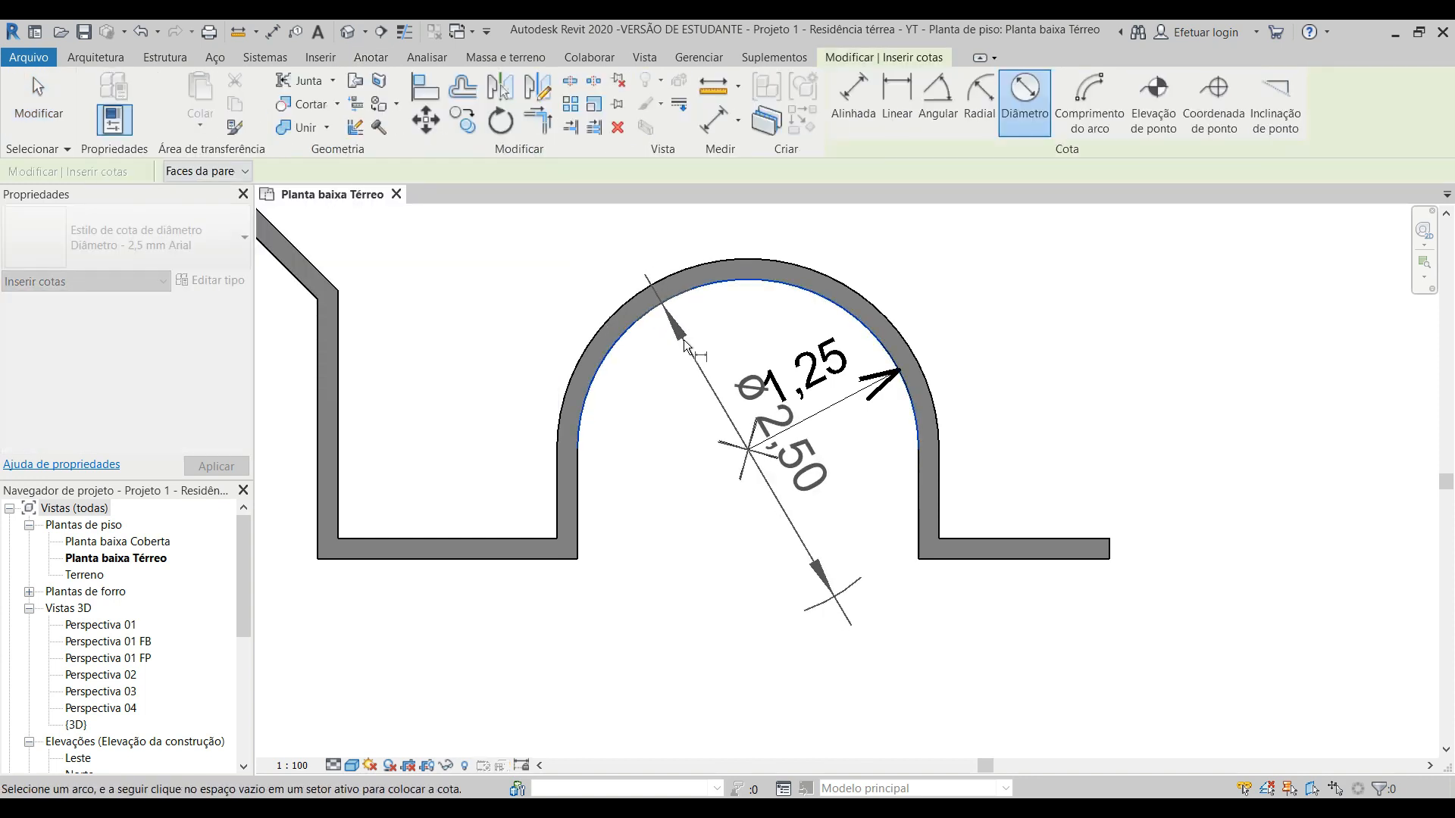
pyautogui.click(838, 616)
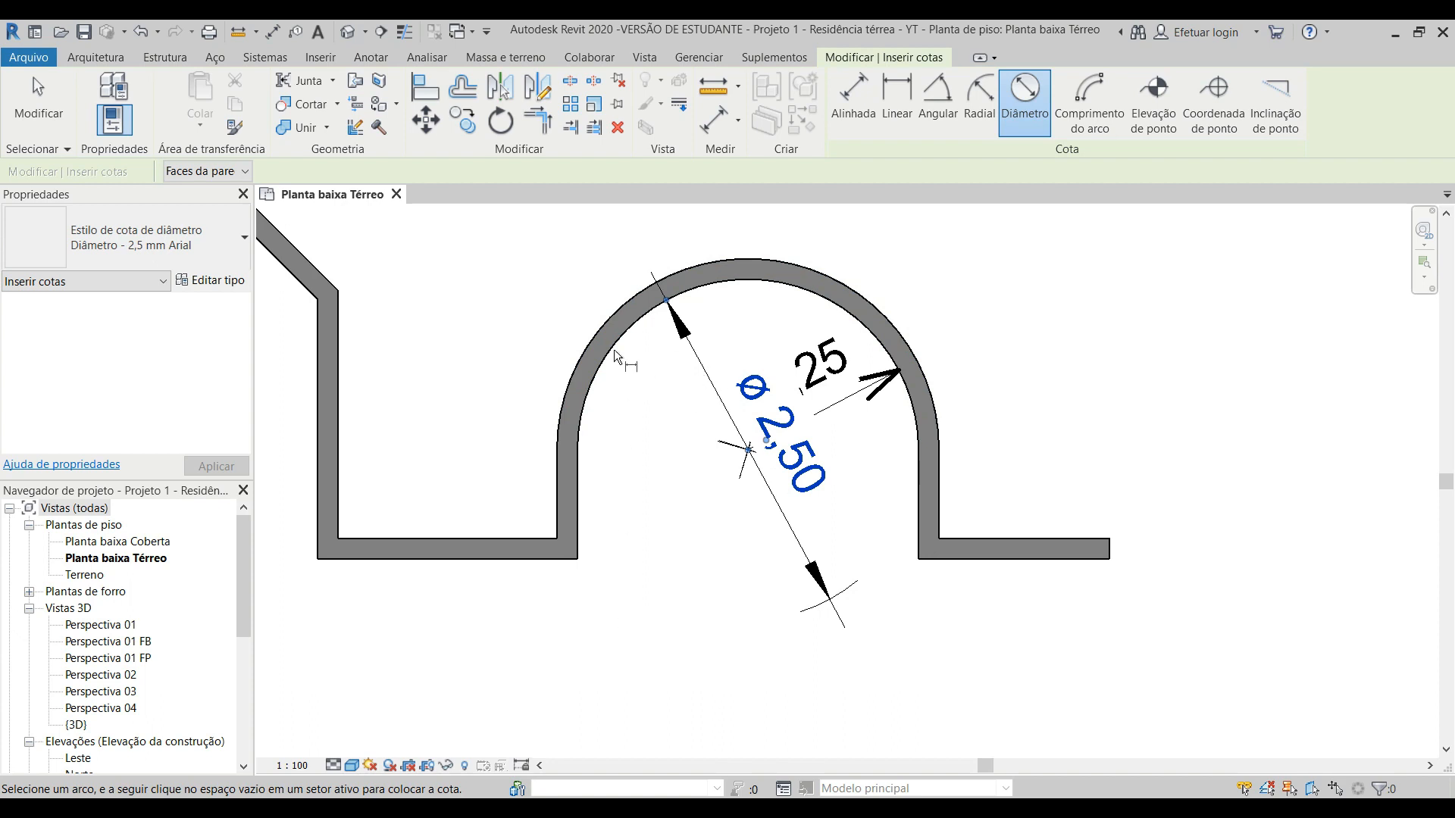
# Step: Try to place a diameter dimension on the outer face of the curved sample wall
pyautogui.click(605, 320)
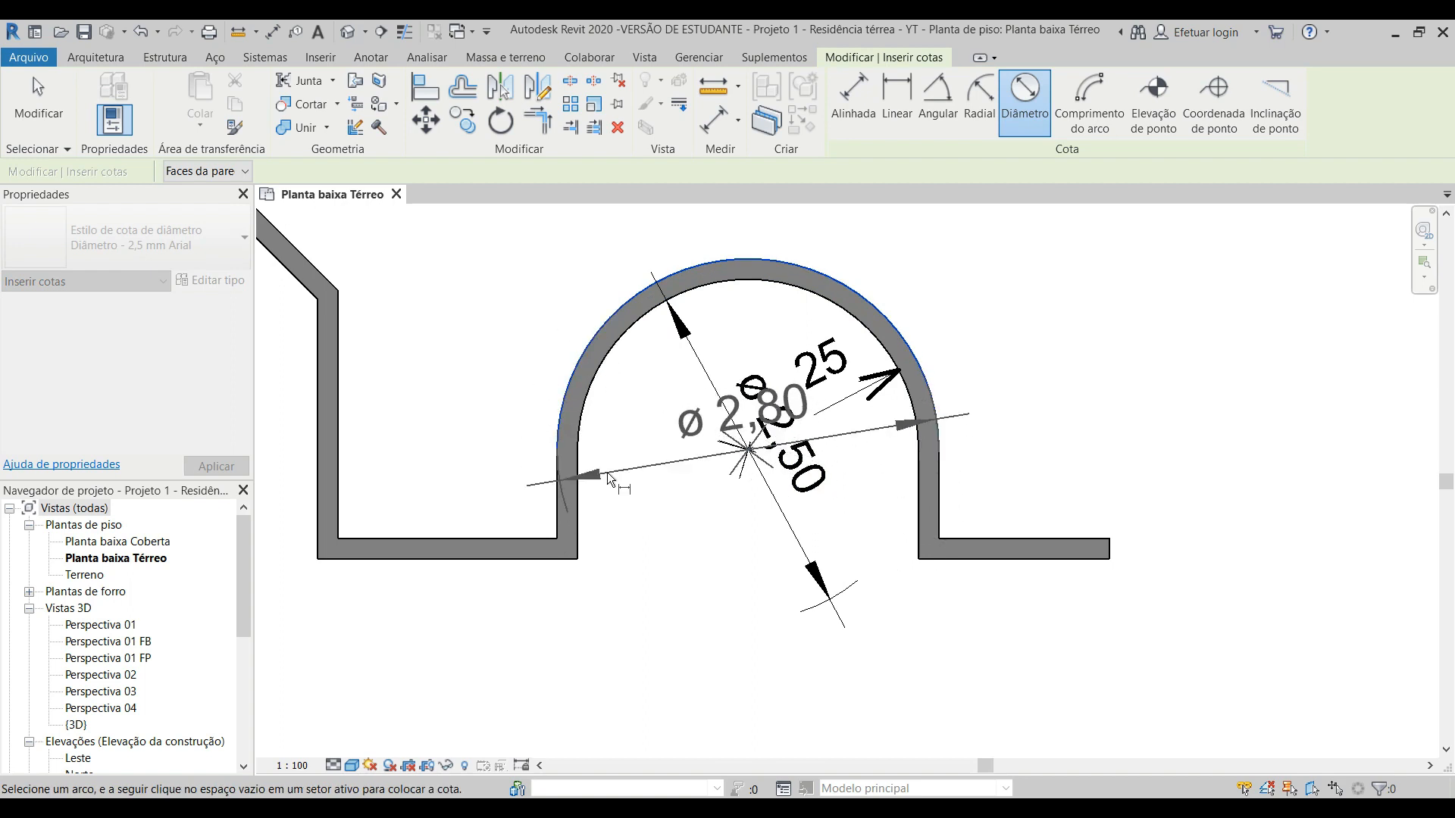
pyautogui.press('Escape')
pyautogui.press('Escape')
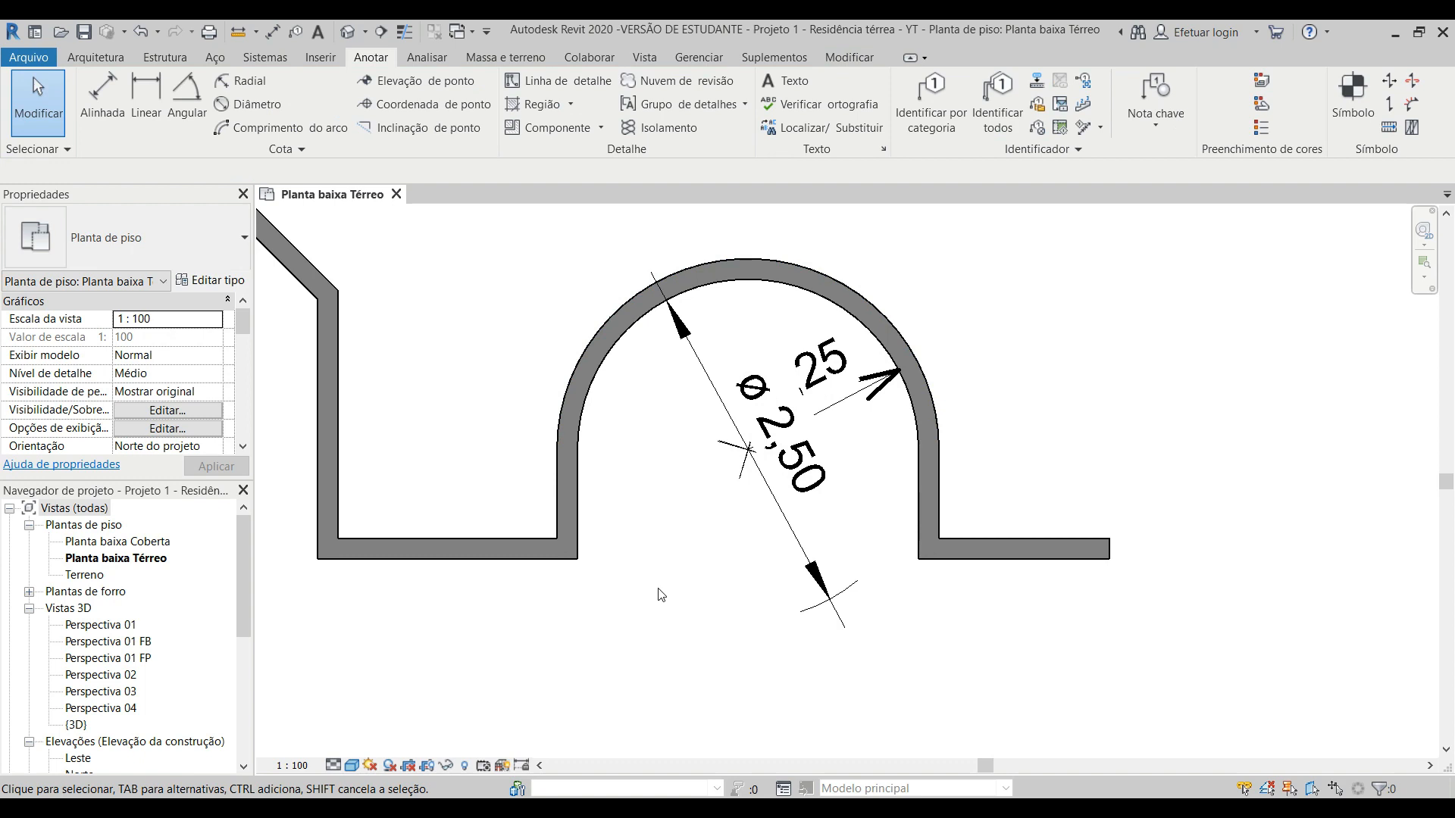
# Step: Move the diameter dimension's text below and left of the arc's centre, clear of the radial dimension
pyautogui.click(818, 477)
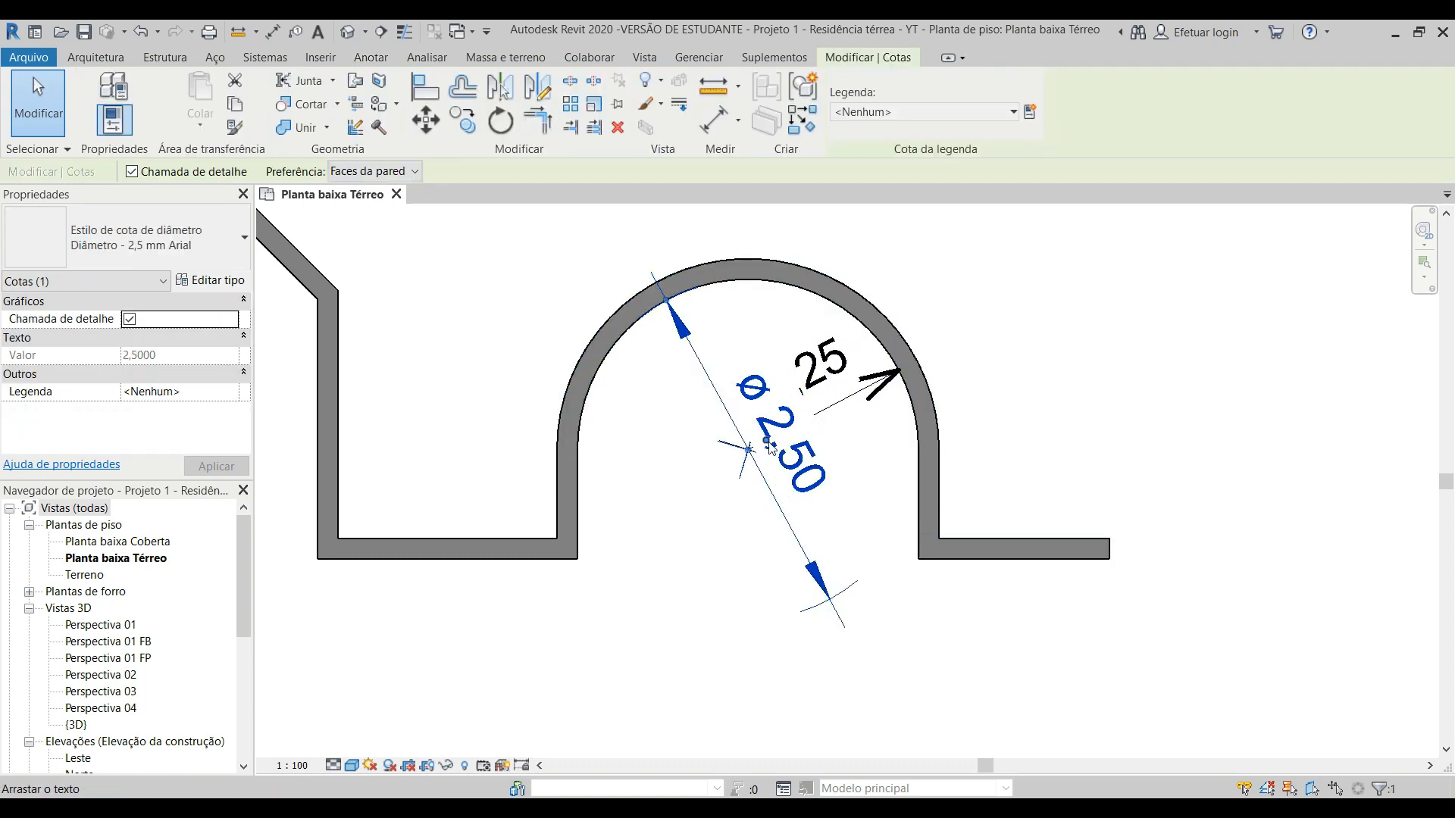
pyautogui.moveTo(768, 444); pyautogui.dragTo(703, 586)
pyautogui.click(1090, 386)
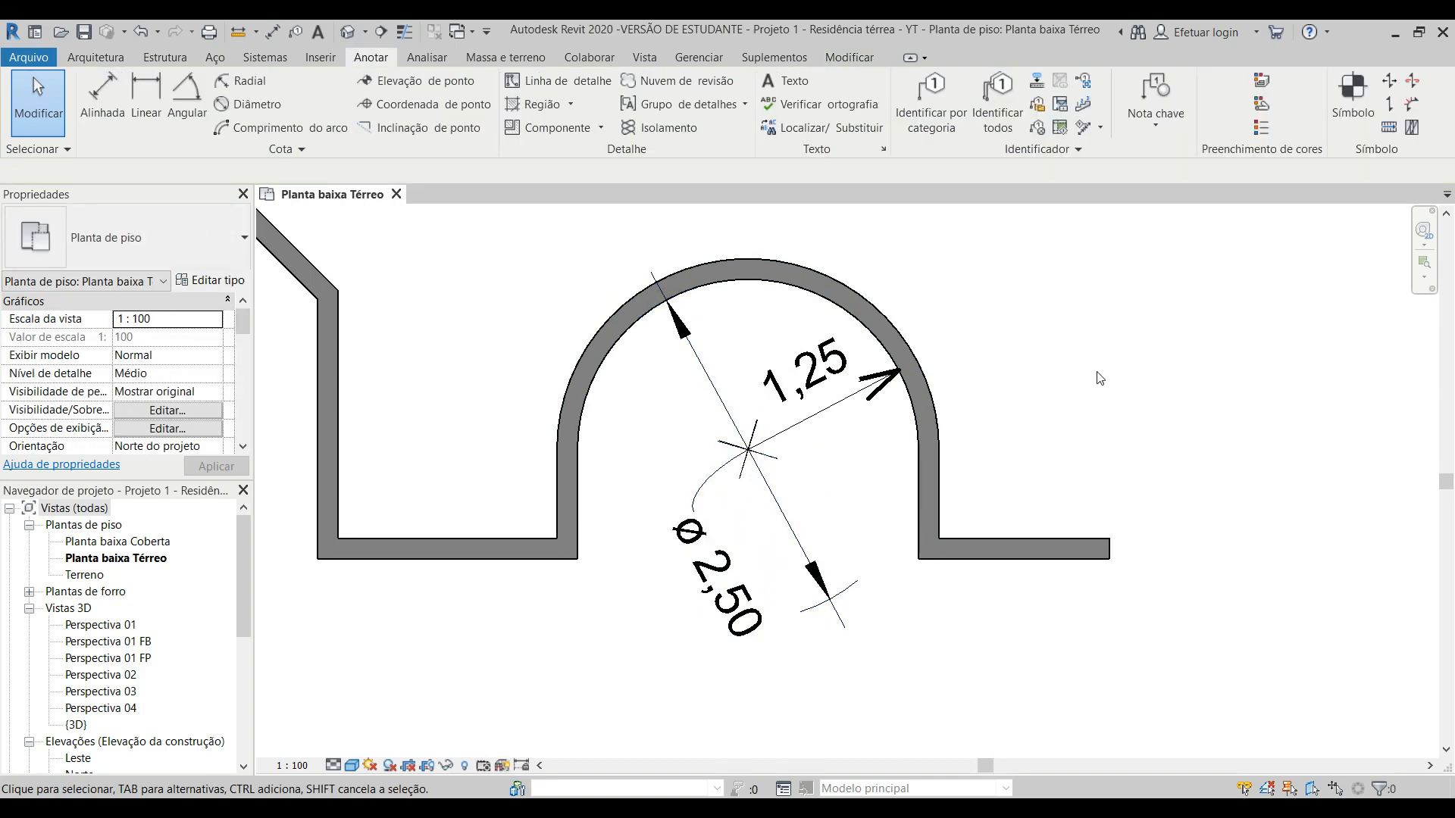
# Step: Move the text of the 0,15 wall dimension above its line, beside the lower corner of Sala de Jogos
pyautogui.scroll(-8, 1091, 390)
pyautogui.scroll(10, 538, 448)
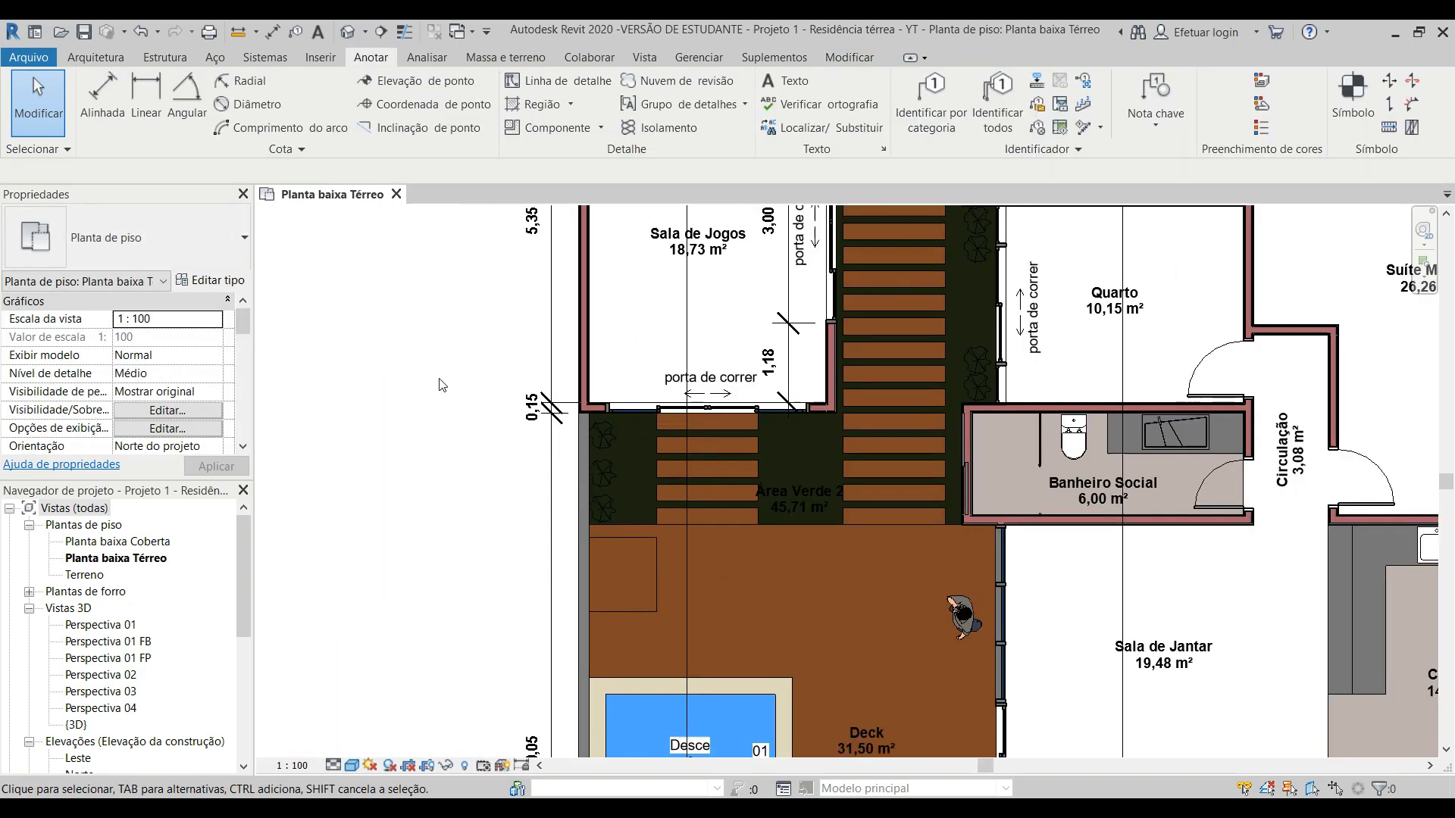
pyautogui.scroll(-3, 539, 447)
pyautogui.scroll(4, 535, 417)
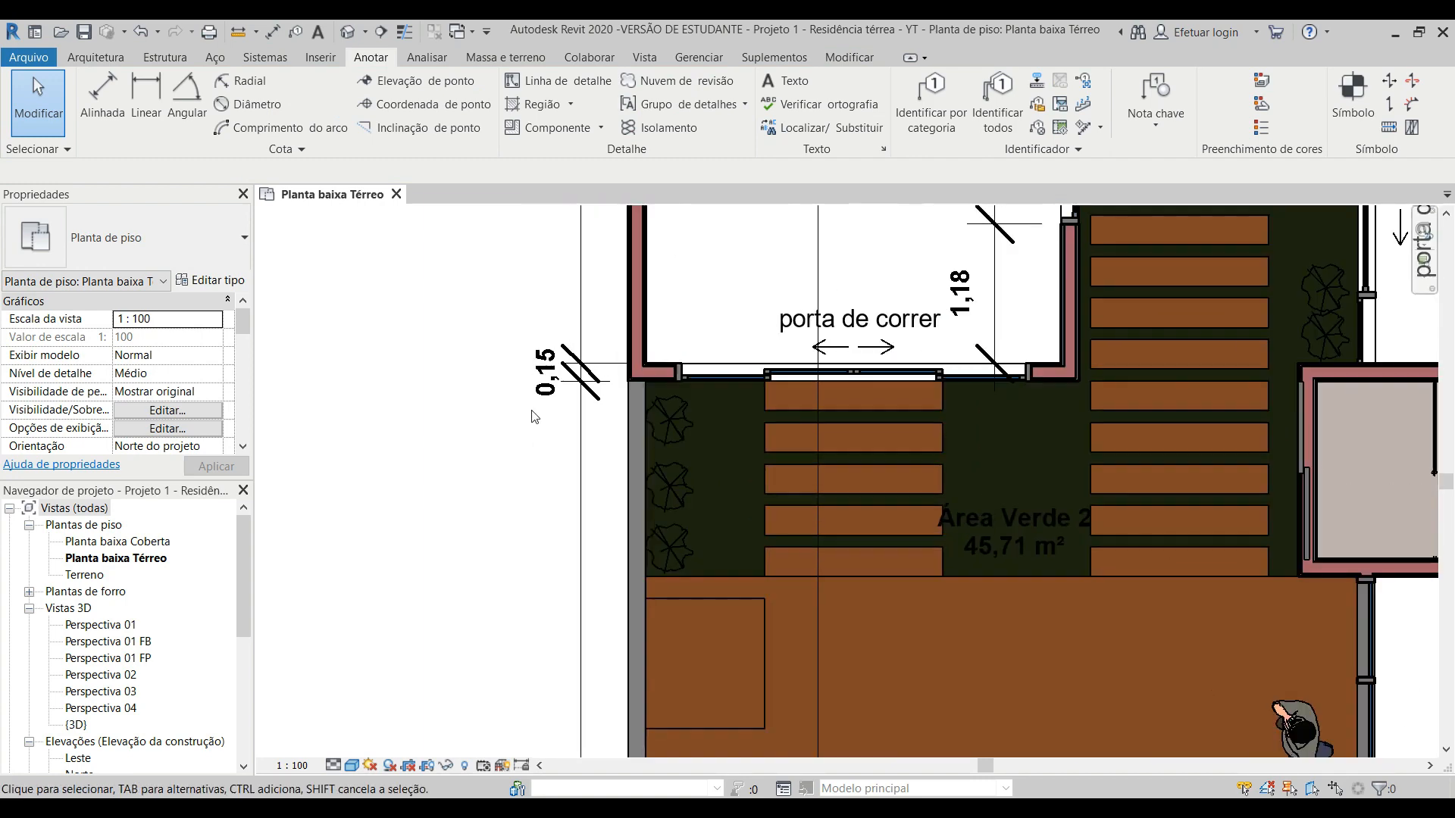
pyautogui.click(540, 390)
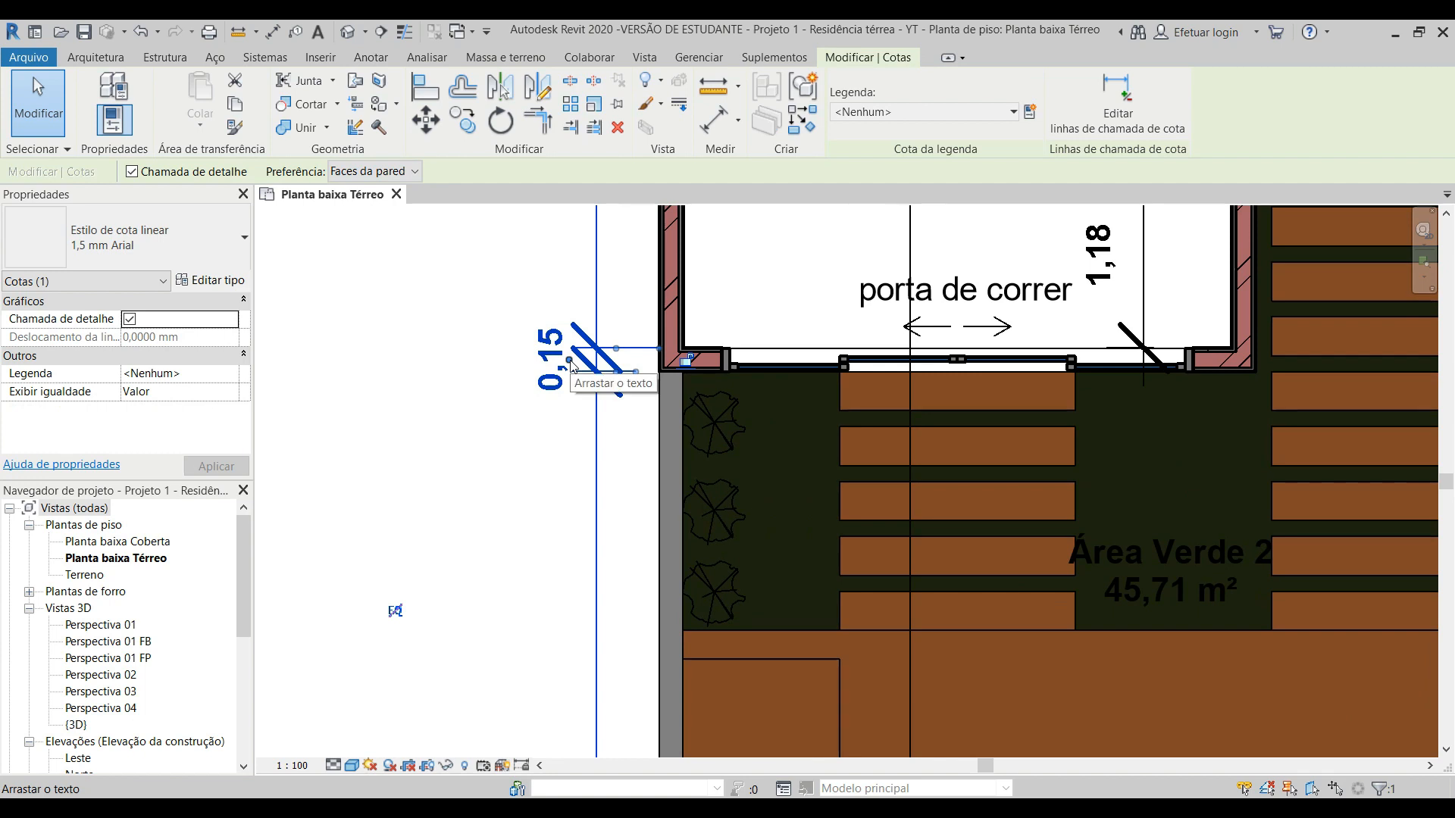
pyautogui.moveTo(571, 360); pyautogui.dragTo(564, 284)
pyautogui.scroll(-1, 557, 326)
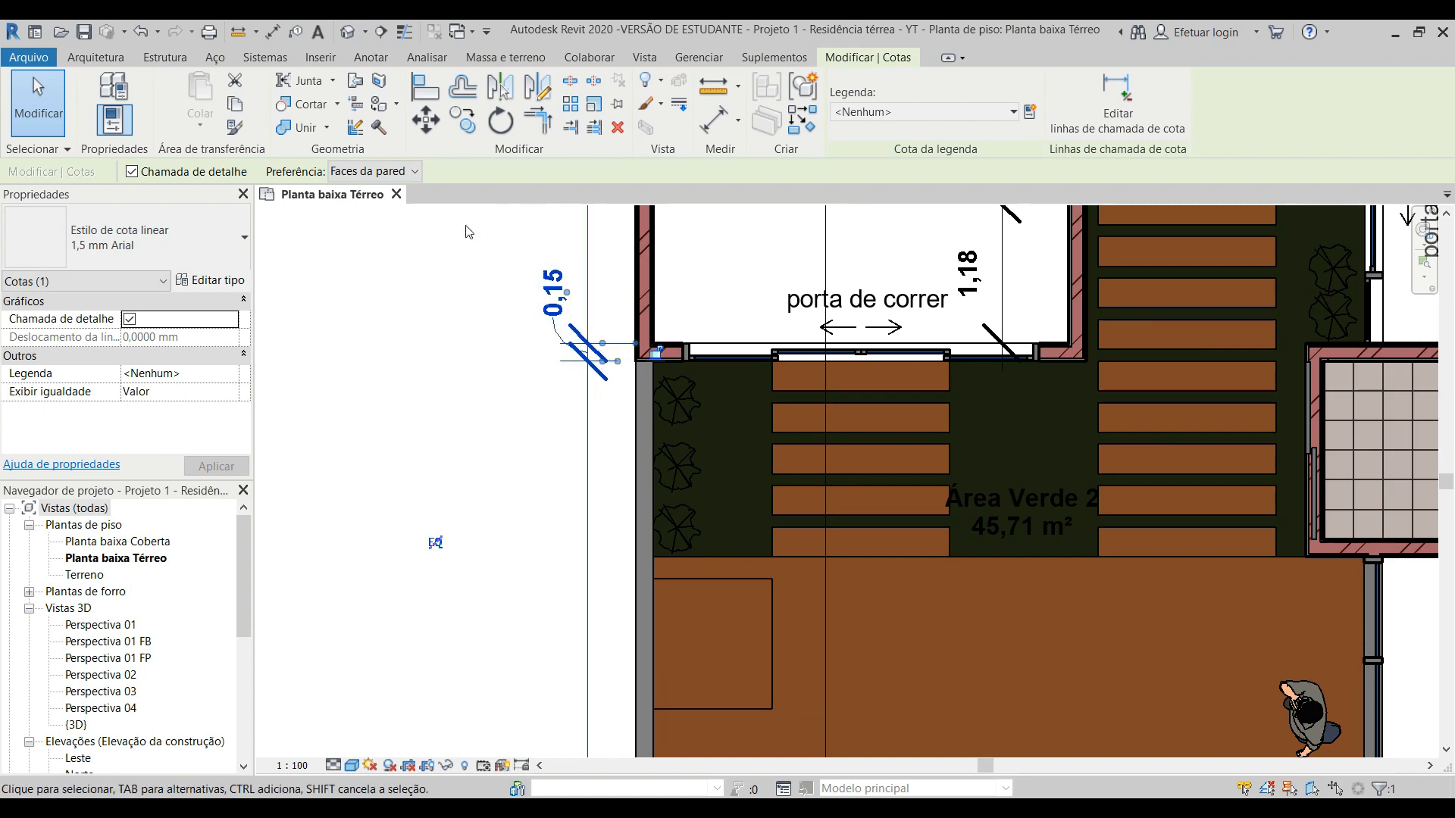
# Step: Move the 0,15 dimension's text back beside its tick marks and turn off the dimension's leader
pyautogui.scroll(2, 501, 288)
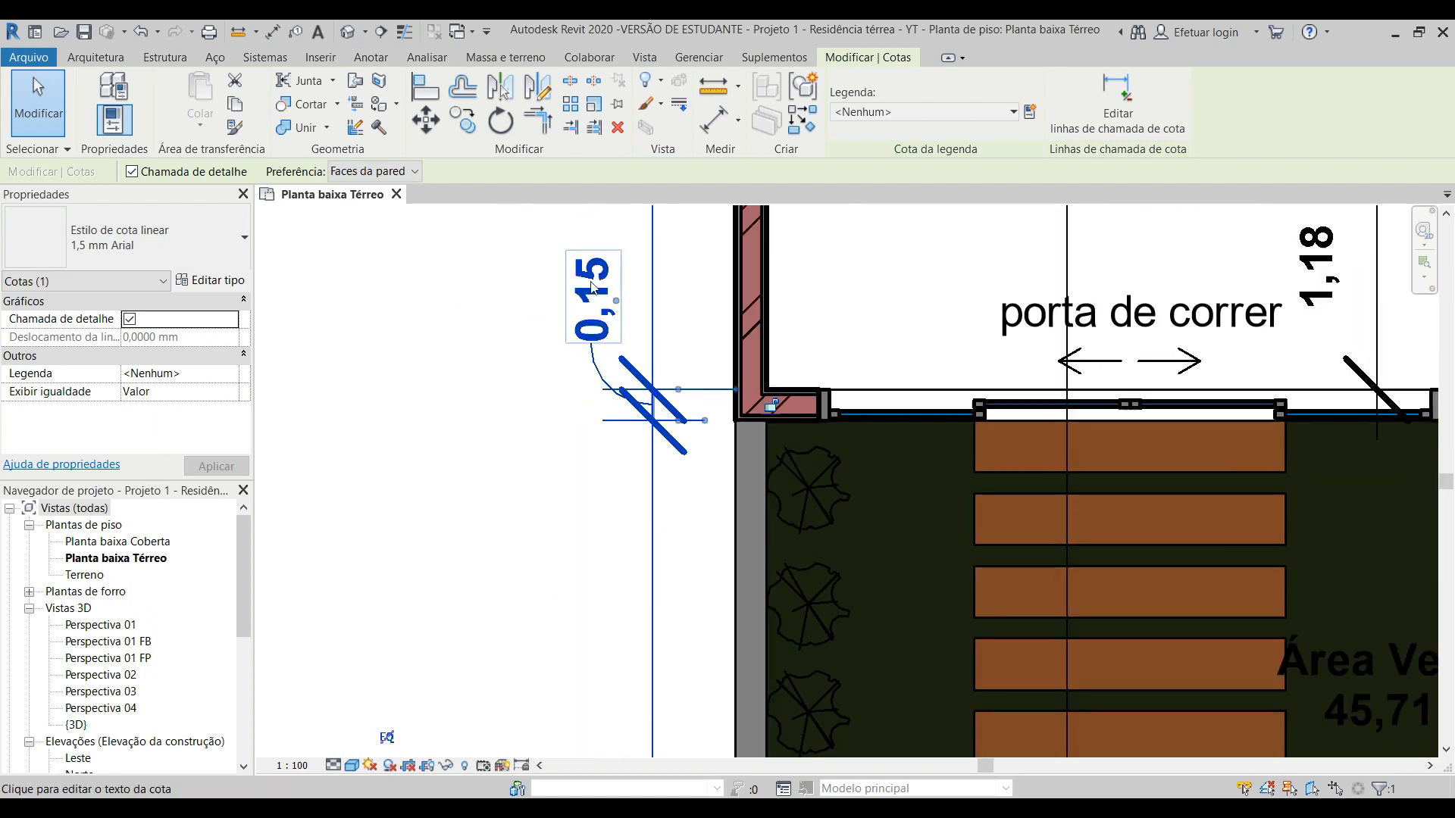
pyautogui.moveTo(619, 307); pyautogui.dragTo(606, 415)
pyautogui.scroll(3, 621, 398)
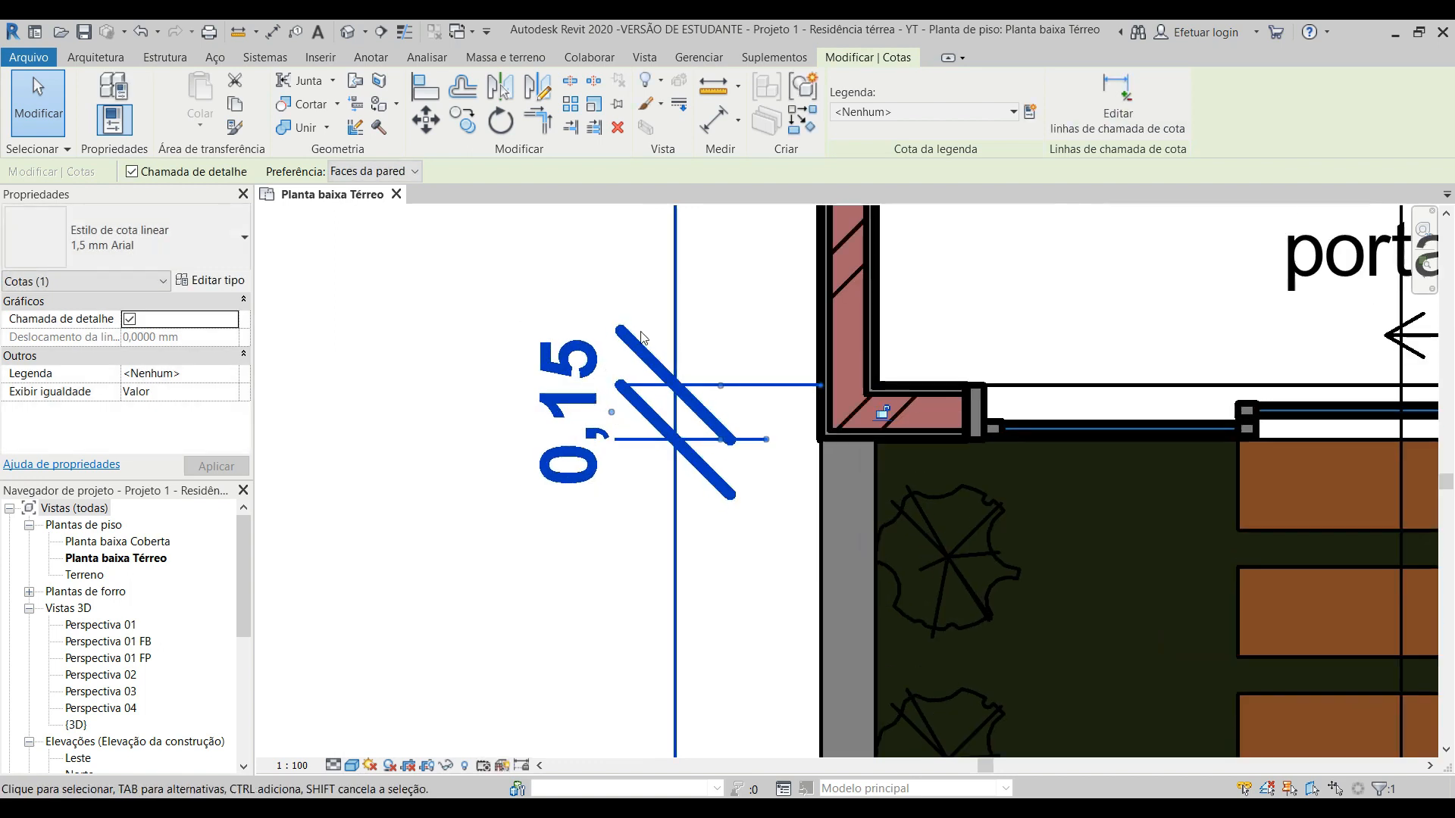
pyautogui.scroll(-1, 645, 417)
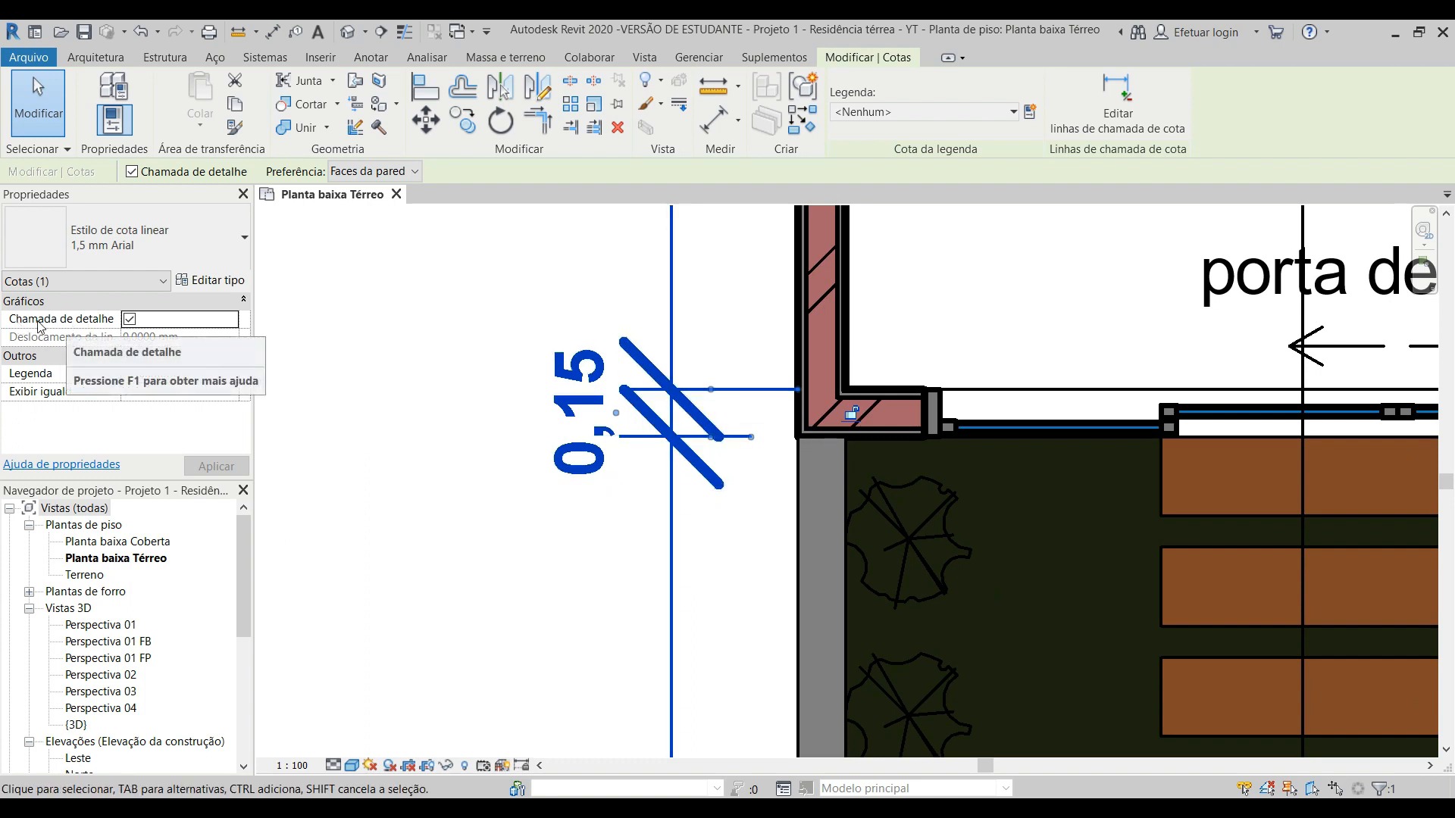
pyautogui.click(129, 319)
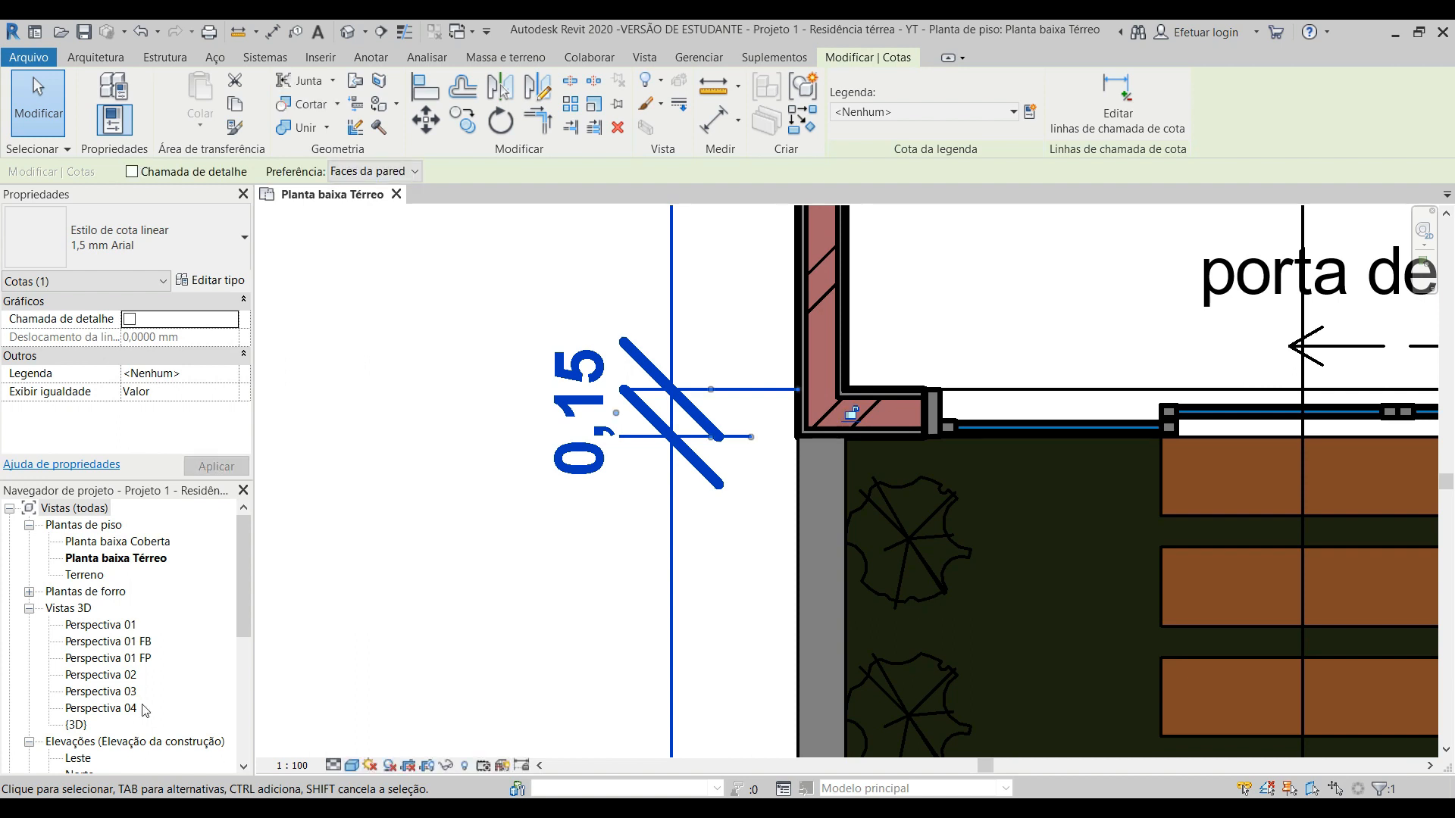
pyautogui.scroll(-3, 530, 530)
pyautogui.press('Escape')
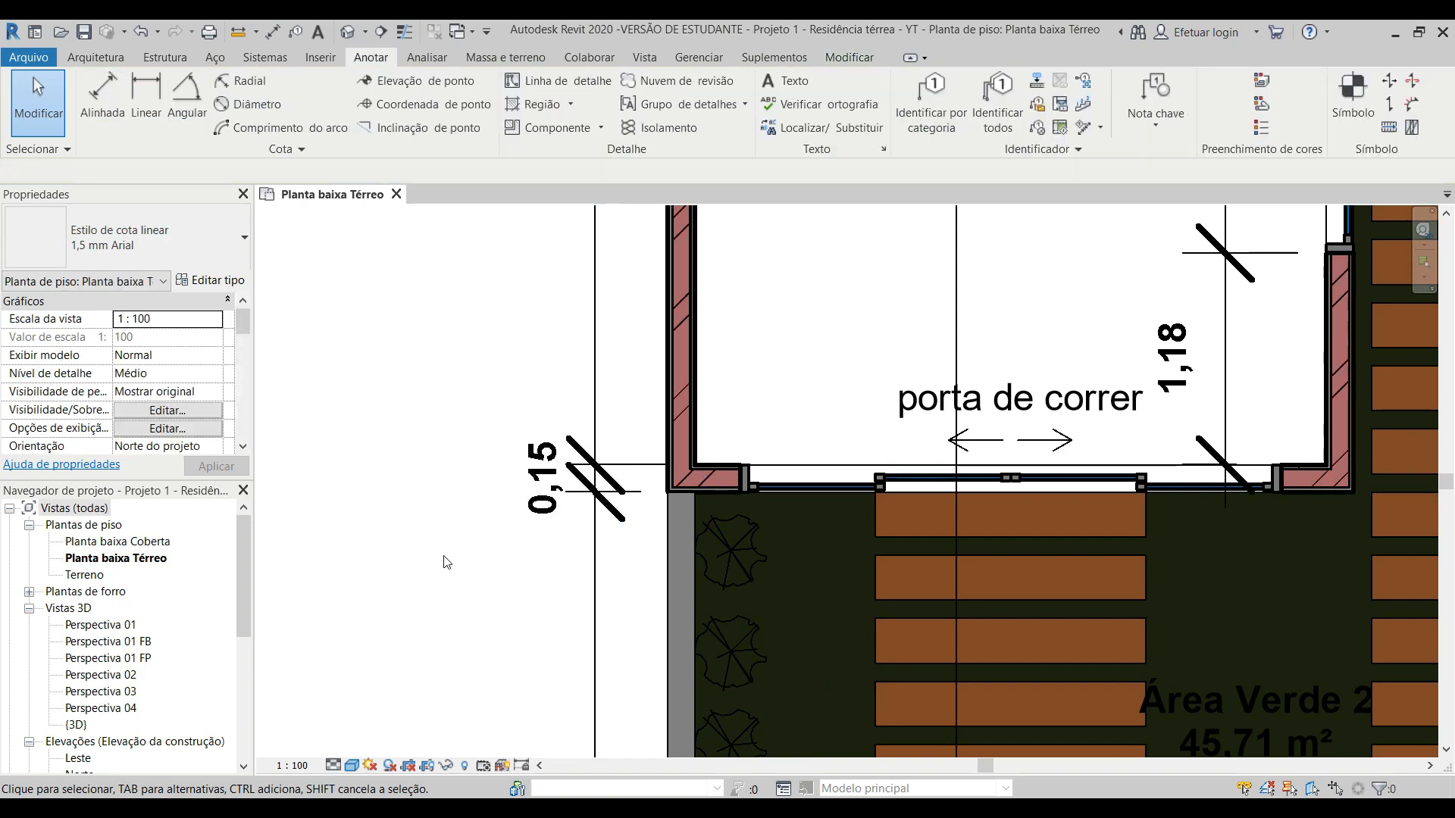
# Step: Place an arc length dimension on the outer face of the curved sample wall, between its two straight sides, above the arc
pyautogui.scroll(-2, 425, 469)
pyautogui.scroll(-4, 333, 348)
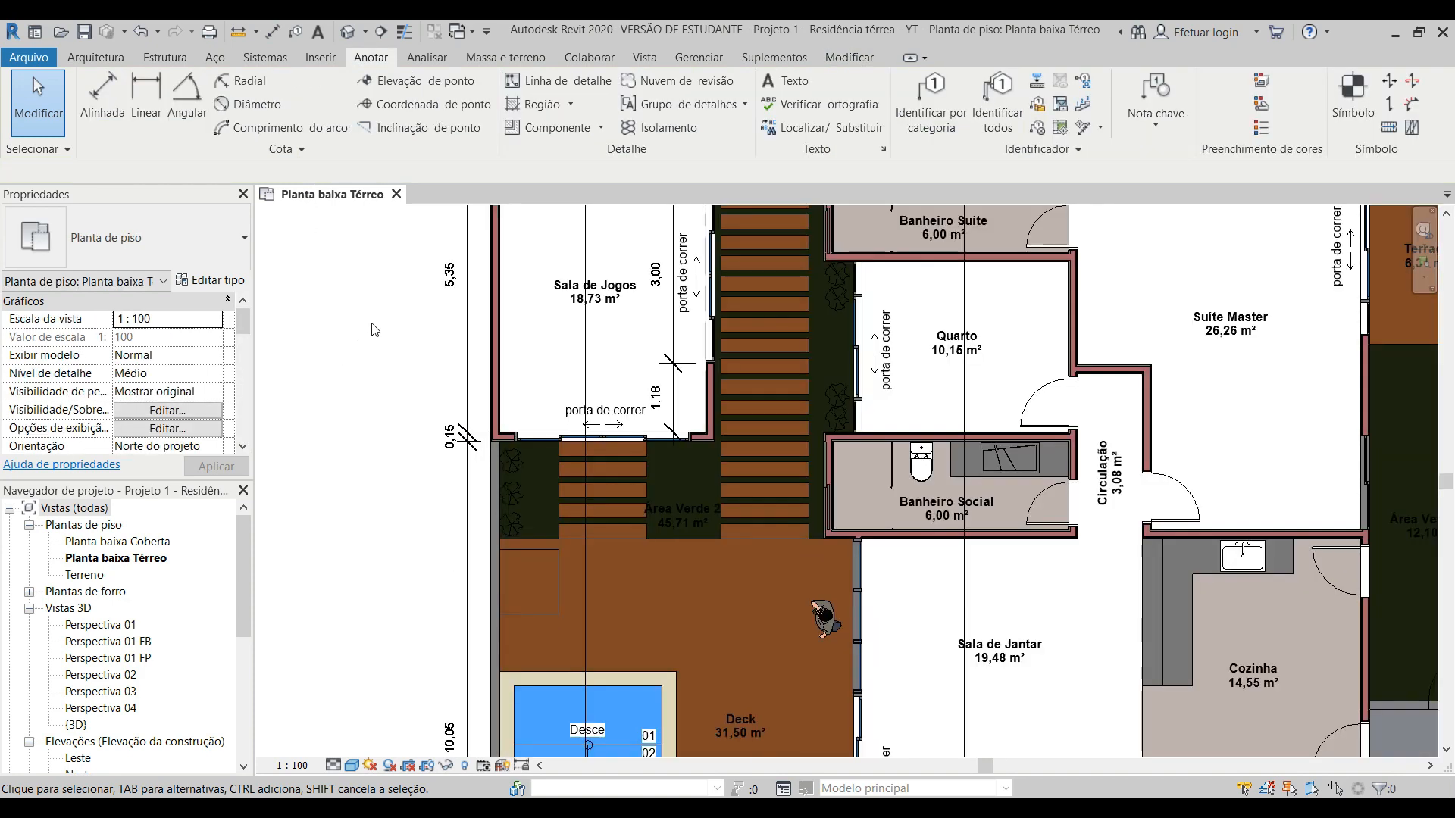
pyautogui.moveTo(848, 418); pyautogui.dragTo(548, 352, button='middle')
pyautogui.scroll(3, 1120, 391)
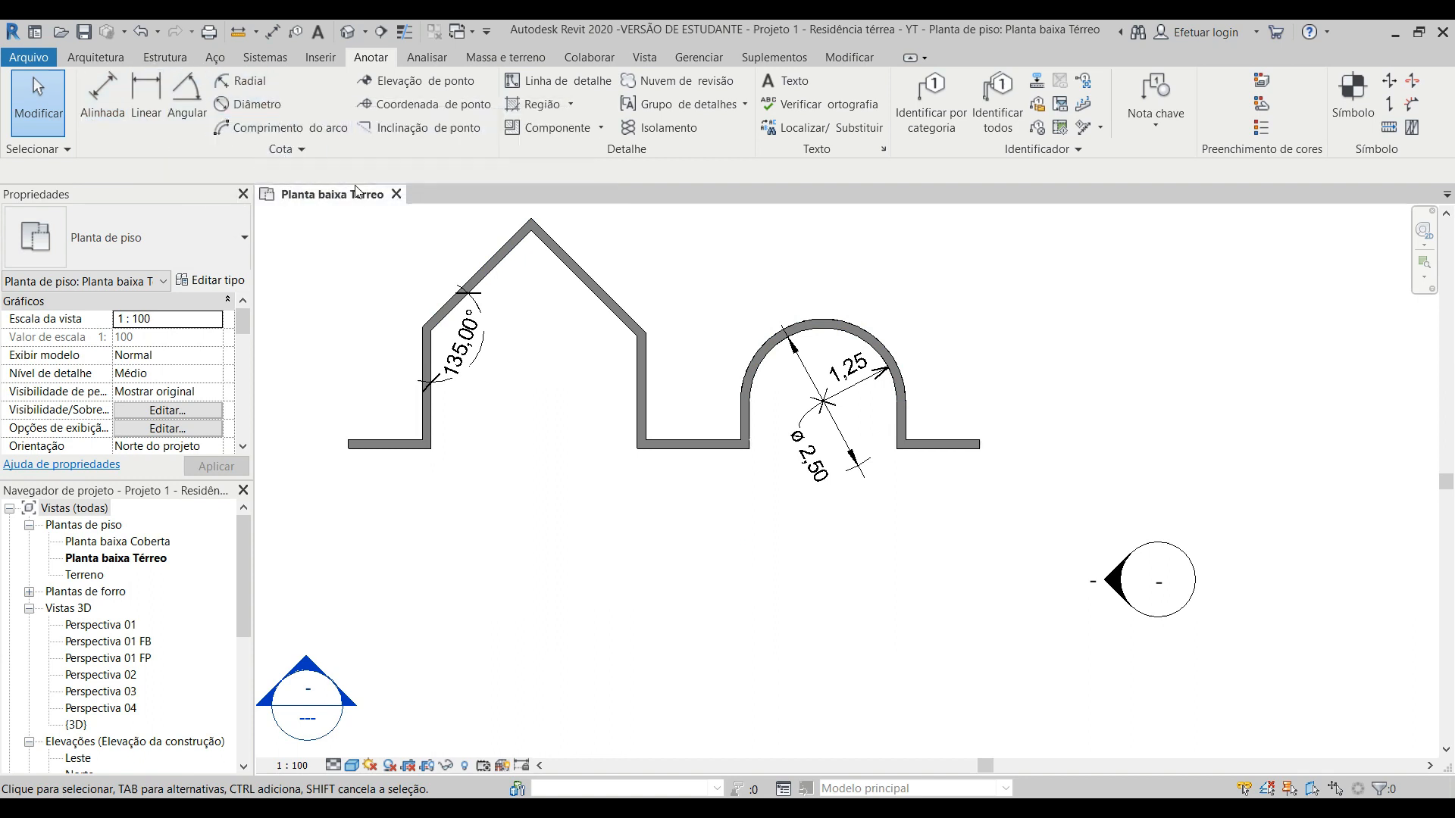
pyautogui.moveTo(871, 493); pyautogui.dragTo(716, 417, button='middle')
pyautogui.scroll(2, 716, 420)
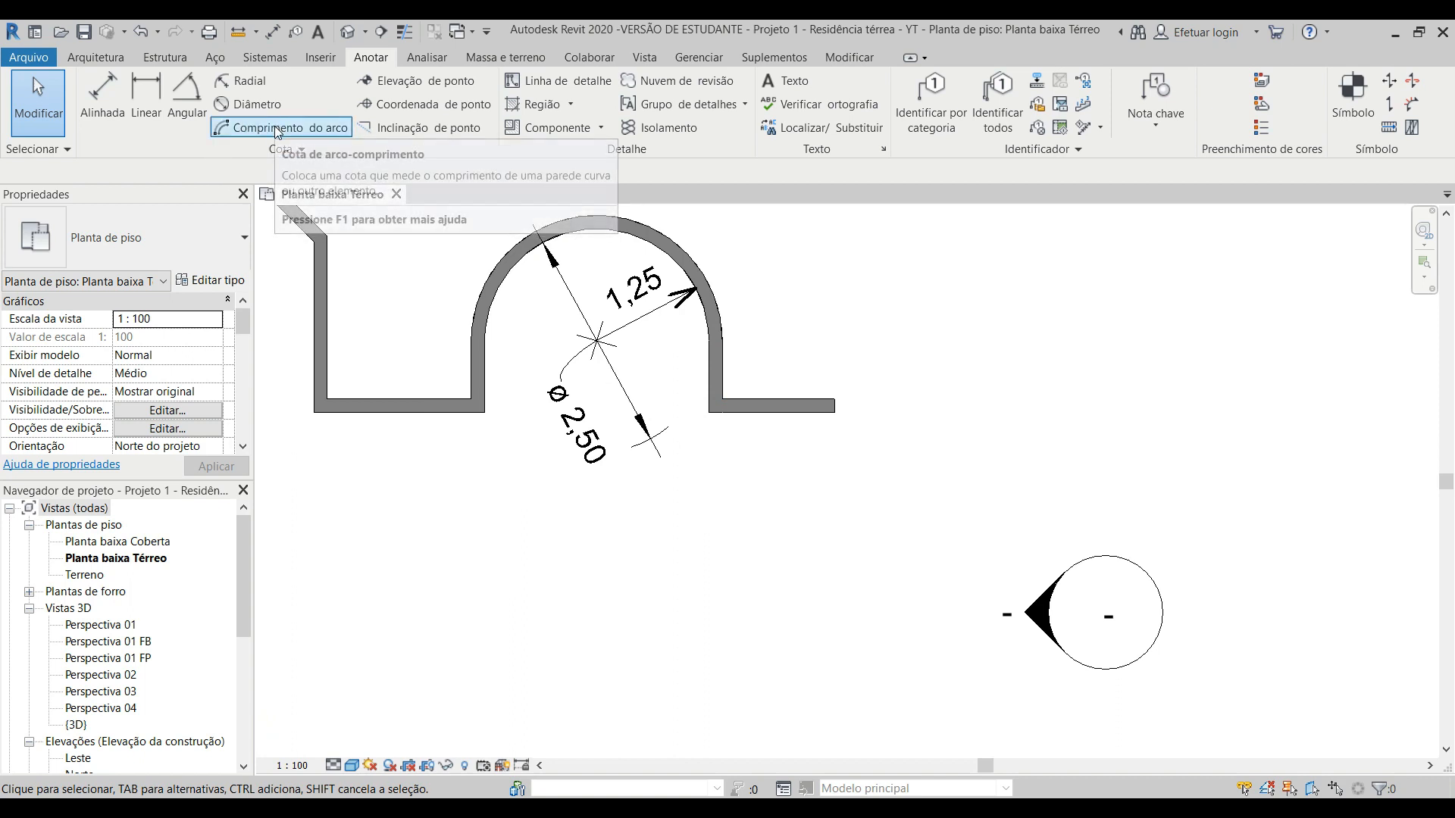
pyautogui.moveTo(503, 383); pyautogui.dragTo(483, 478, button='middle')
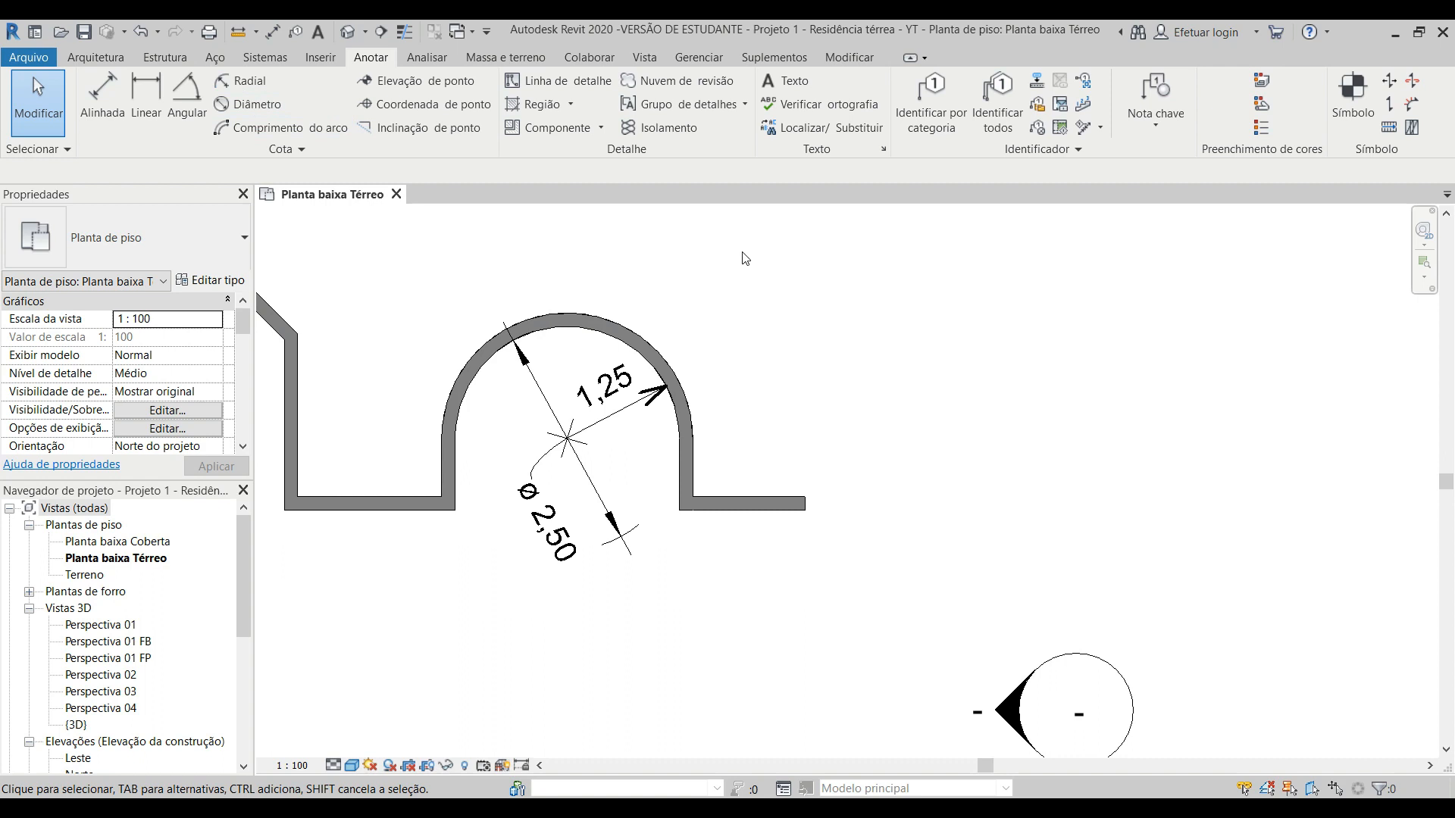
pyautogui.click(325, 126)
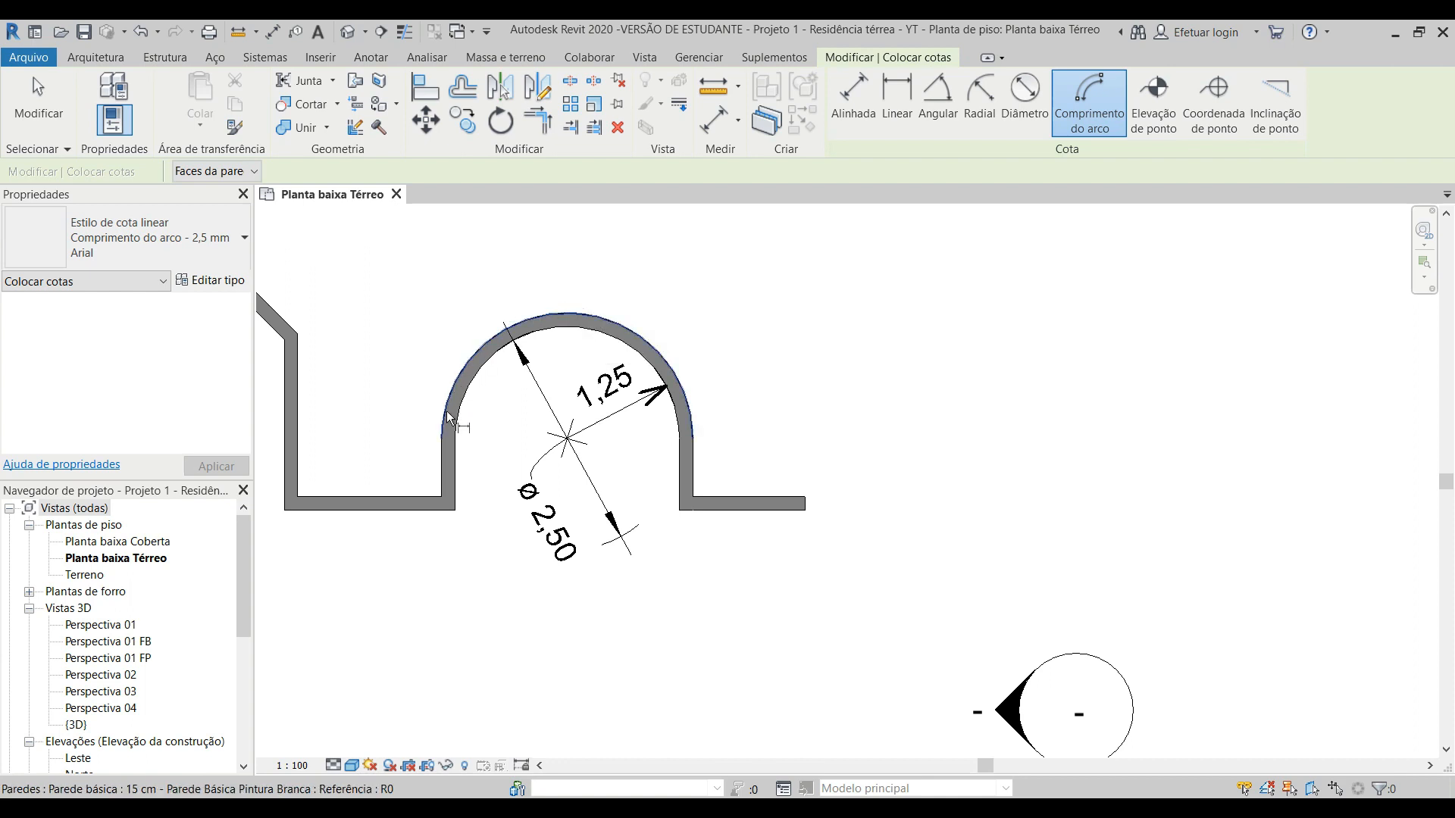
pyautogui.click(612, 327)
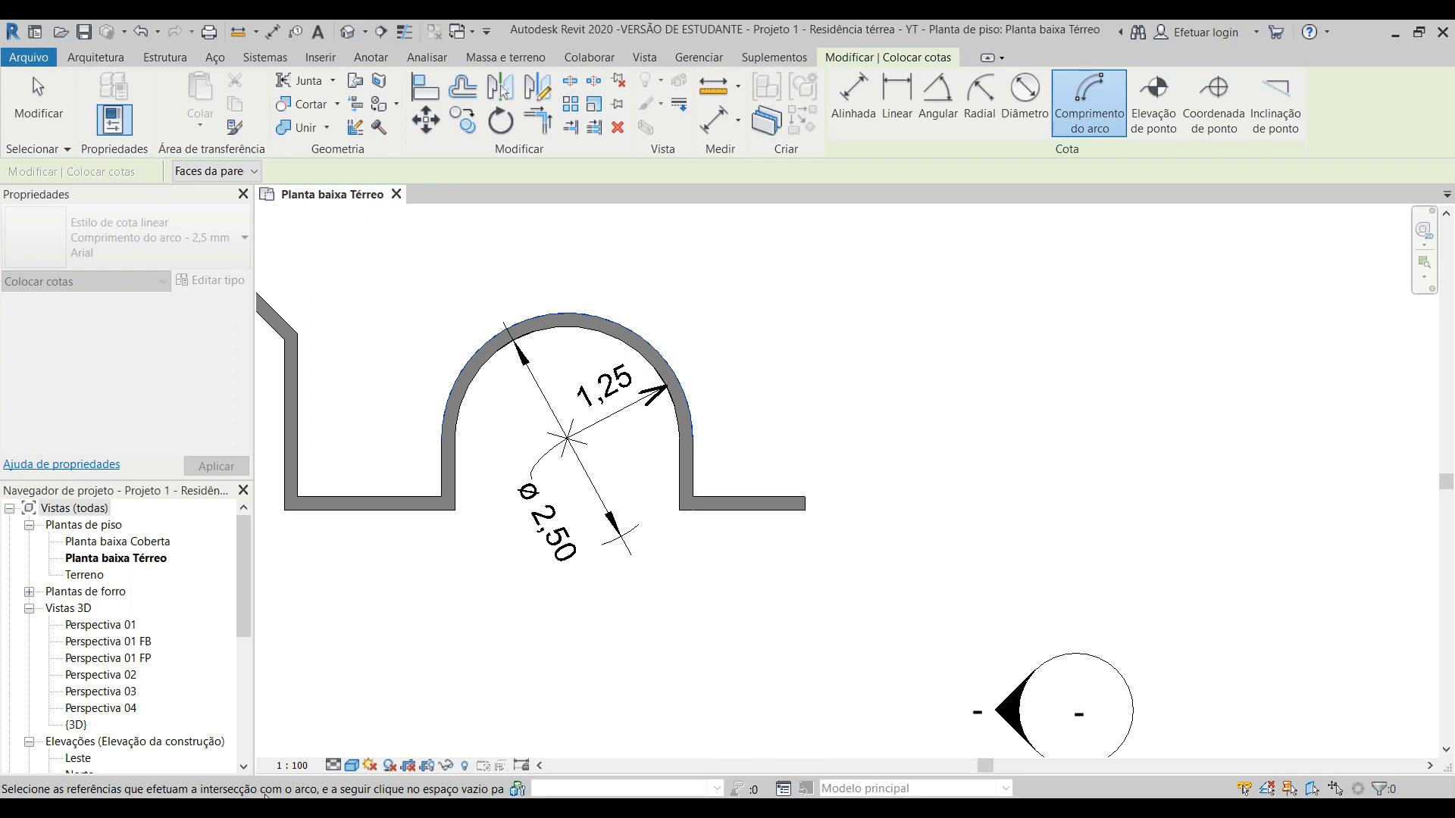
pyautogui.click(437, 452)
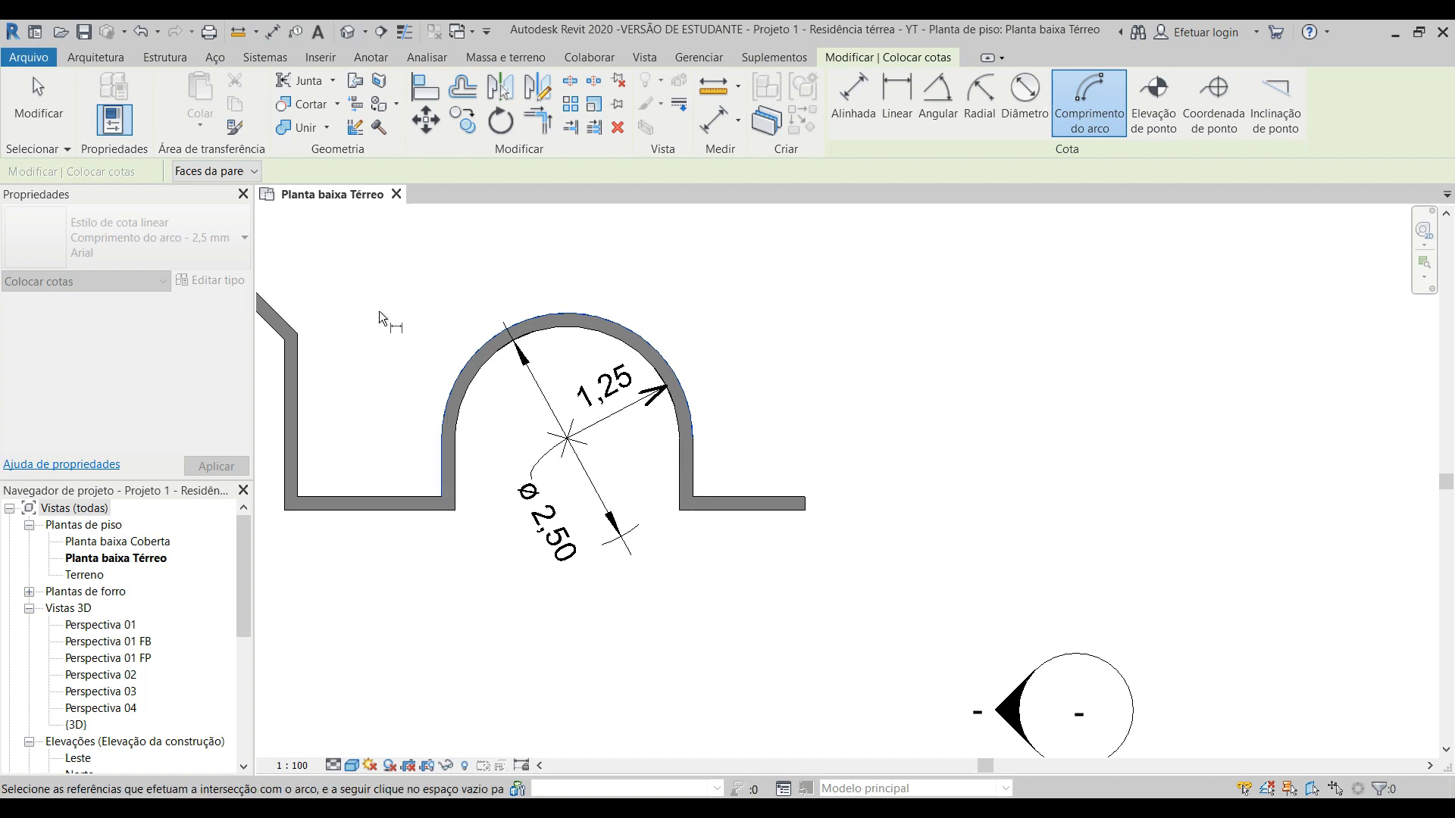
pyautogui.click(697, 466)
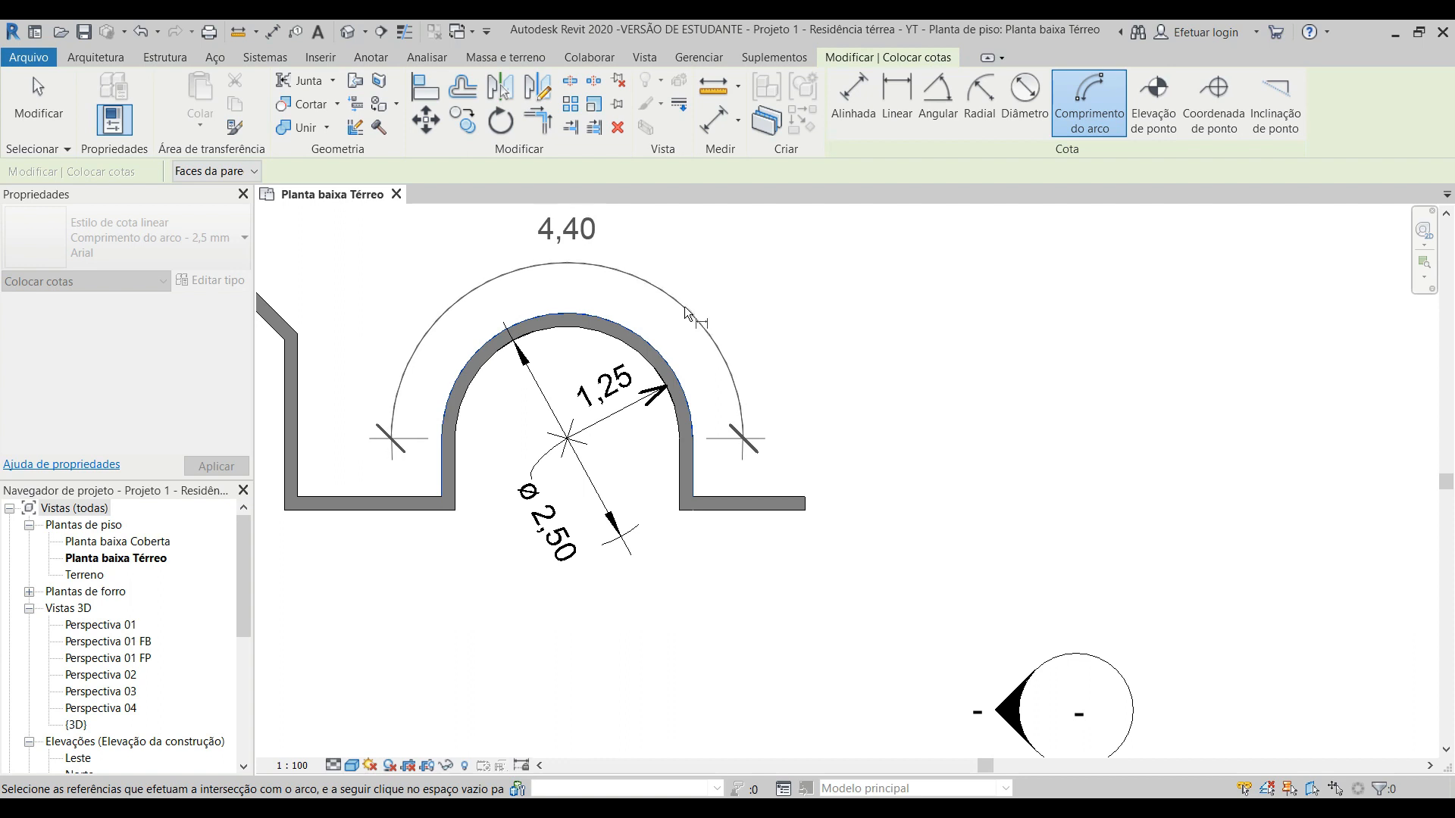
pyautogui.click(686, 313)
pyautogui.press('Escape')
pyautogui.press('Escape')
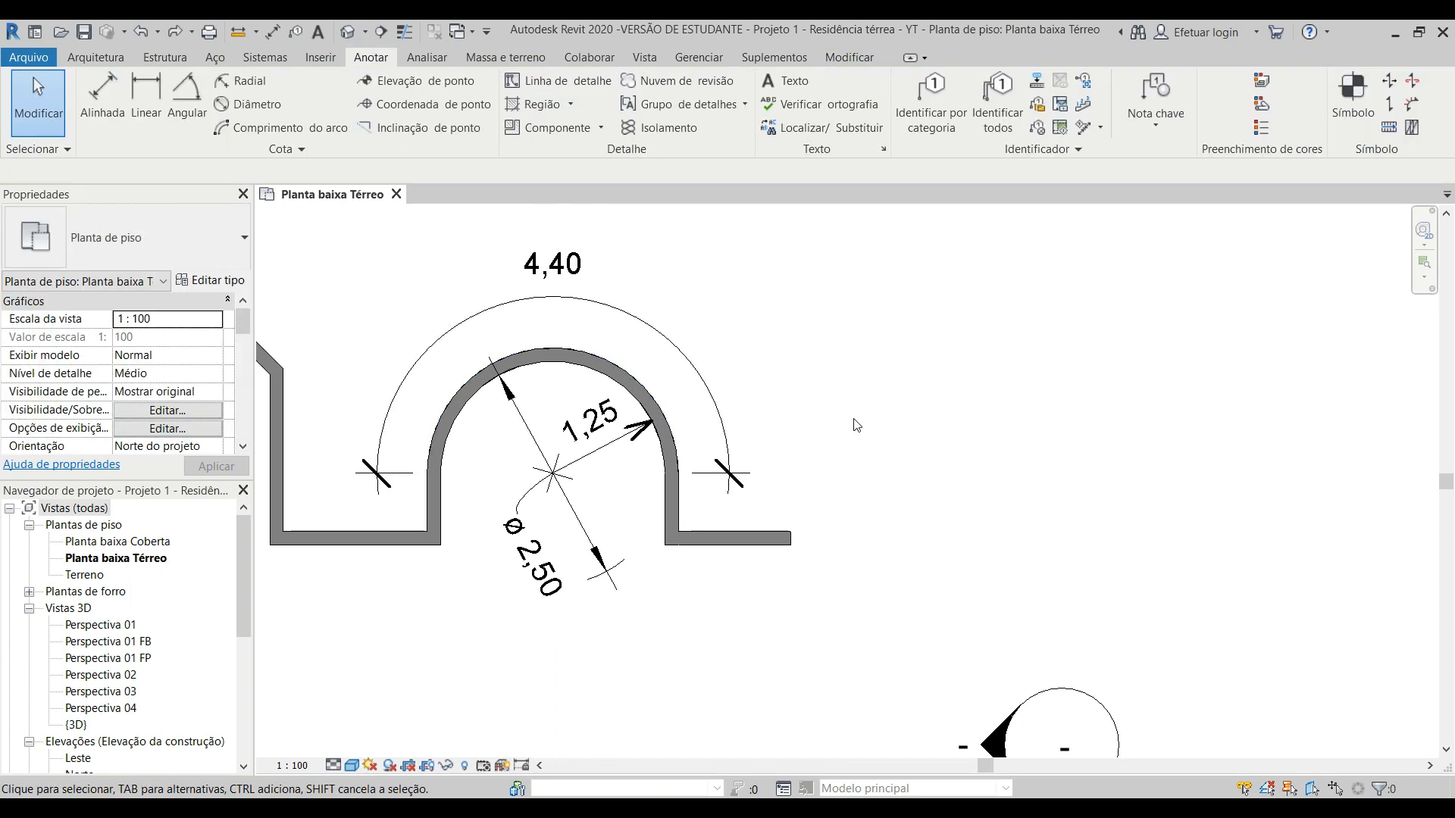
# Step: Delete the radial and diameter dimensions and place an arc length dimension on the curved sample wall's inner face, inside the arc
pyautogui.moveTo(597, 487); pyautogui.dragTo(513, 457)
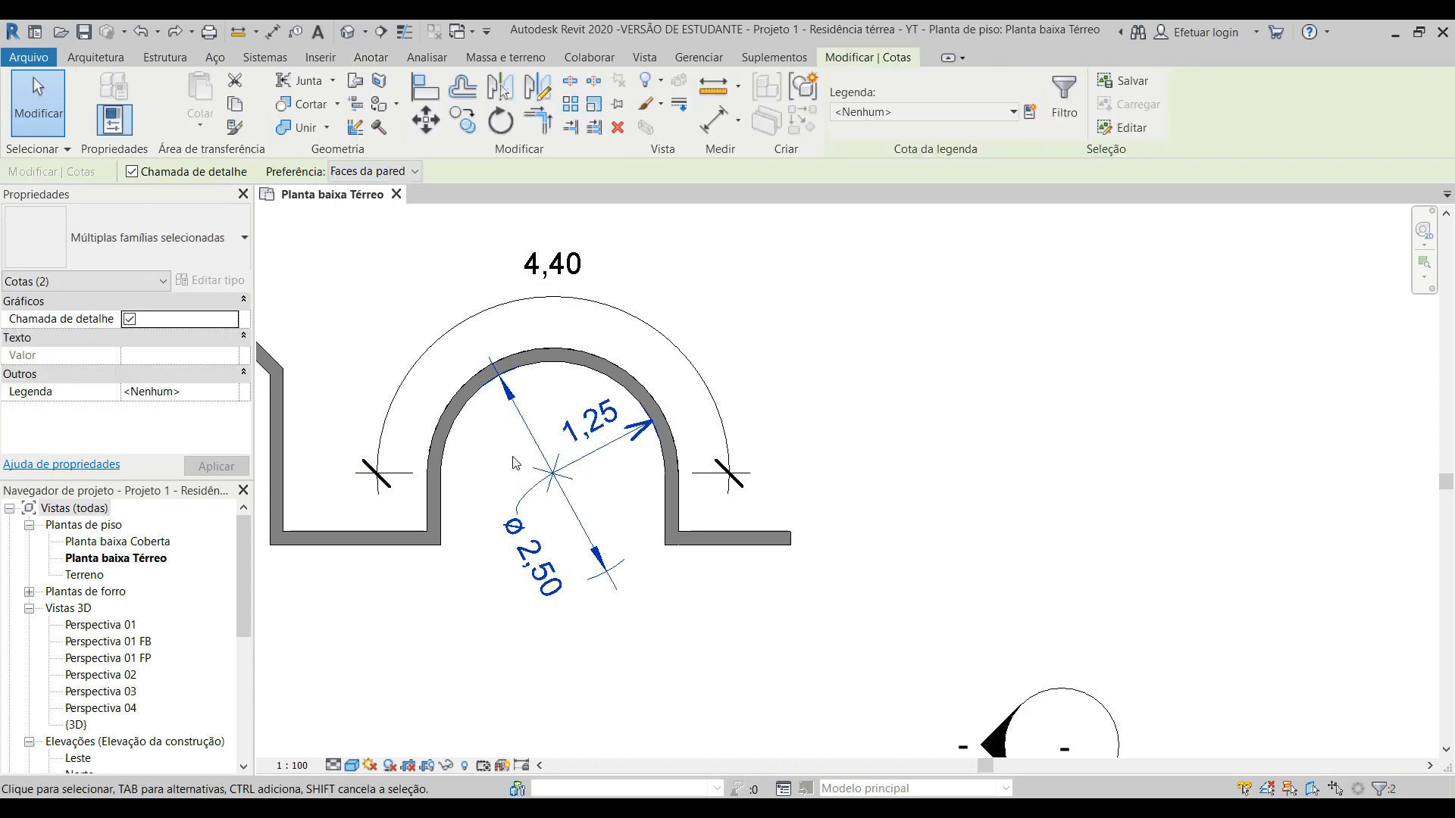
pyautogui.press('Delete')
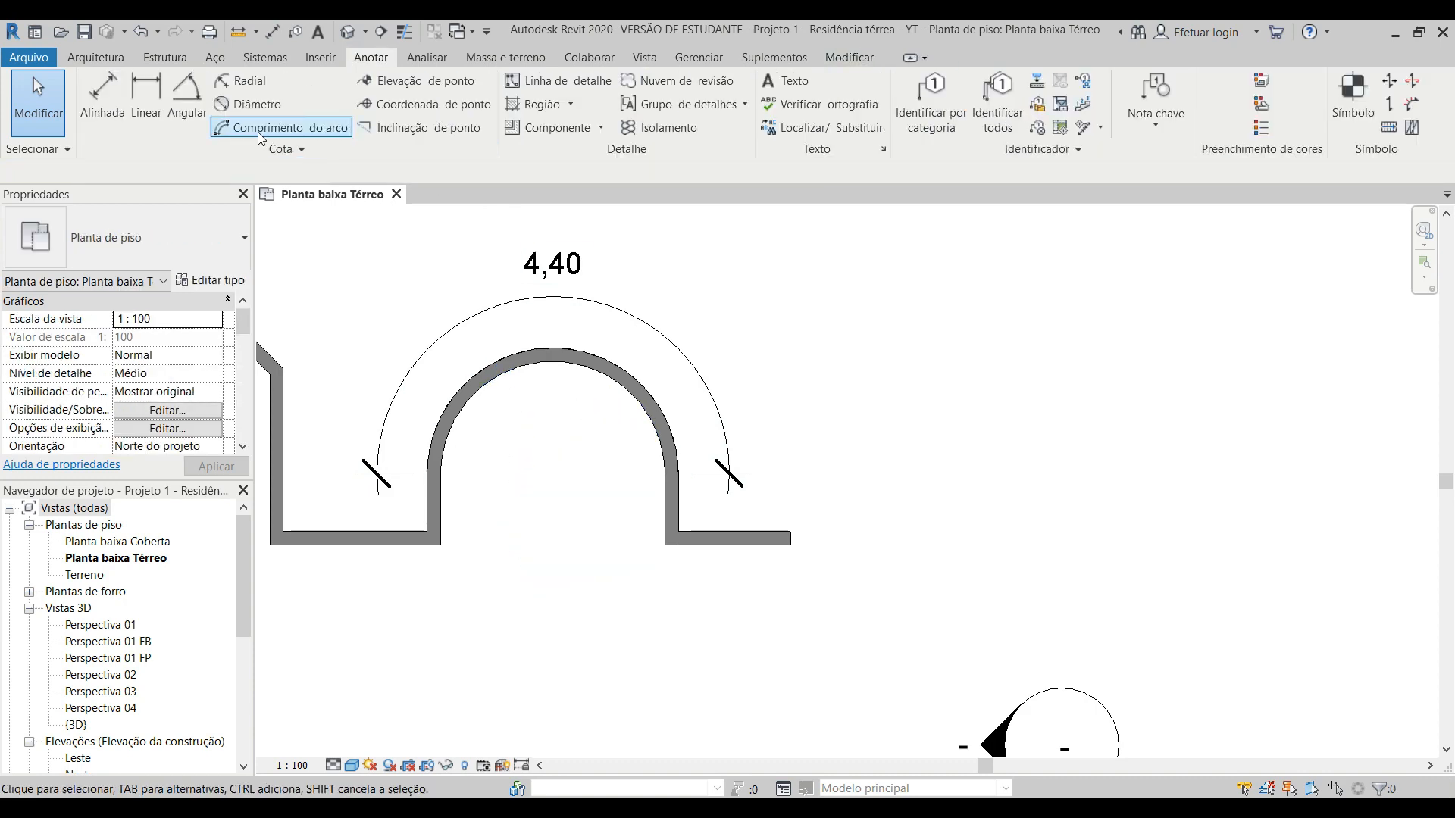
pyautogui.click(258, 129)
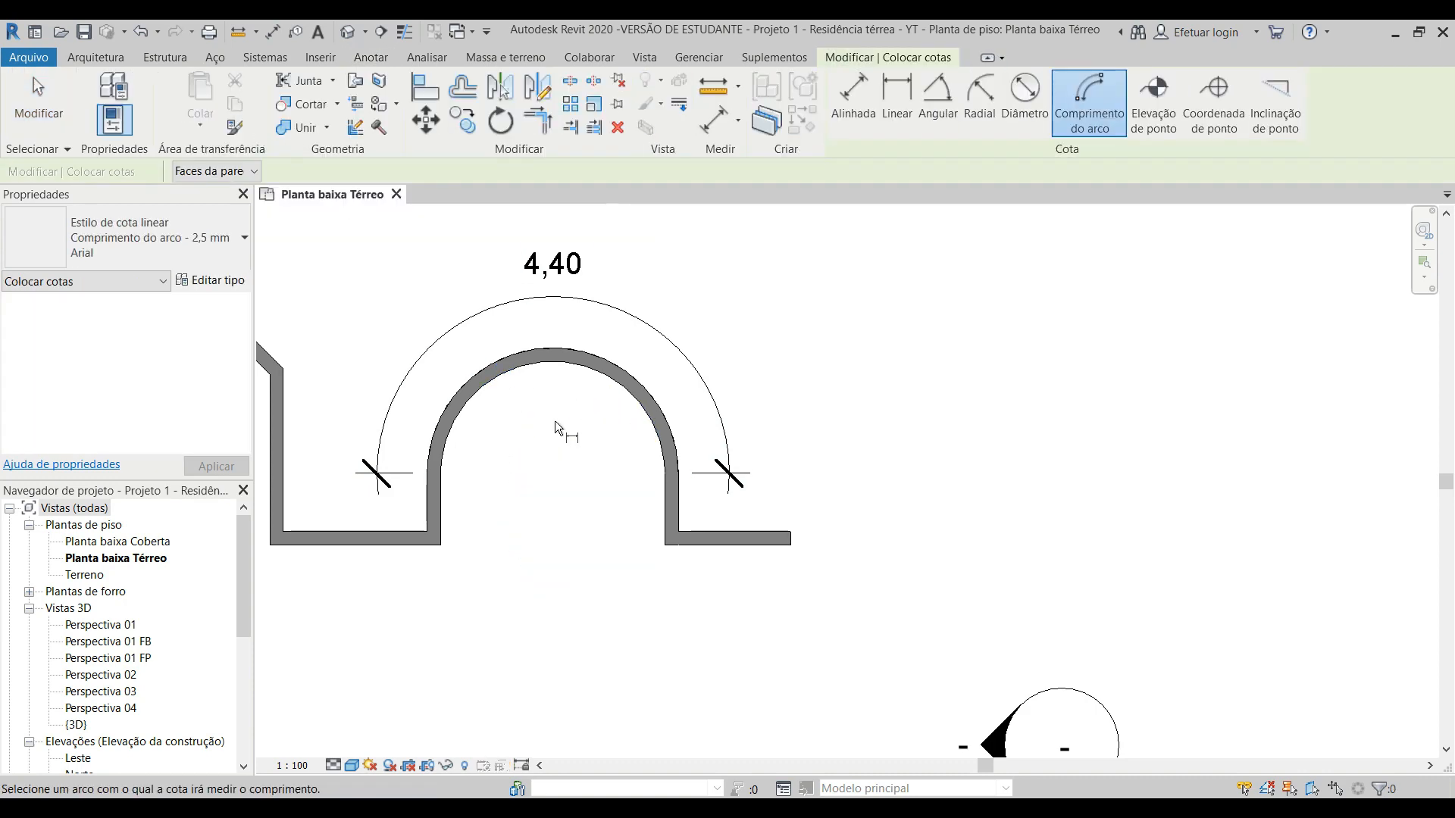
pyautogui.click(547, 362)
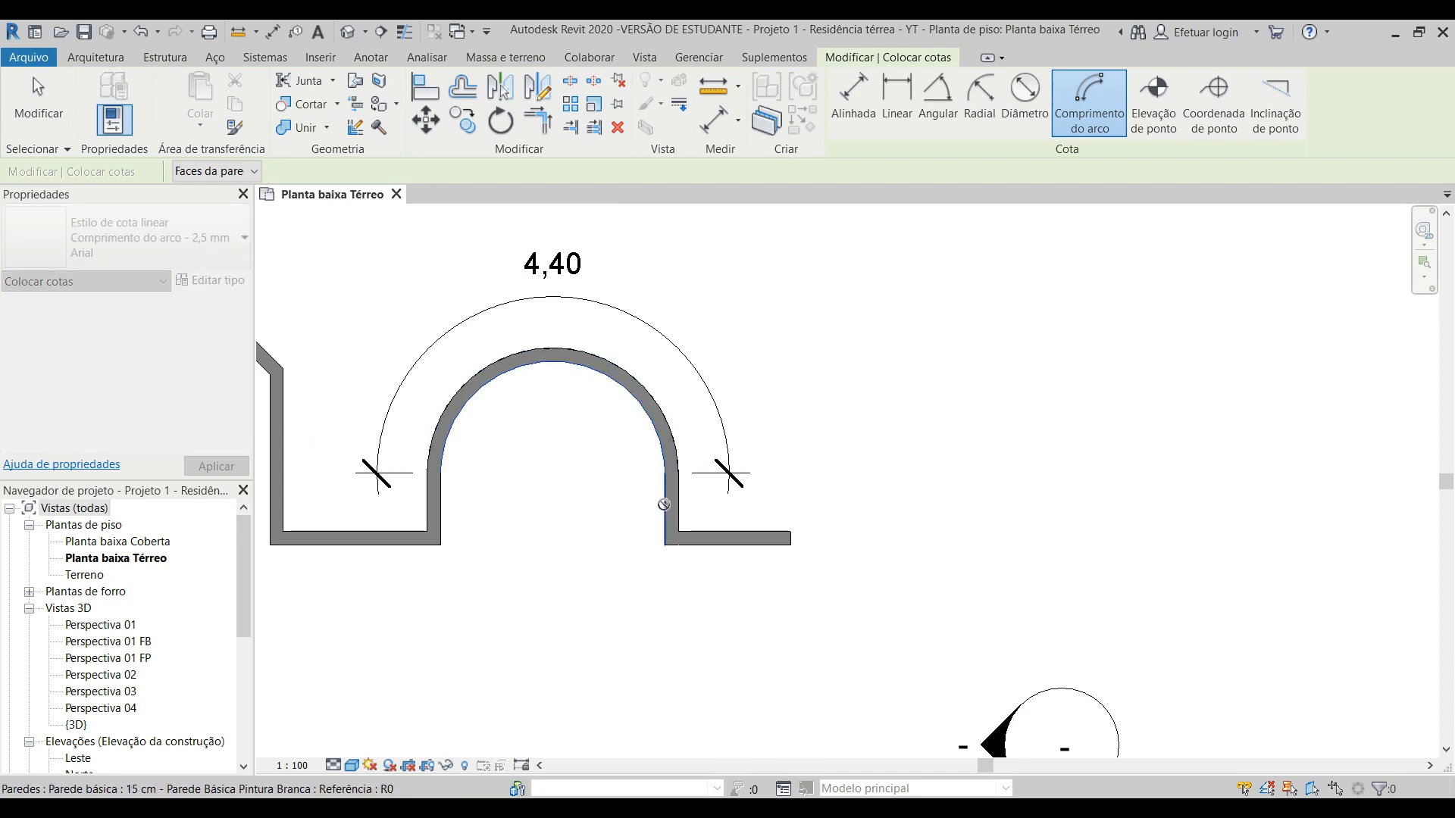
pyautogui.click(662, 505)
pyautogui.click(438, 511)
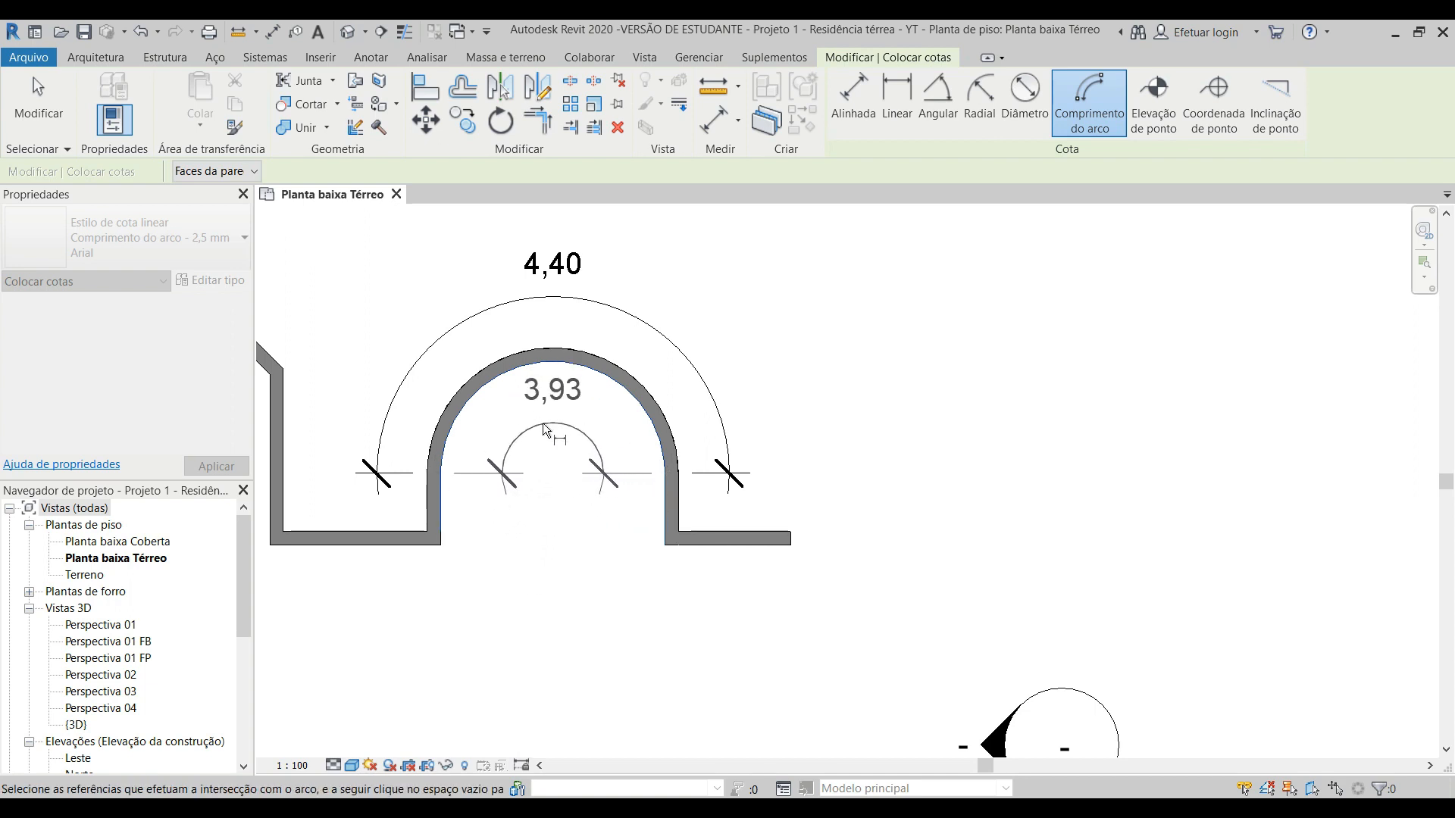
pyautogui.click(543, 423)
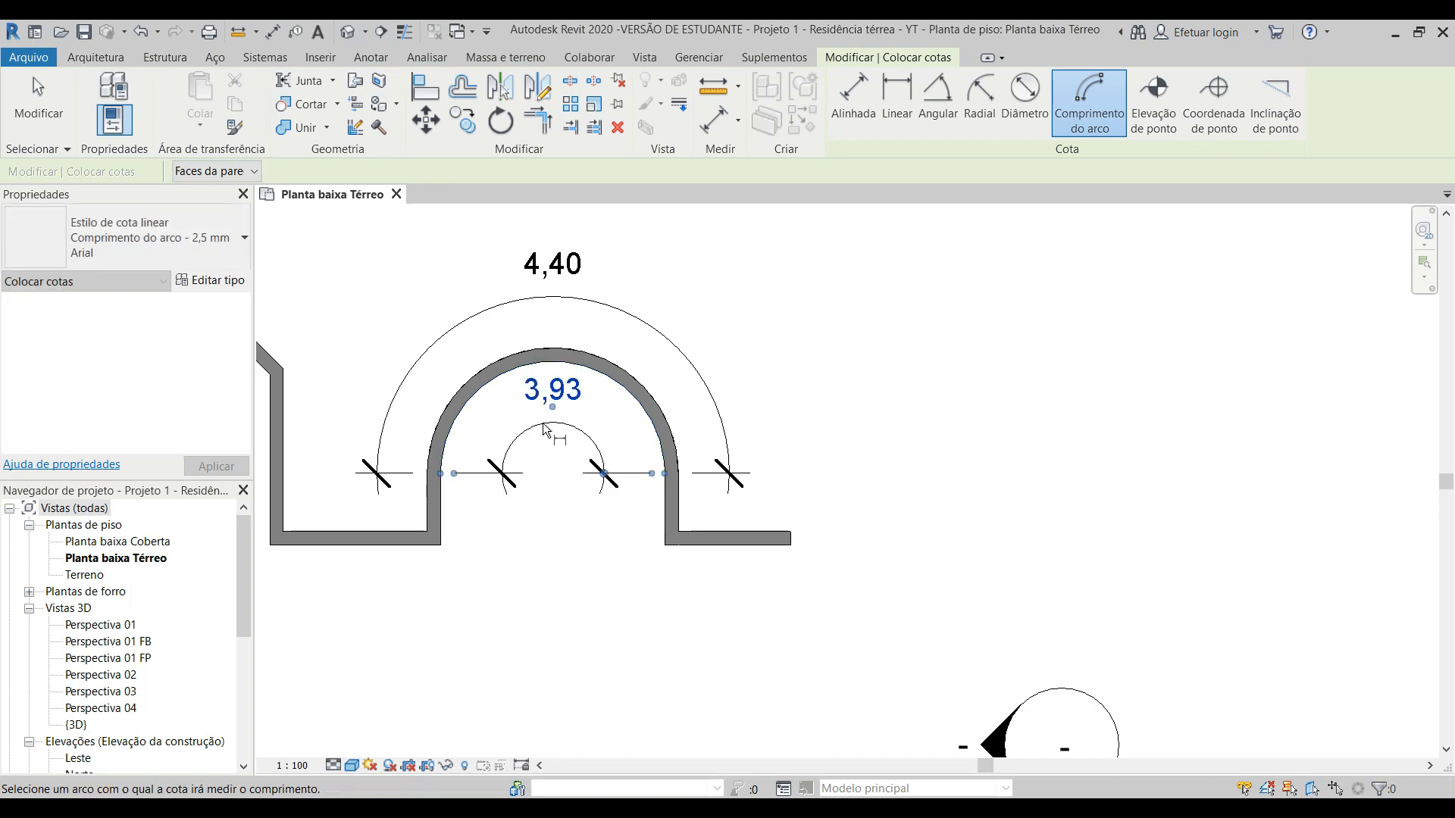
pyautogui.press('Escape')
pyautogui.press('Escape')
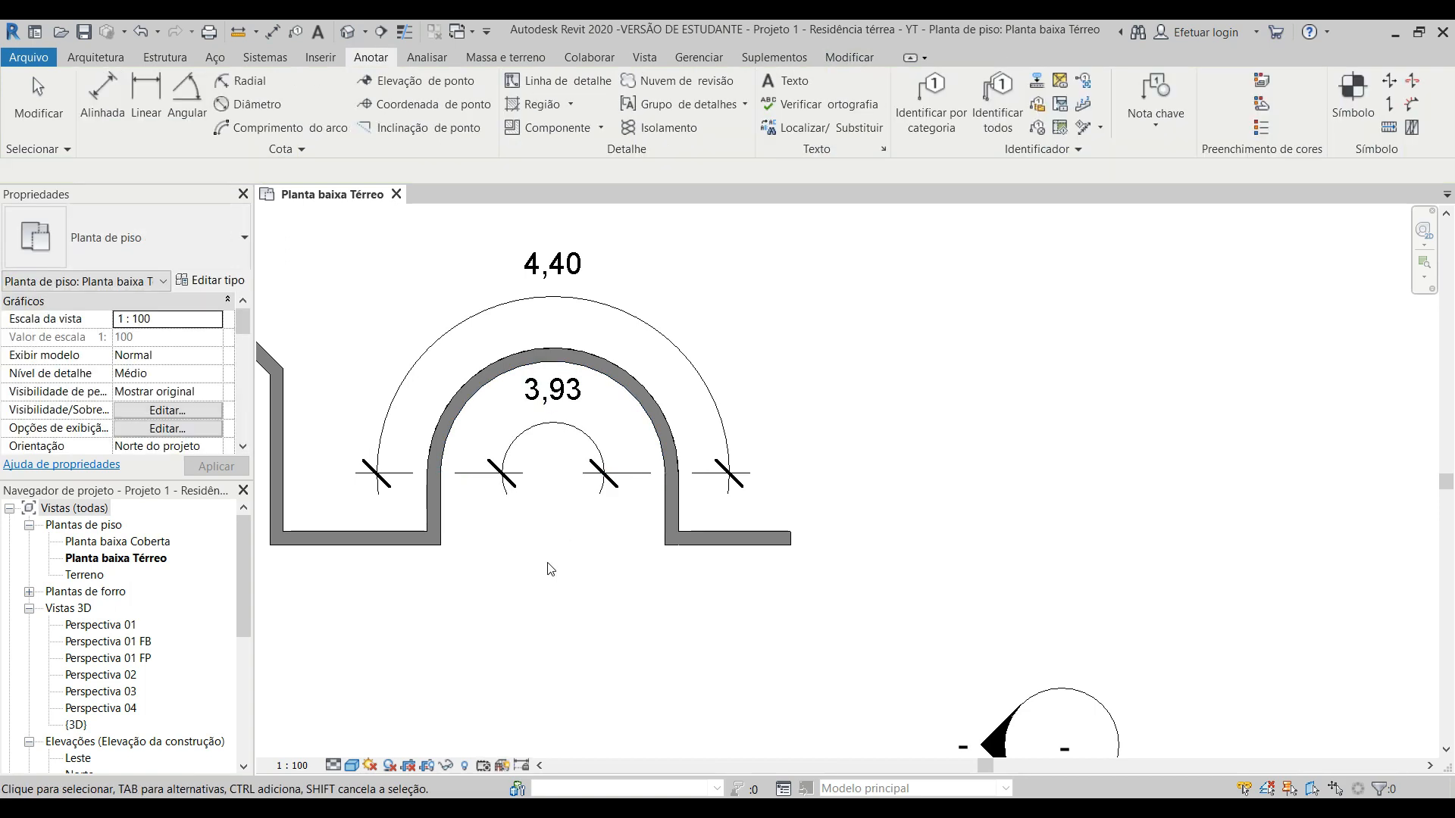
# Step: Delete all the sample walls beside the house together with their angular and arc length dimensions
pyautogui.scroll(-3, 530, 515)
pyautogui.scroll(-2, 782, 306)
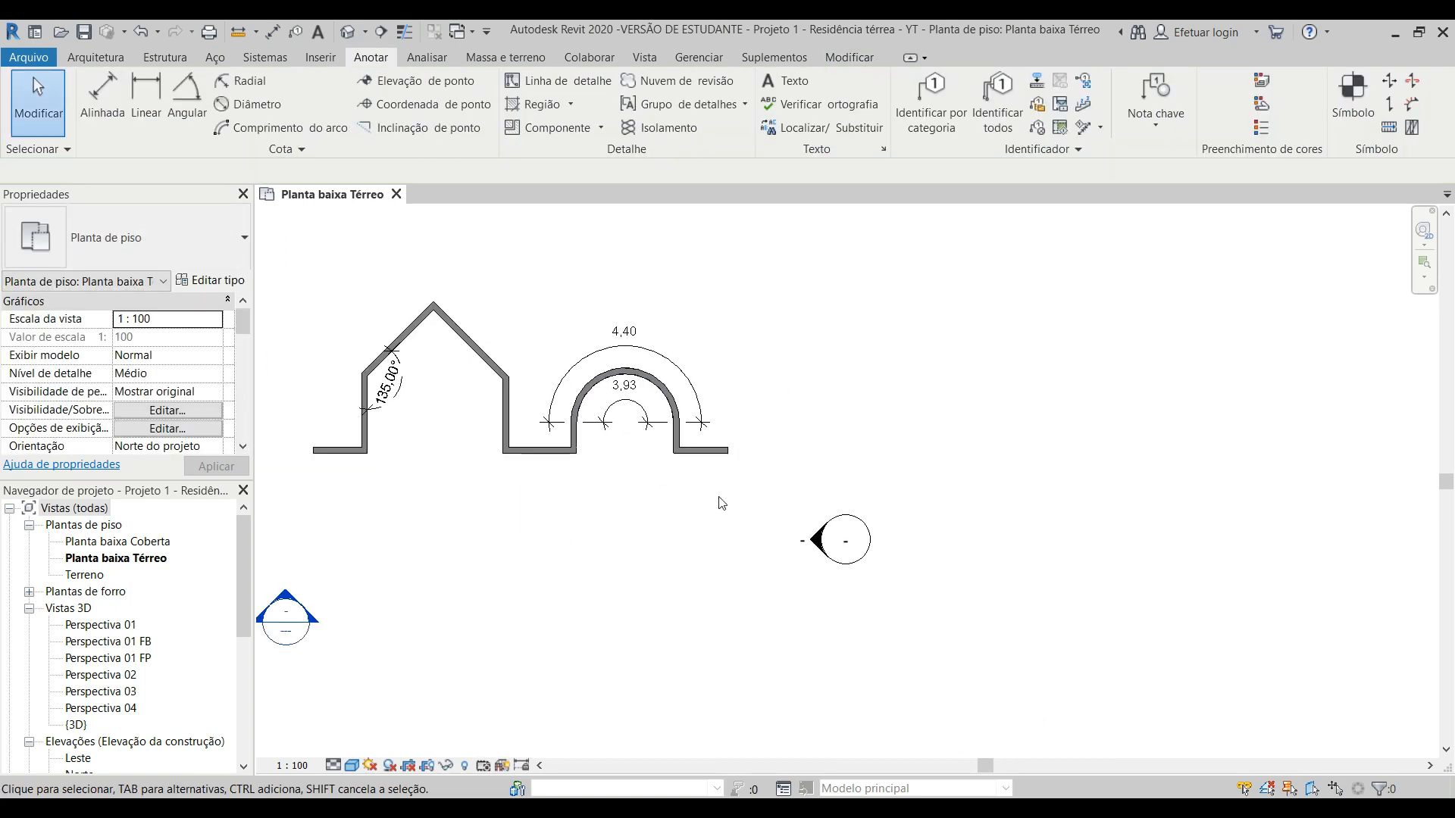
pyautogui.moveTo(1079, 589); pyautogui.dragTo(423, 300)
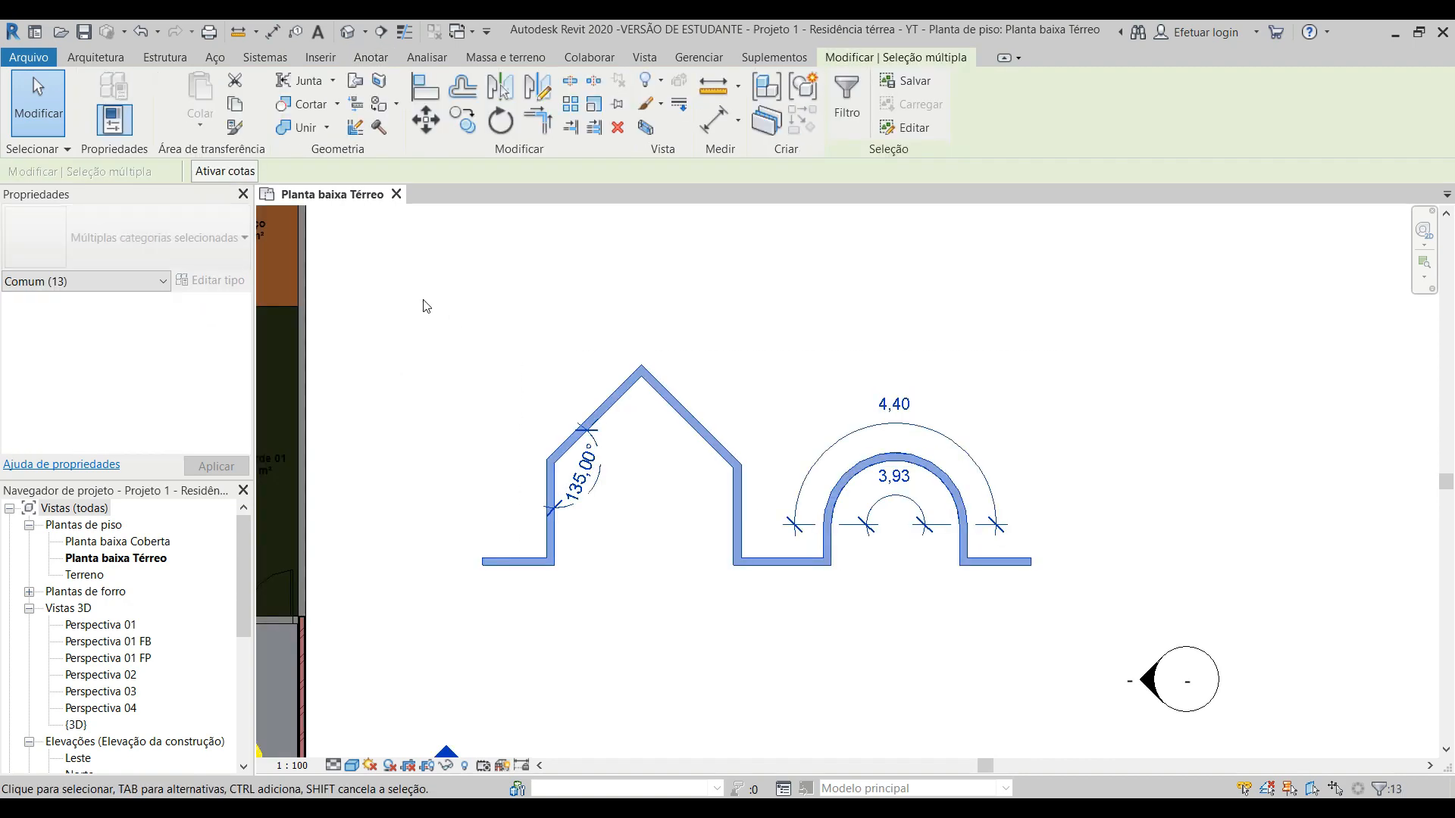
pyautogui.press('Delete')
pyautogui.scroll(-5, 590, 394)
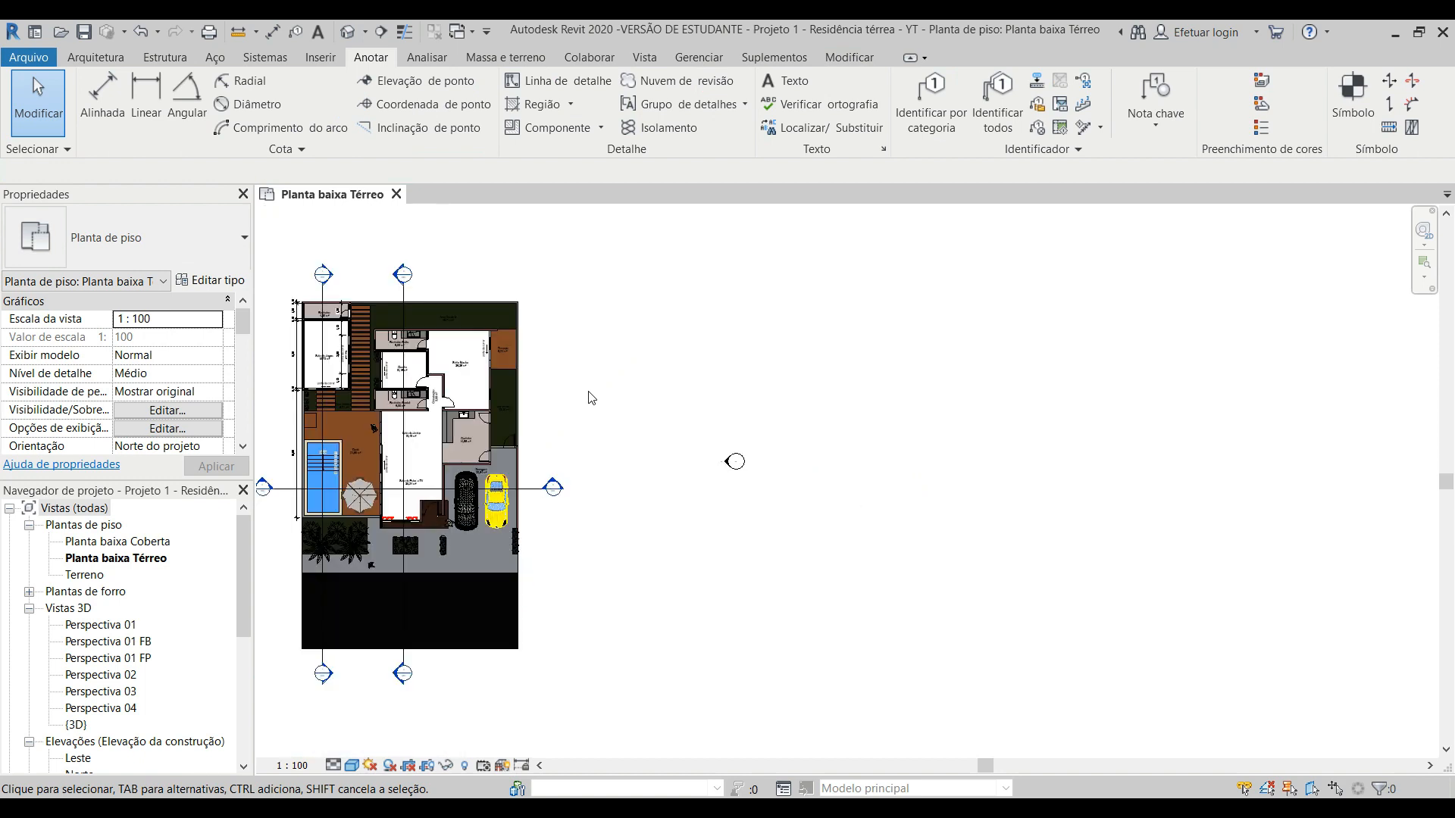
pyautogui.moveTo(591, 398); pyautogui.dragTo(797, 369, button='middle')
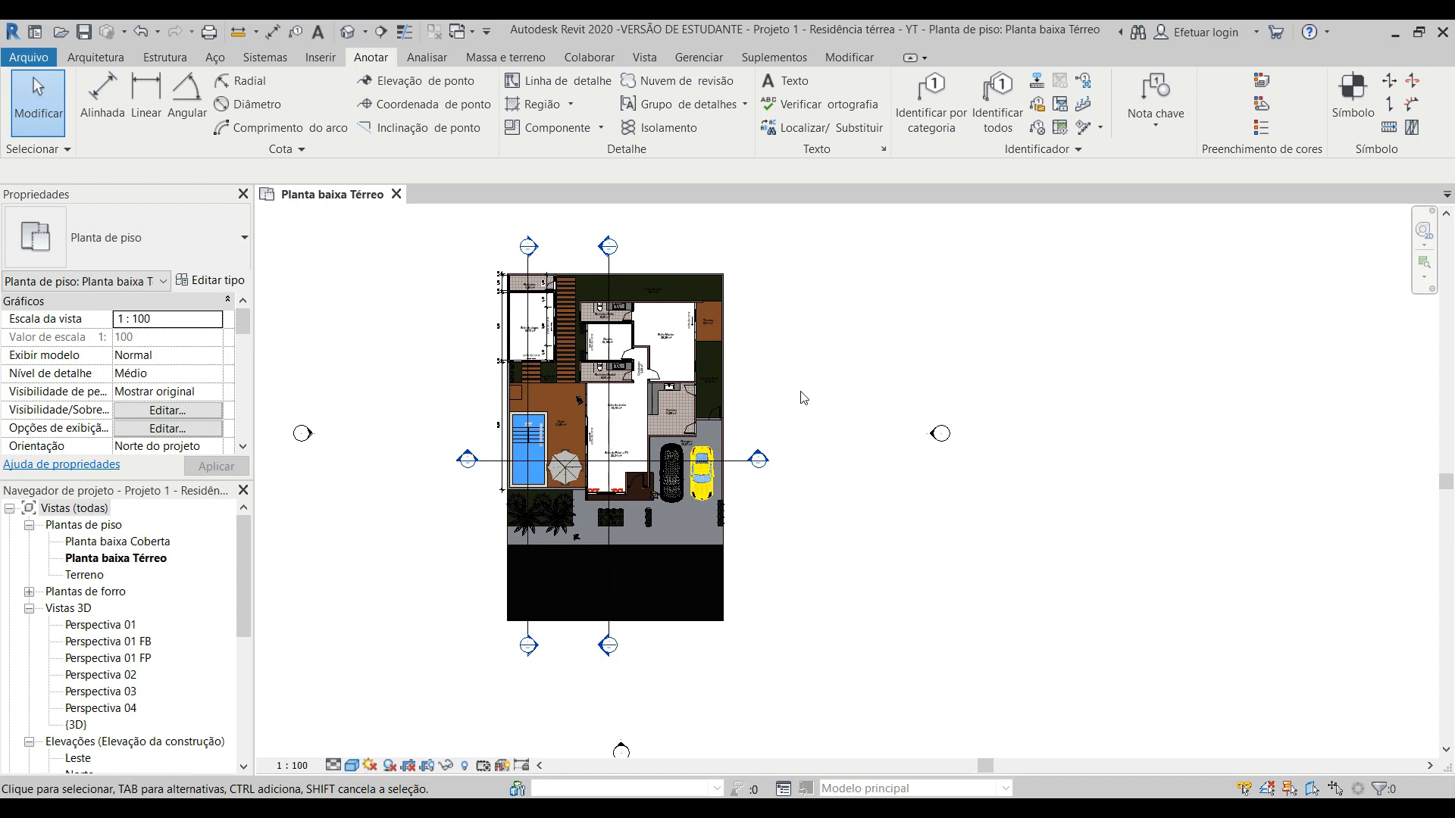
pyautogui.scroll(3, 796, 397)
pyautogui.moveTo(800, 401); pyautogui.dragTo(1022, 455, button='middle')
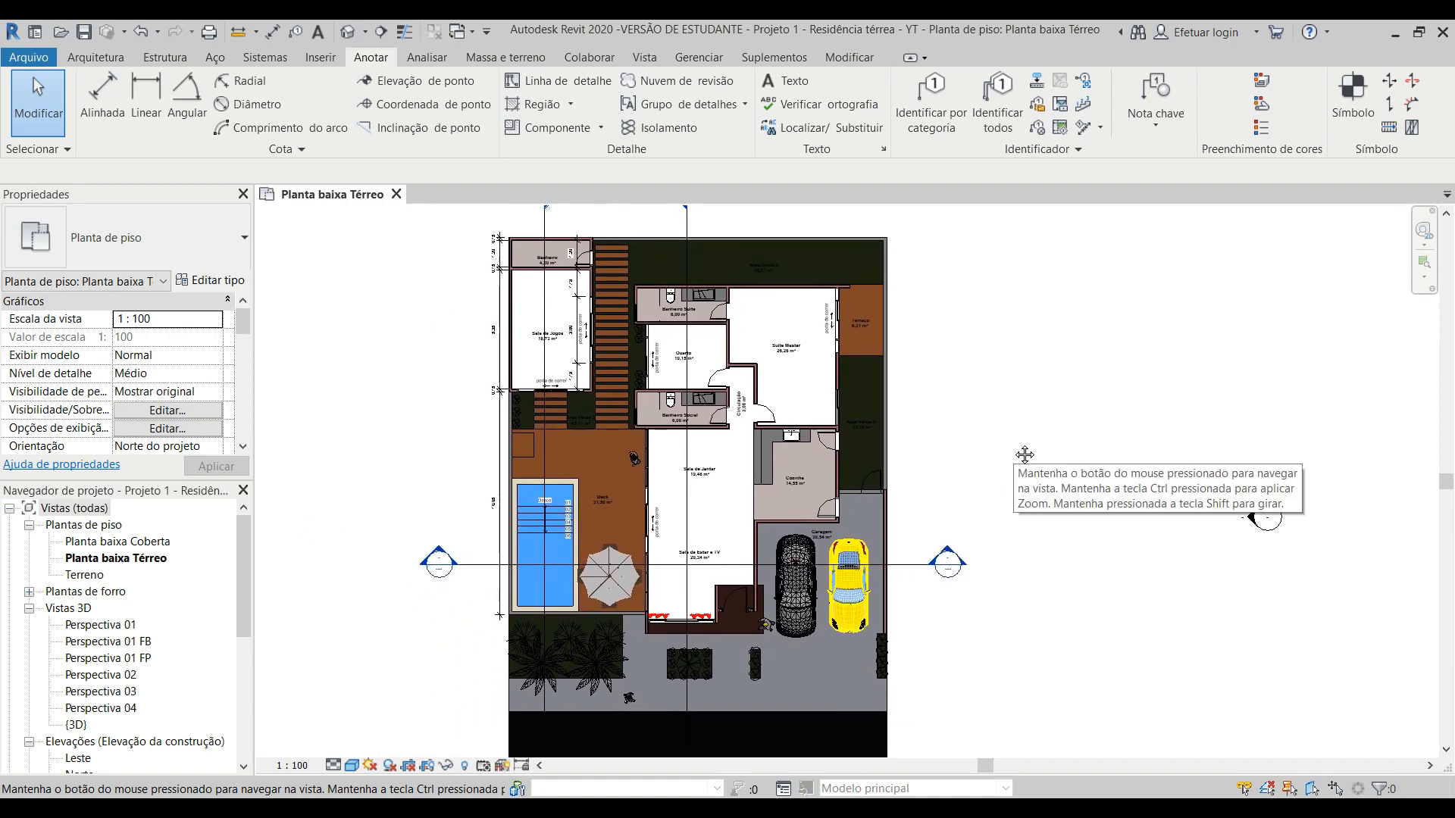